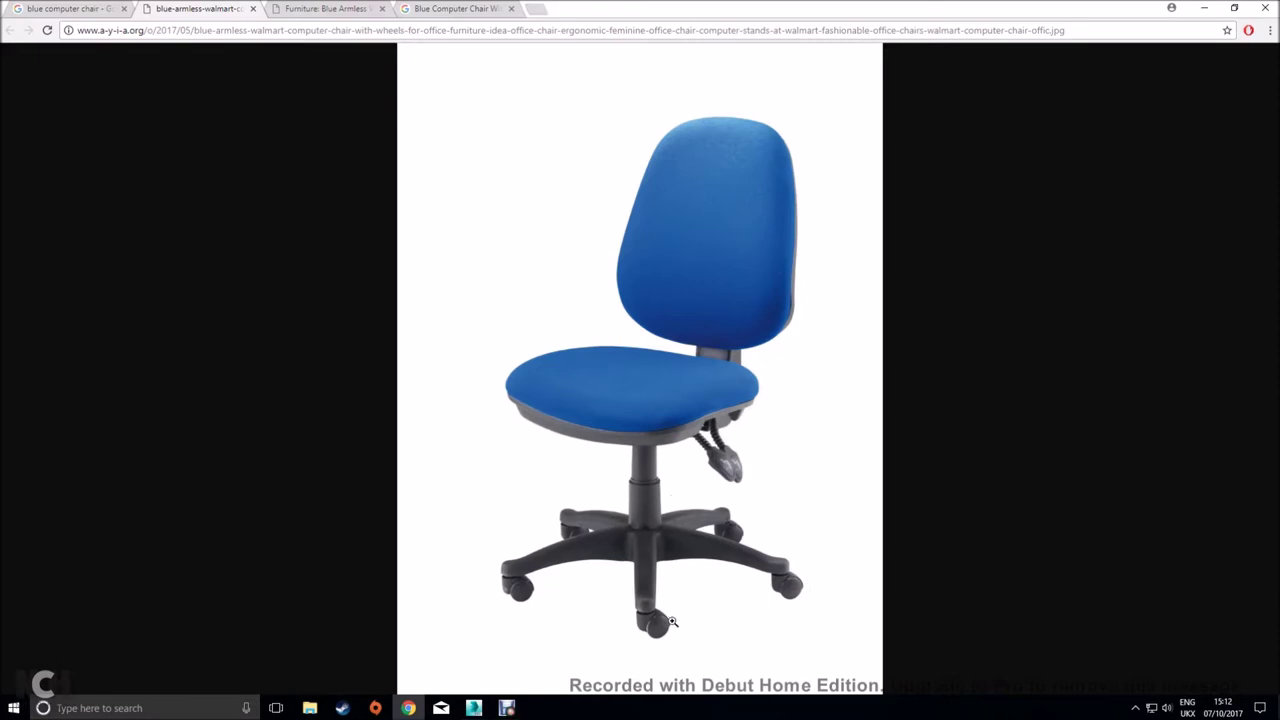
Switch to 3ds Max and select the hose of the nearer adjustment lever beneath the chair seat for inspection
left_click(474, 708)
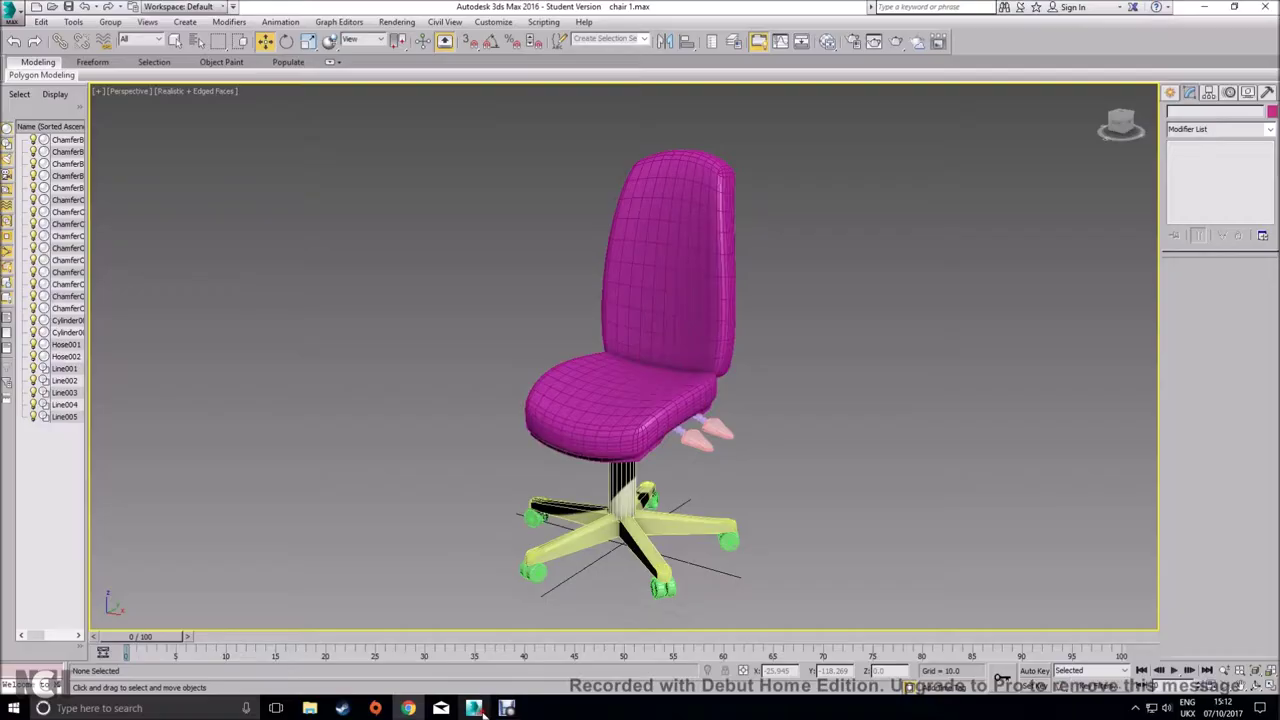
mouse_move(865, 472)
middle_mouse_down()
mouse_move(880, 465)
mouse_move(861, 474)
middle_mouse_up()
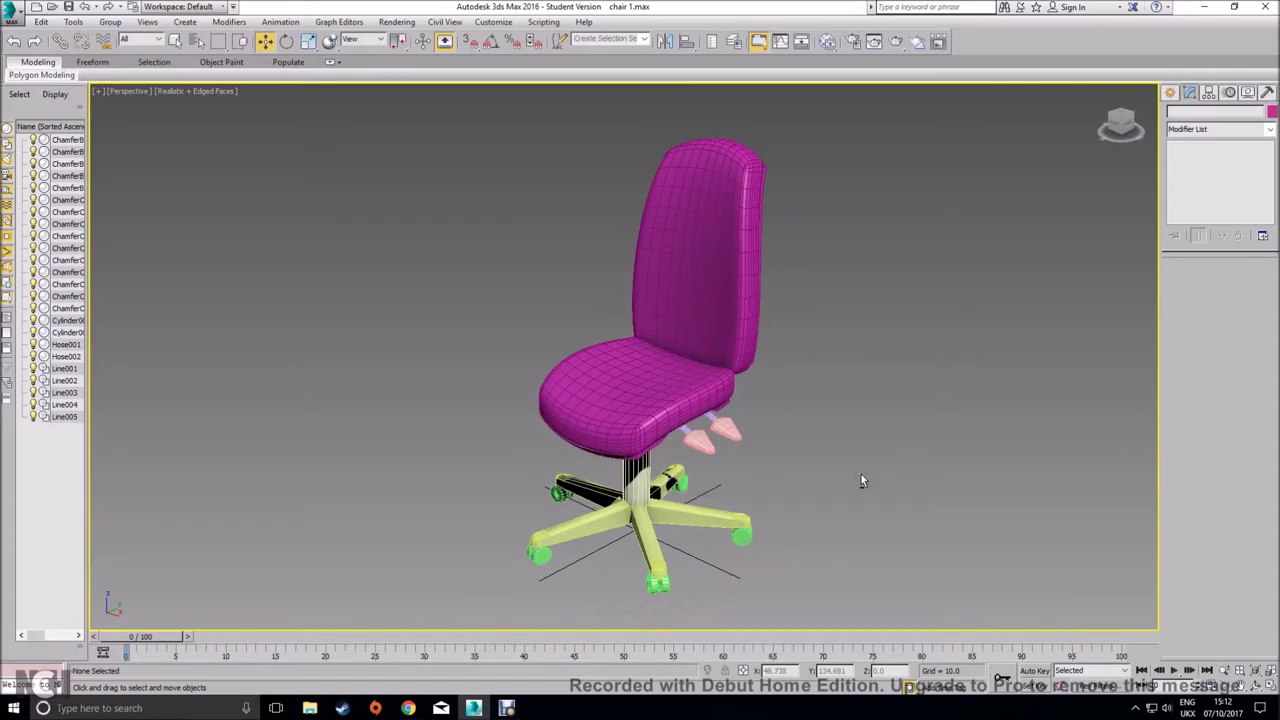
scroll(742, 478, "up", 6)
middle_click_drag(742, 472, 790, 503)
scroll(714, 444, "up", 3)
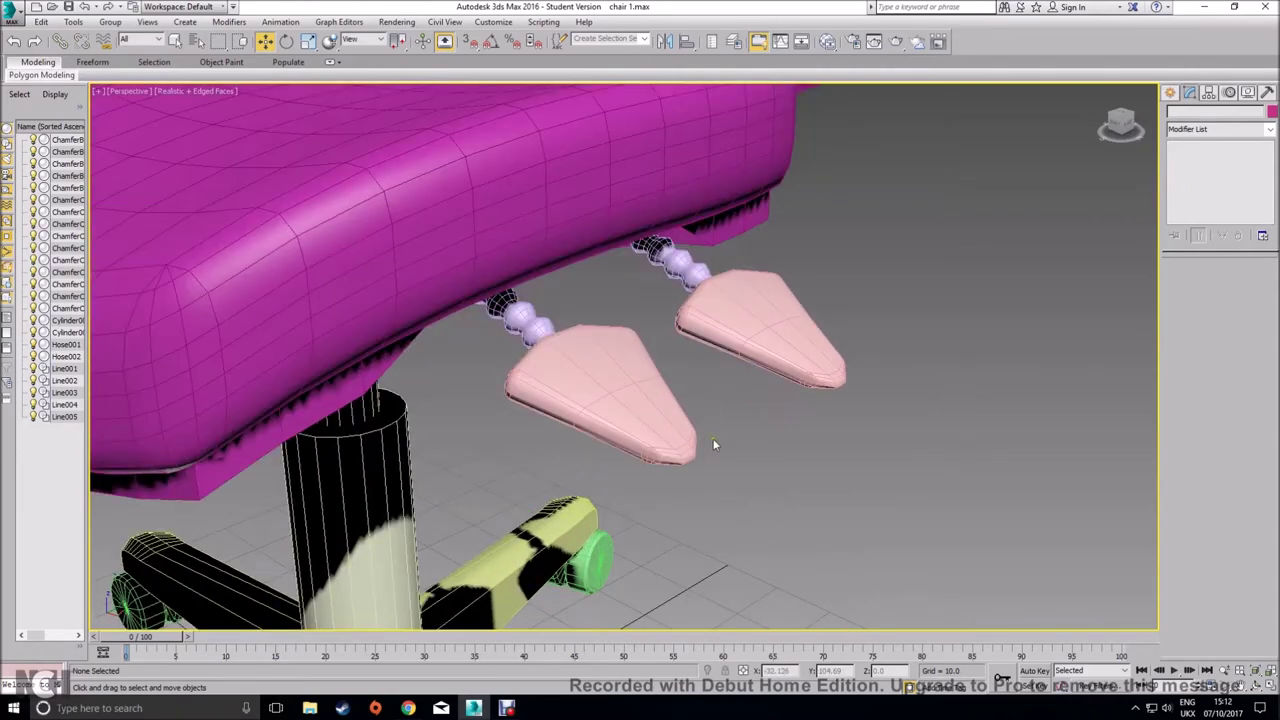
left_click(535, 327)
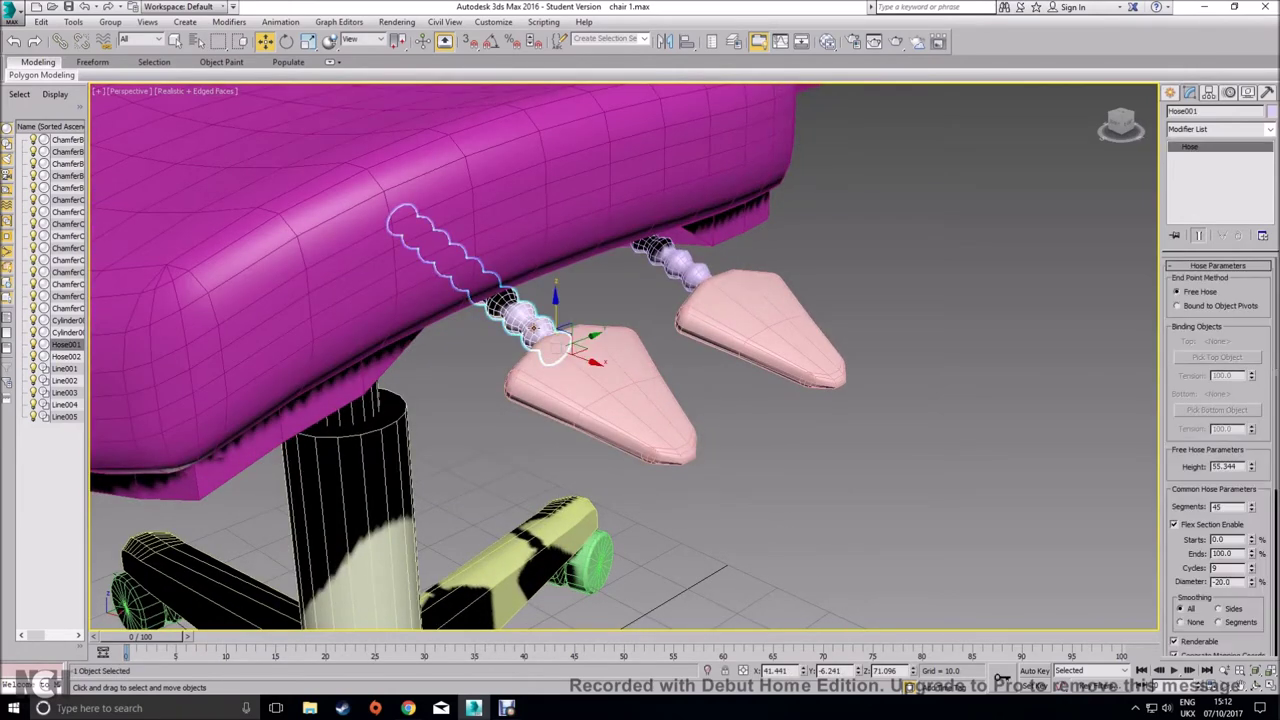
Create a free hose about 66 units high beside the adjustment levers, and delete it
left_click(1171, 92)
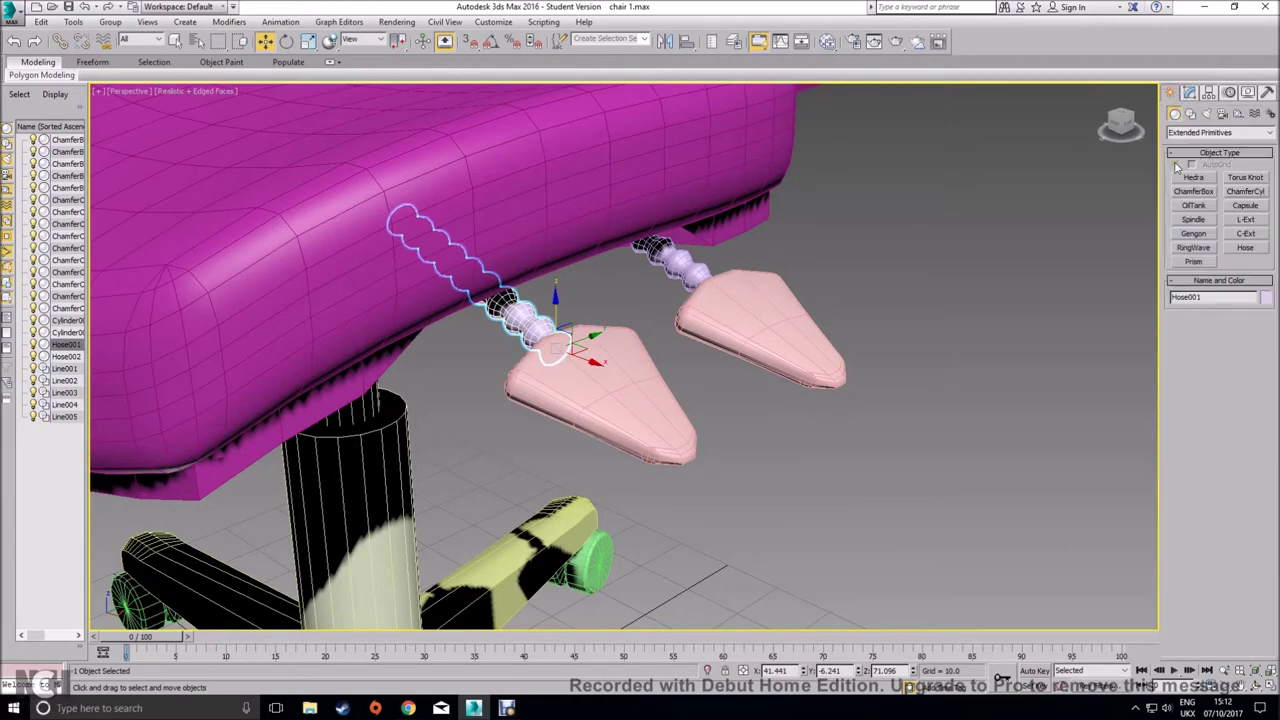
left_click(1245, 247)
left_click_drag(872, 557, 955, 560)
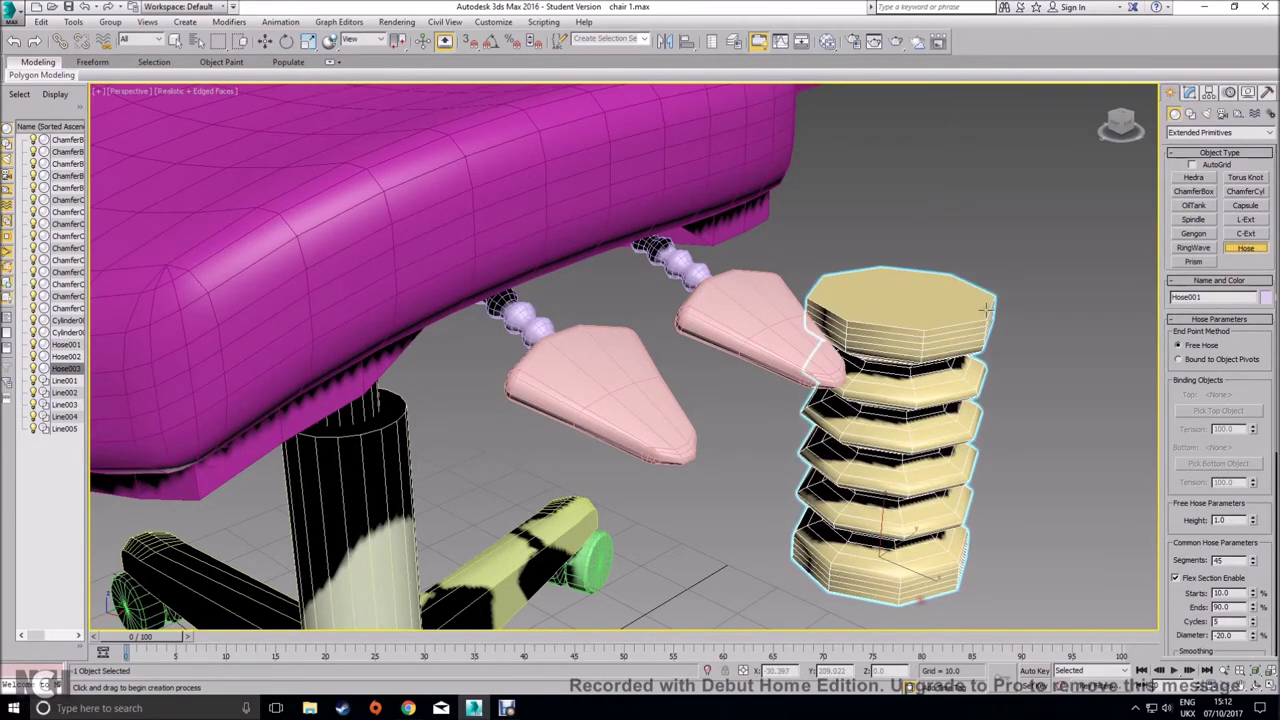
left_click(999, 175)
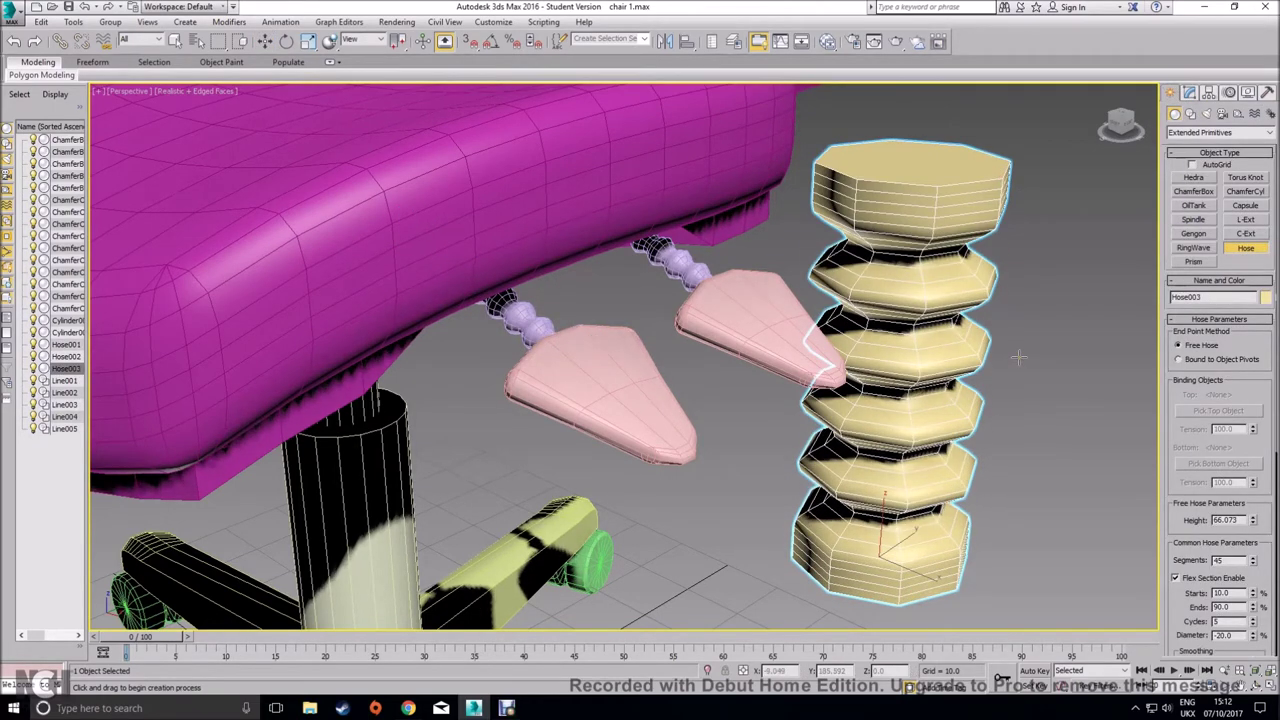
right_click(1018, 357)
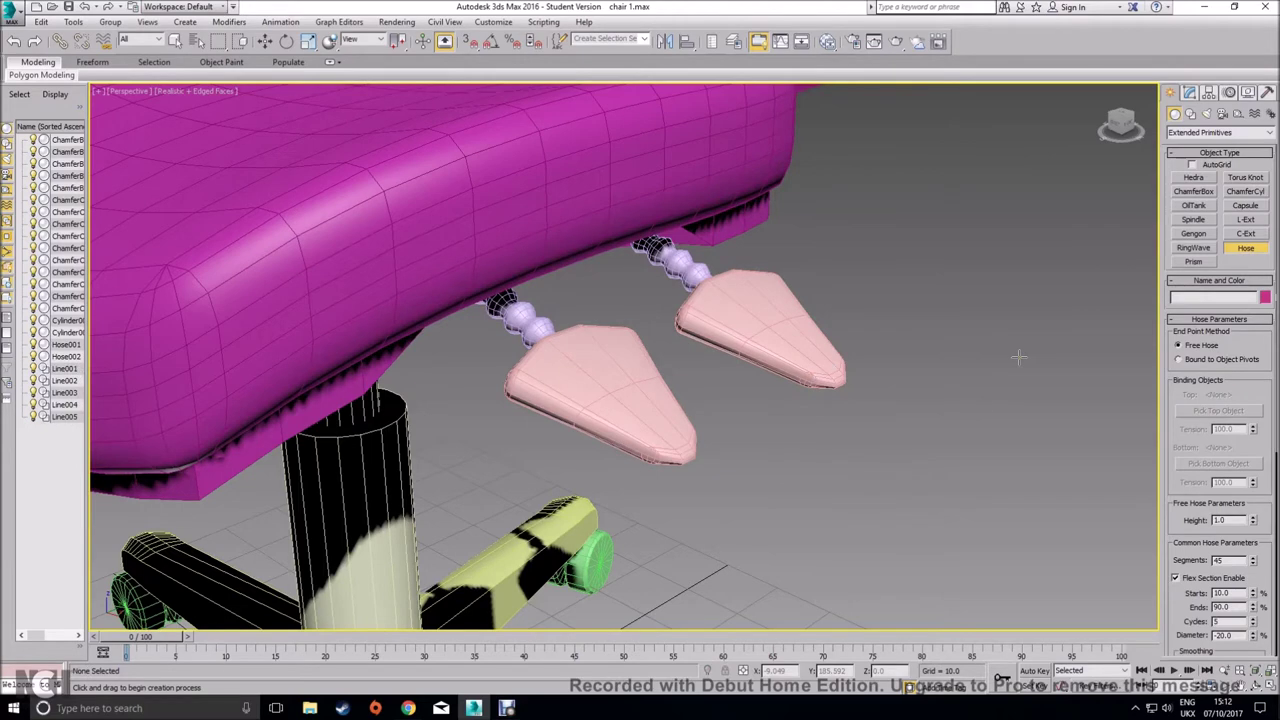
left_click(267, 43)
Examine the whole chair model from several angles, both close up and from a distance
scroll(543, 318, "down", 6)
middle_click_drag(571, 331, 746, 412)
scroll(726, 397, "down", 2)
scroll(751, 430, "down", 2)
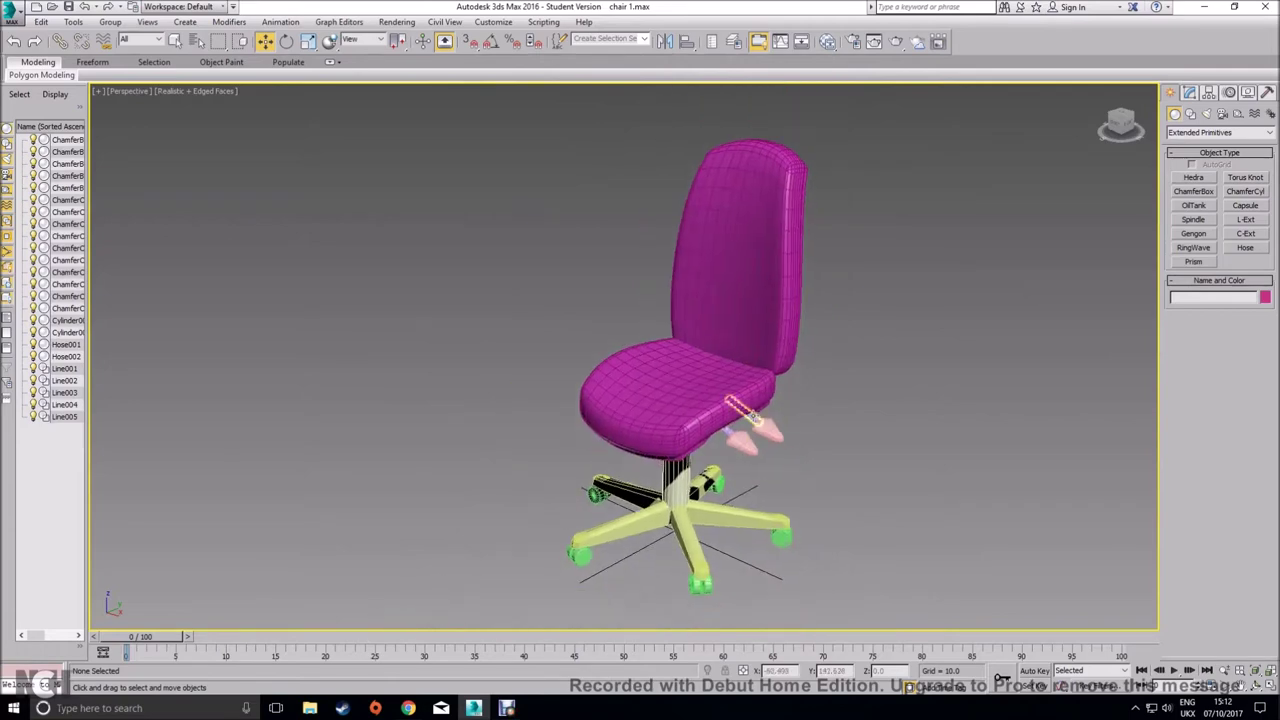
left_click(737, 515)
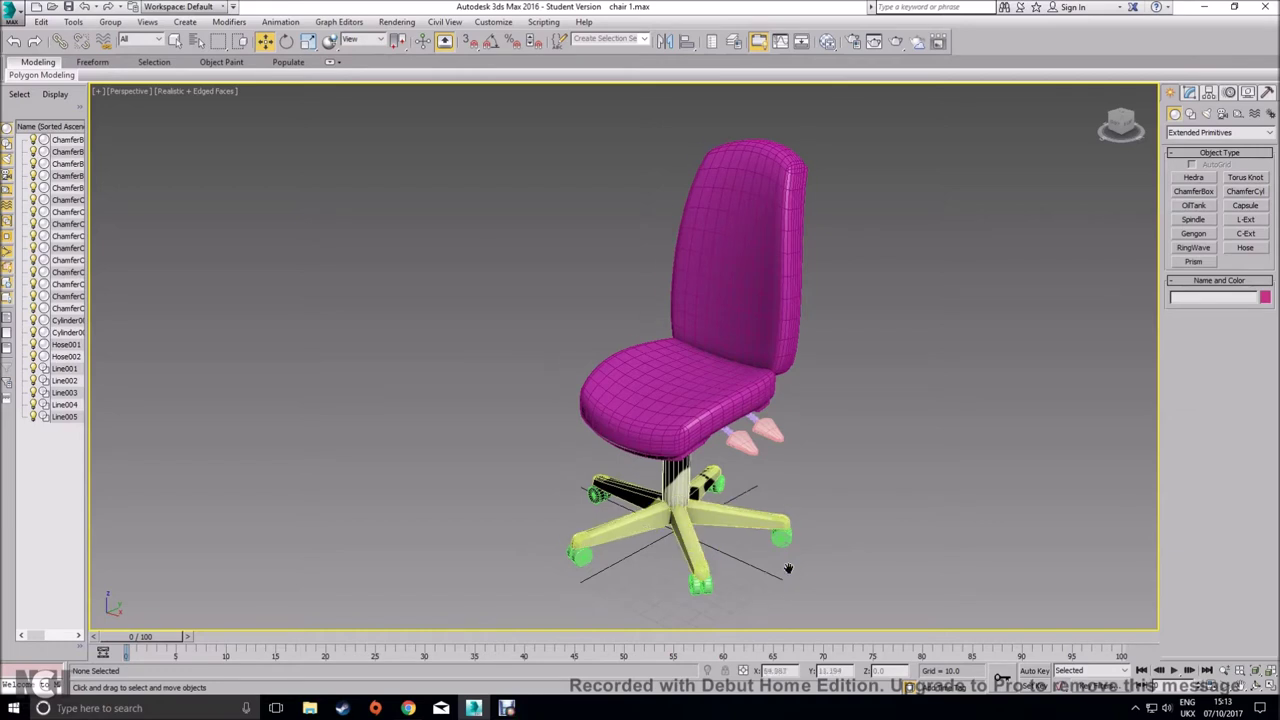
middle_click_drag(789, 566, 762, 556)
middle_click_drag(807, 517, 836, 398, "alt")
scroll(670, 477, "up", 5)
middle_click_drag(534, 383, 620, 432, "alt")
middle_click_drag(597, 349, 814, 580)
middle_click_drag(628, 296, 636, 395, "alt")
scroll(590, 460, "down", 6)
scroll(626, 435, "up", 3)
middle_click_drag(685, 461, 660, 453, "alt")
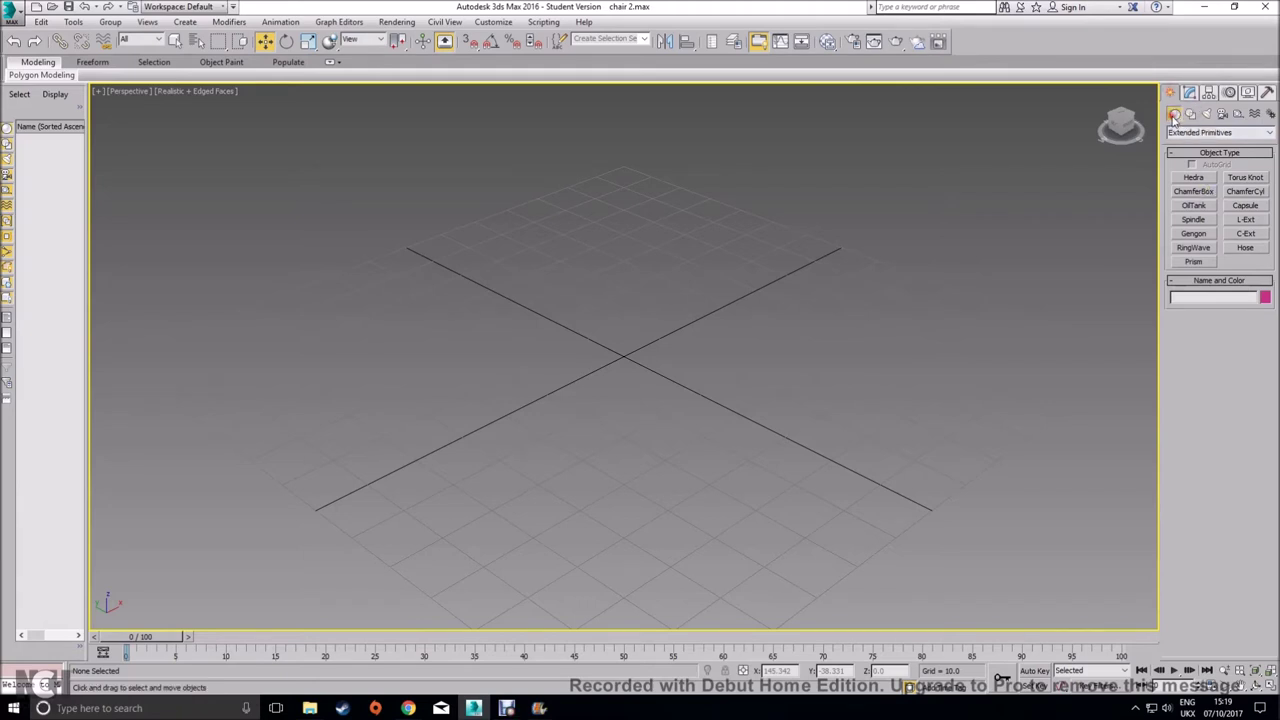
Create a teapot from the standard primitives with a radius of about 18.5 near the grid centre, and delete it
left_click(1218, 132)
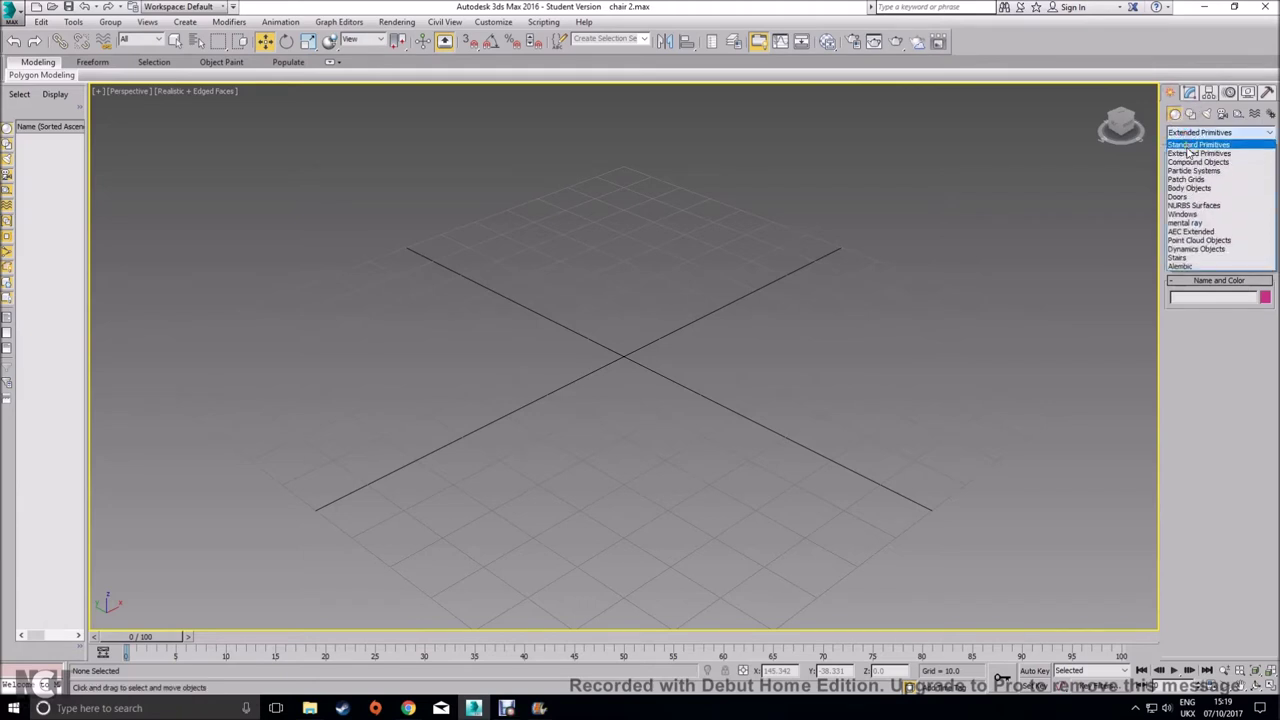
left_click(1190, 143)
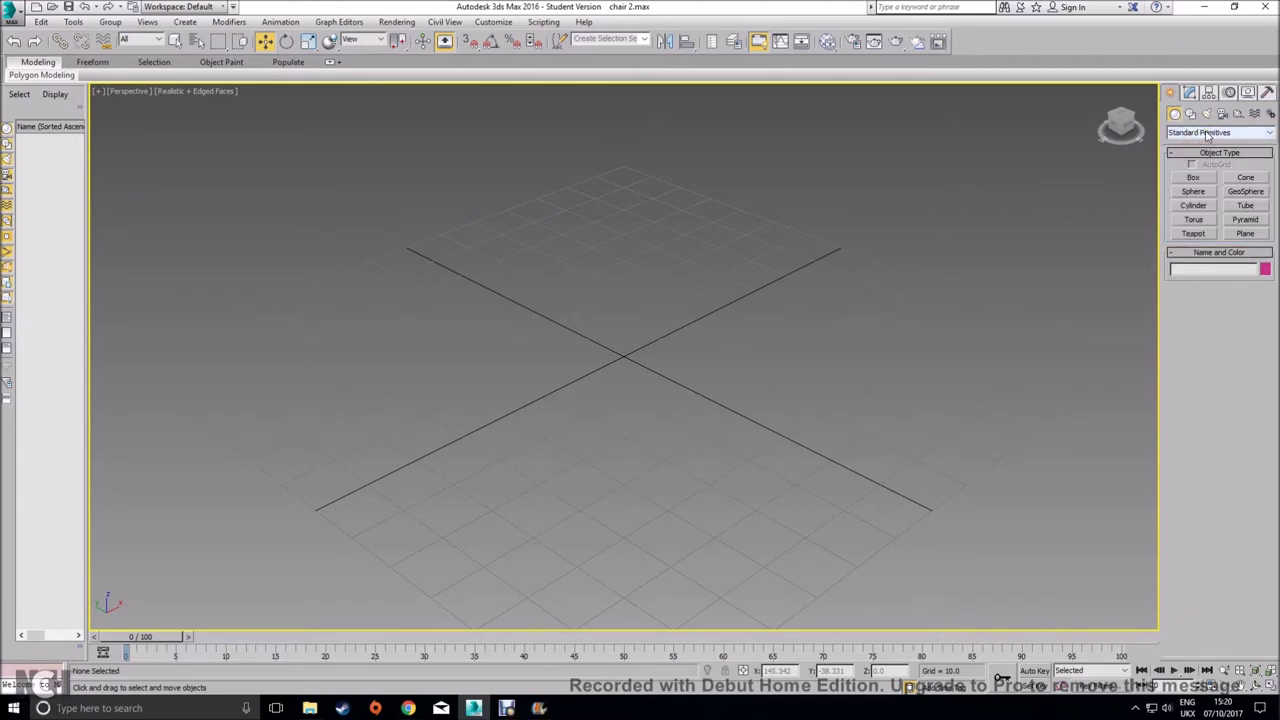
left_click(1193, 233)
left_click_drag(693, 405, 746, 441)
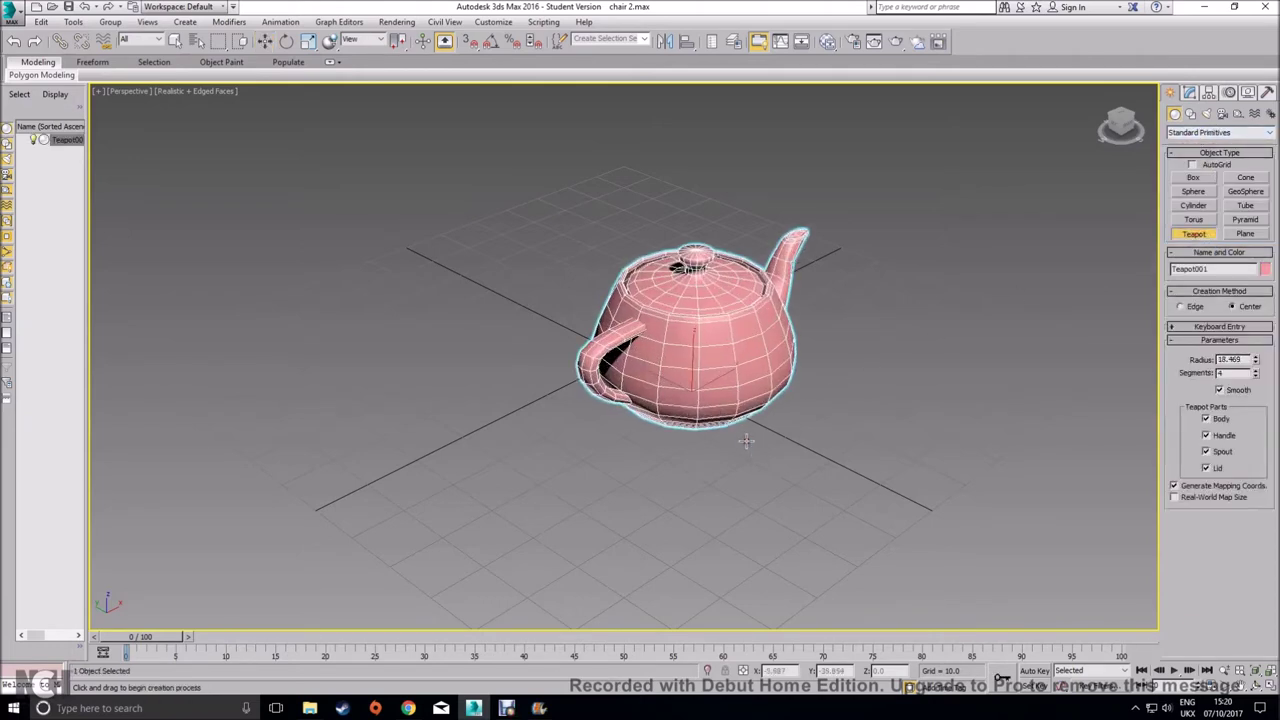
key("Delete")
Create an extended-primitive ChamferBox at the grid centre, about 60 long, 62 wide and 17 high with a fillet of about 2.6
left_click(1260, 133)
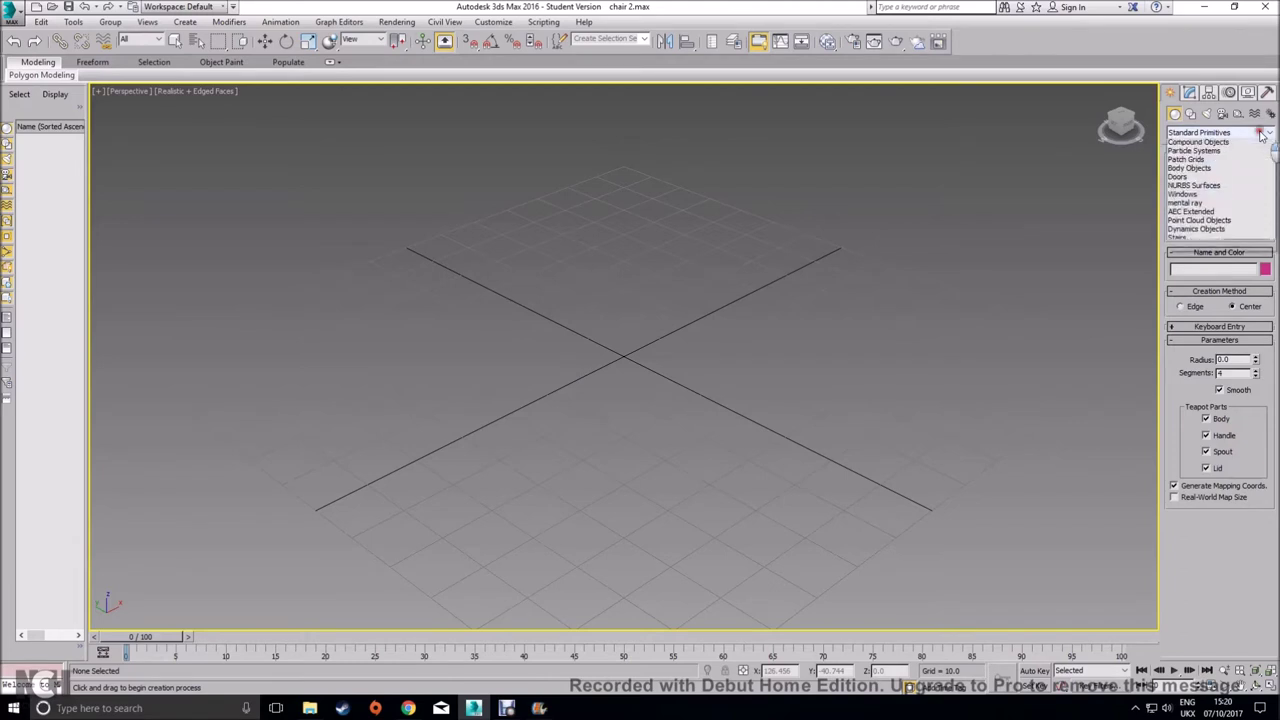
left_click(1236, 150)
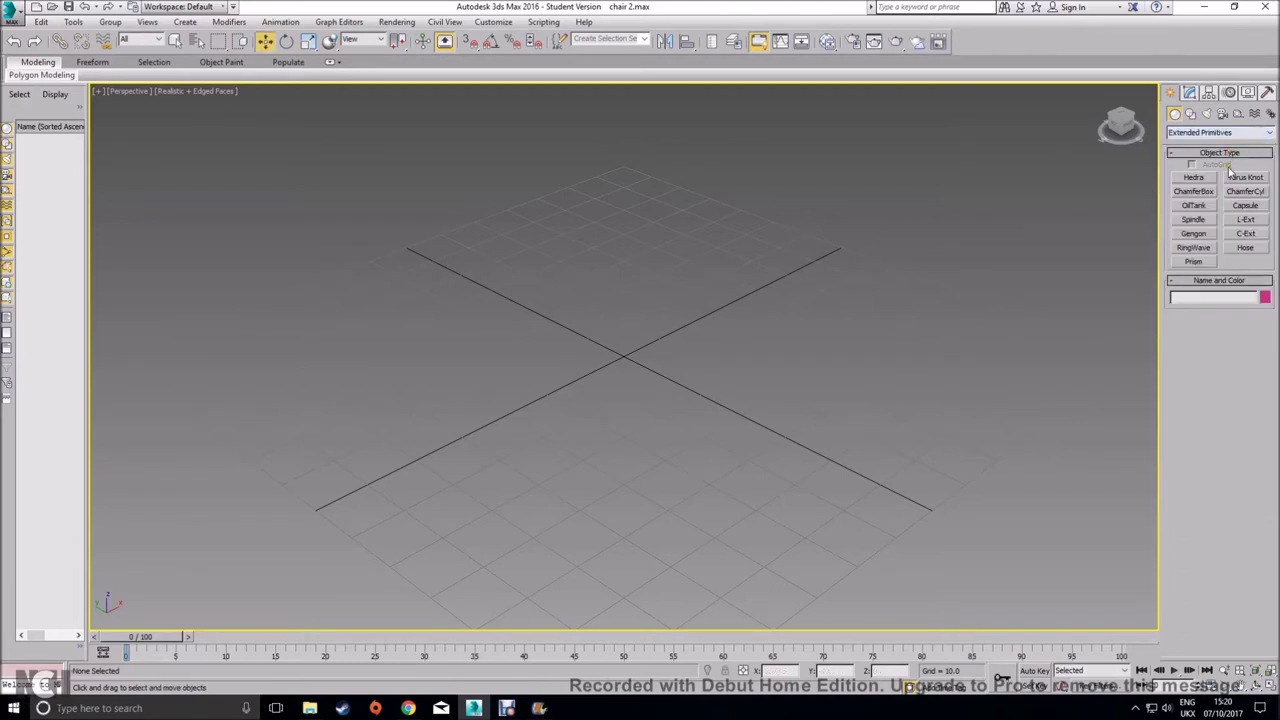
left_click(1193, 191)
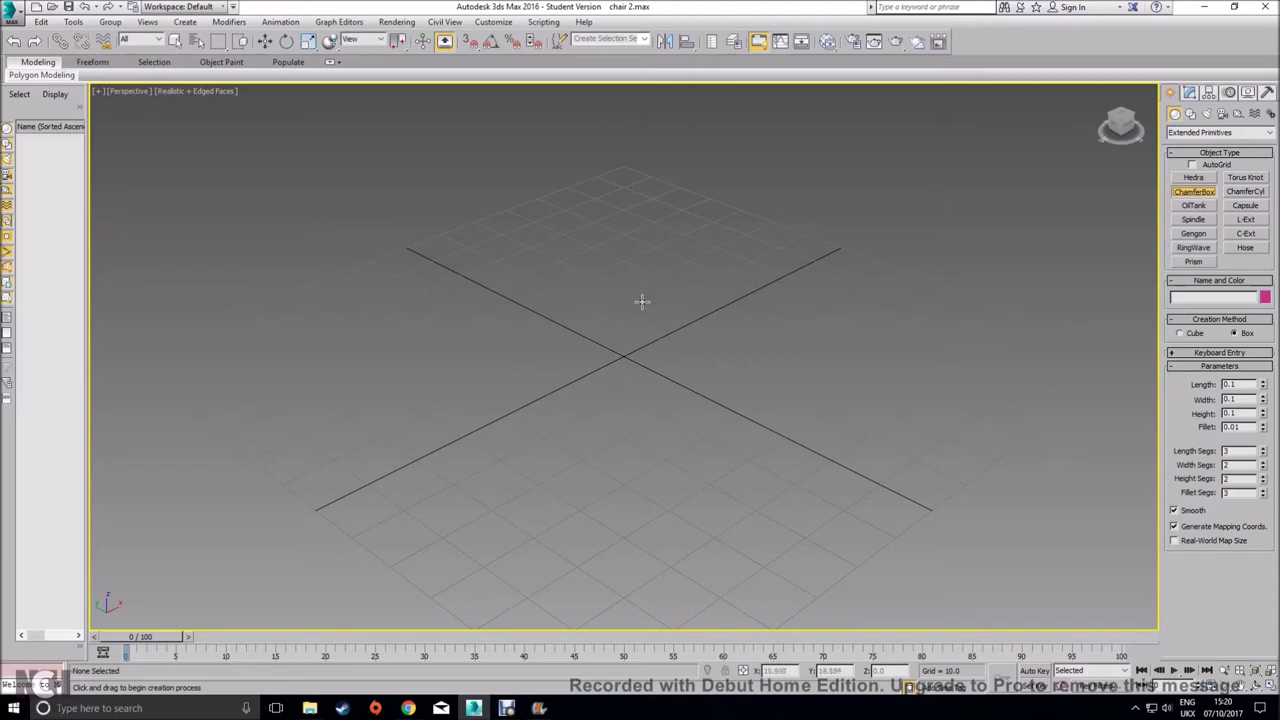
left_click_drag(626, 259, 616, 490)
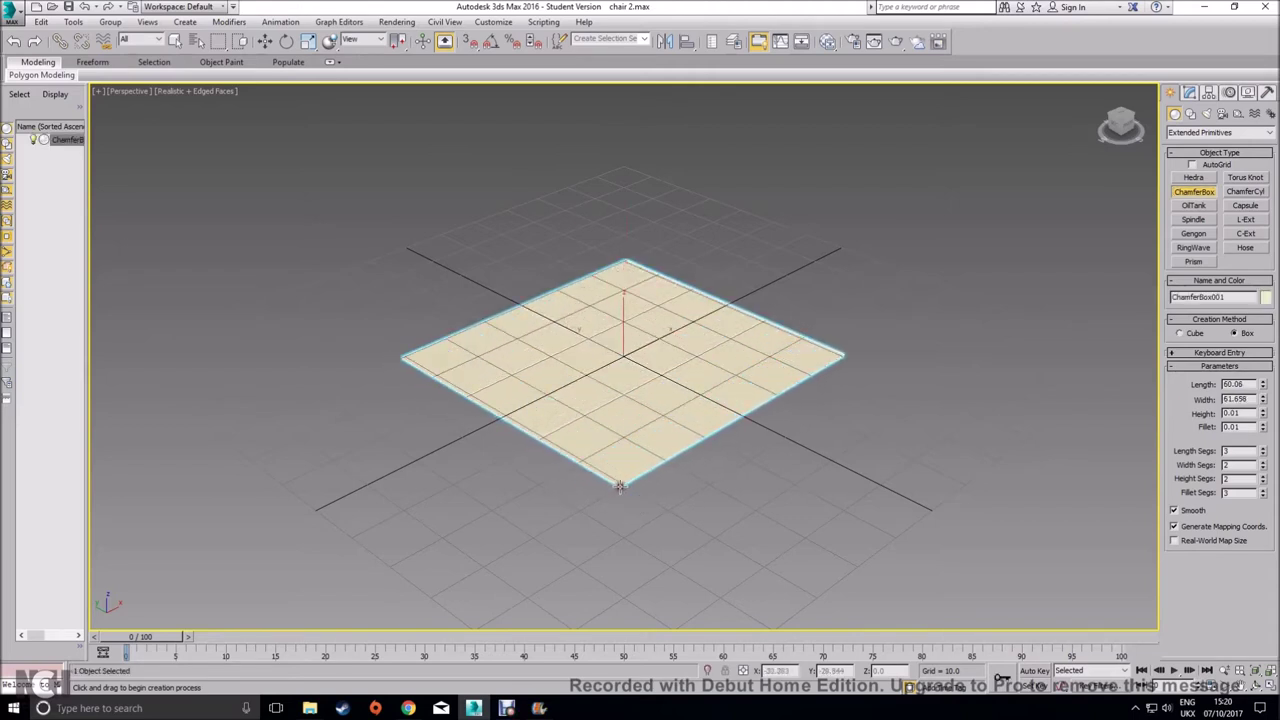
left_click(619, 410)
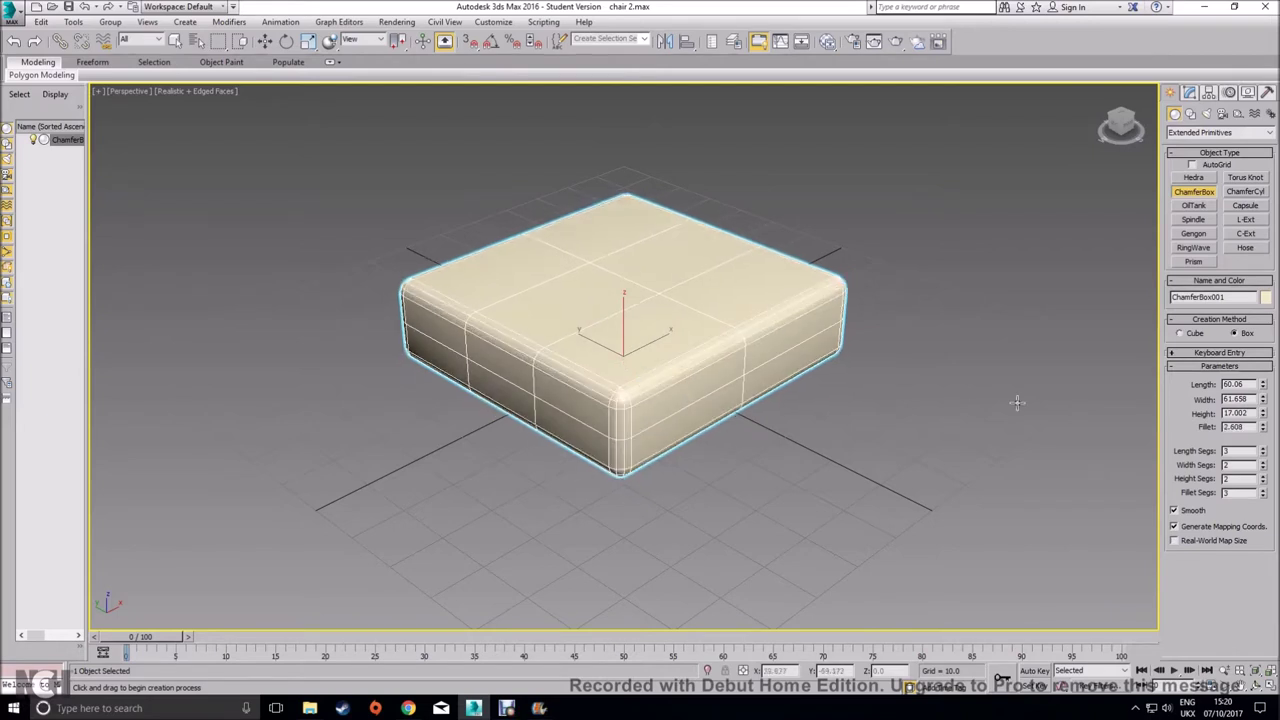
left_click(1191, 92)
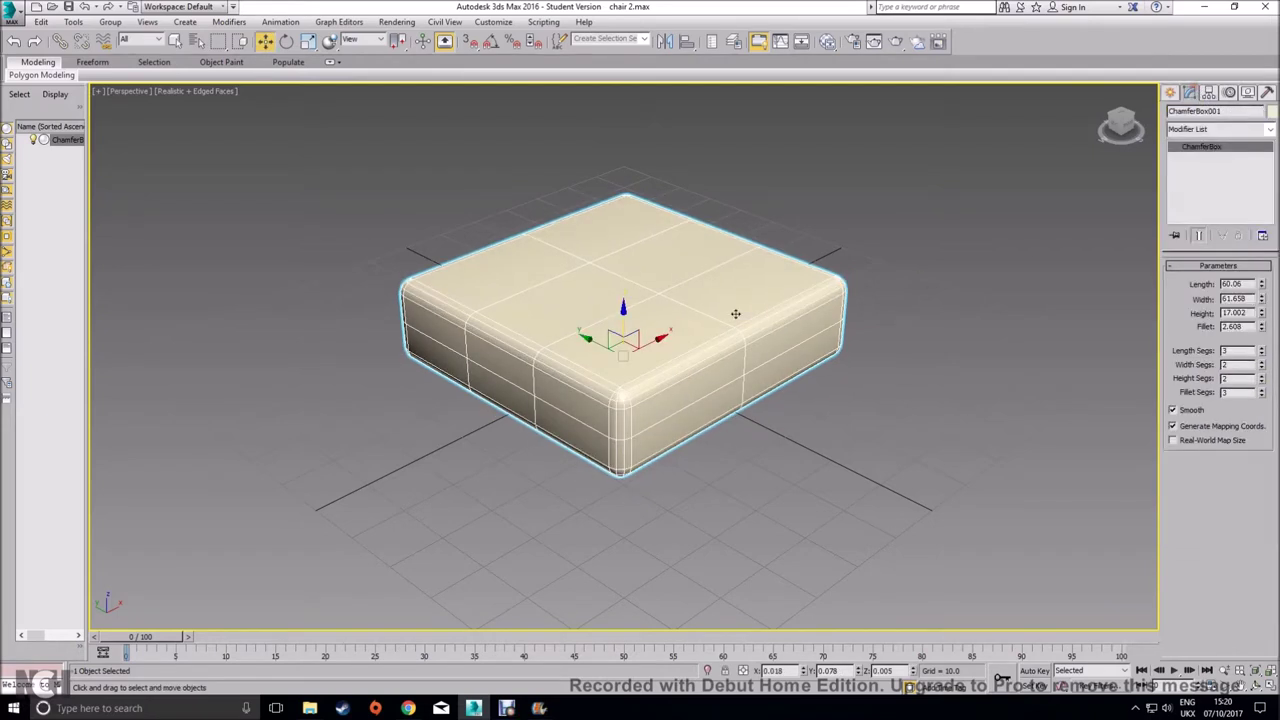
middle_click_drag(871, 395, 868, 415)
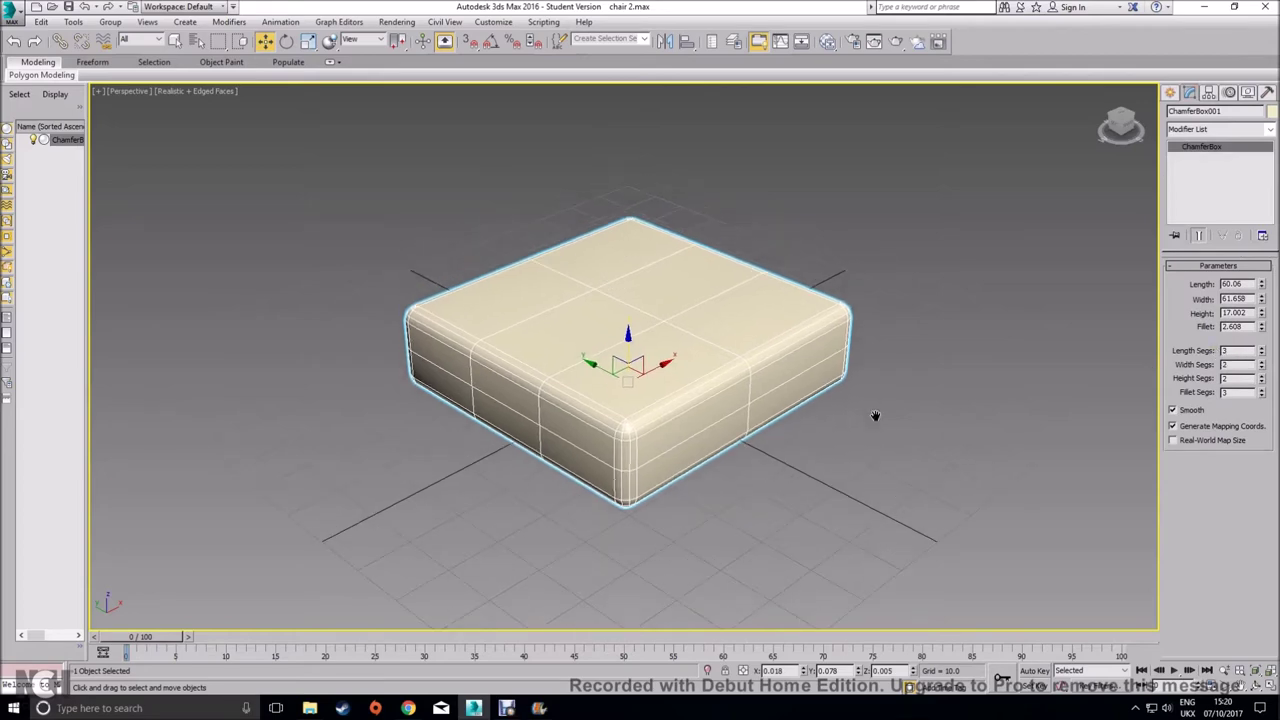
scroll(868, 415, "up", 3)
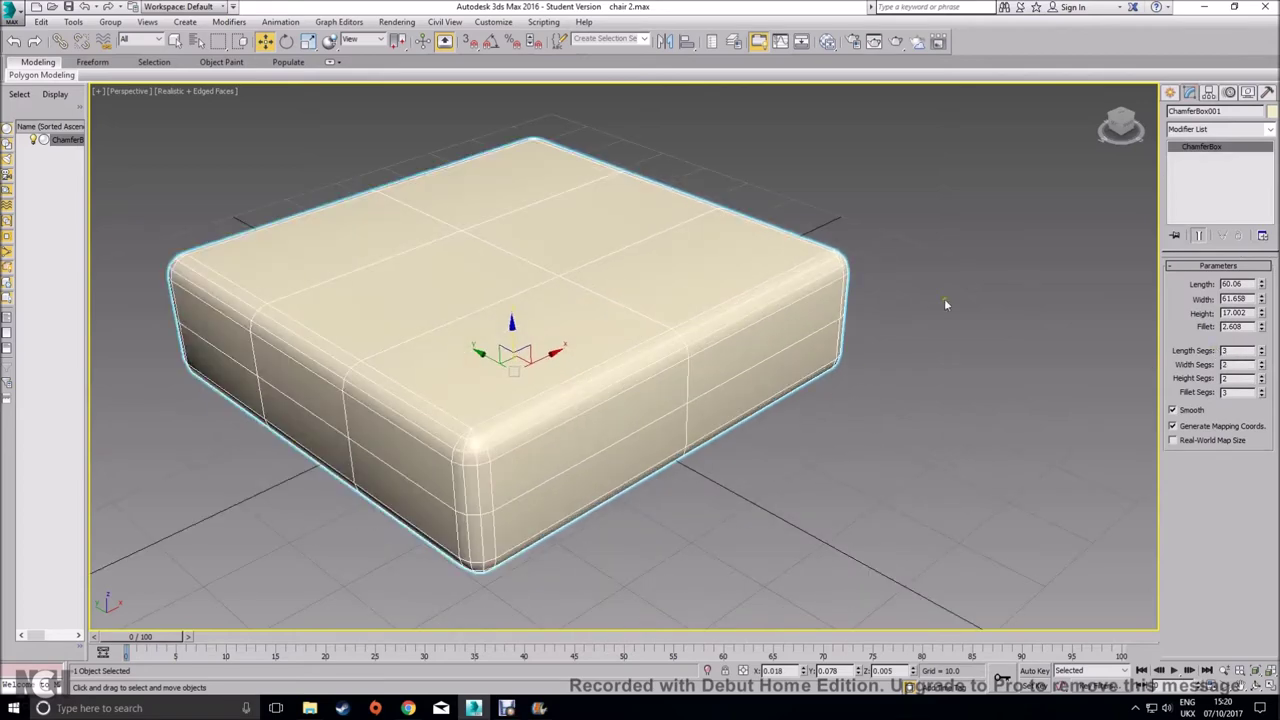
Create a second ChamferBox beside the first, about 43 by 48.5 by 23.5 with a fillet of about 7, and delete it
left_click(1170, 92)
left_click(1186, 194)
middle_click_drag(975, 376, 883, 342)
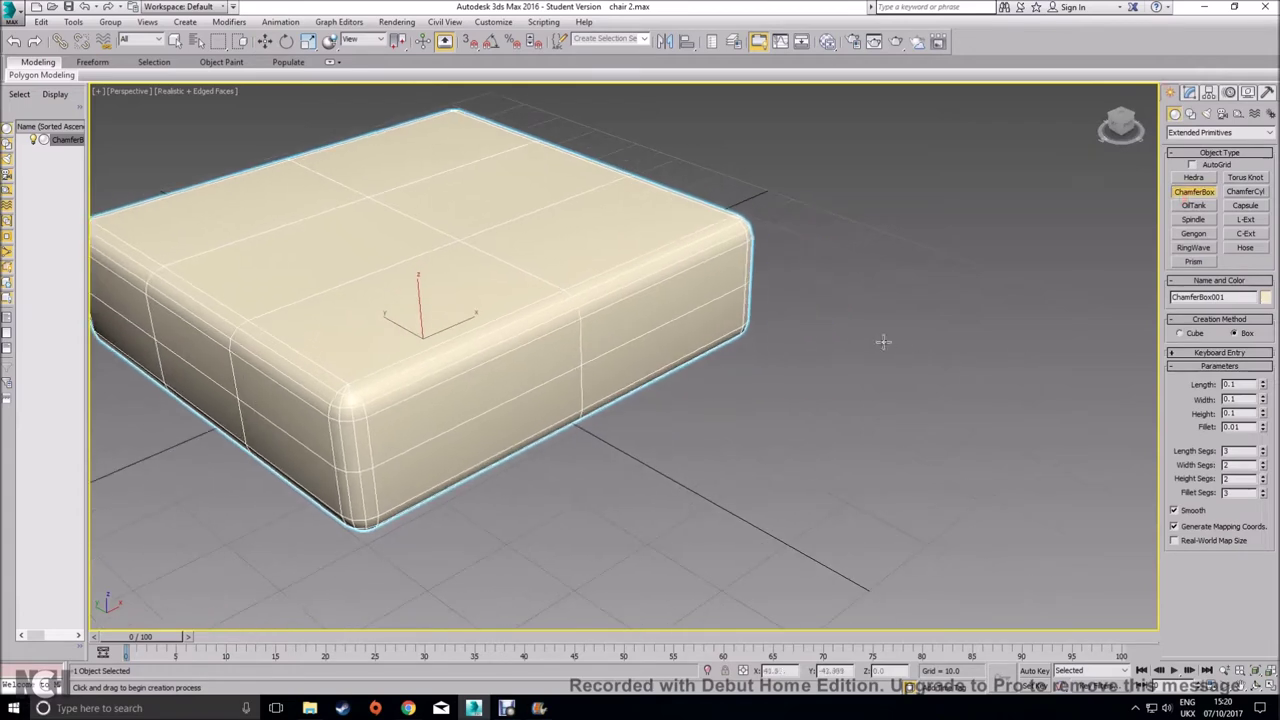
scroll(883, 342, "down", 5)
left_click_drag(879, 340, 905, 465)
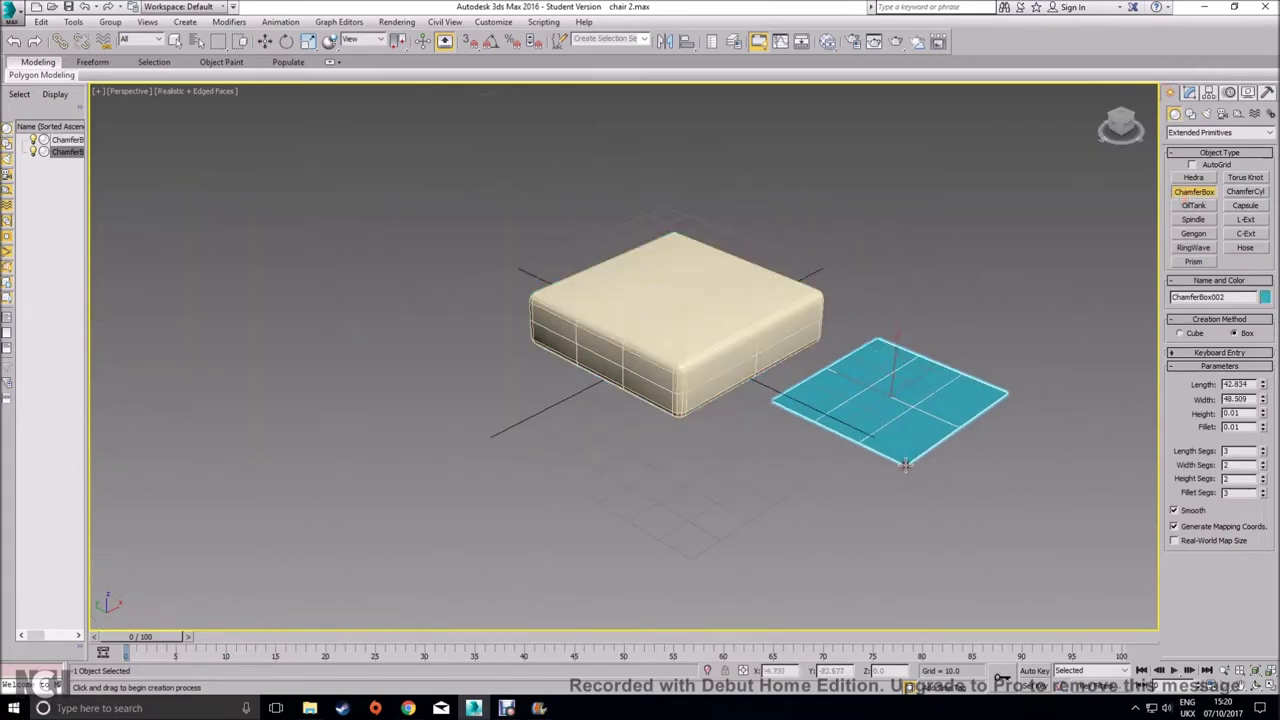
left_click(930, 370)
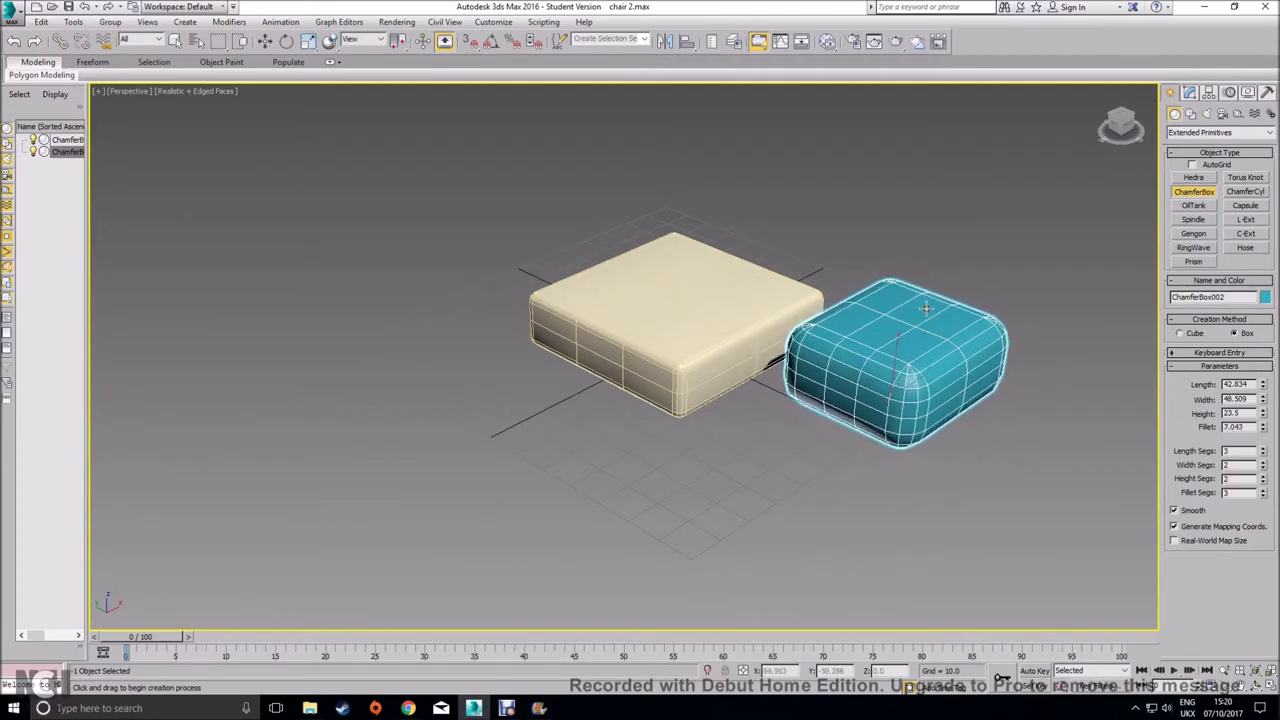
right_click(926, 308)
key("w")
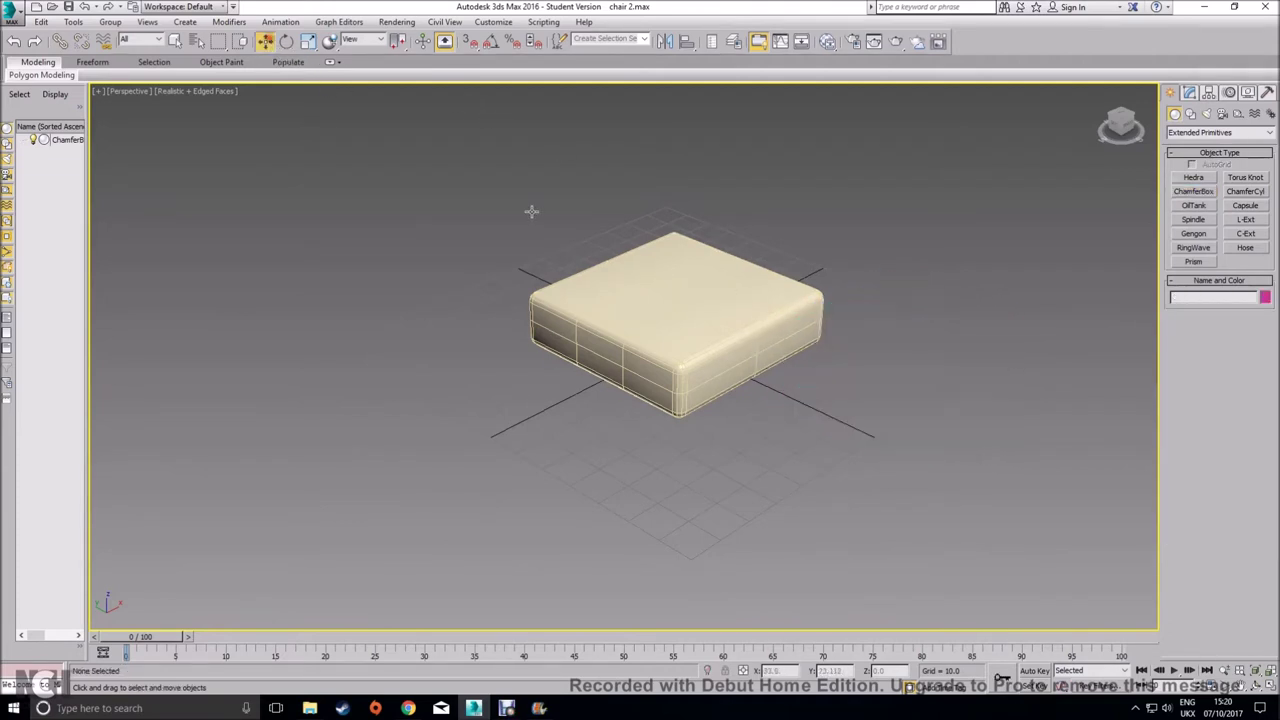
Increase the fillet of the remaining chamfer box to about 4.4
left_click(779, 308)
left_click(1189, 92)
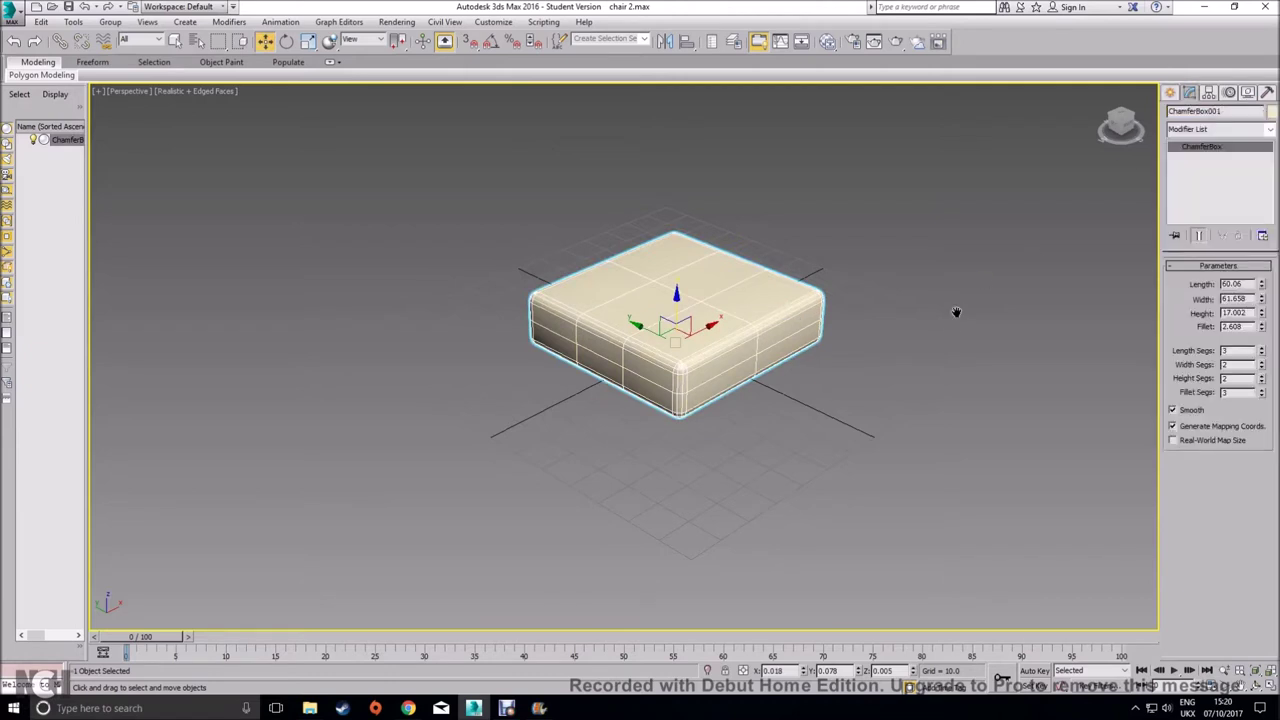
scroll(953, 330, "up", 3)
left_click_drag(1262, 327, 1270, 289)
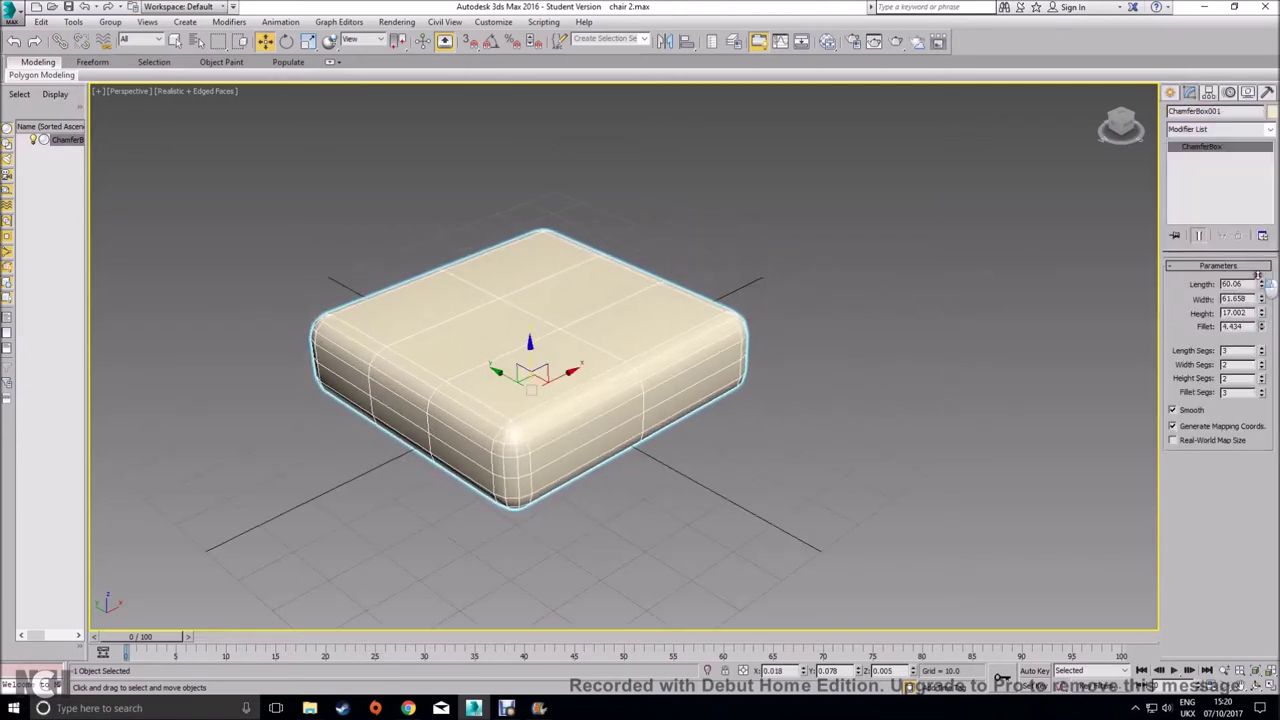
Raise the chamfer box's fillet segments to 7 and inspect its rounded corner up close
left_click(1262, 391)
left_click(1262, 390)
left_click(1262, 390)
left_click(1262, 390)
middle_click_drag(587, 543, 660, 523)
scroll(457, 397, "up", 5)
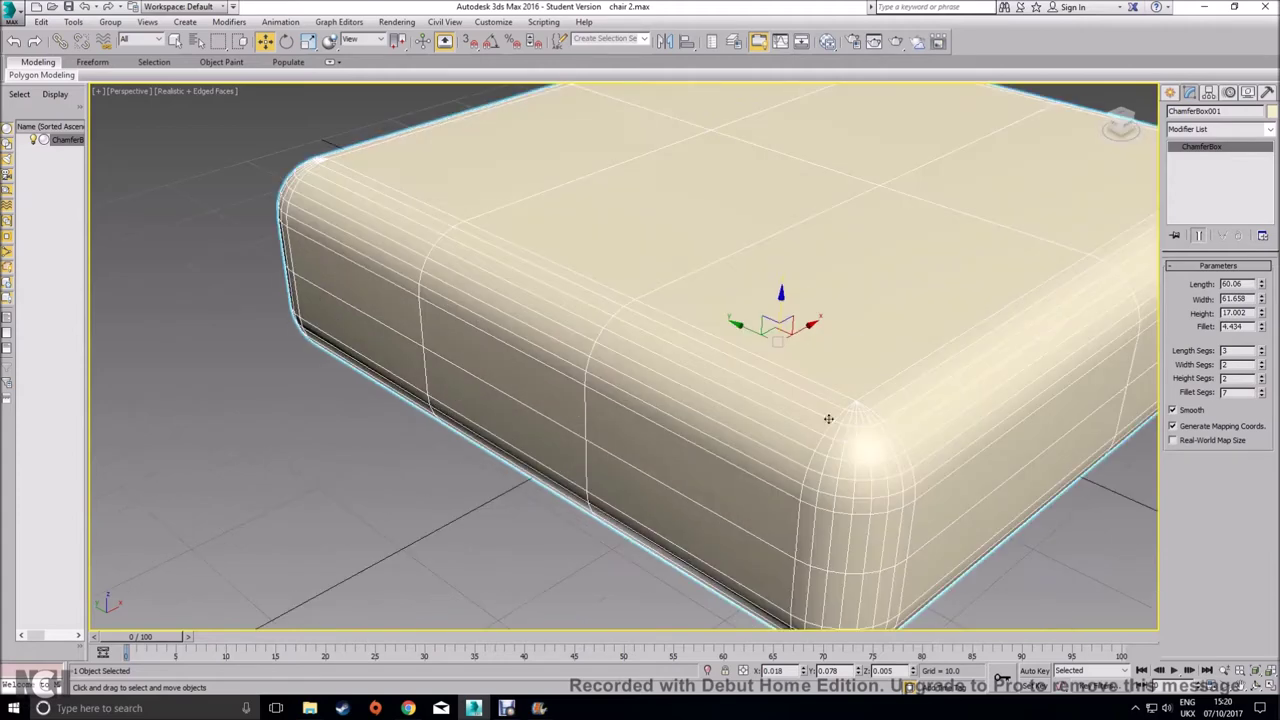
Lower the chamfer box's fillet segments to 3, and raise them to 5
left_click(1262, 395)
left_click(1262, 395)
left_click(1262, 395)
left_click(1262, 395)
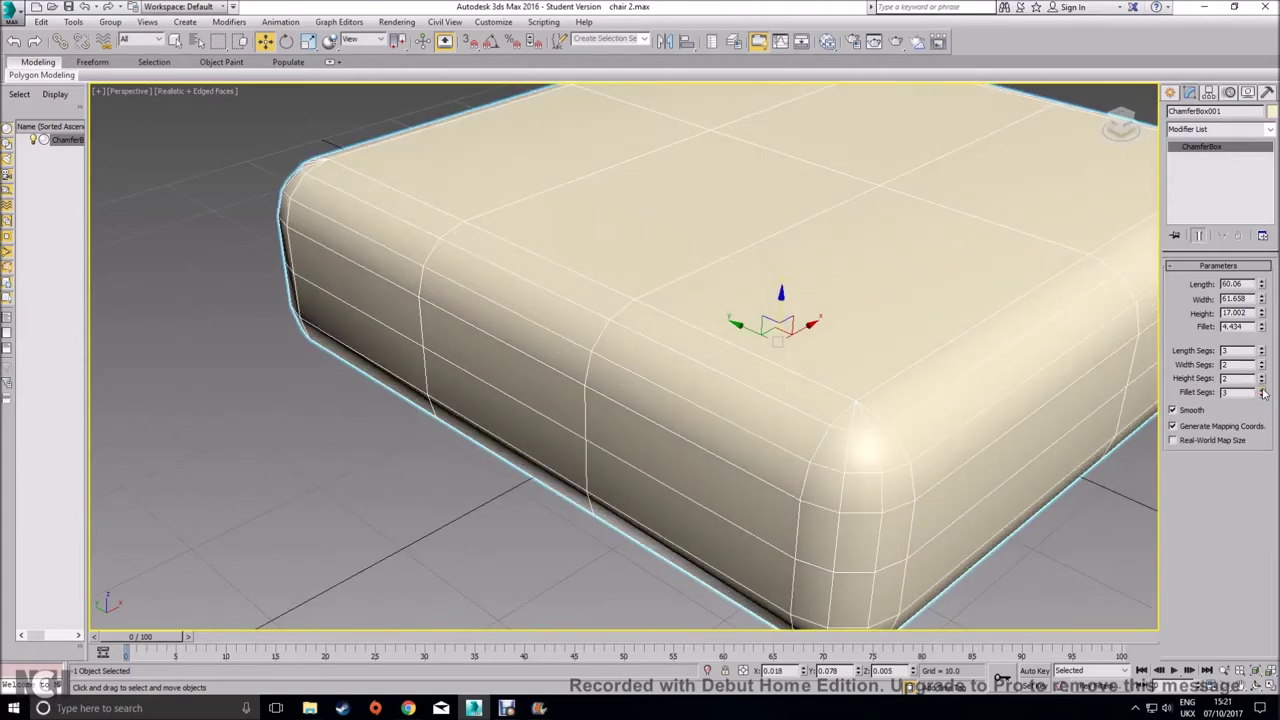
left_click(1262, 389)
left_click(1262, 389)
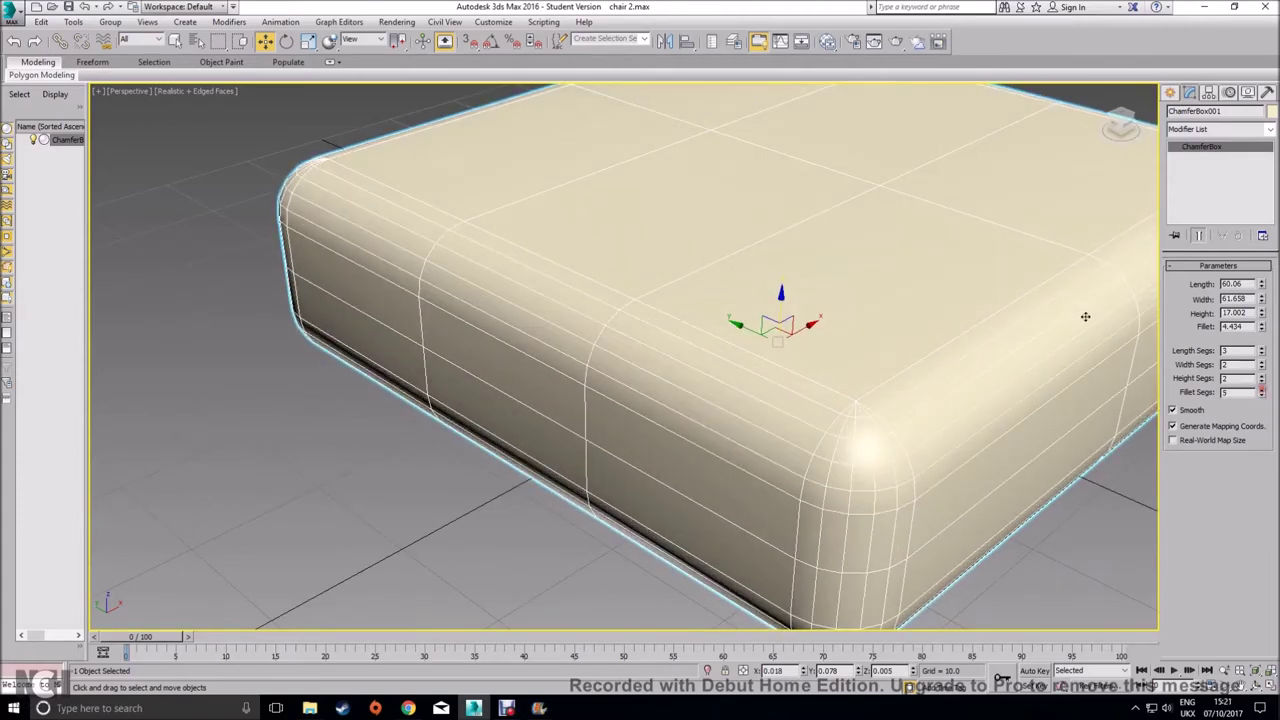
Change the chamfer box's object color to dark blue, and set its fillet segments to 4
left_click(1271, 112)
left_click(694, 347)
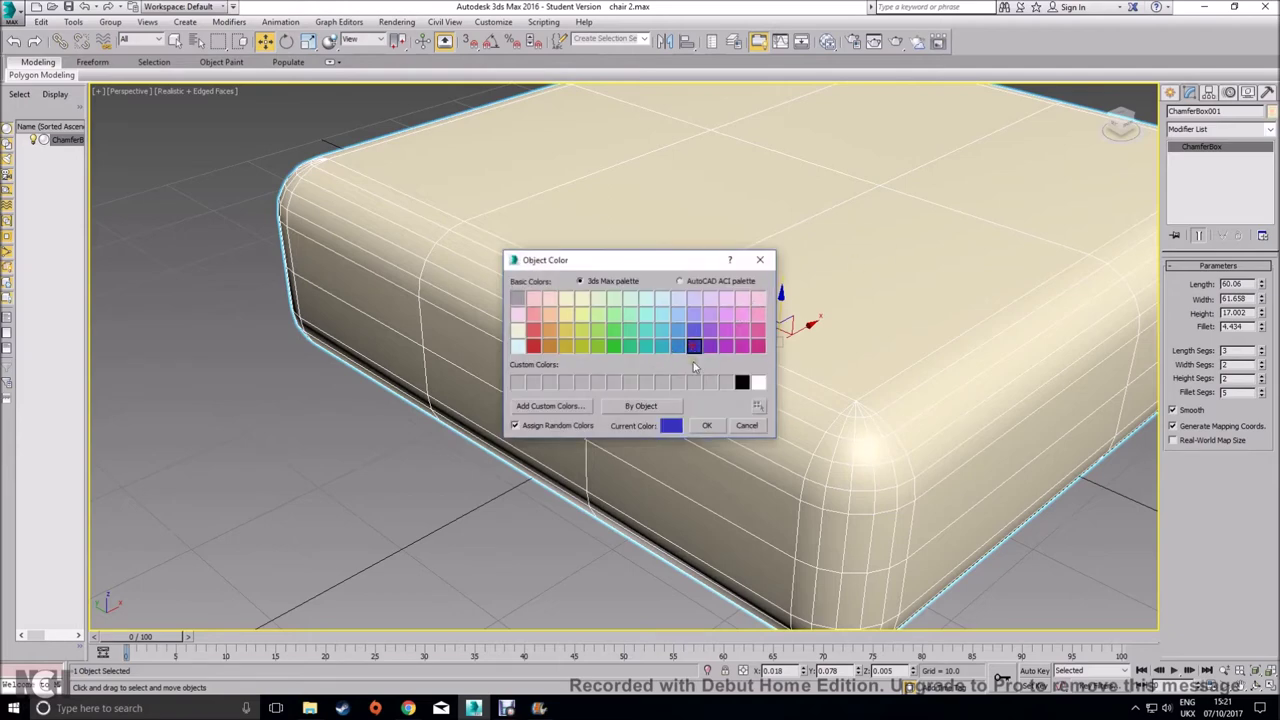
left_click(706, 425)
middle_click_drag(894, 438, 792, 443, "alt")
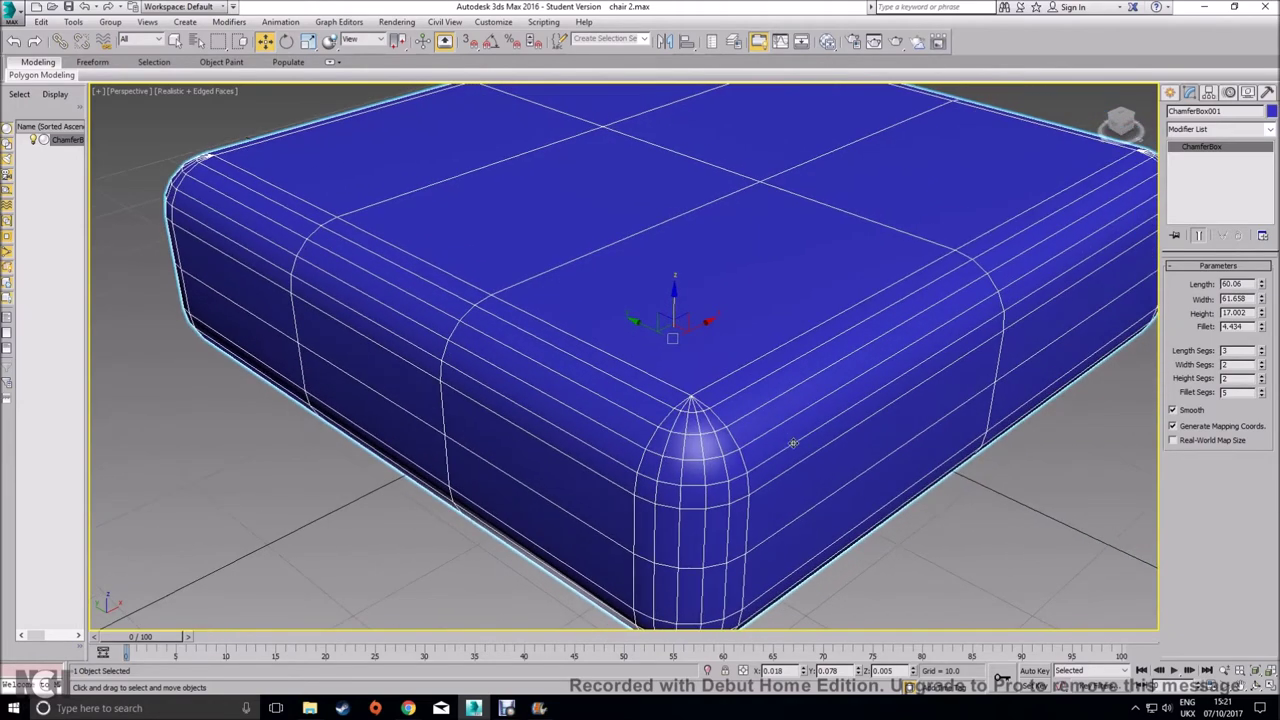
scroll(824, 451, "down", 3)
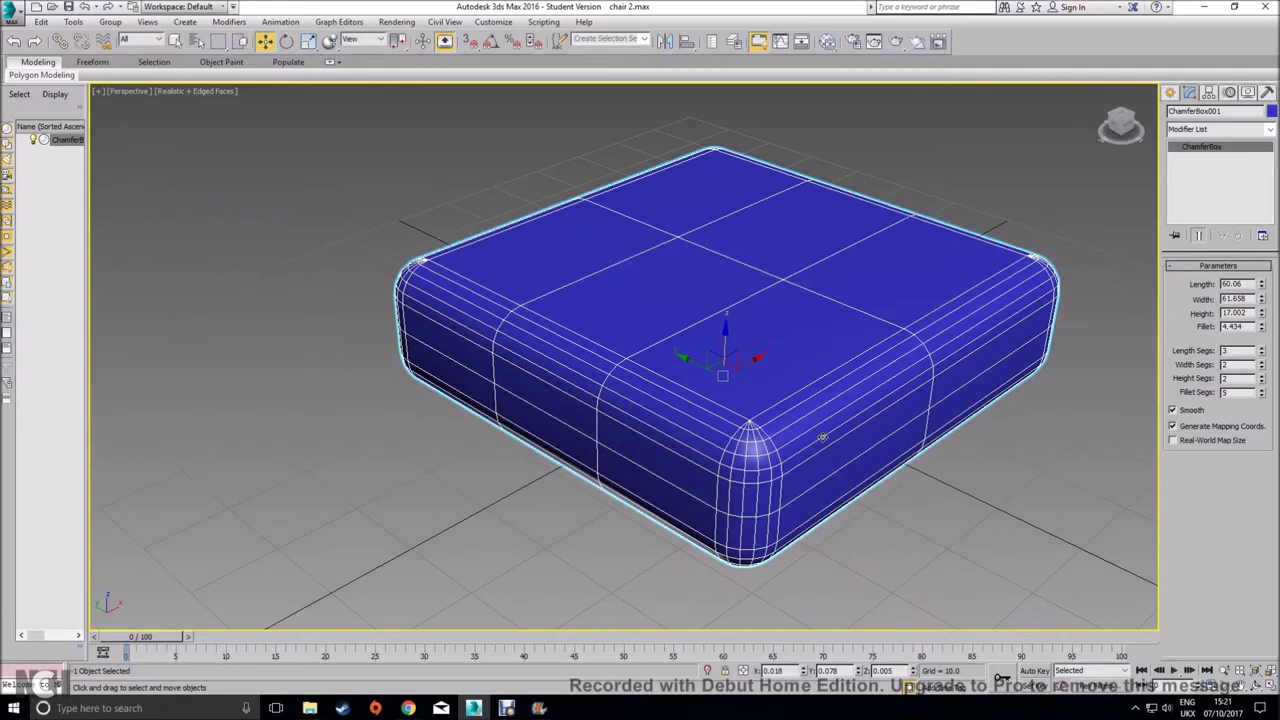
left_click(1262, 396)
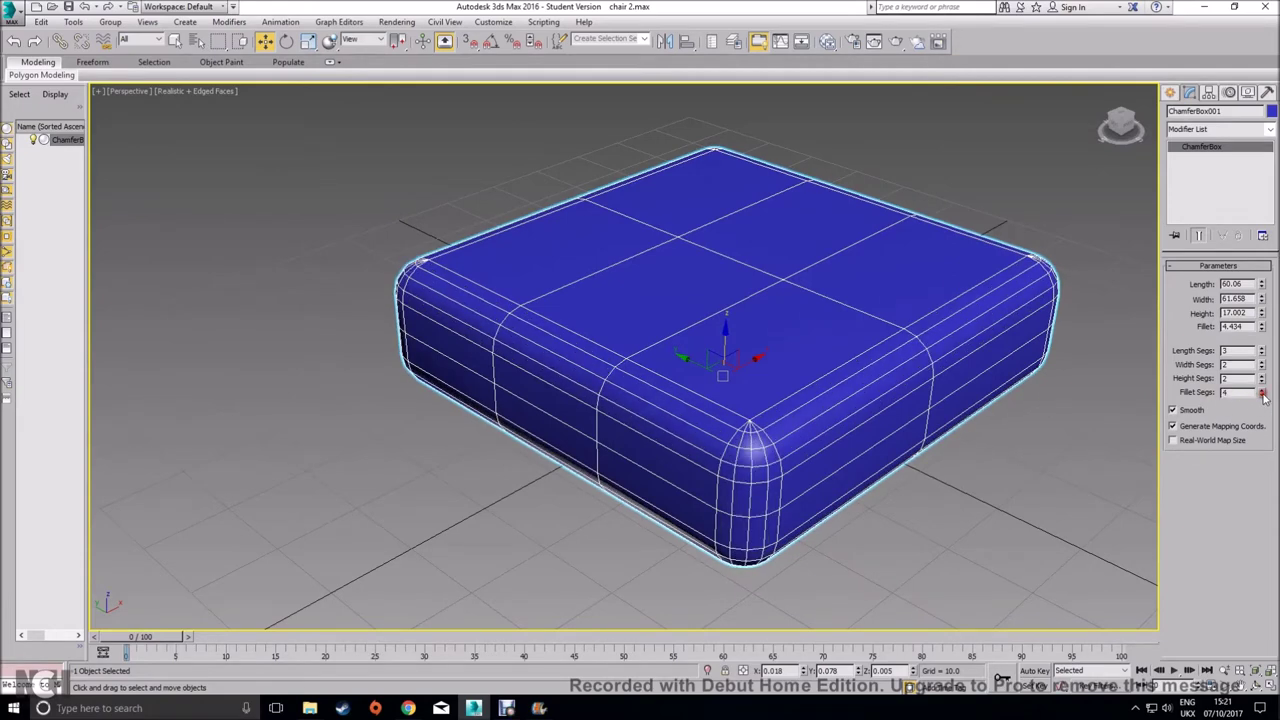
left_click(1262, 396)
left_click(1262, 390)
left_click(1262, 390)
middle_click_drag(973, 412, 960, 433)
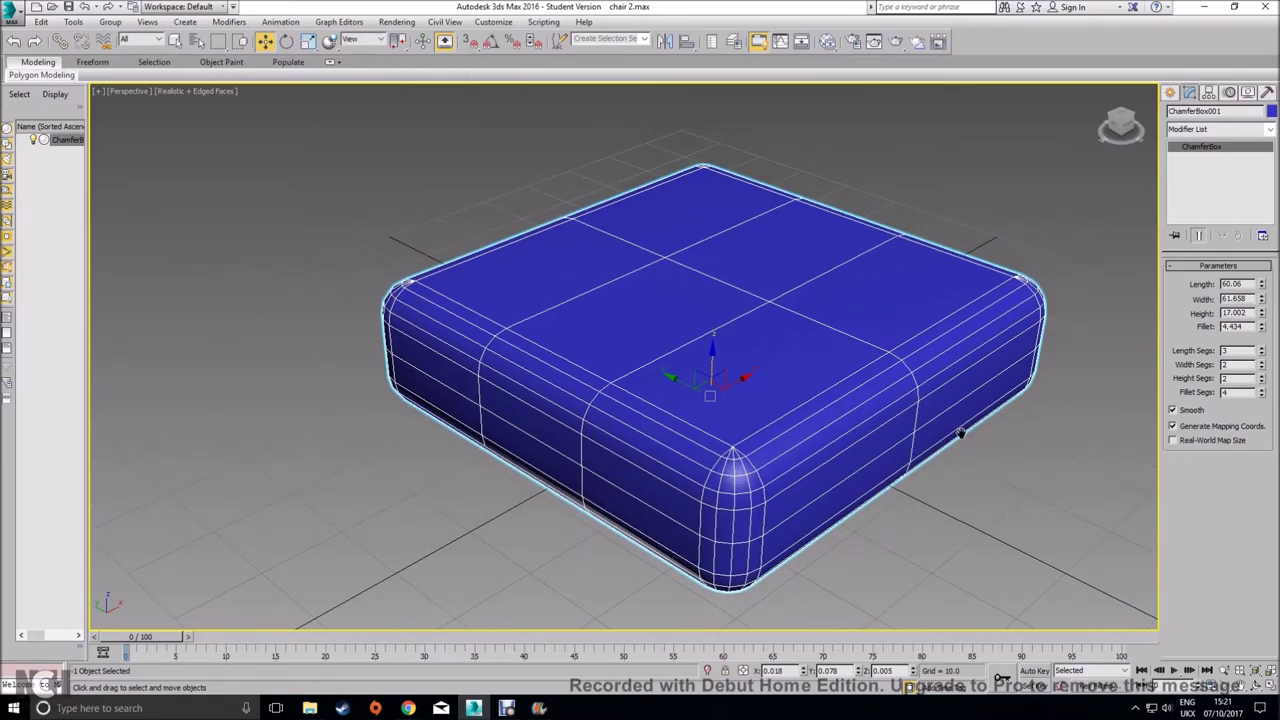
left_click(1262, 376)
left_click(1262, 382)
Raise the chamfer box's width segments to 10
left_click(1263, 364)
left_click(1263, 364)
left_click(1263, 364)
left_click(1263, 364)
left_click(1263, 364)
left_click(1263, 364)
left_click(1263, 364)
left_click(1263, 364)
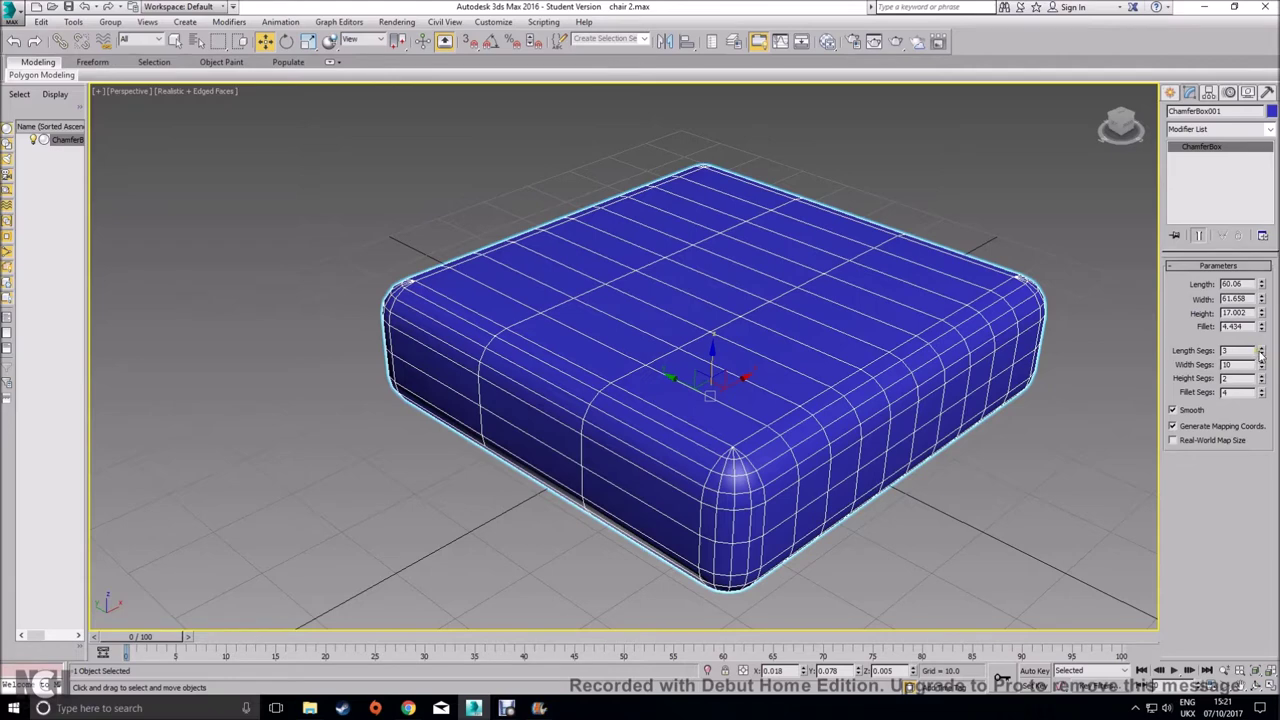
Raise the chamfer box's length segments to 10 to match the subdivision across its width
left_click(1263, 348)
left_click(1263, 348)
left_click(1263, 348)
left_click(1263, 348)
left_click(1263, 348)
left_click(1263, 348)
left_click(1263, 348)
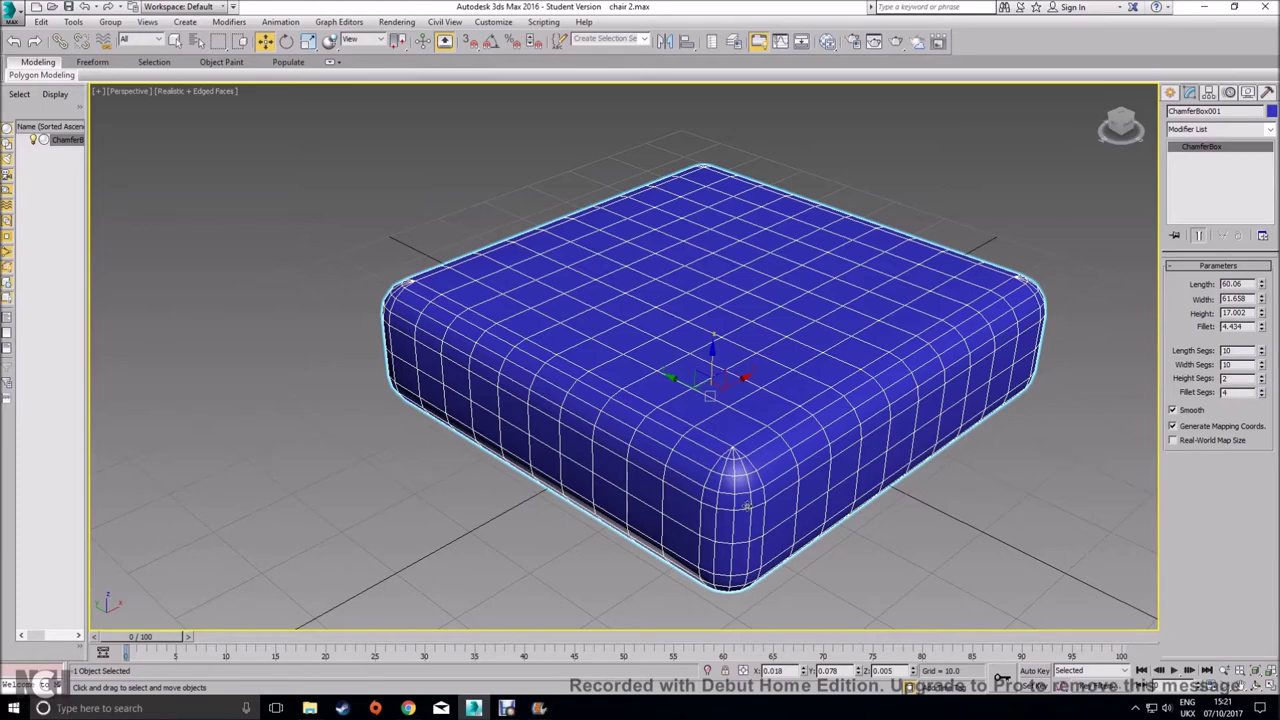
Switch to Chrome and examine the blue computer chair reference pictures, ending on the full-size image of the armless chair
left_click(408, 708)
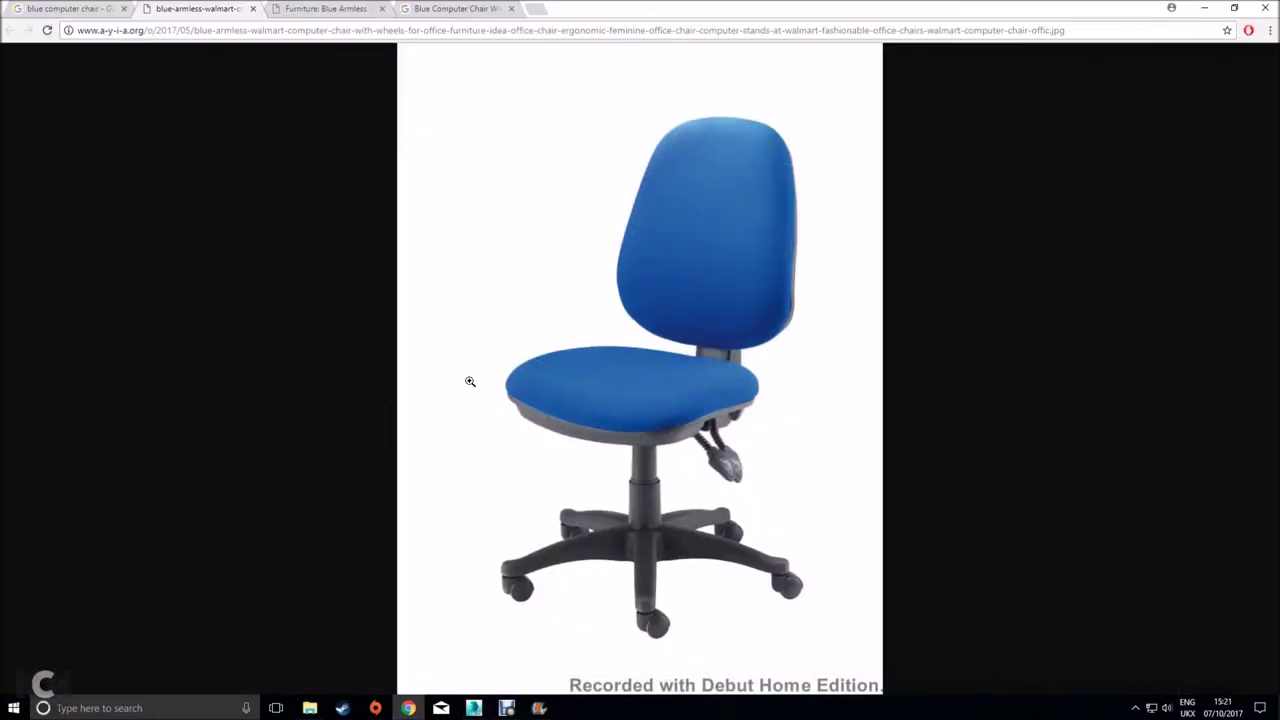
left_click(432, 8)
left_click(368, 8)
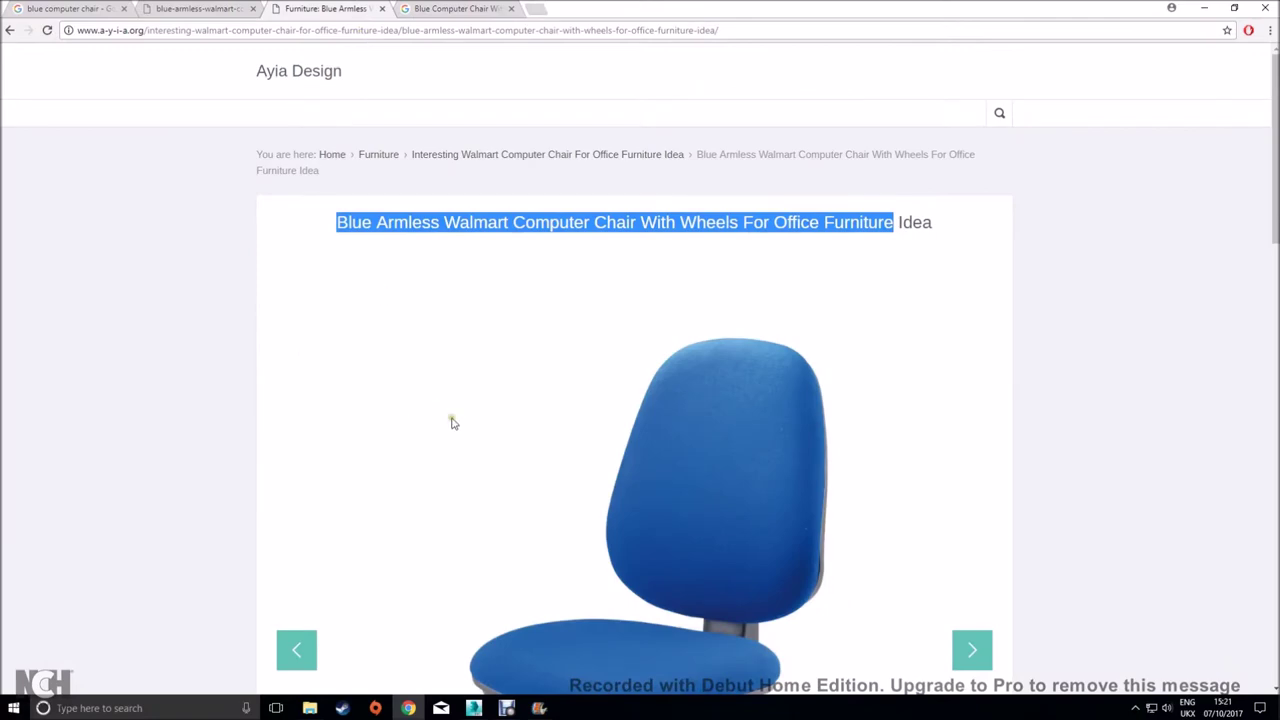
scroll(466, 420, "down", 3)
left_click(44, 8)
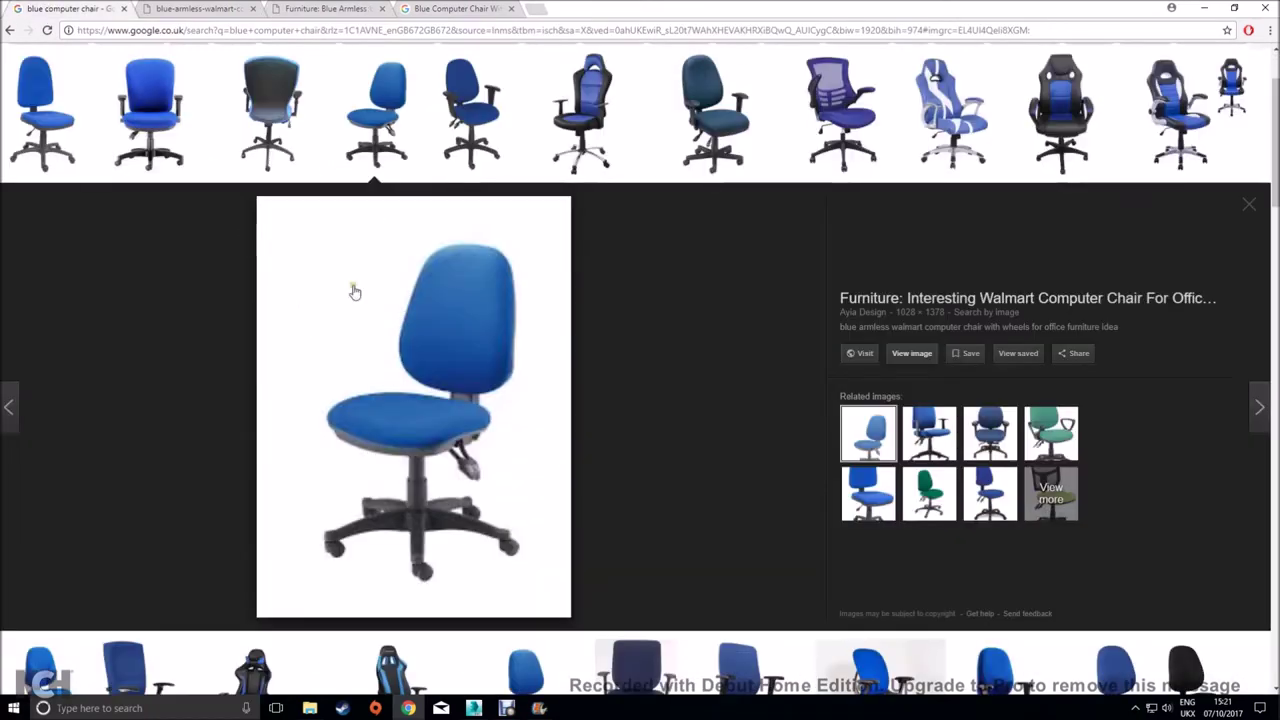
left_click(493, 6)
scroll(423, 250, "up", 3)
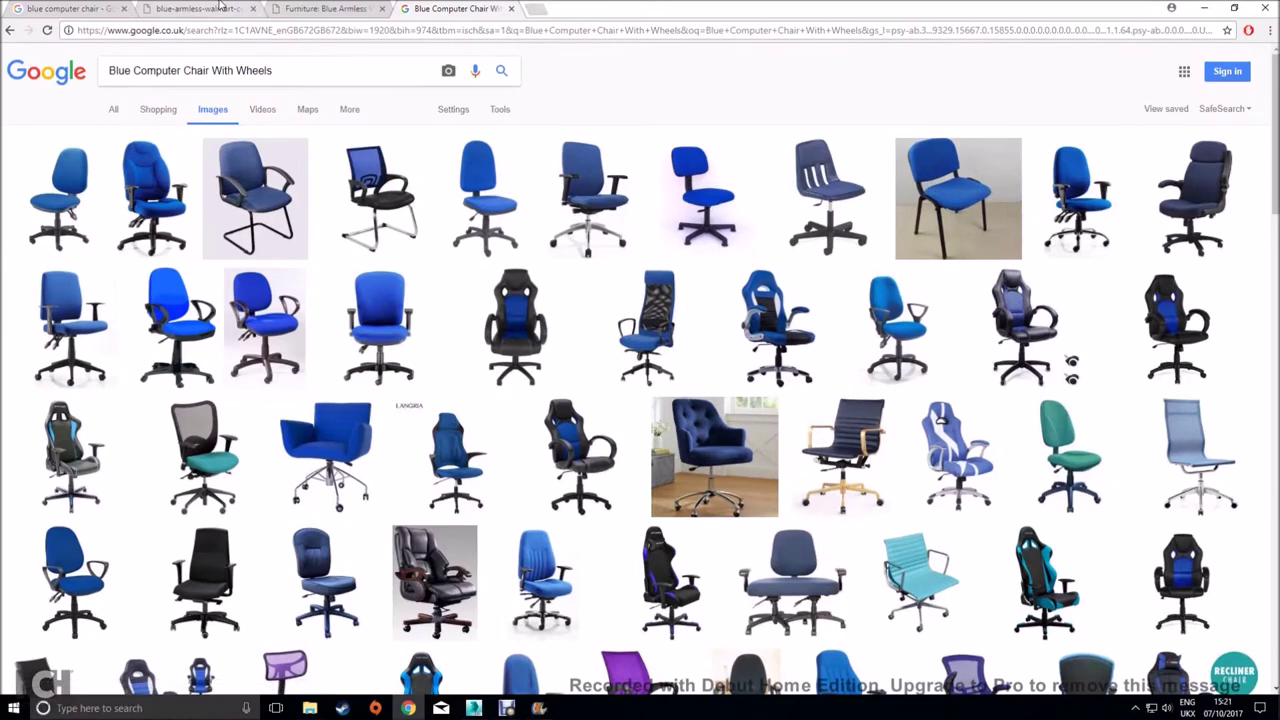
left_click(198, 8)
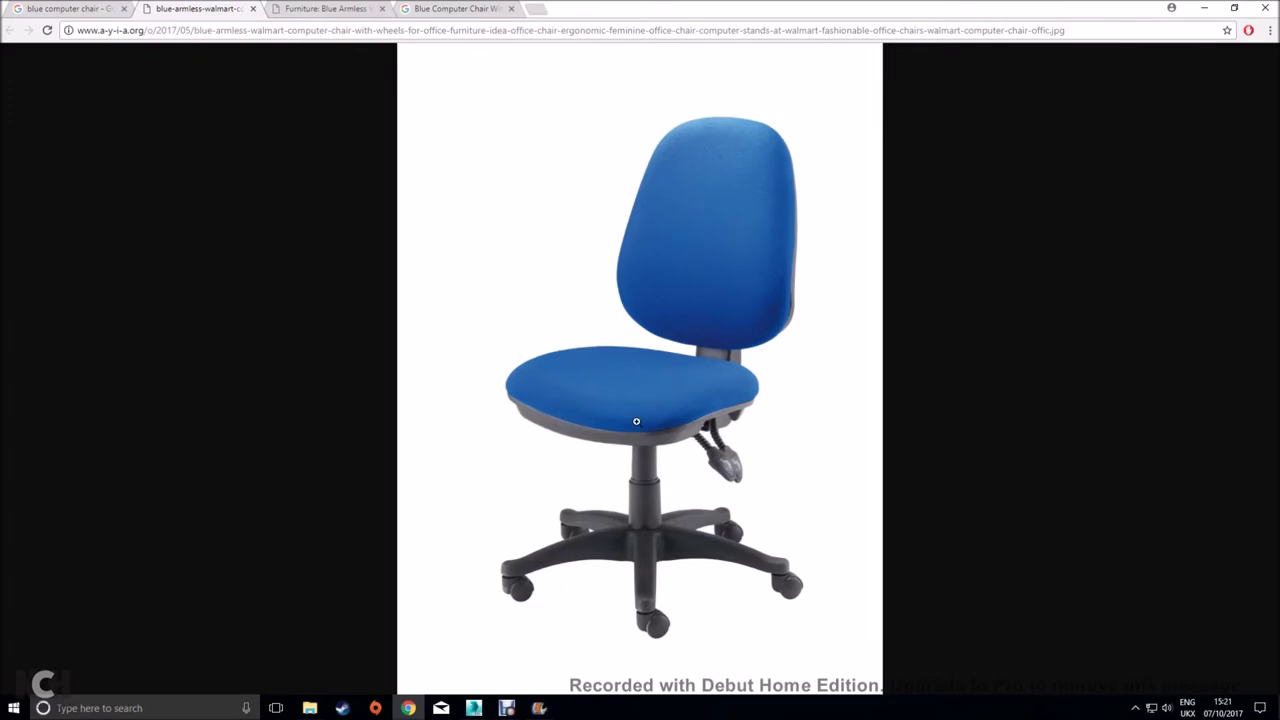
left_click(540, 708)
left_click(510, 706)
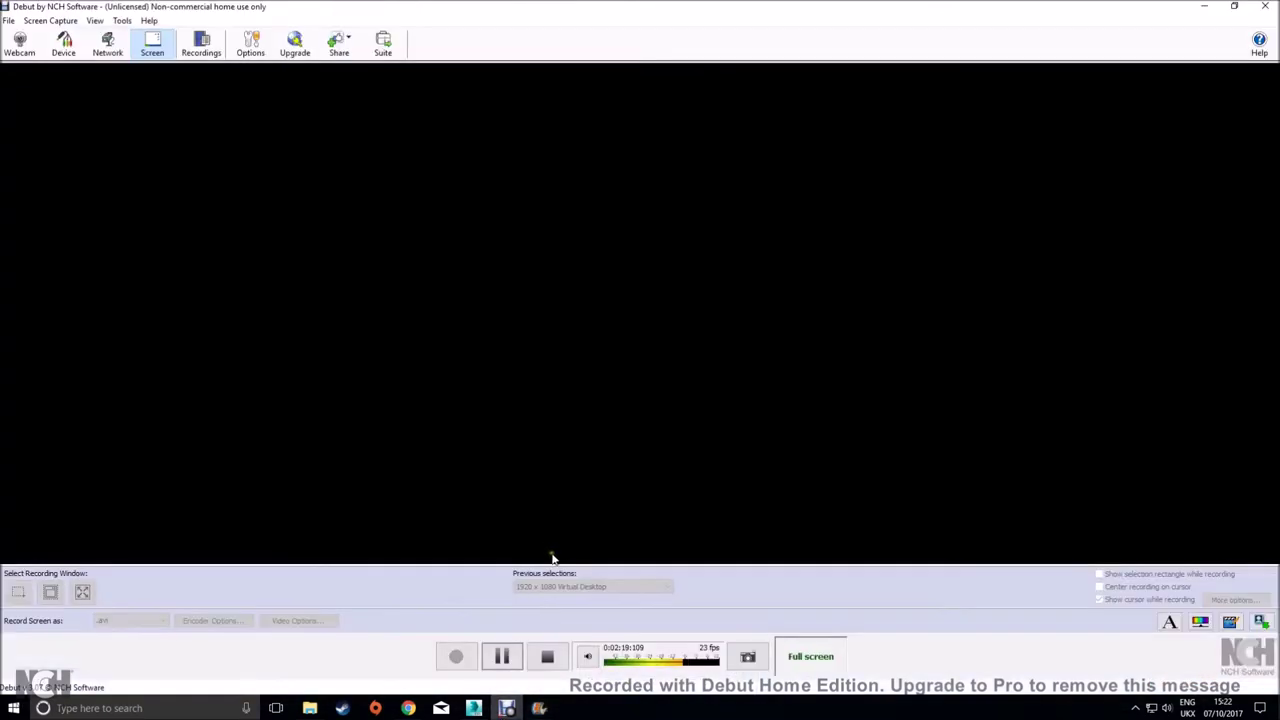
left_click(1205, 7)
left_click(1207, 9)
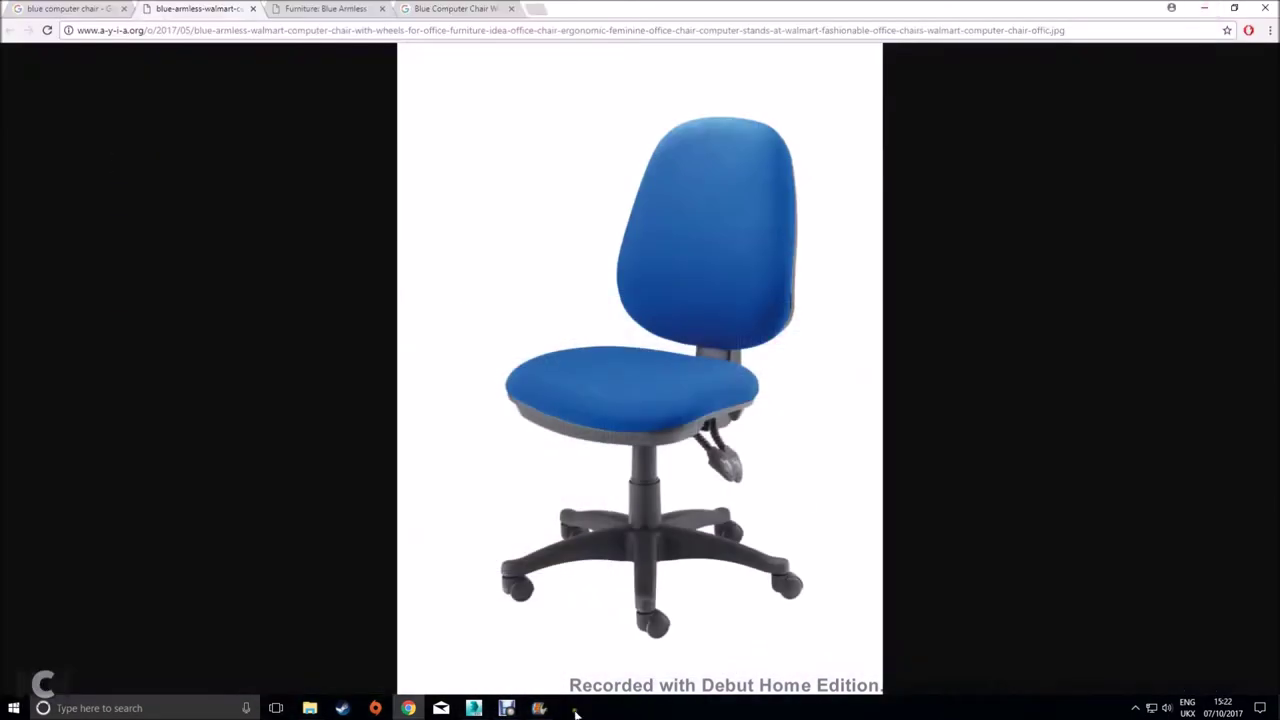
Switch back to 3ds Max and apply an FFD 4x4x4 modifier to the chamfer box
left_click(474, 708)
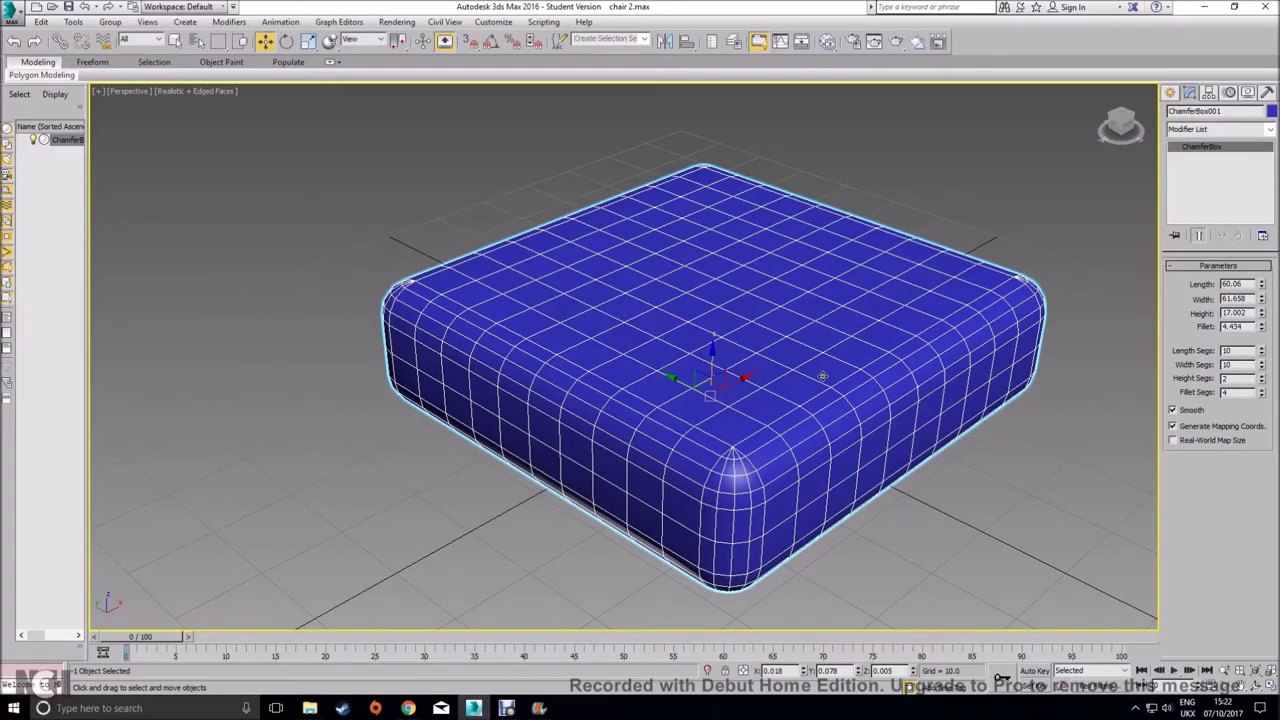
middle_click_drag(843, 357, 796, 337)
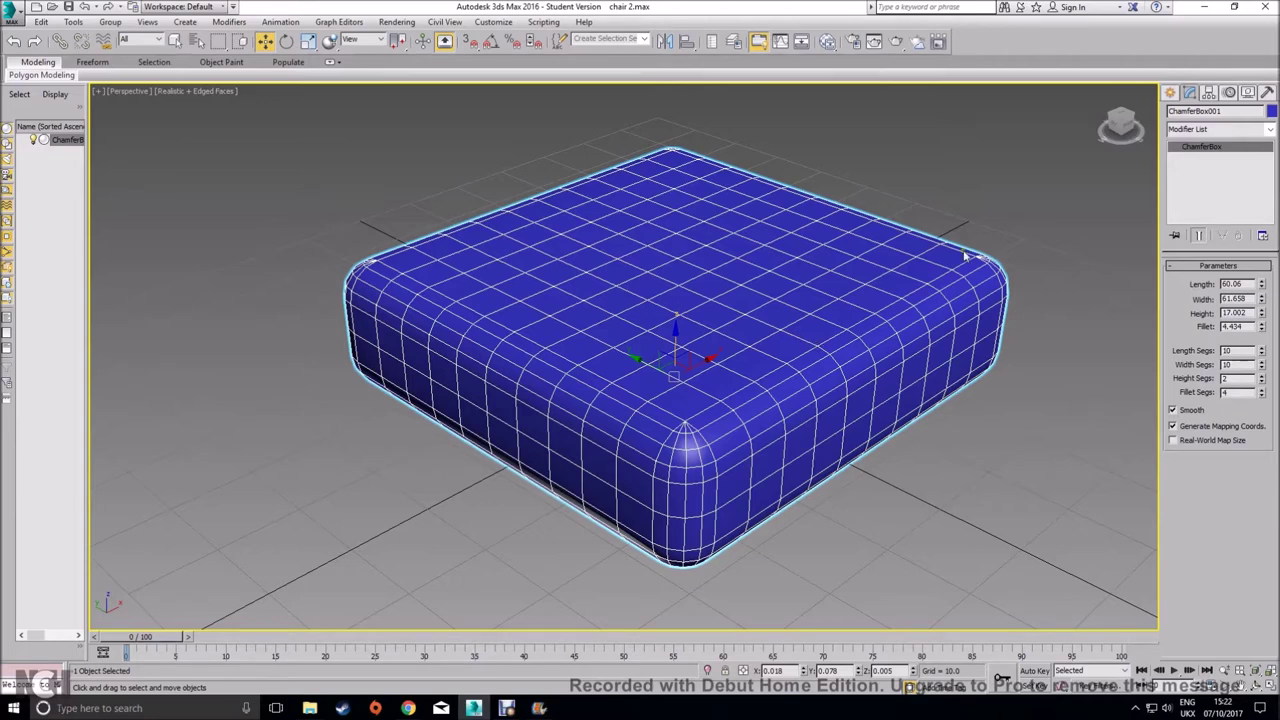
left_click(1265, 129)
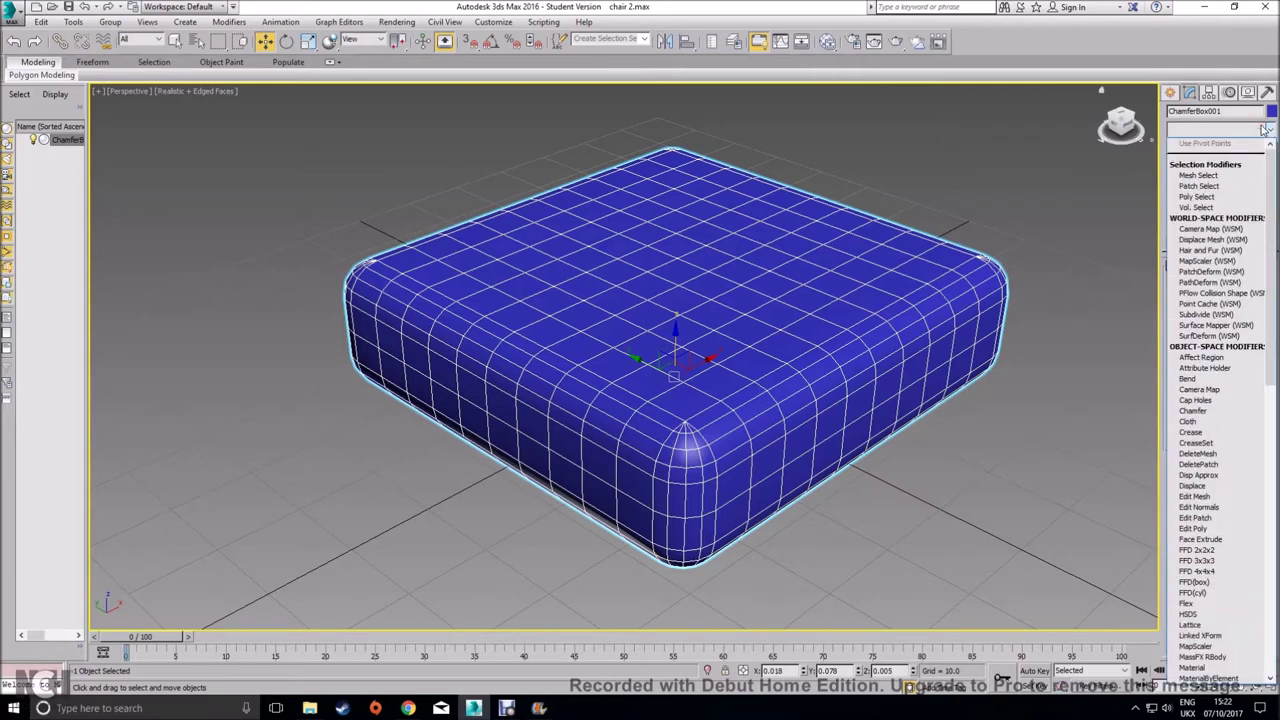
type("f")
key("f")
key("f")
key("f")
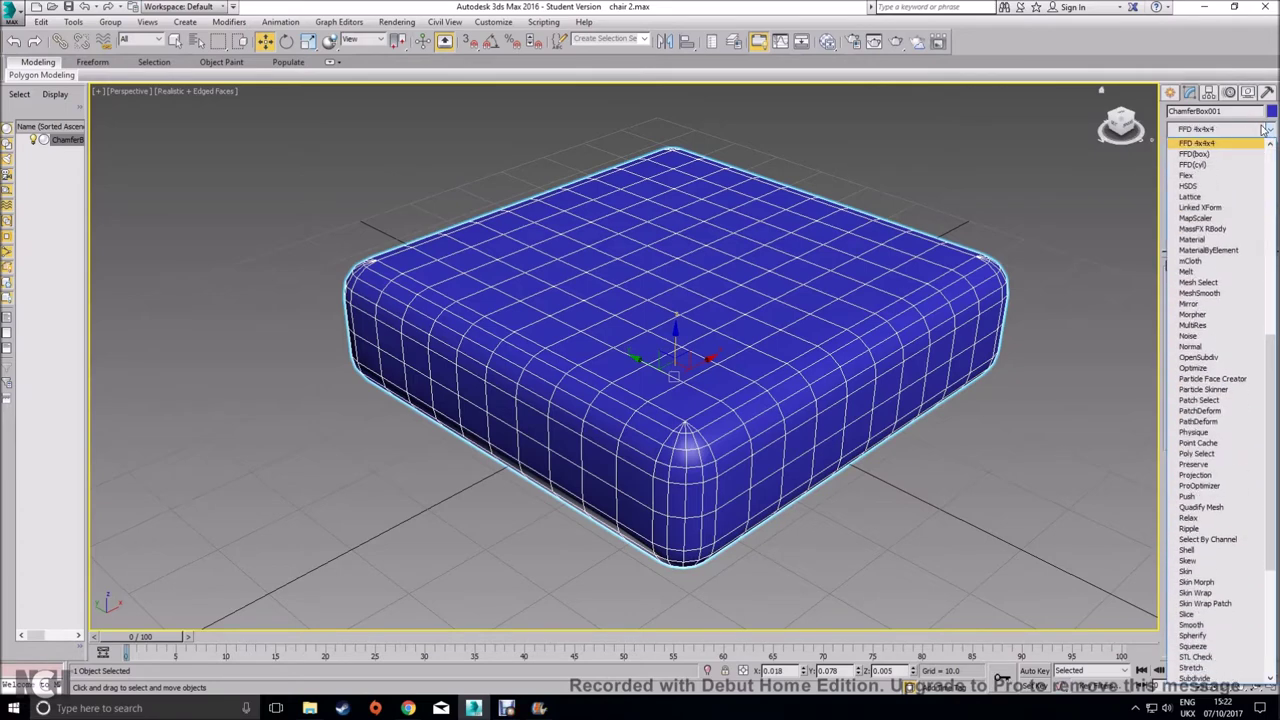
key("Return")
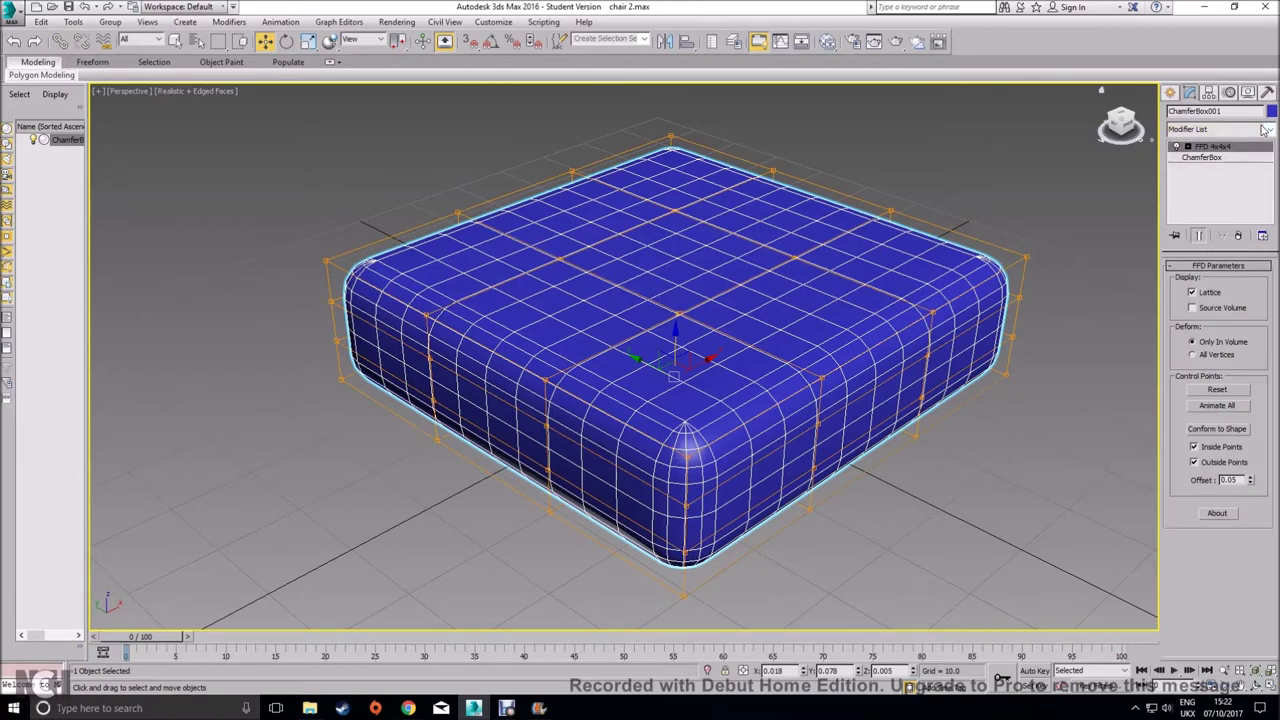
Select the FFD lattice's control points at all four corners of the seat, seen from above
left_click(1189, 147)
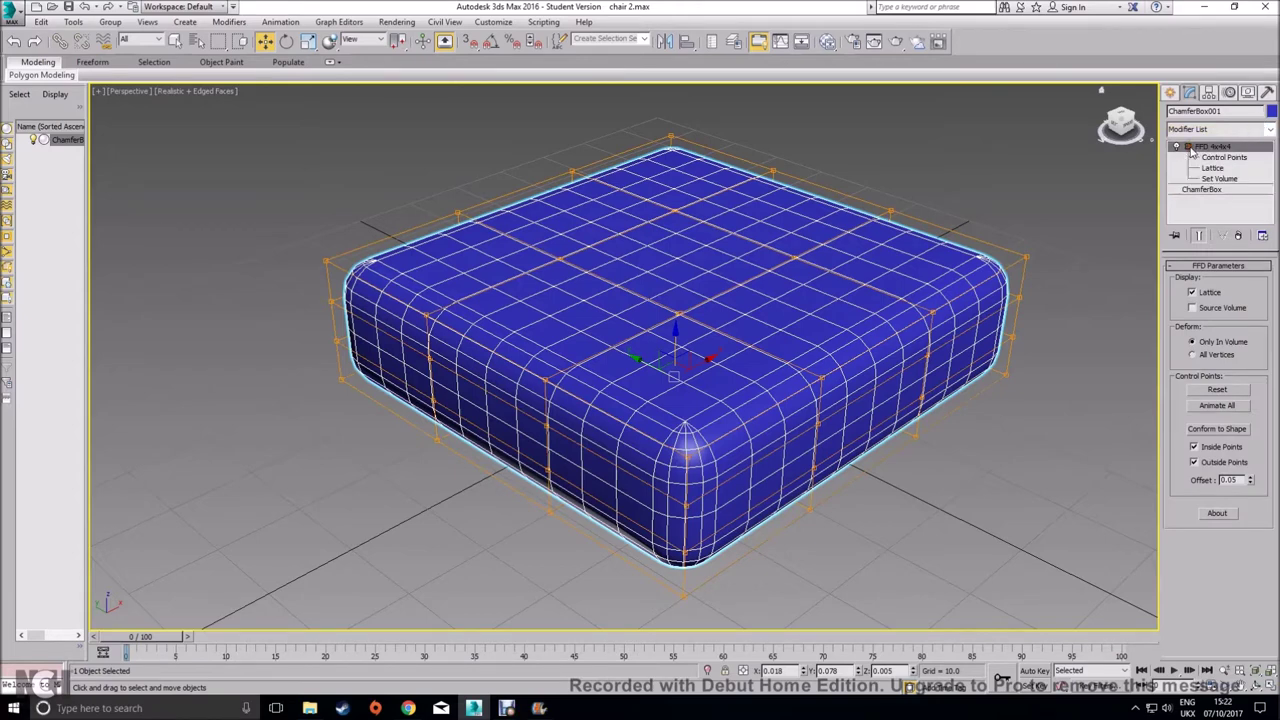
left_click(1224, 159)
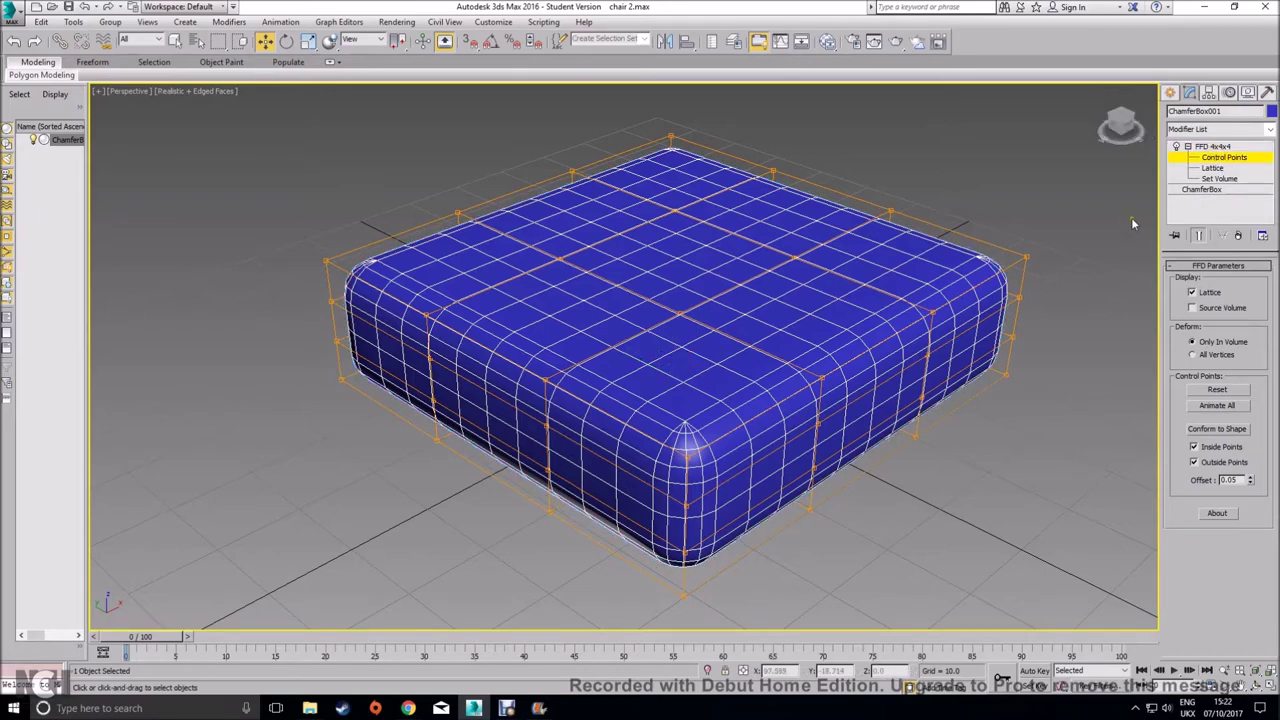
middle_click_drag(766, 229, 822, 303, "alt")
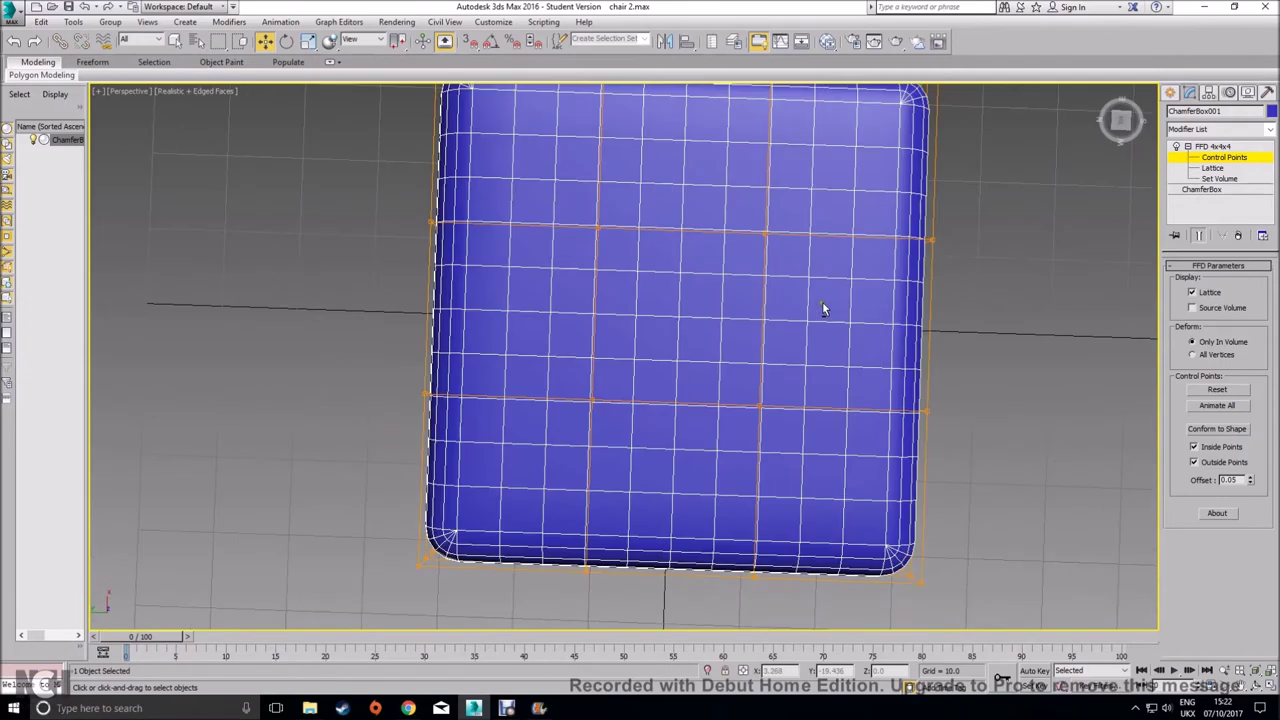
scroll(822, 303, "down", 3)
middle_click_drag(680, 241, 654, 273)
left_click_drag(450, 118, 588, 230)
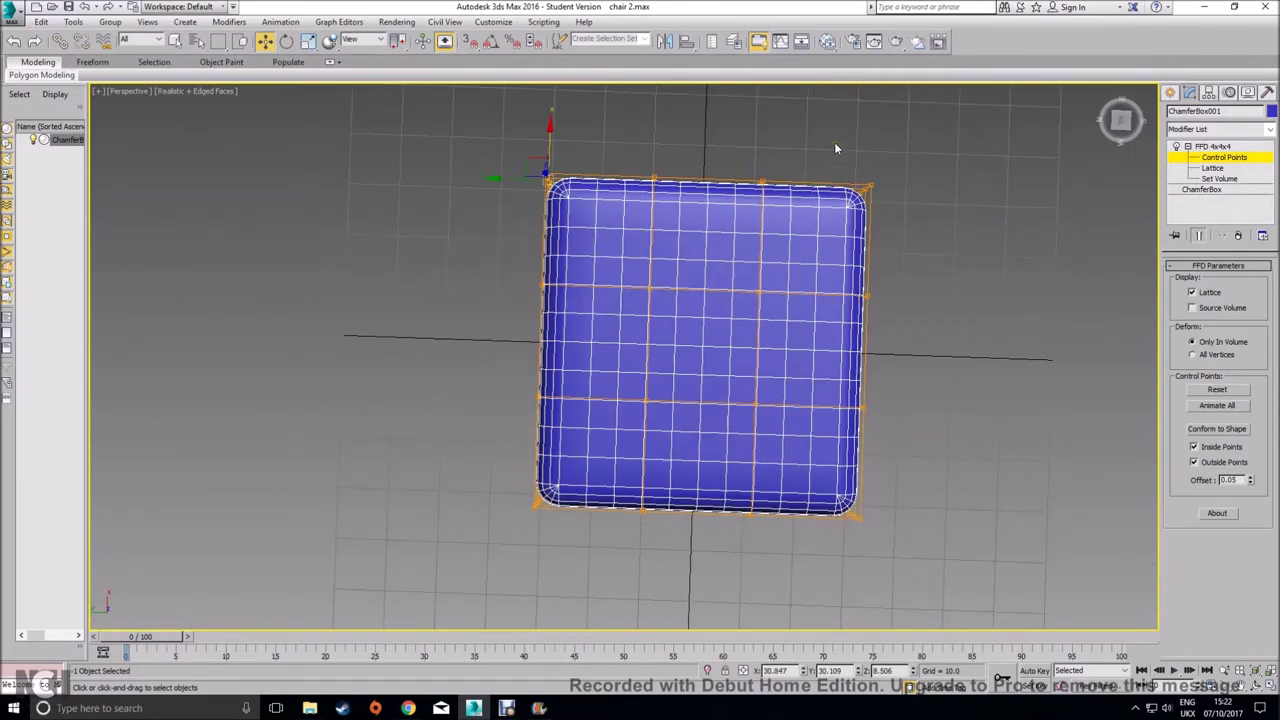
left_click_drag(829, 129, 926, 254, "ctrl")
left_click_drag(916, 558, 827, 480, "ctrl")
left_click_drag(547, 501, 549, 503, "ctrl")
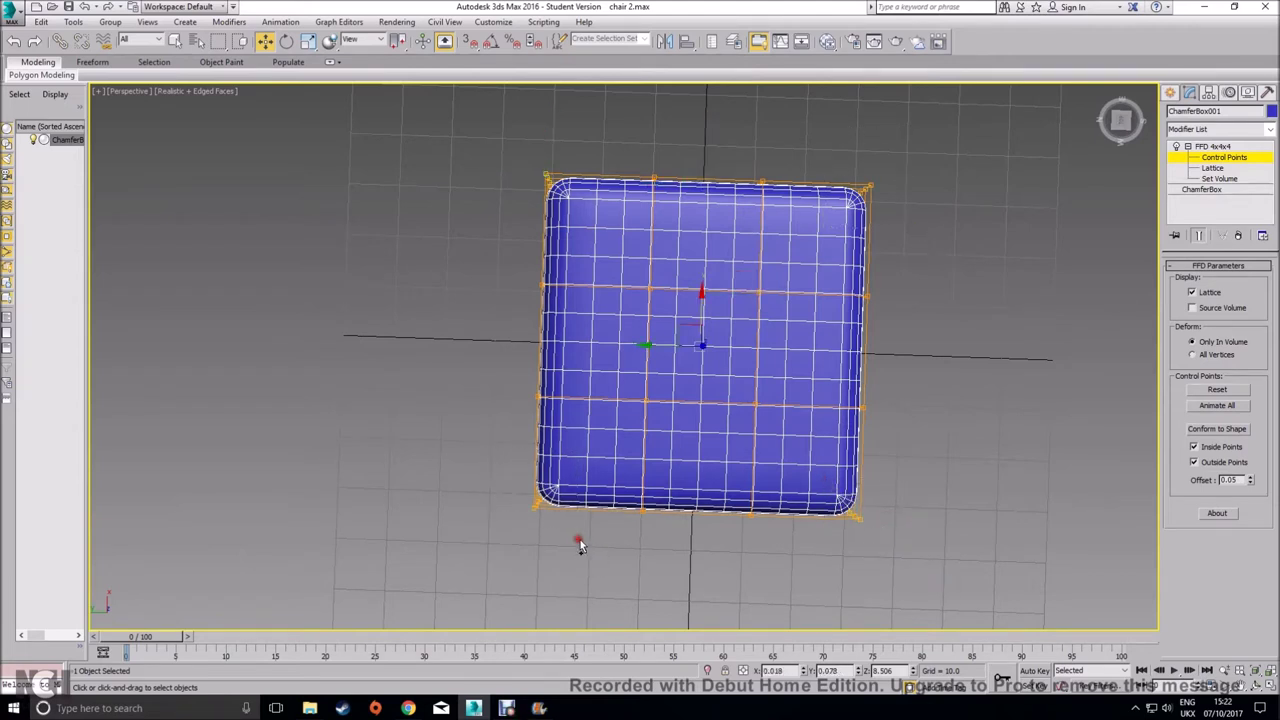
Try to move the seat's corner control points inward one corner at a time, and undo those moves
left_click(438, 218)
left_click_drag(585, 211, 585, 212)
left_click_drag(536, 168, 562, 184)
left_click_drag(846, 165, 828, 207)
key("ctrl+z")
key("ctrl+z")
key("ctrl+z")
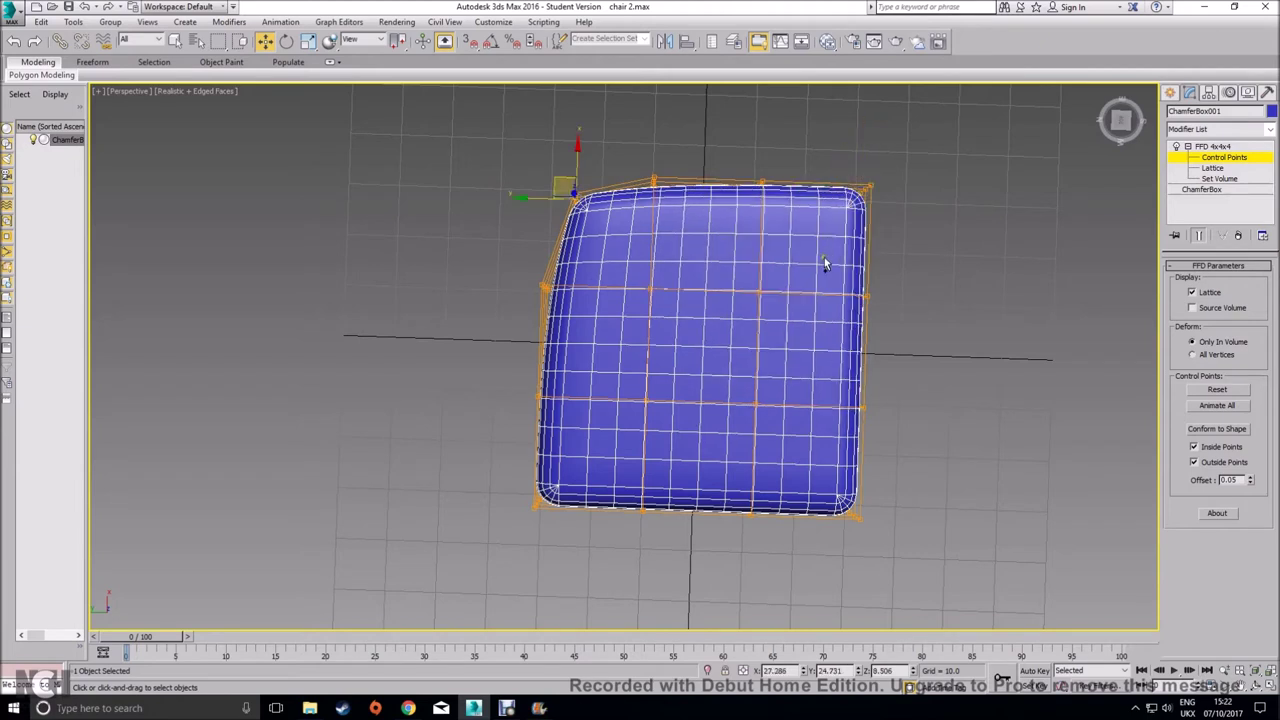
key("ctrl+z")
key("ctrl+z")
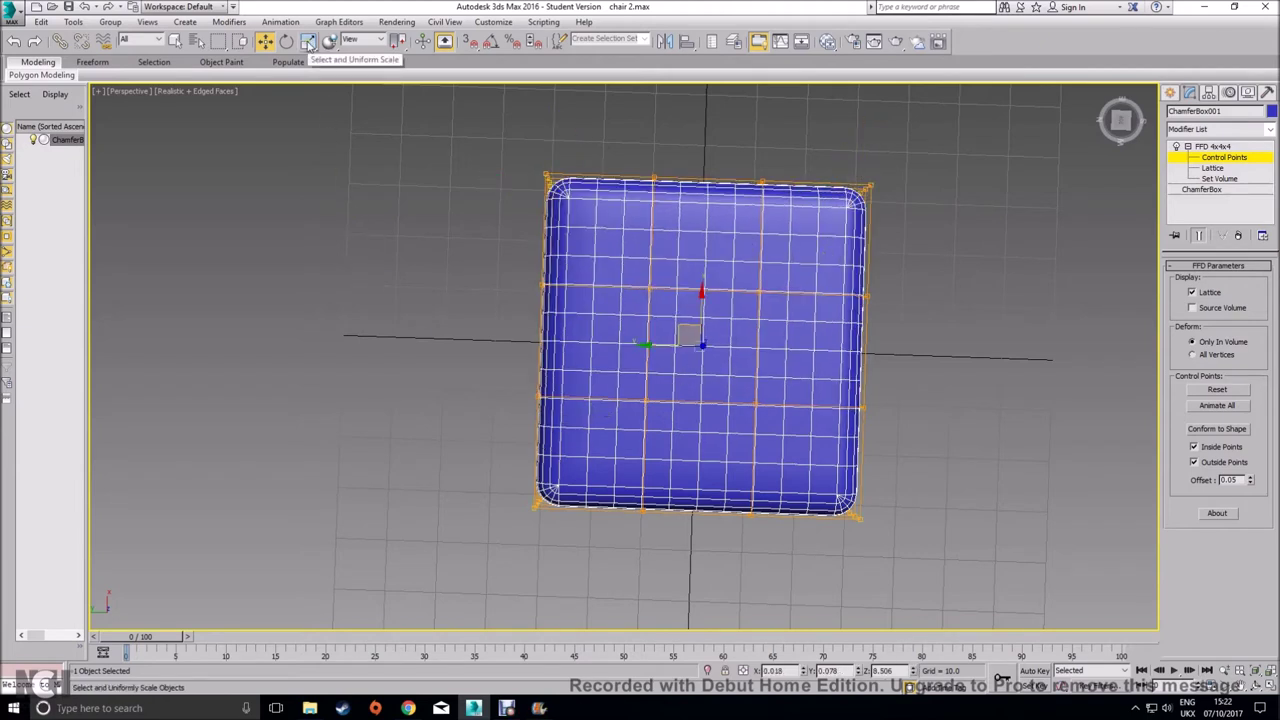
Uniformly scale the four selected corner control point groups inward to round the seat's outline, and deselect them
left_click(309, 45)
left_click_drag(737, 371, 734, 366)
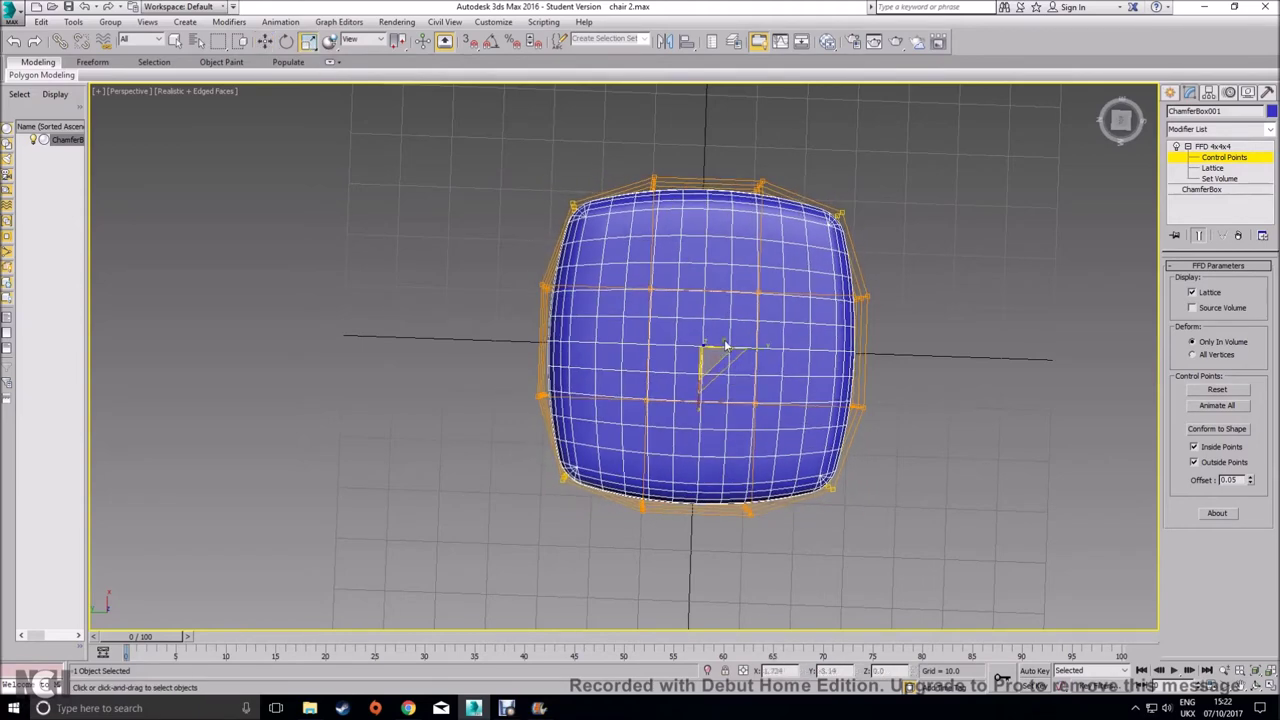
left_click(482, 197)
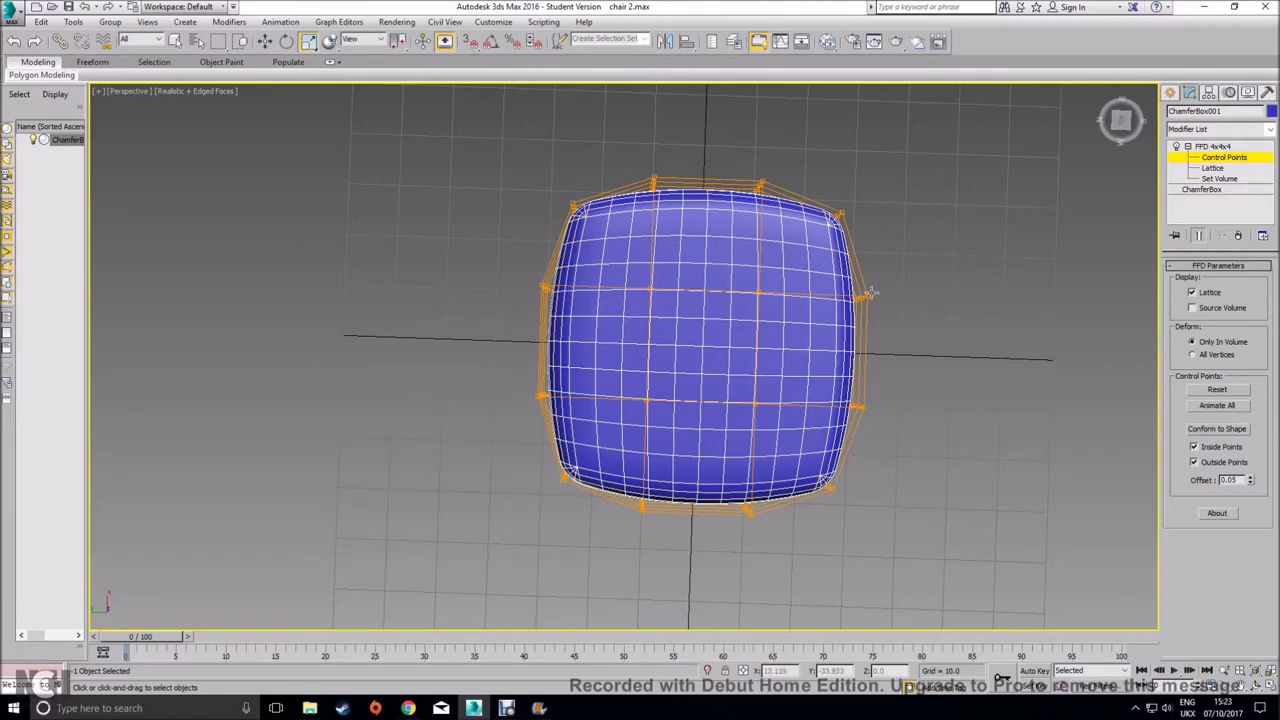
Return to the base chamfer box below the FFD and set its length to 60, width to 60 and height to 12
middle_click_drag(865, 442, 840, 367, "alt")
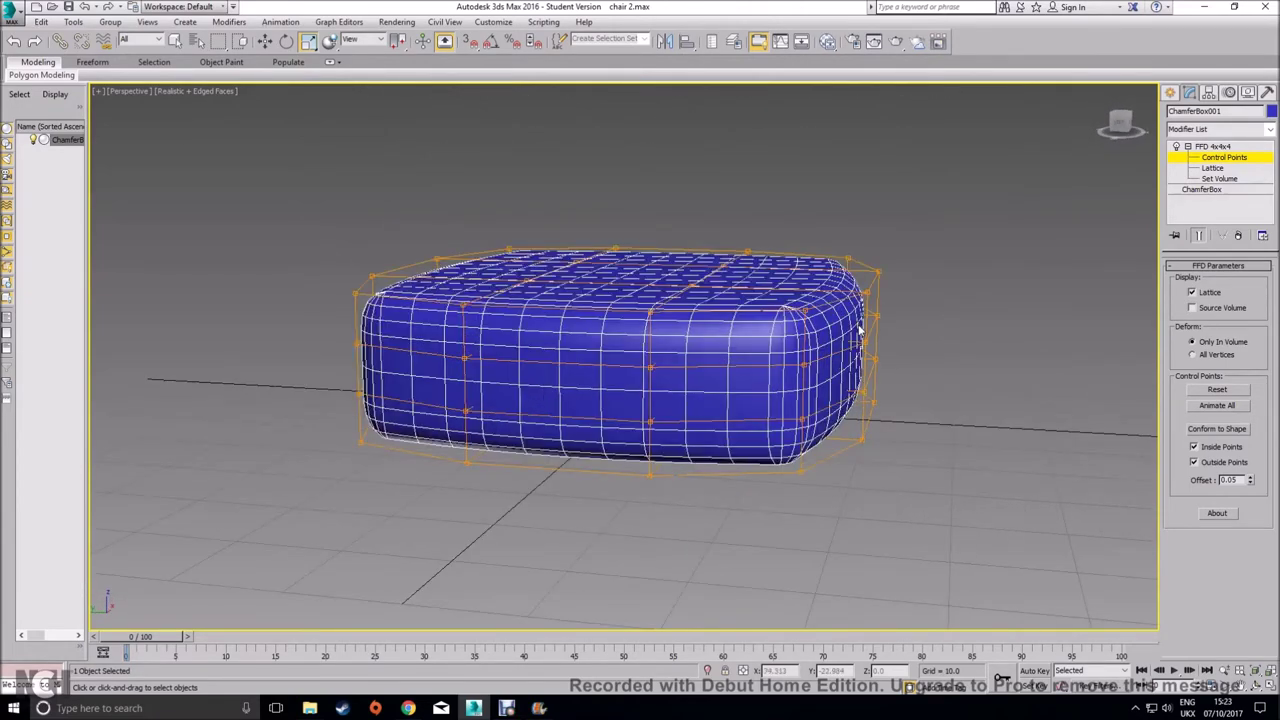
left_click(1226, 158)
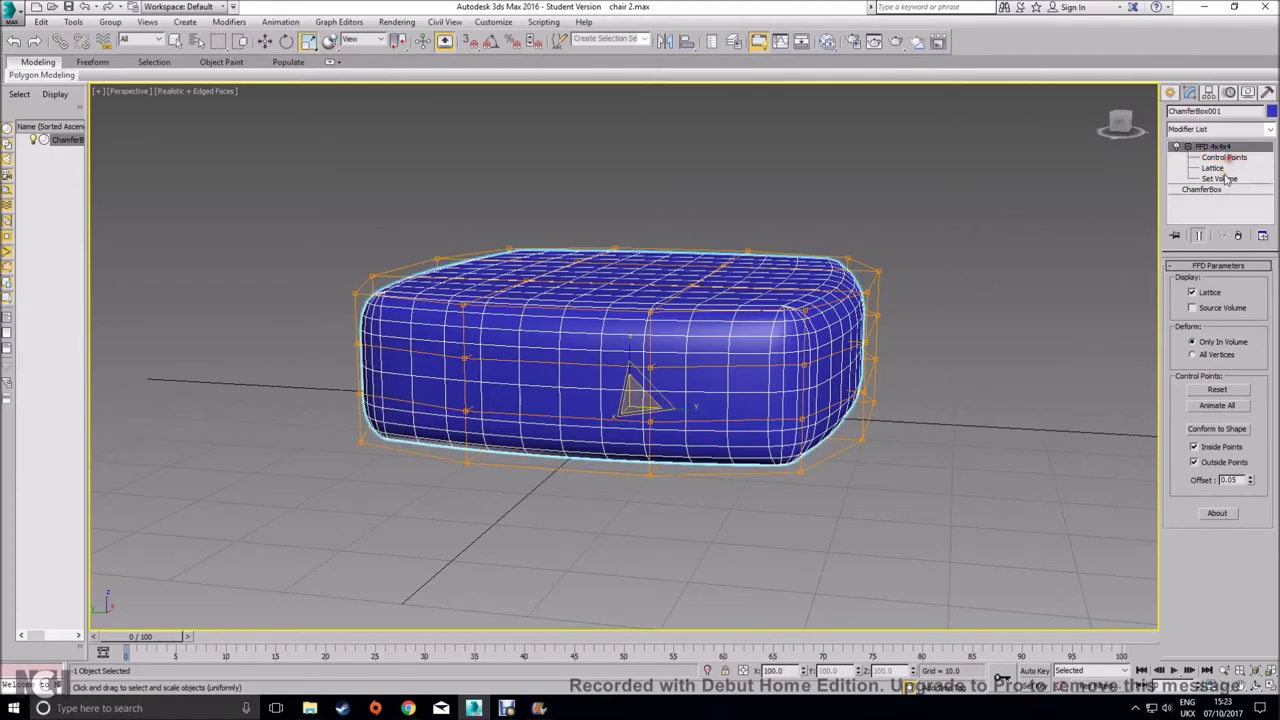
left_click(1210, 189)
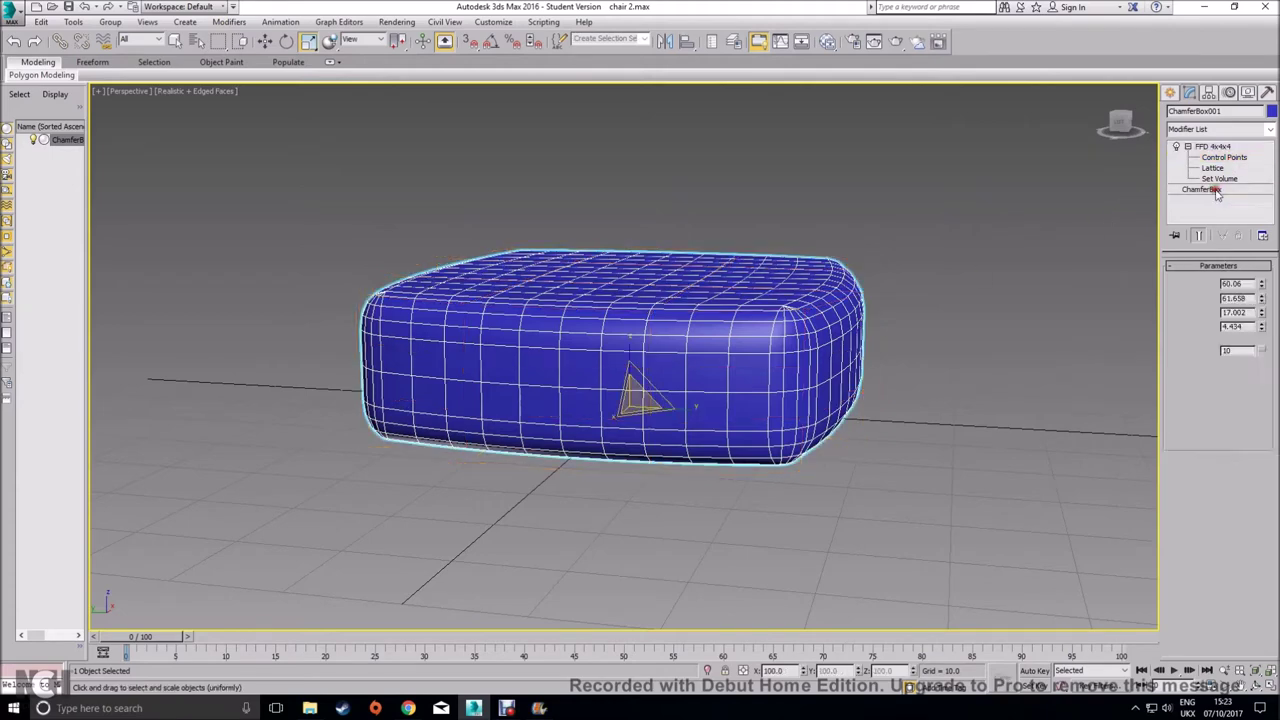
double_click(1238, 284)
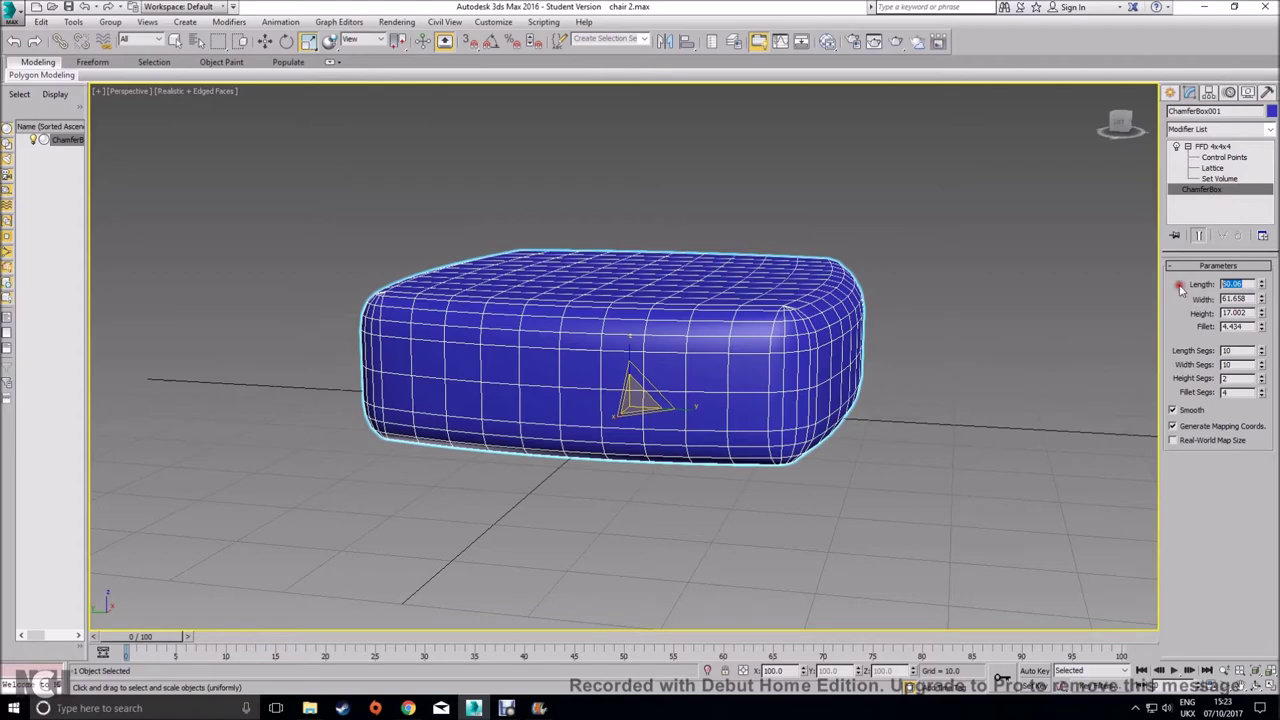
type("60")
key("Tab")
type("60")
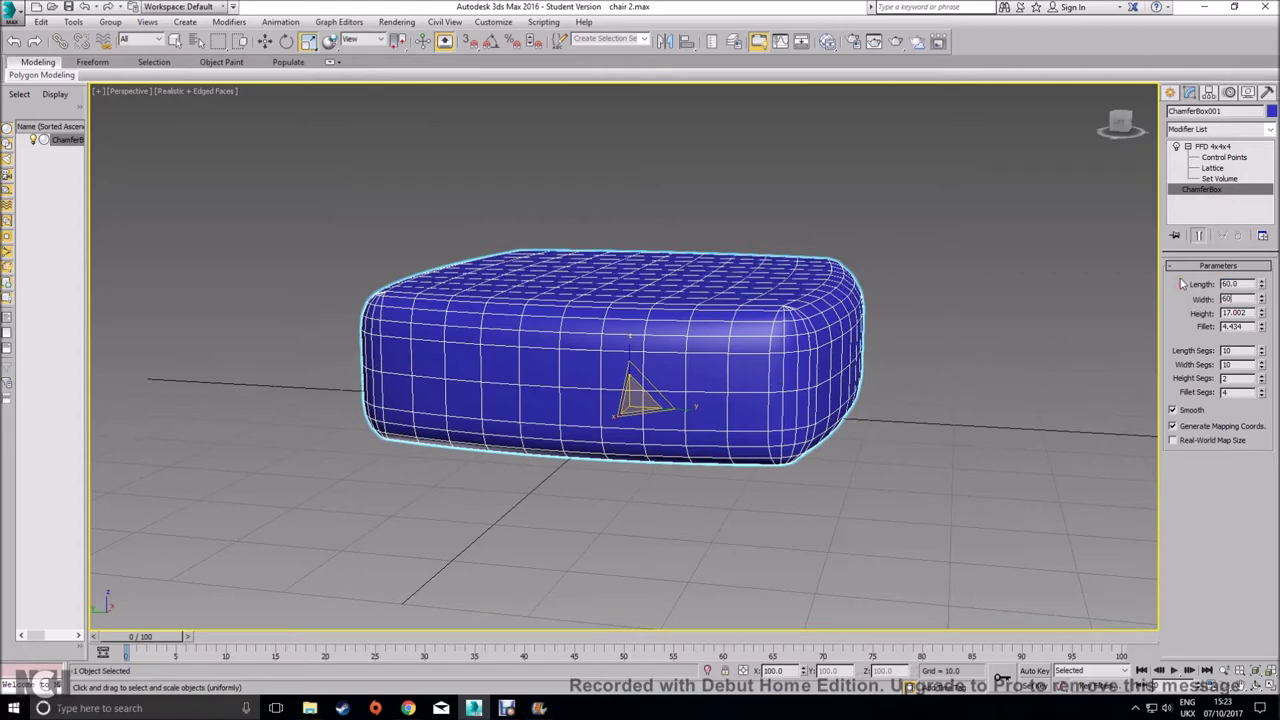
key("Tab")
type("12")
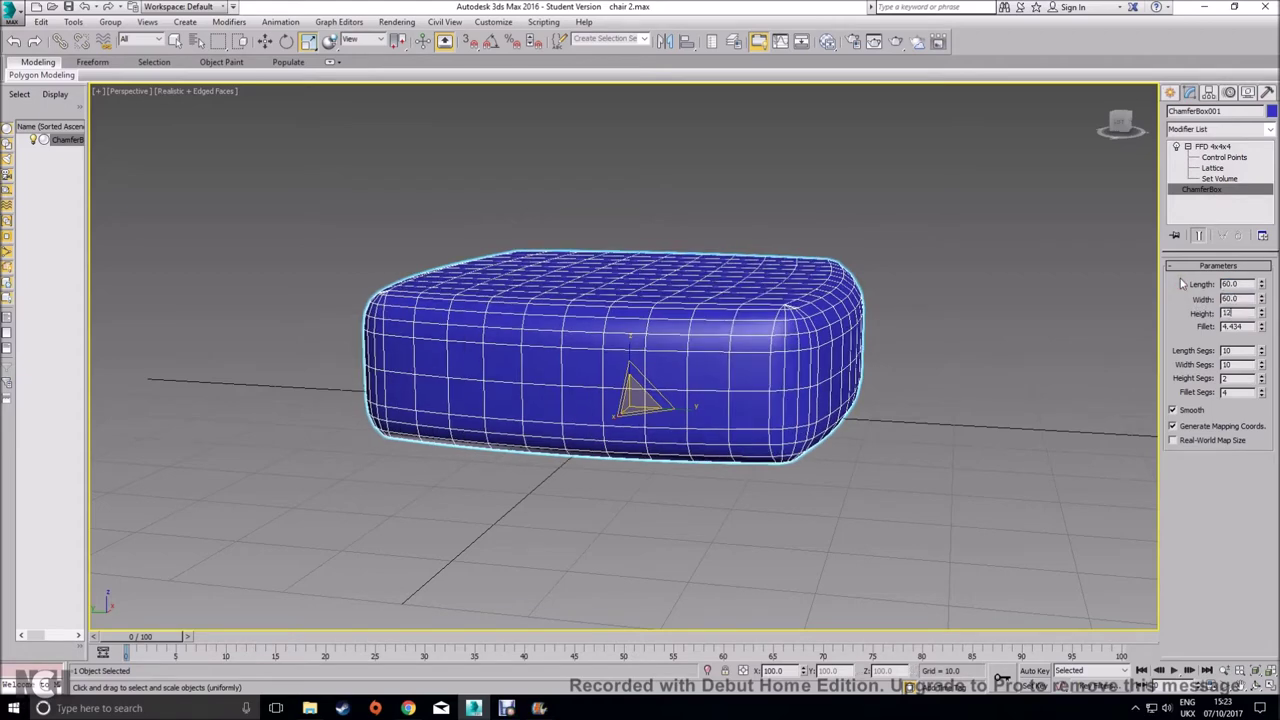
key("Return")
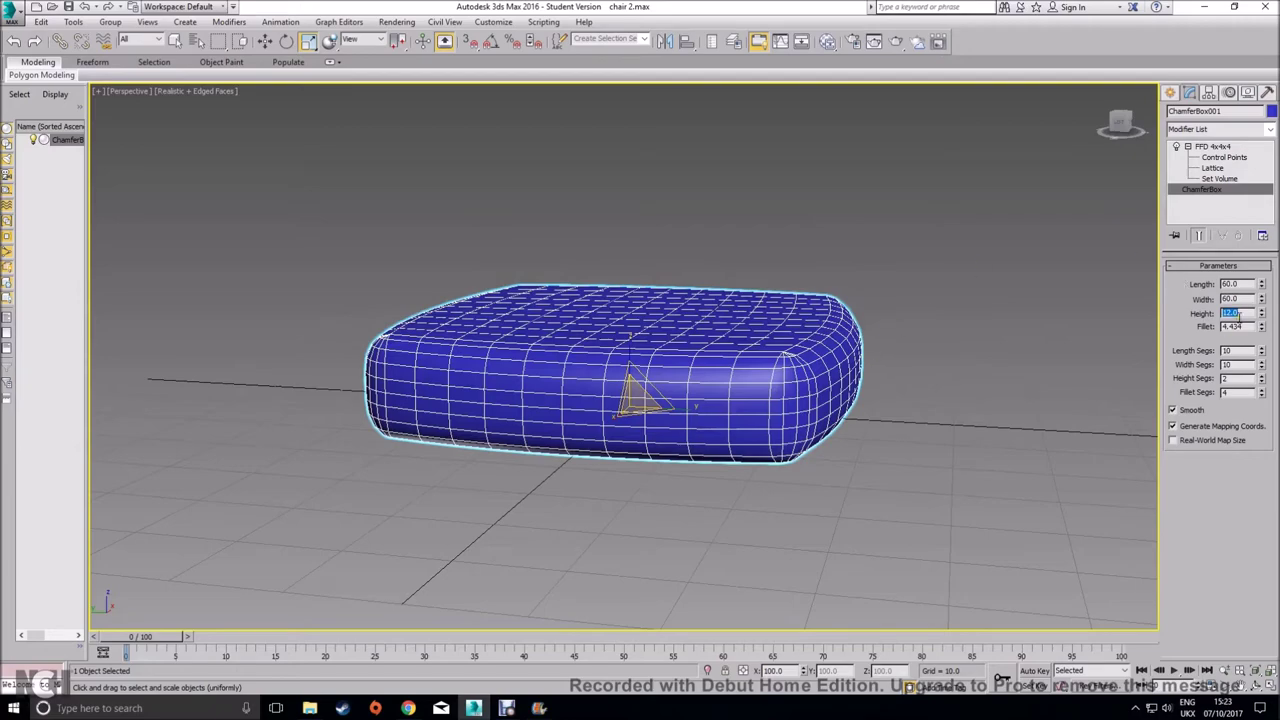
Set the base chamfer box's fillet to 4.5 and check the seat's corner from an angled view
key("Tab")
type("4.5")
key("Return")
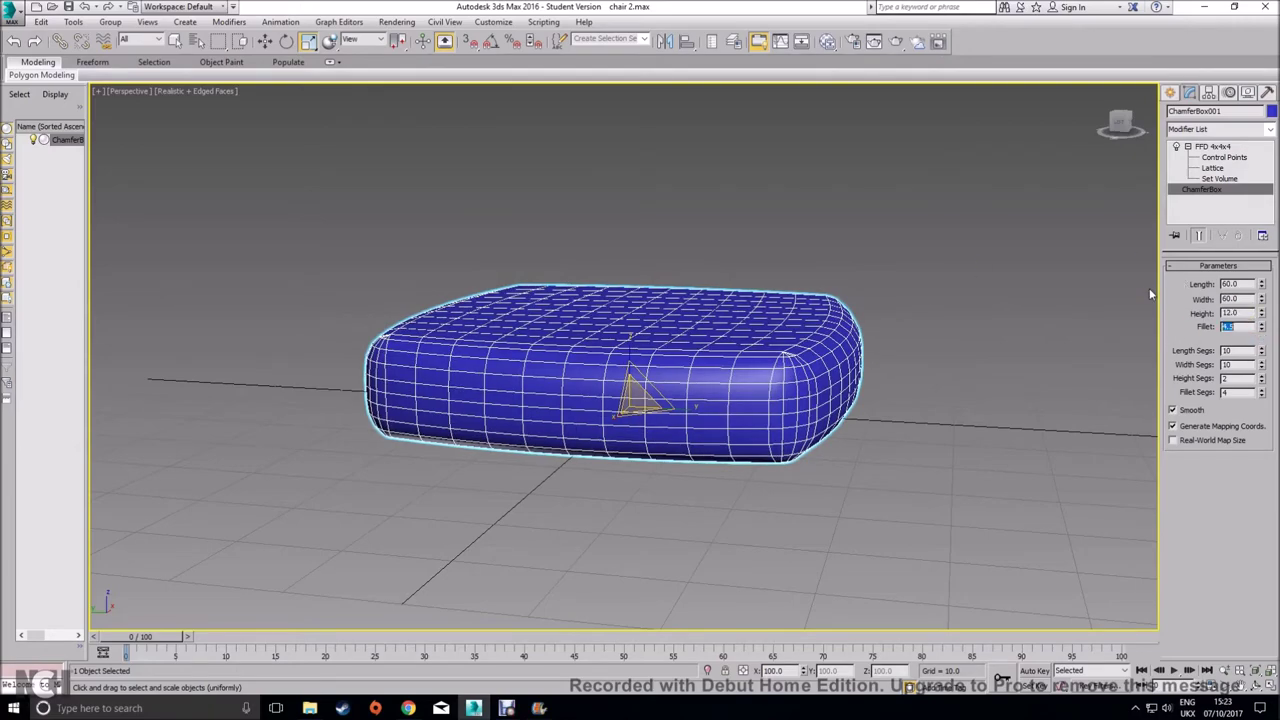
mouse_move(1010, 322)
middle_mouse_down("alt")
mouse_move(997, 360)
mouse_move(946, 354)
mouse_move(996, 470)
mouse_move(994, 366)
mouse_move(971, 351)
mouse_move(1010, 330)
middle_mouse_up("alt")
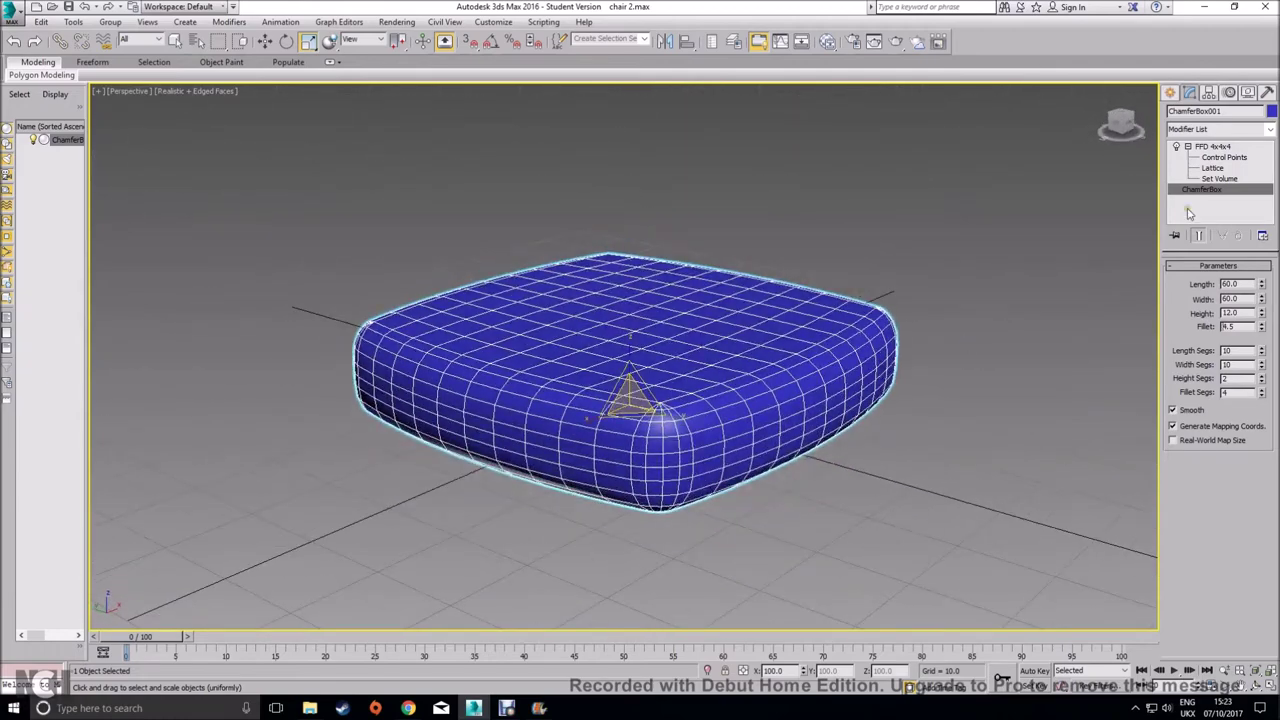
Select the FFD control points along both side edges of the seat and raise them slightly
left_click(1224, 158)
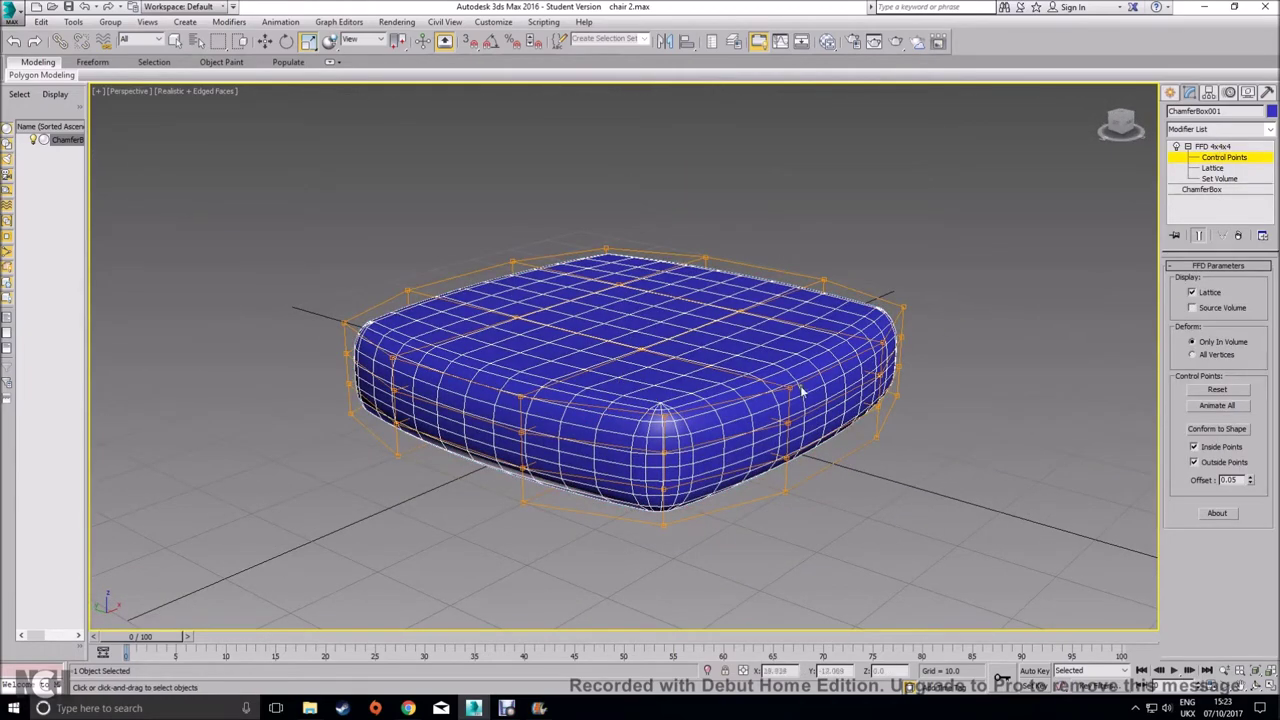
middle_click_drag(783, 408, 808, 250, "alt")
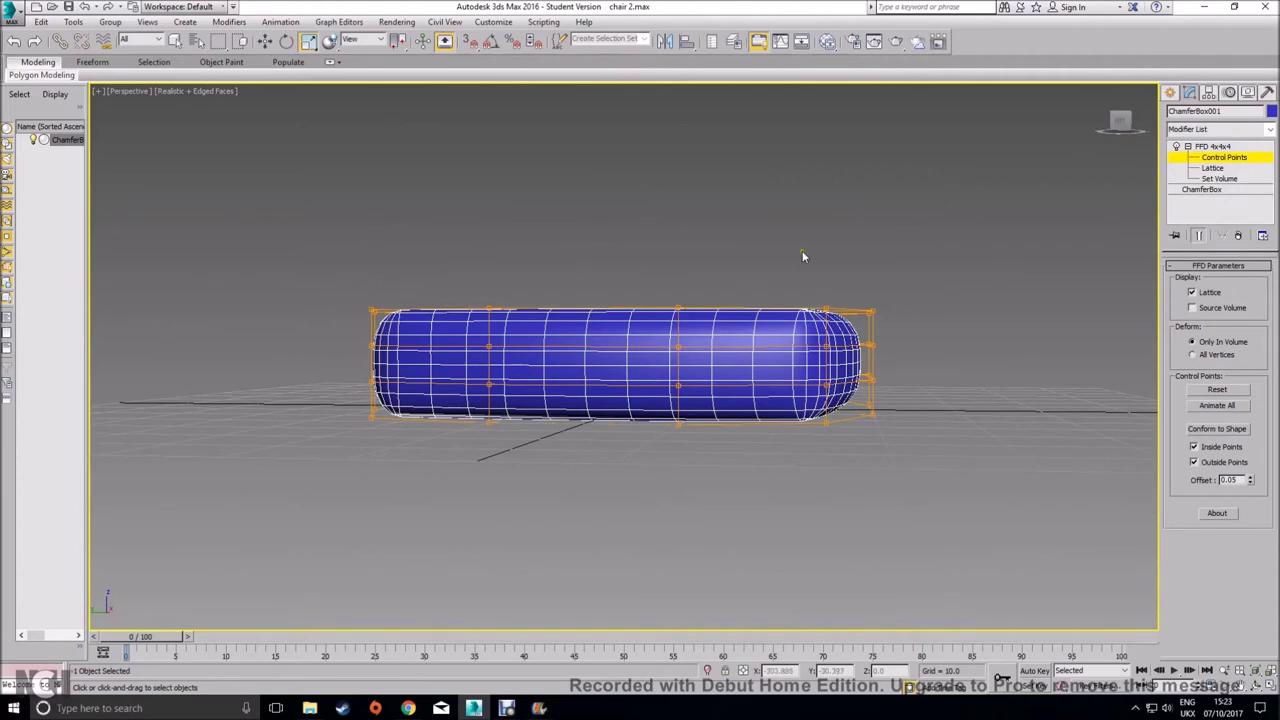
left_click_drag(803, 196, 920, 455)
middle_click_drag(929, 491, 830, 489, "alt")
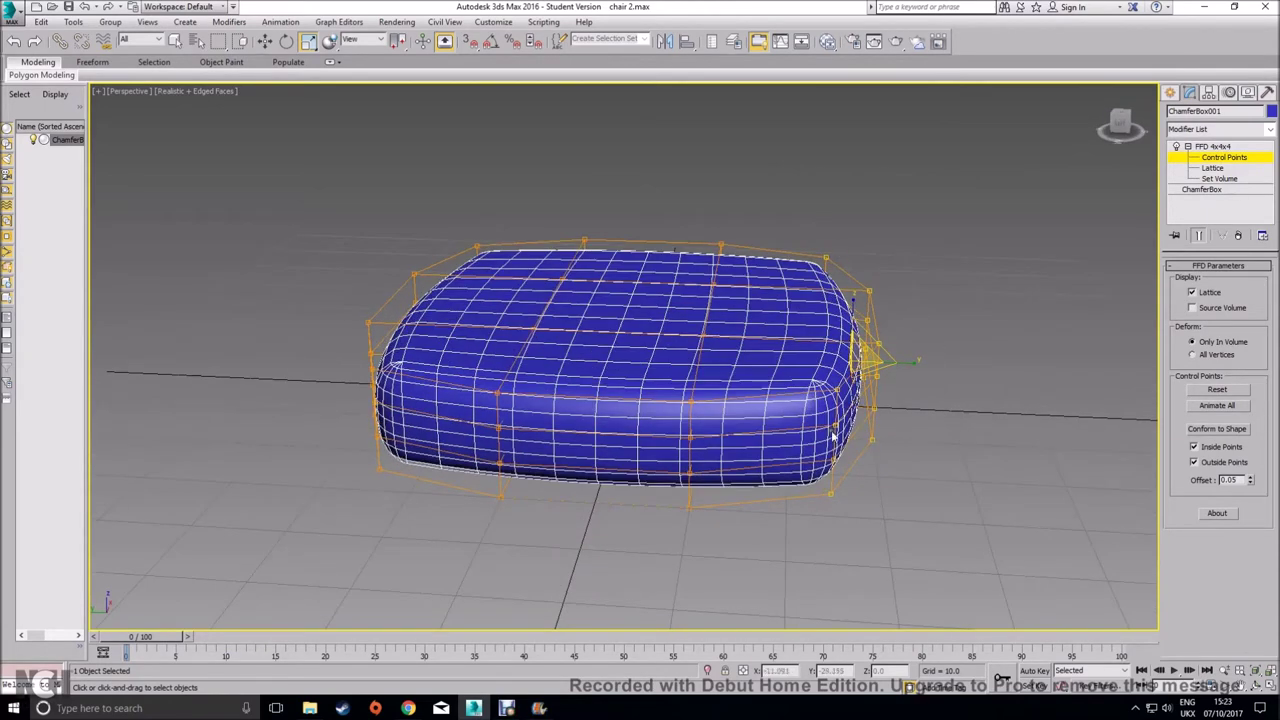
middle_click_drag(505, 360, 455, 313, "alt")
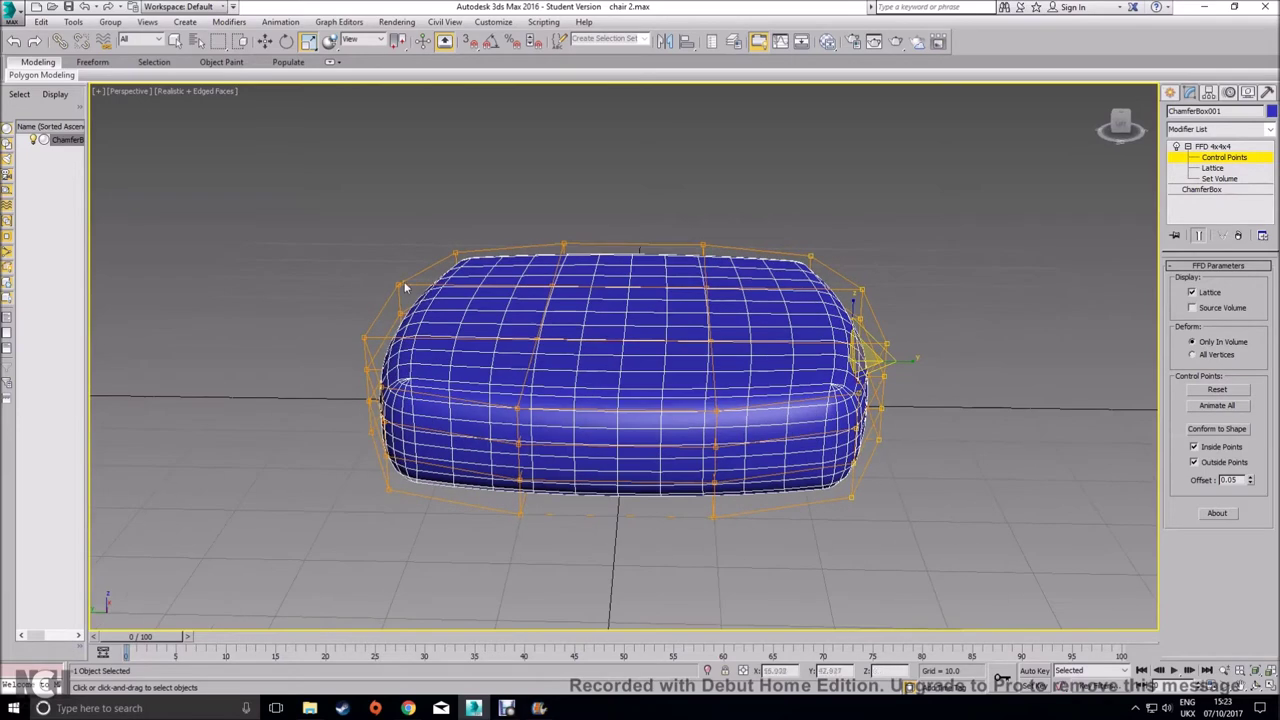
left_click_drag(332, 197, 484, 548)
middle_click_drag(484, 548, 556, 490, "alt")
key("w")
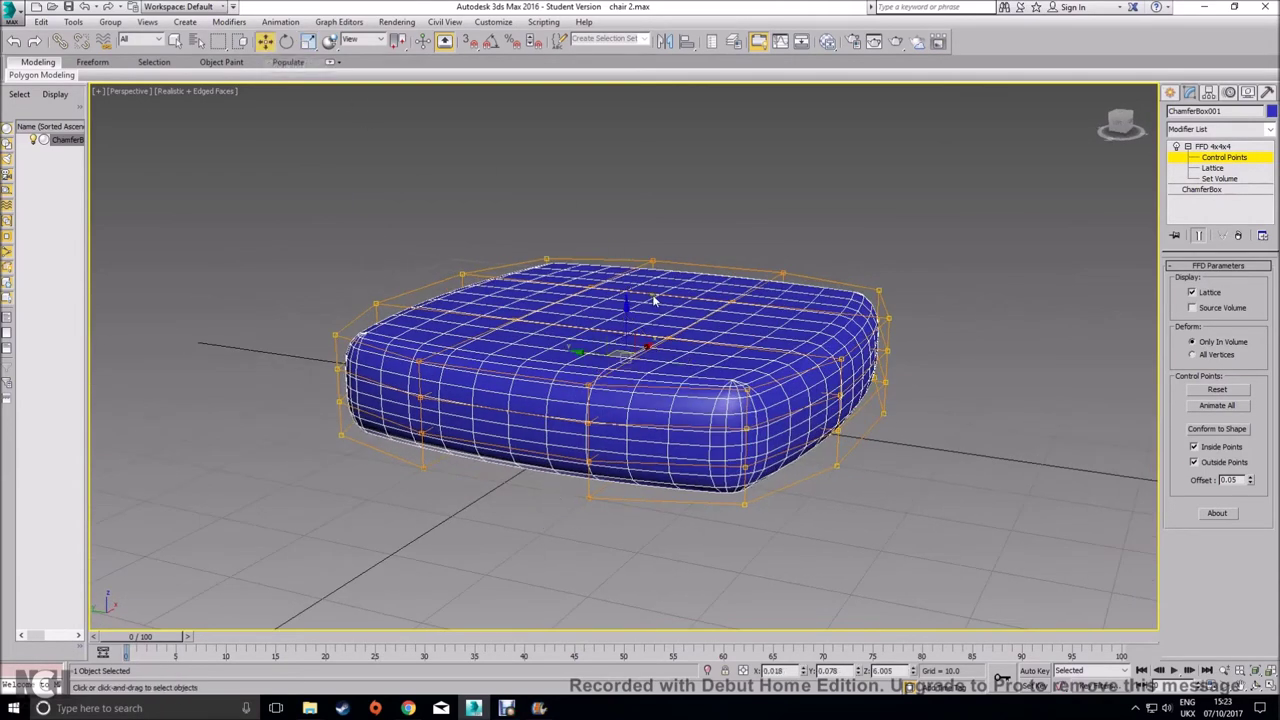
middle_click_drag(629, 314, 600, 306, "alt")
Lower the control points along the seat's front edge and raise the row just behind them to curve the seat
left_click_drag(255, 210, 461, 485)
left_click_drag(403, 301, 424, 340)
middle_click_drag(577, 393, 569, 369, "alt")
left_click_drag(500, 199, 588, 450)
middle_click_drag(588, 437, 585, 462, "alt")
left_click_drag(546, 314, 546, 302)
middle_click_drag(562, 318, 573, 358, "alt")
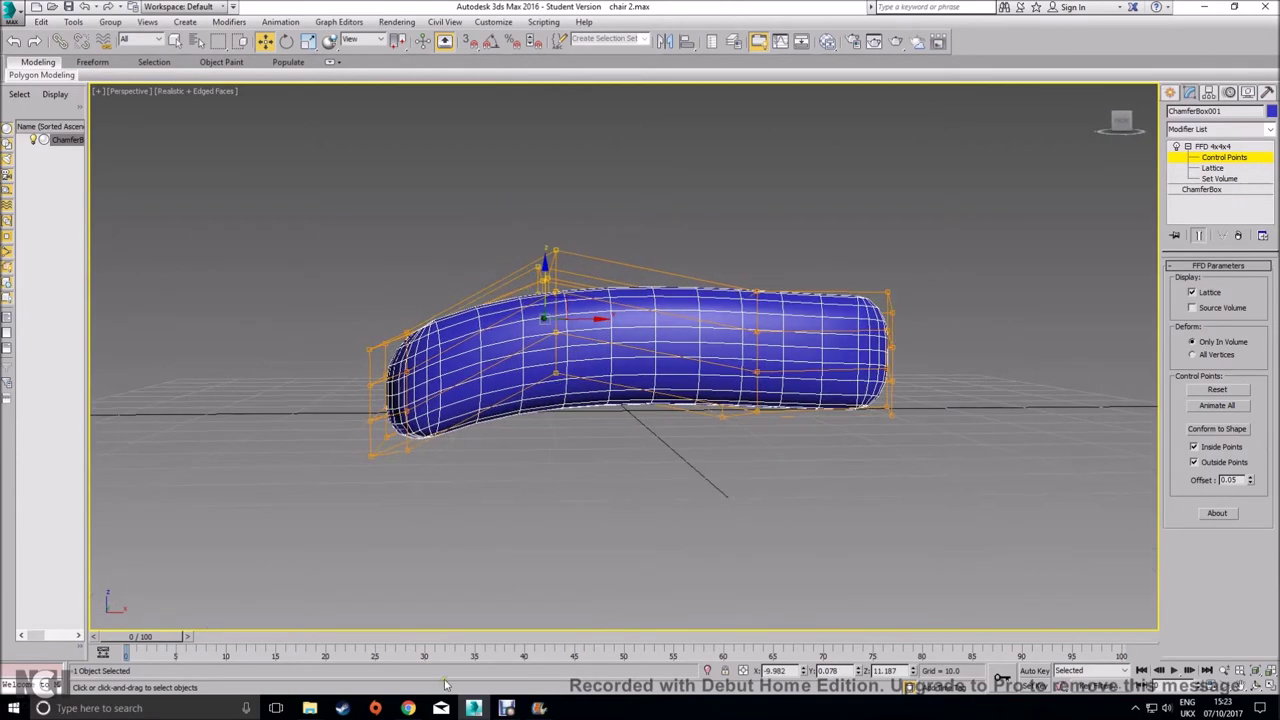
Check the seat shape in the browser's reference chair photo, return to 3ds Max and inspect the modelled seat from above and below
left_click(408, 708)
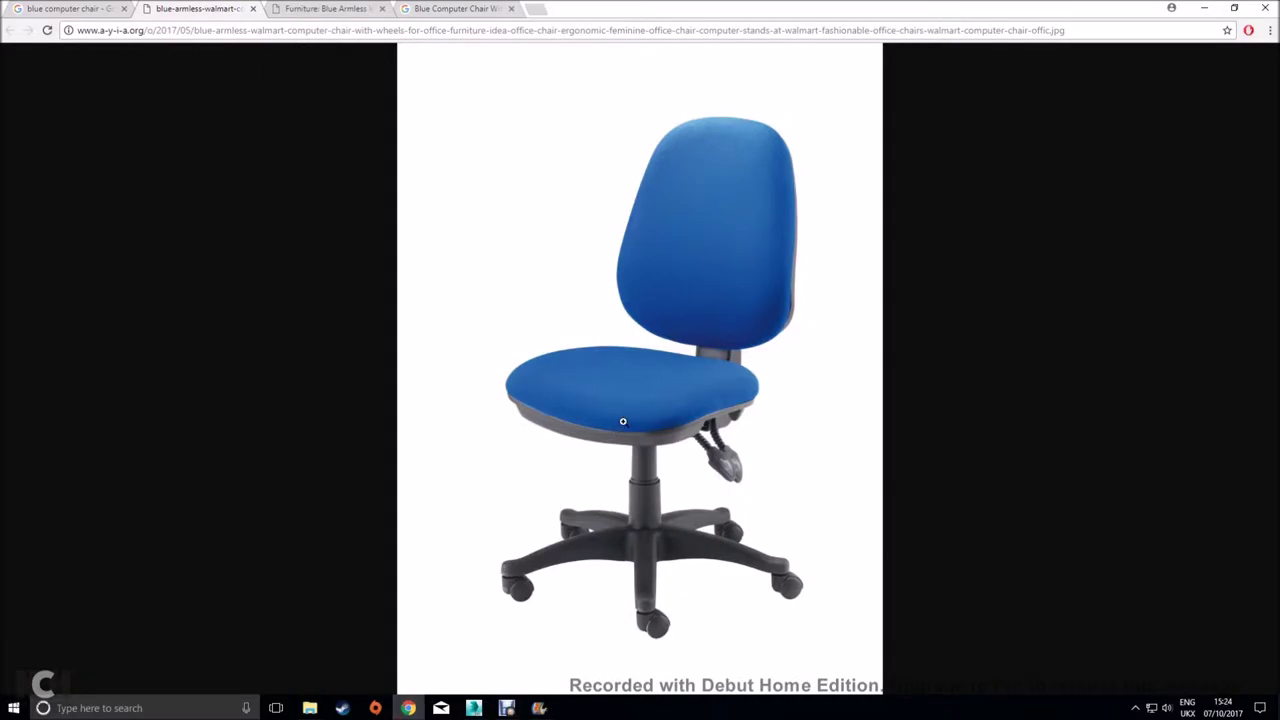
left_click(540, 708)
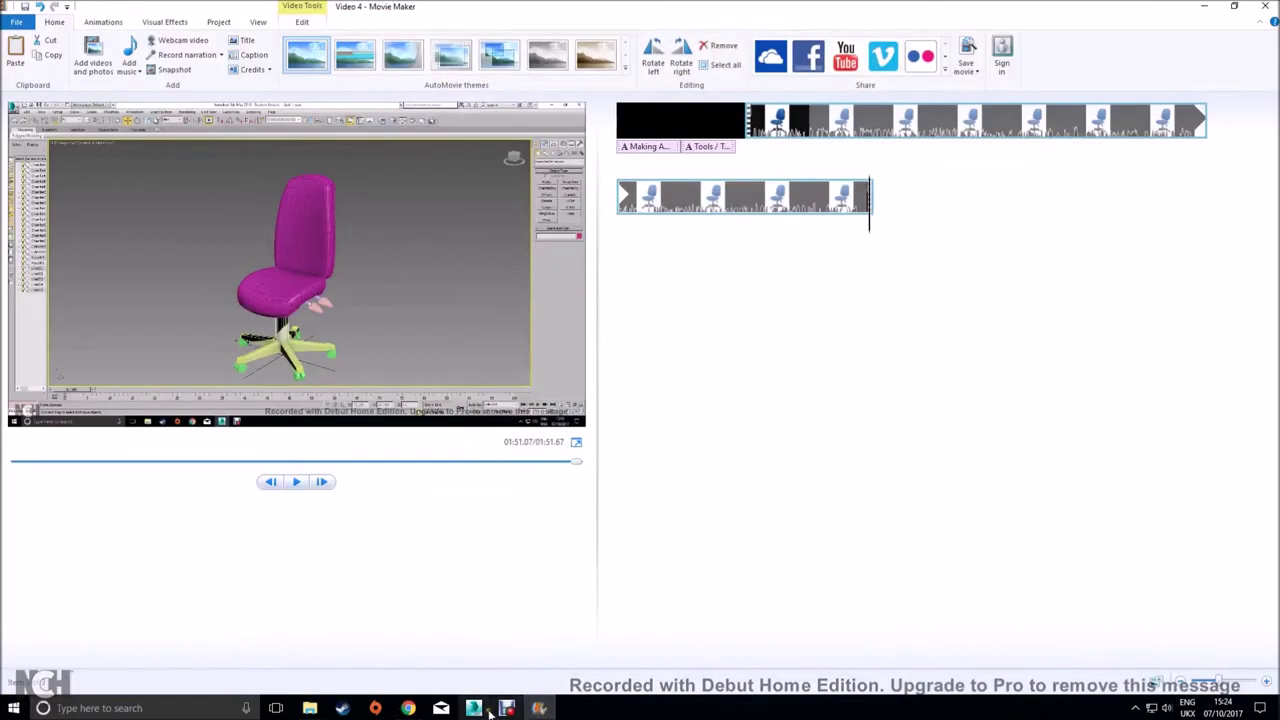
left_click(485, 708)
middle_click_drag(434, 470, 554, 475, "alt")
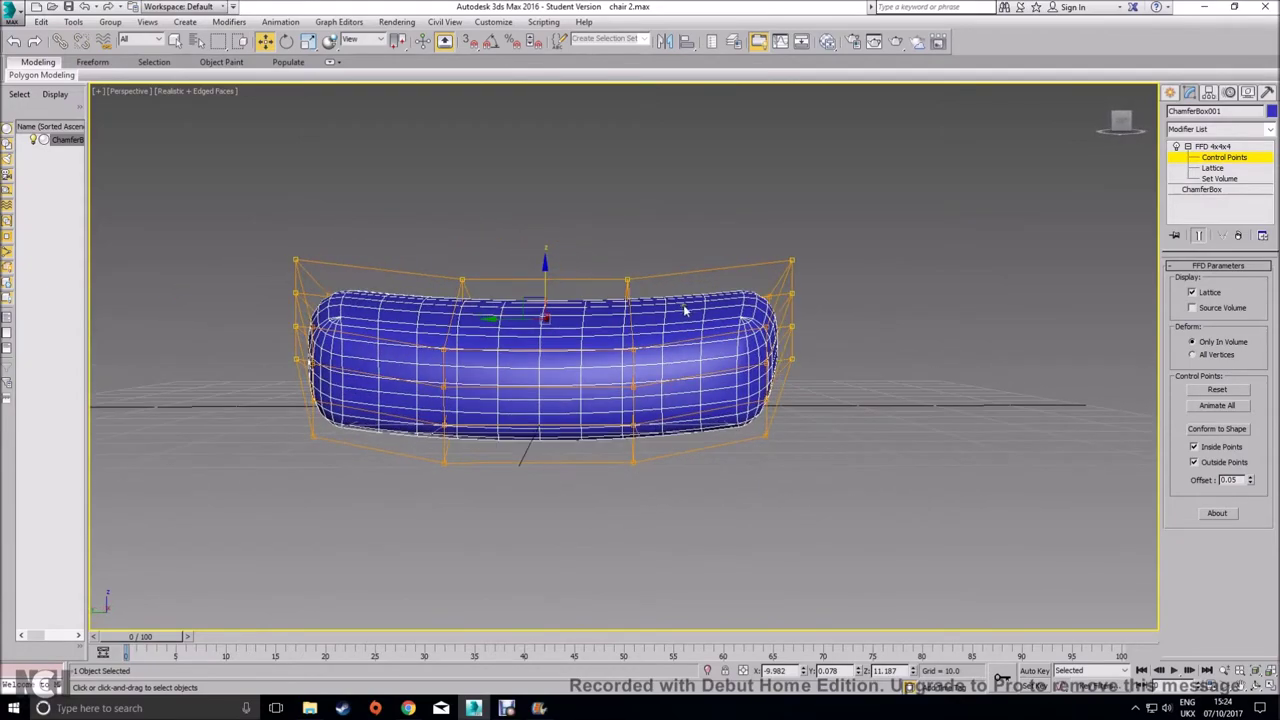
middle_click_drag(598, 308, 839, 396, "alt")
scroll(846, 394, "down", 5)
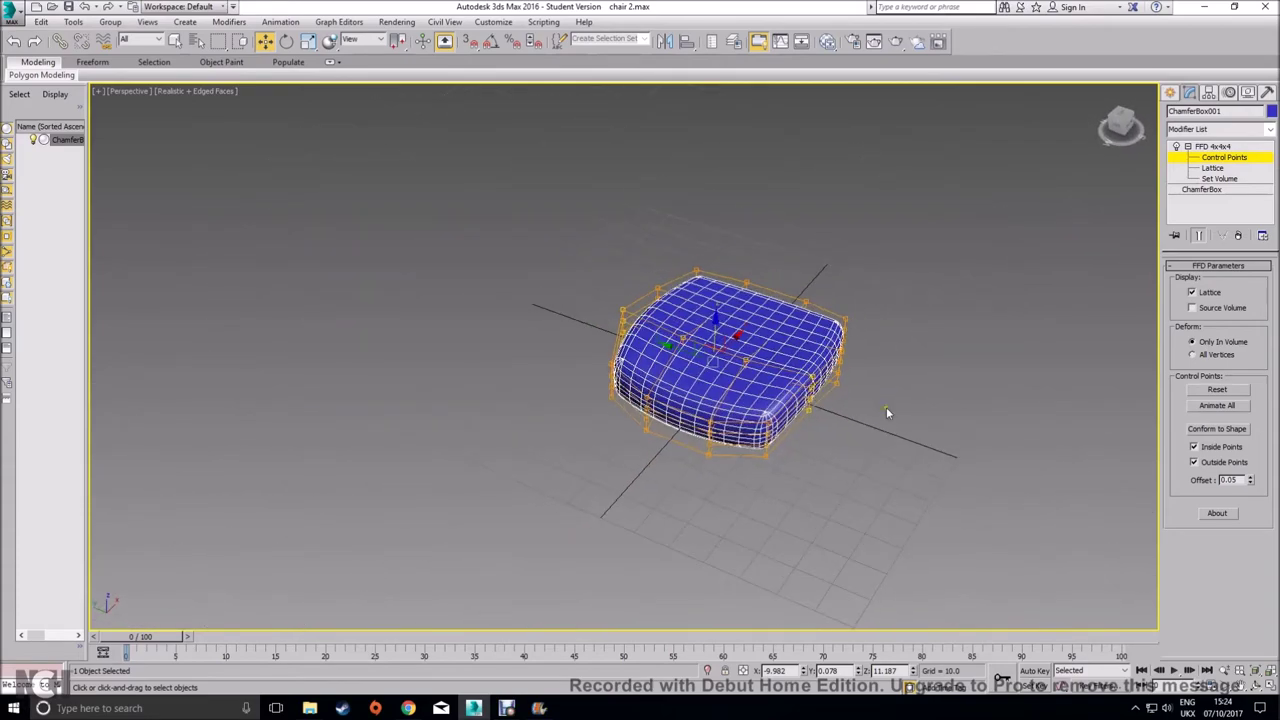
scroll(822, 436, "up", 5)
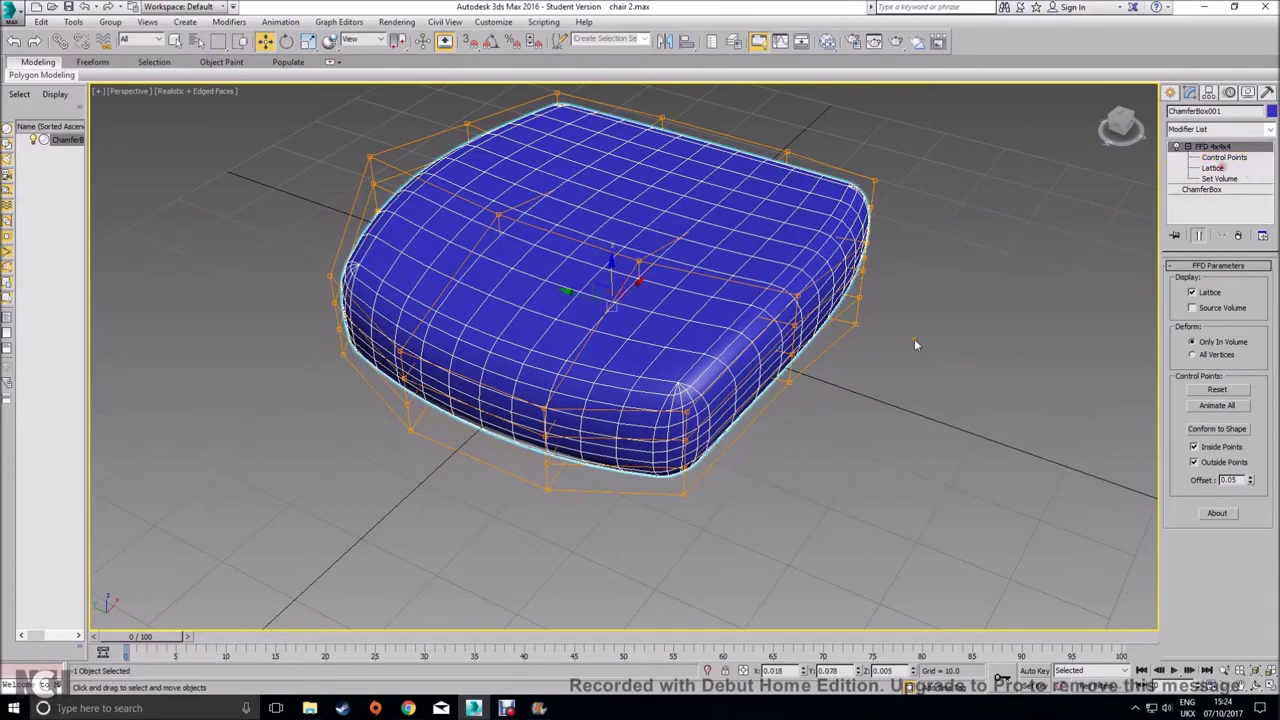
left_click(797, 398)
middle_click_drag(797, 398, 907, 281, "alt")
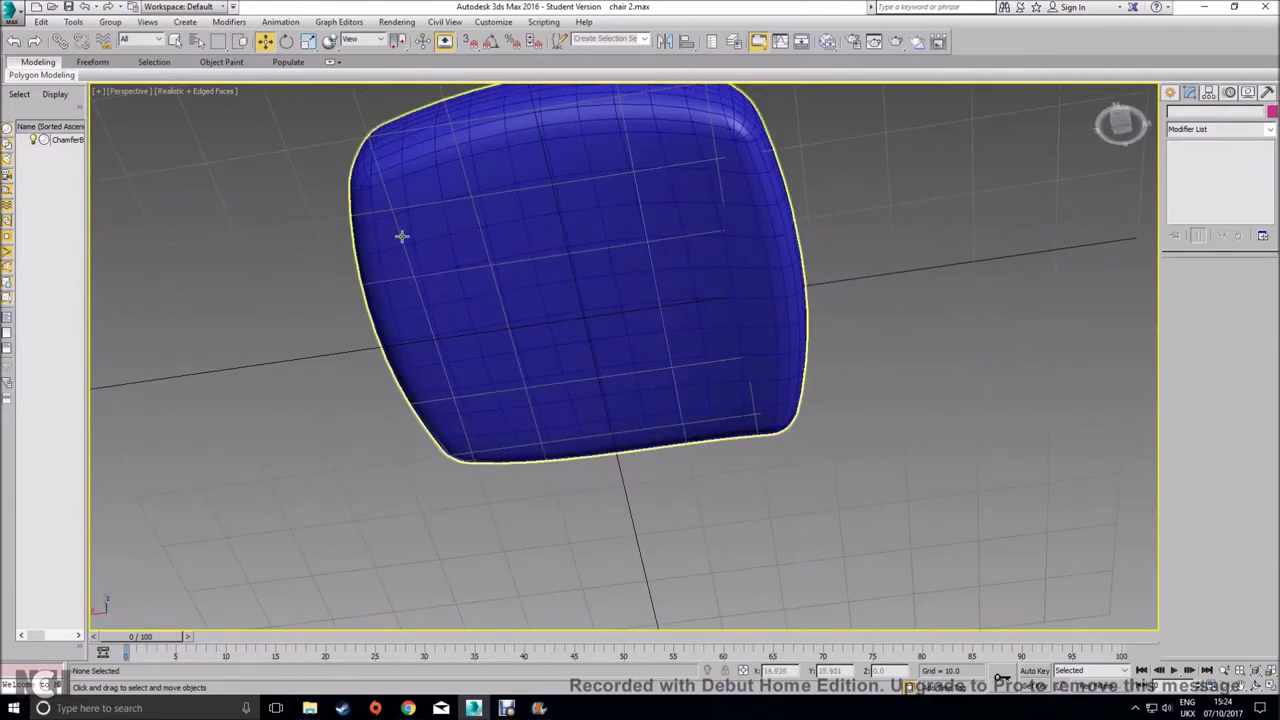
mouse_move(766, 371)
middle_mouse_down("alt")
mouse_move(757, 420)
mouse_move(740, 453)
mouse_move(724, 453)
middle_mouse_up("alt")
Add an Edit Poly modifier on top of the seat's FFD 4x4x4 and enter its polygon level
left_click(700, 365)
left_click(1269, 129)
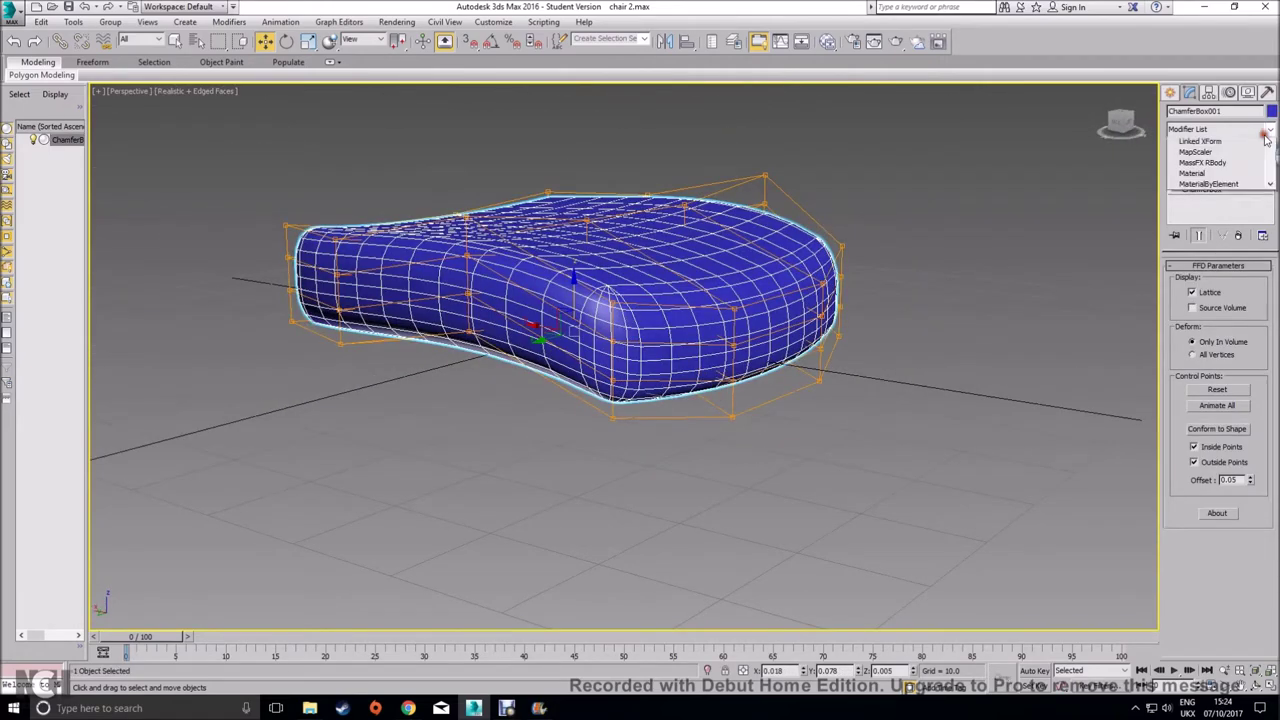
key("e")
key("e")
key("e")
key("e")
key("Return")
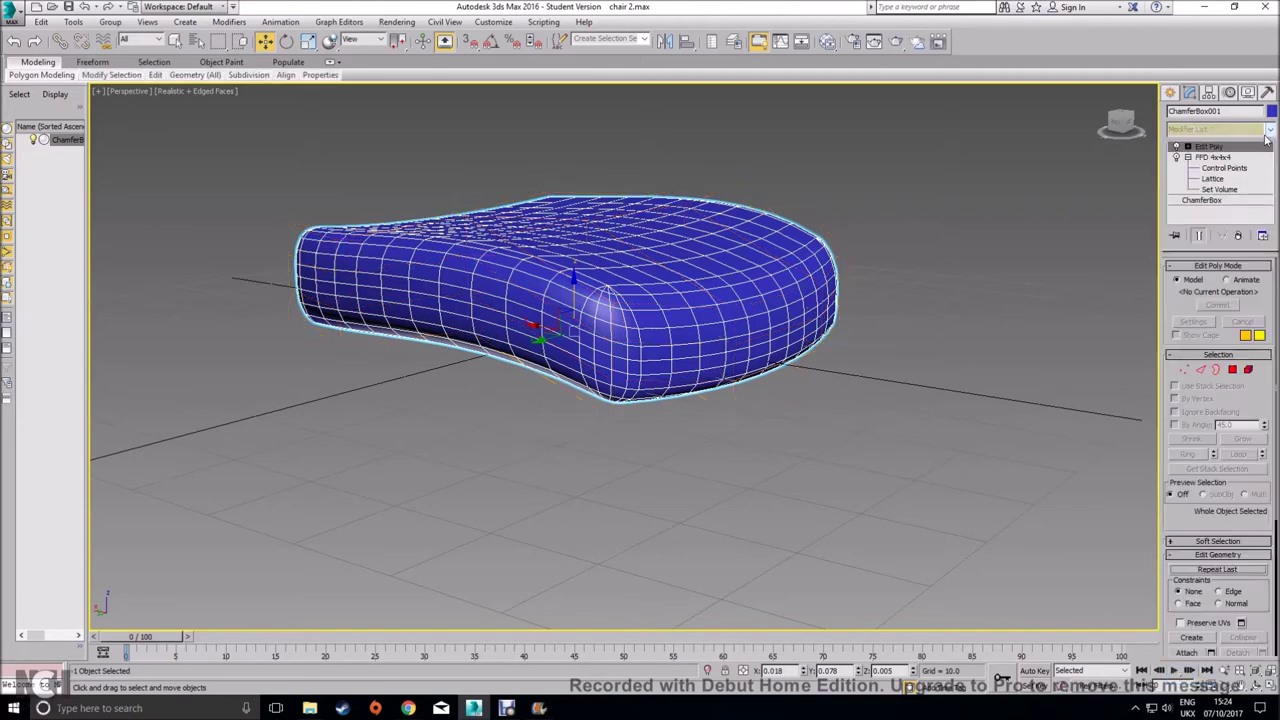
middle_click_drag(726, 400, 724, 369, "alt")
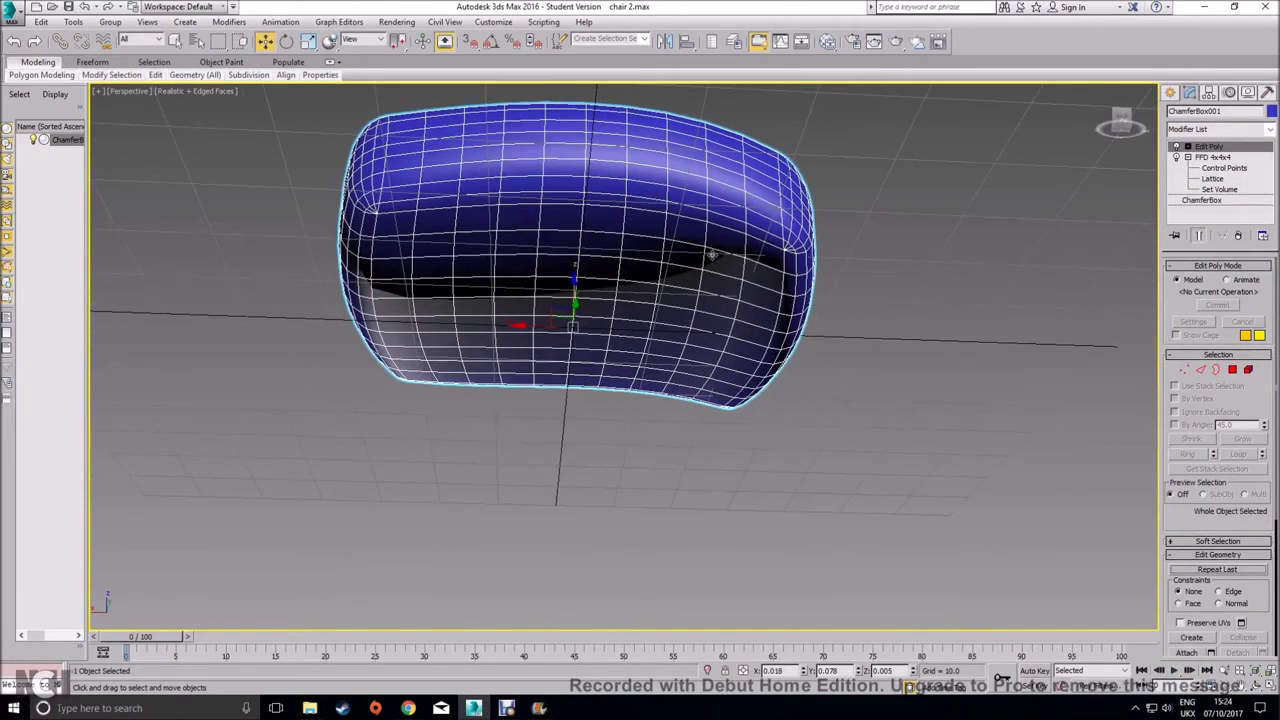
middle_click_drag(761, 257, 752, 303, "alt")
left_click(1232, 369)
left_click(1188, 147)
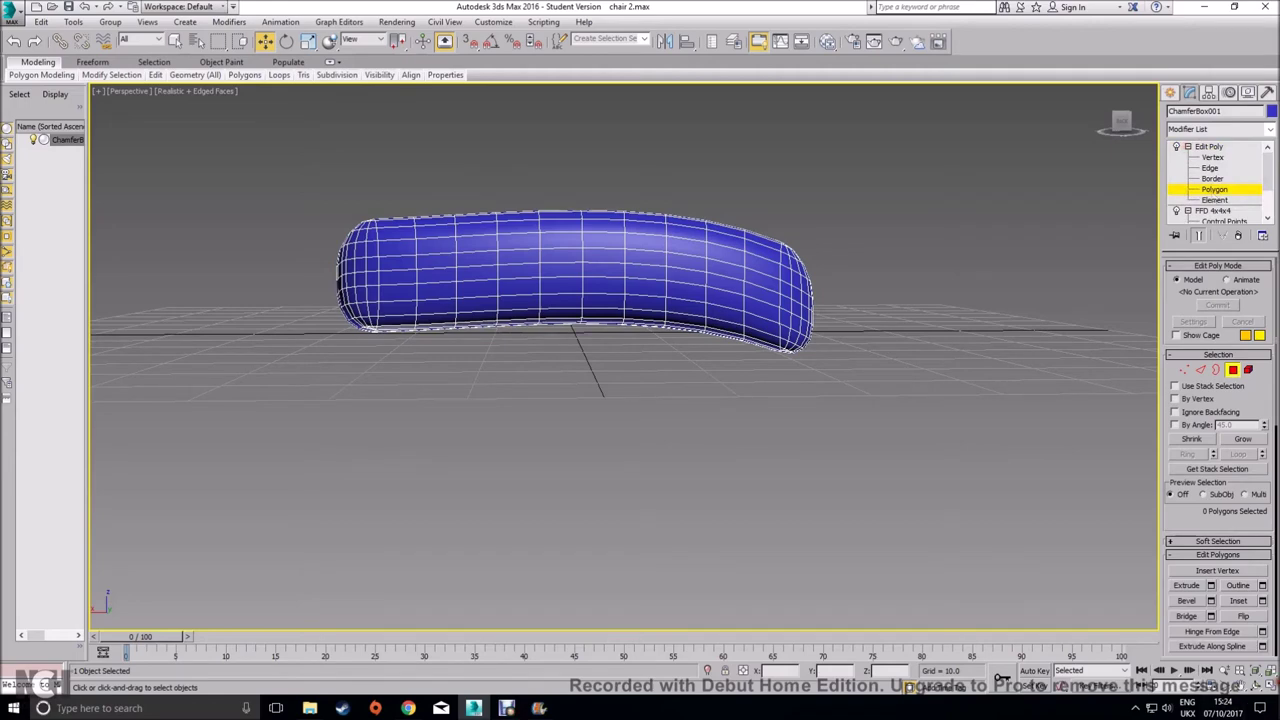
Maximize the Front view and box-select the polygons along the seat's lower part
left_click(1272, 687)
middle_click_drag(1008, 319, 600, 296)
left_click(1270, 686)
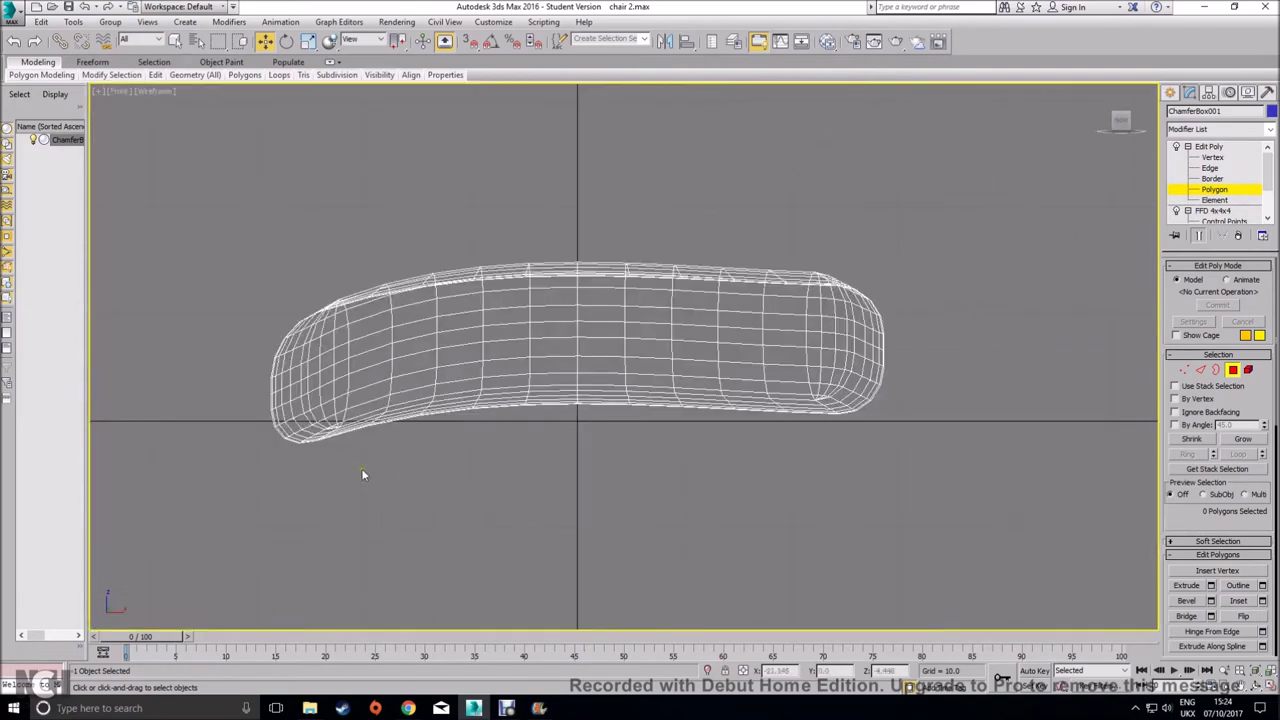
left_click_drag(951, 516, 104, 400)
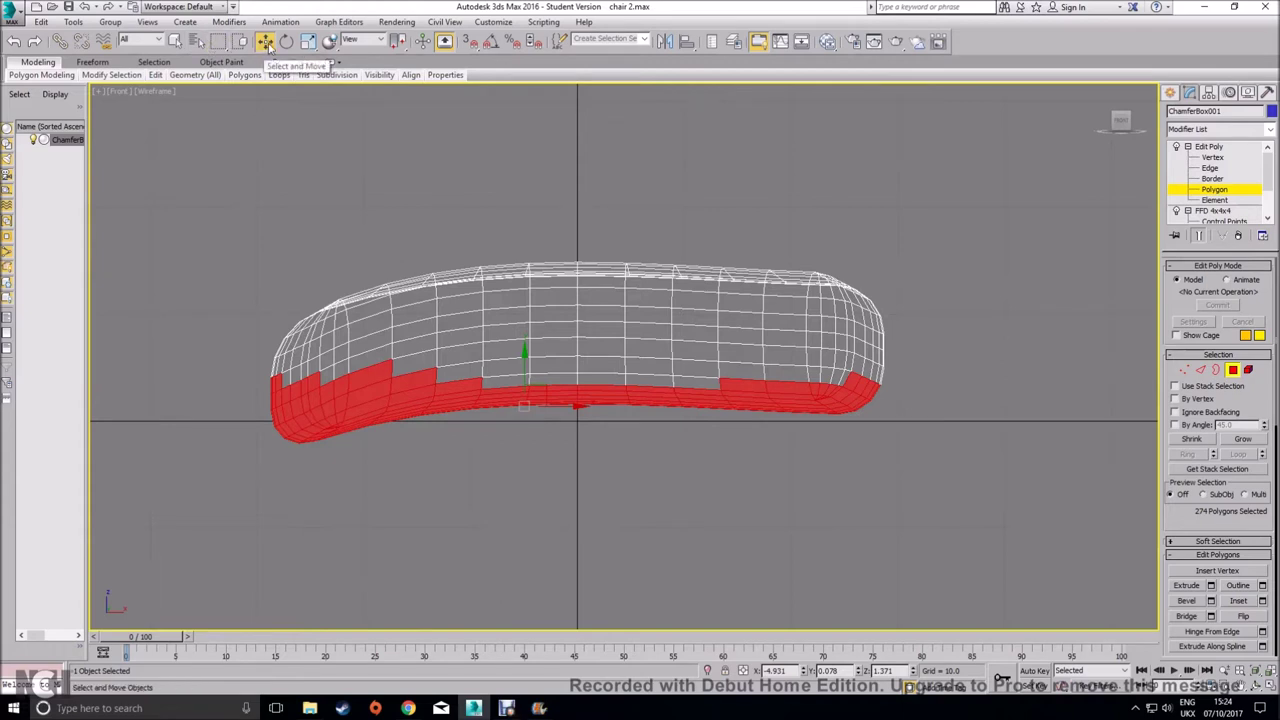
Try box-selecting the seat's polygons with the Select Object tool and with the Move tool, and clear the selection
left_click(175, 44)
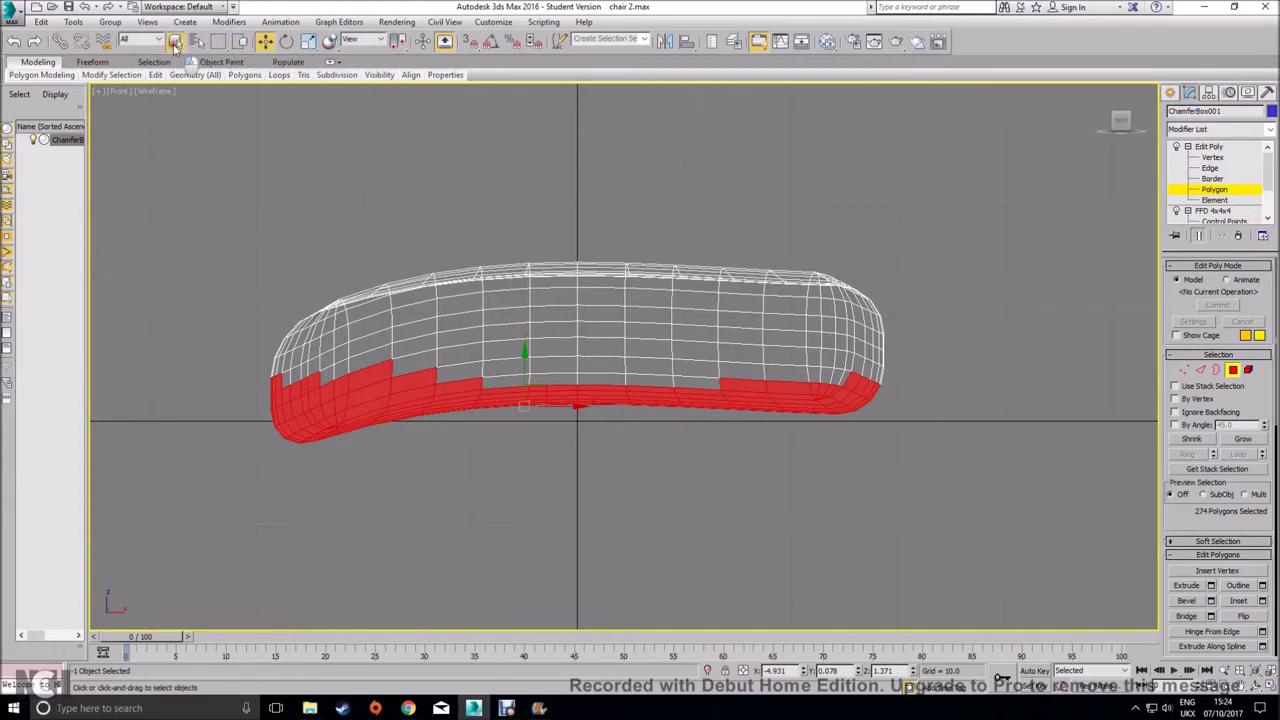
left_click(320, 261)
left_click_drag(187, 250, 566, 484)
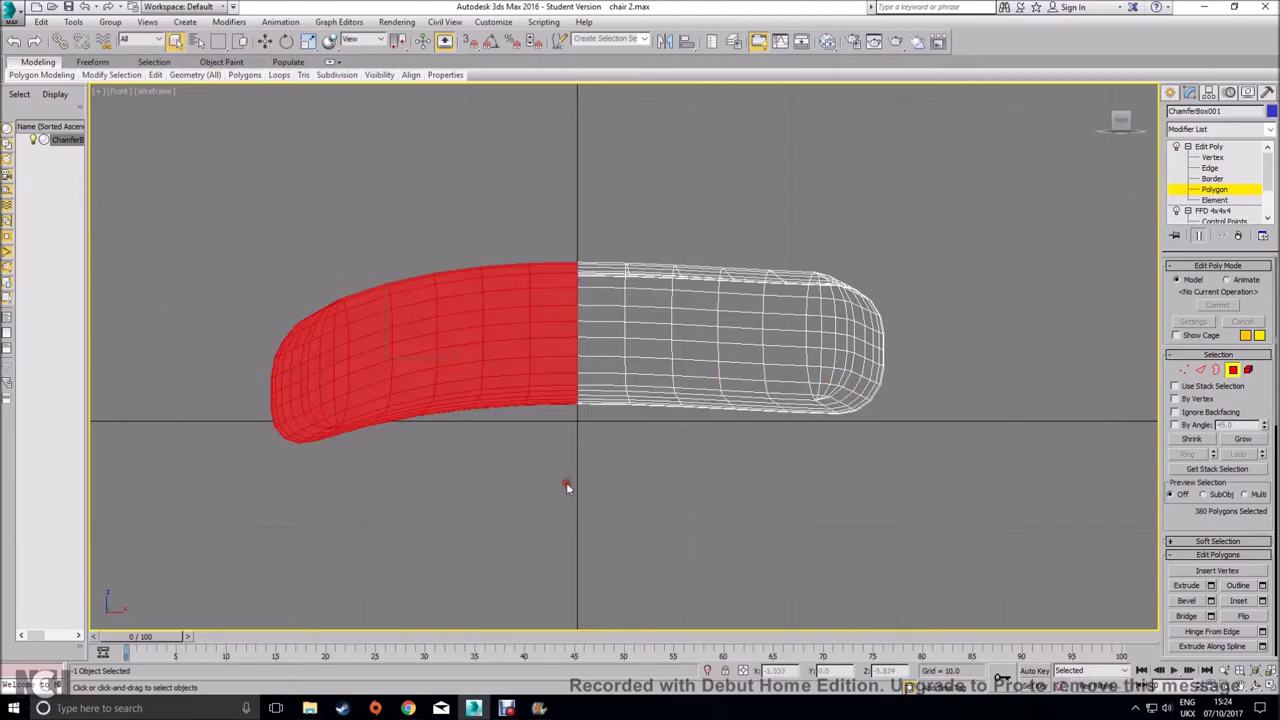
left_click(264, 41)
left_click(317, 189)
left_click(467, 319)
mouse_move(467, 319)
left_mouse_down()
mouse_move(610, 402)
mouse_move(450, 322)
mouse_move(610, 402)
left_mouse_up()
left_click(174, 41)
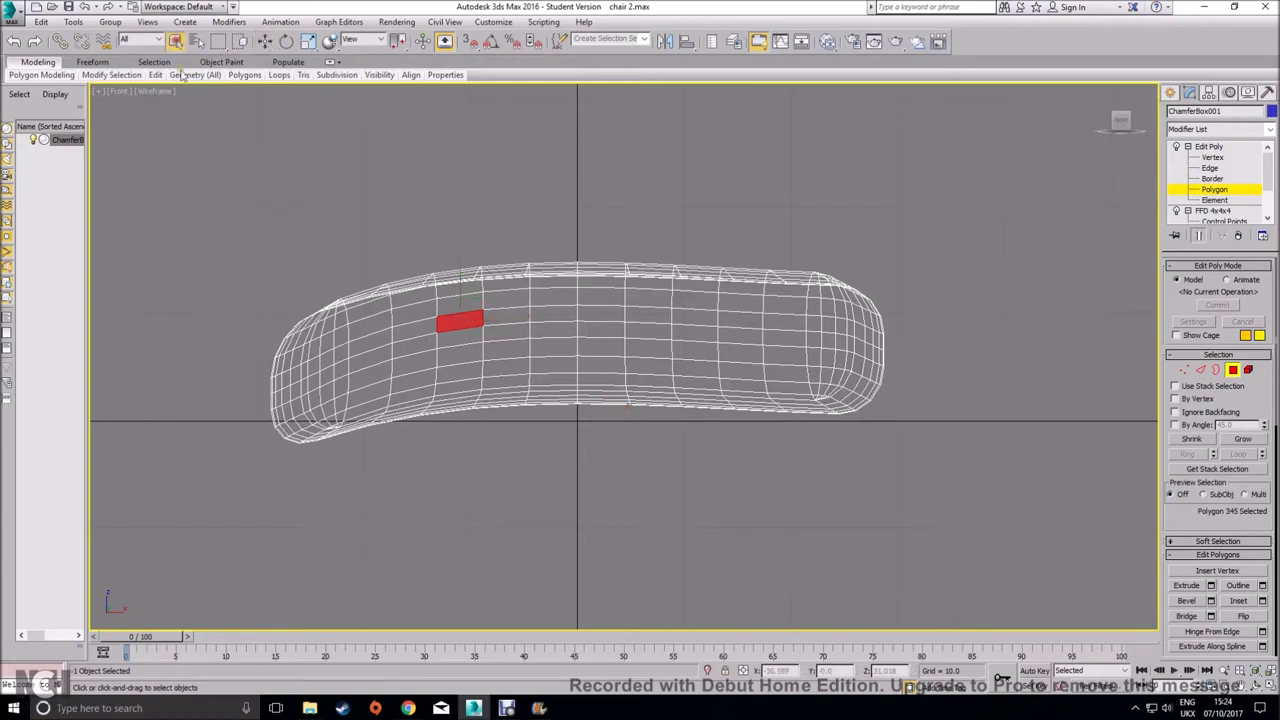
left_click(253, 237)
Select the seat's lower polygons in the Front view and remove those on the curved sides from the selection
left_click_drag(945, 505, 240, 400)
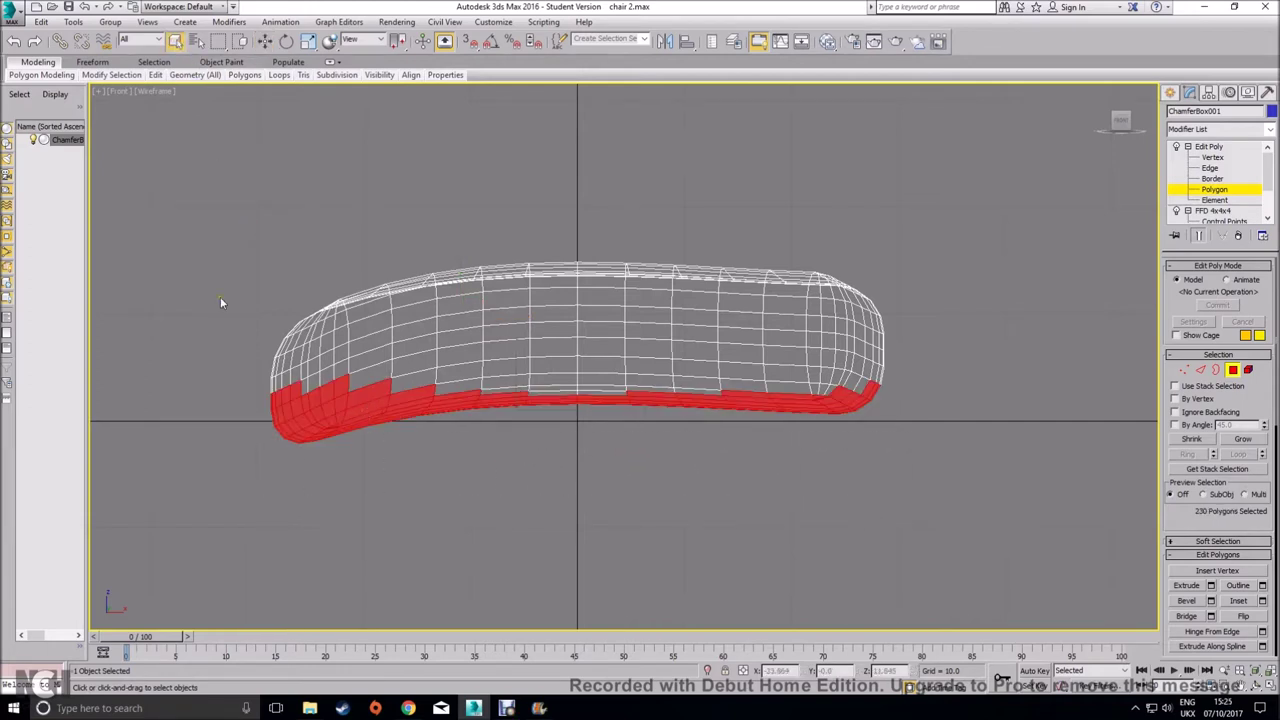
left_click_drag(206, 268, 311, 421, "alt")
left_click_drag(307, 333, 345, 415, "alt")
left_click_drag(422, 373, 479, 398, "alt")
left_click_drag(432, 348, 874, 401, "alt")
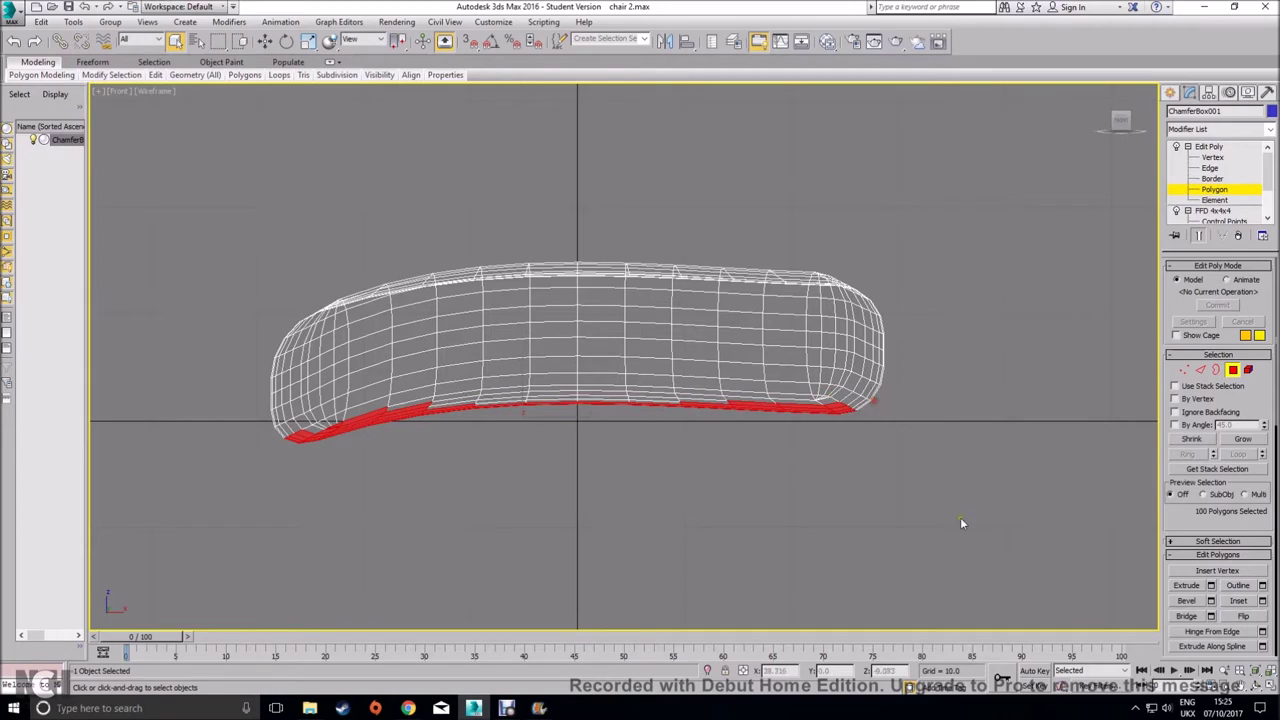
Leave polygon editing and delete the Edit Poly modifier above the FFD 4x4x4
left_click(1270, 688)
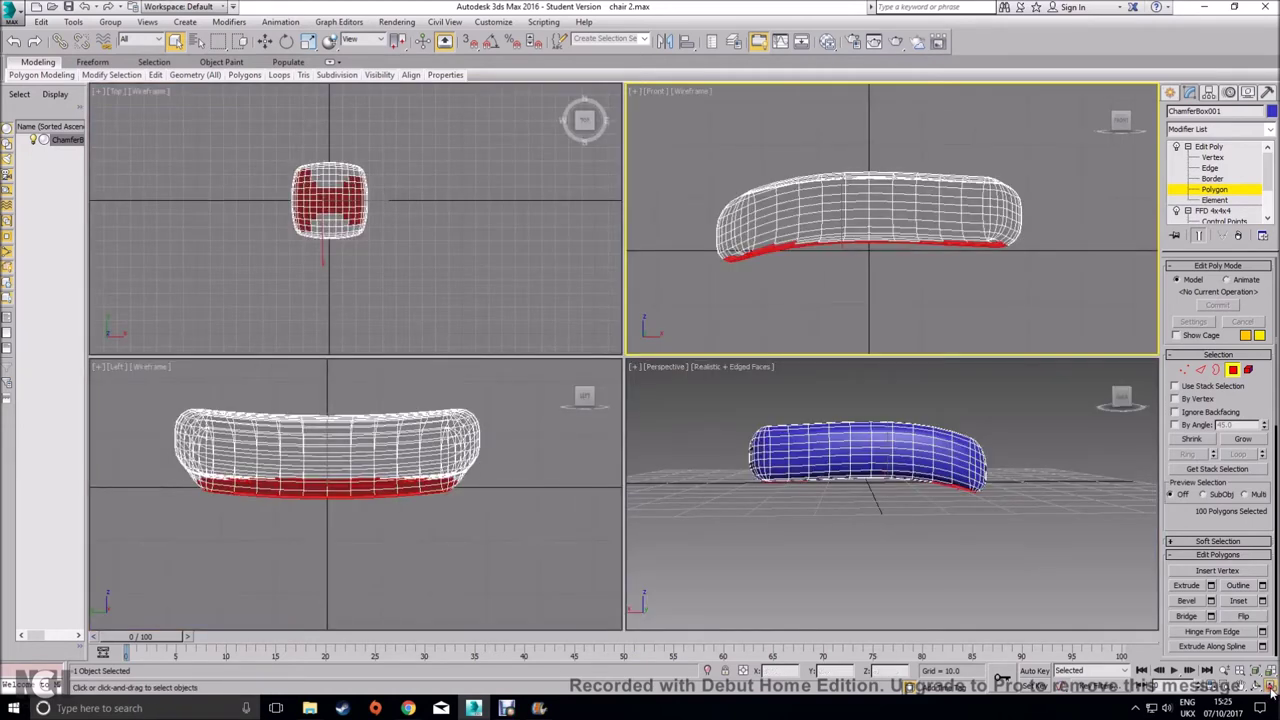
left_click(1270, 688)
left_click(1234, 371)
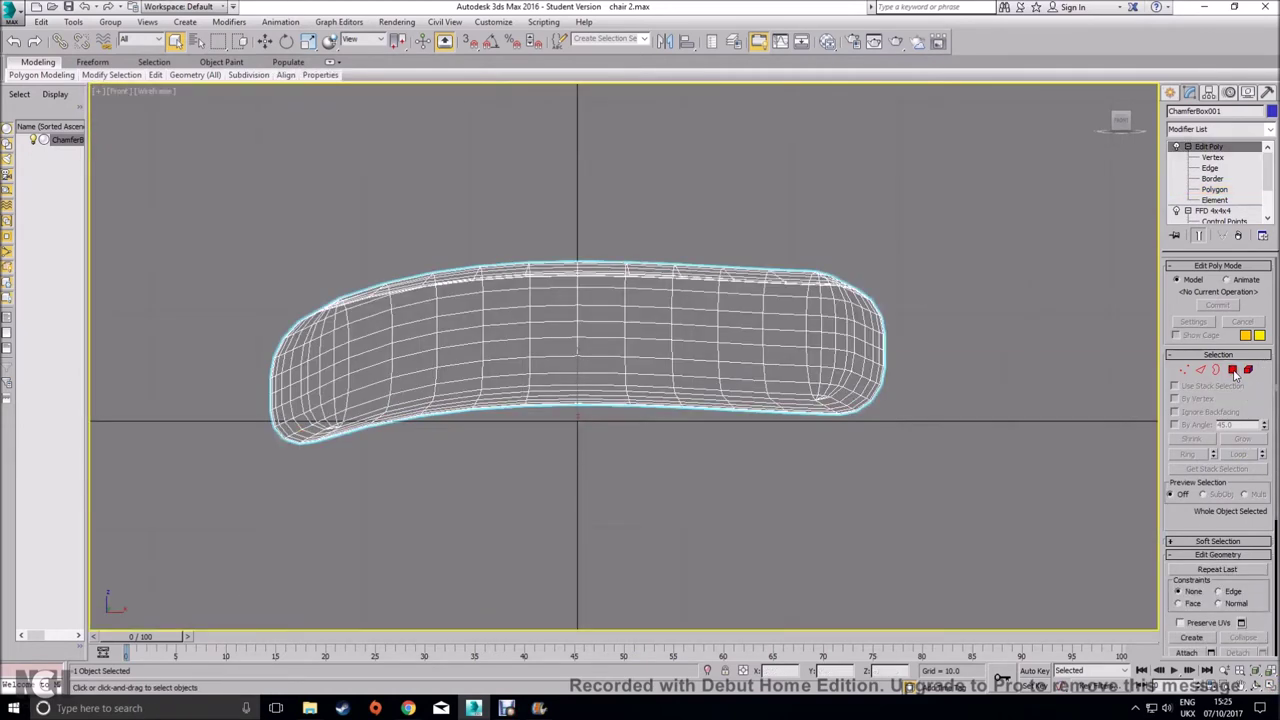
mouse_move(1268, 172)
left_mouse_down()
mouse_move(1268, 198)
mouse_move(1268, 163)
left_mouse_up()
right_click(1219, 147)
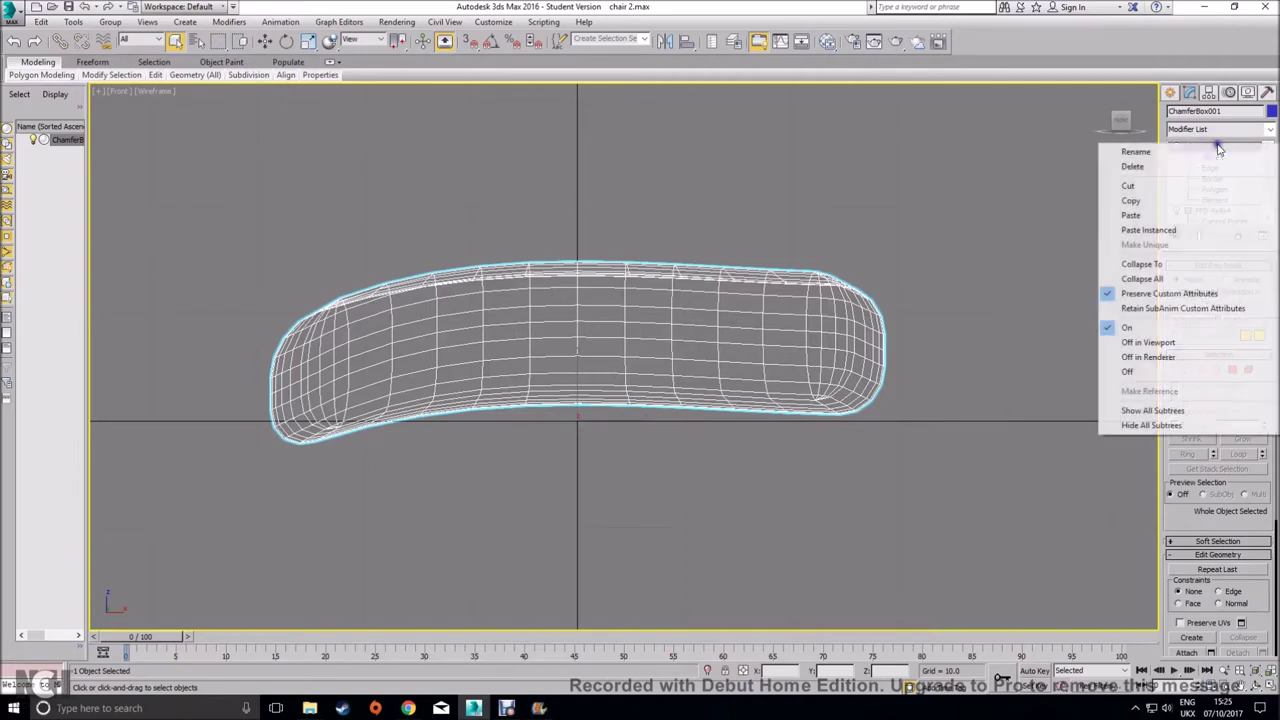
left_click(1100, 166)
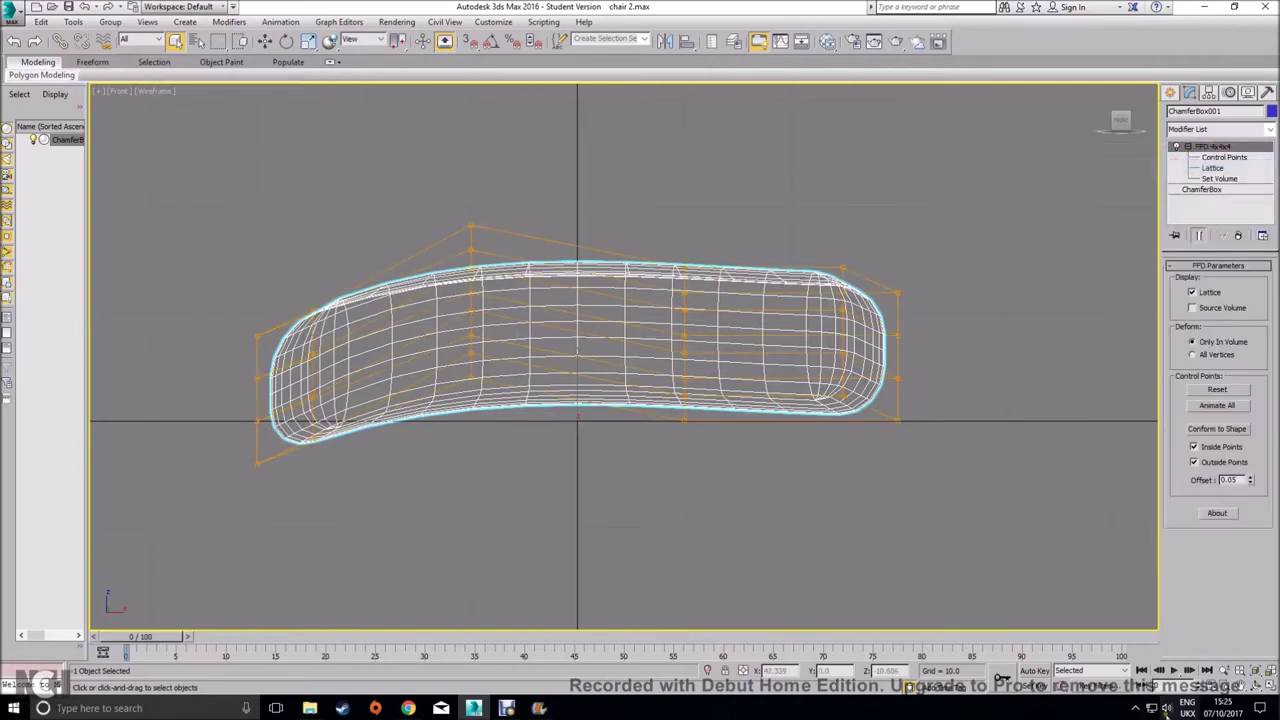
Turn off the FFD 4x4x4 modifier and view the undeformed box's underside in a maximized Perspective view
left_click(1270, 686)
middle_click(895, 541)
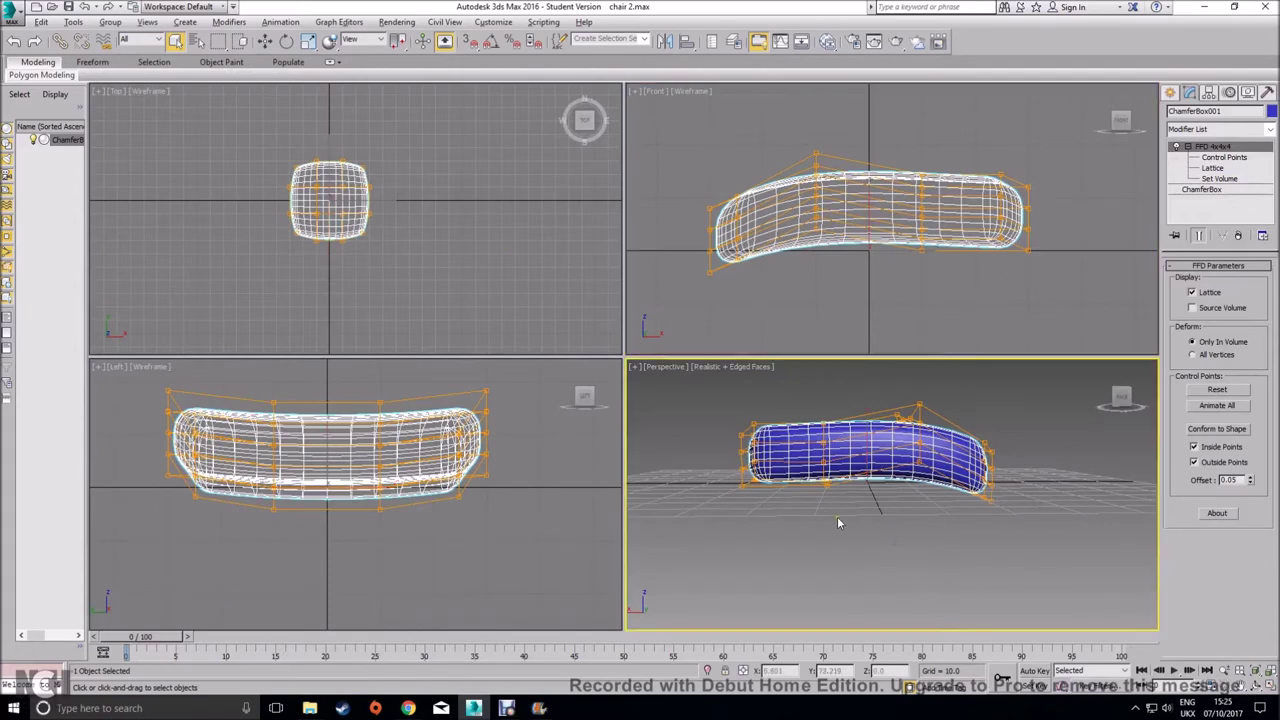
middle_click_drag(837, 520, 877, 543, "alt")
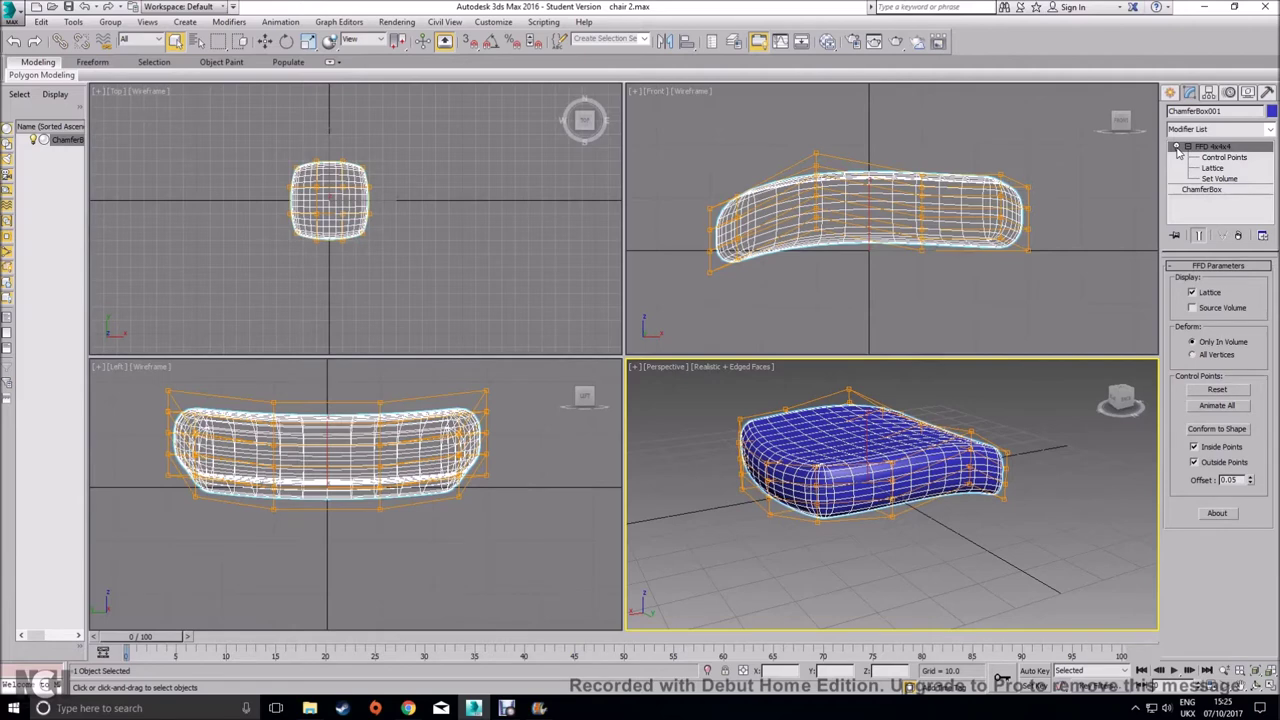
left_click(1177, 149)
left_click(1028, 436)
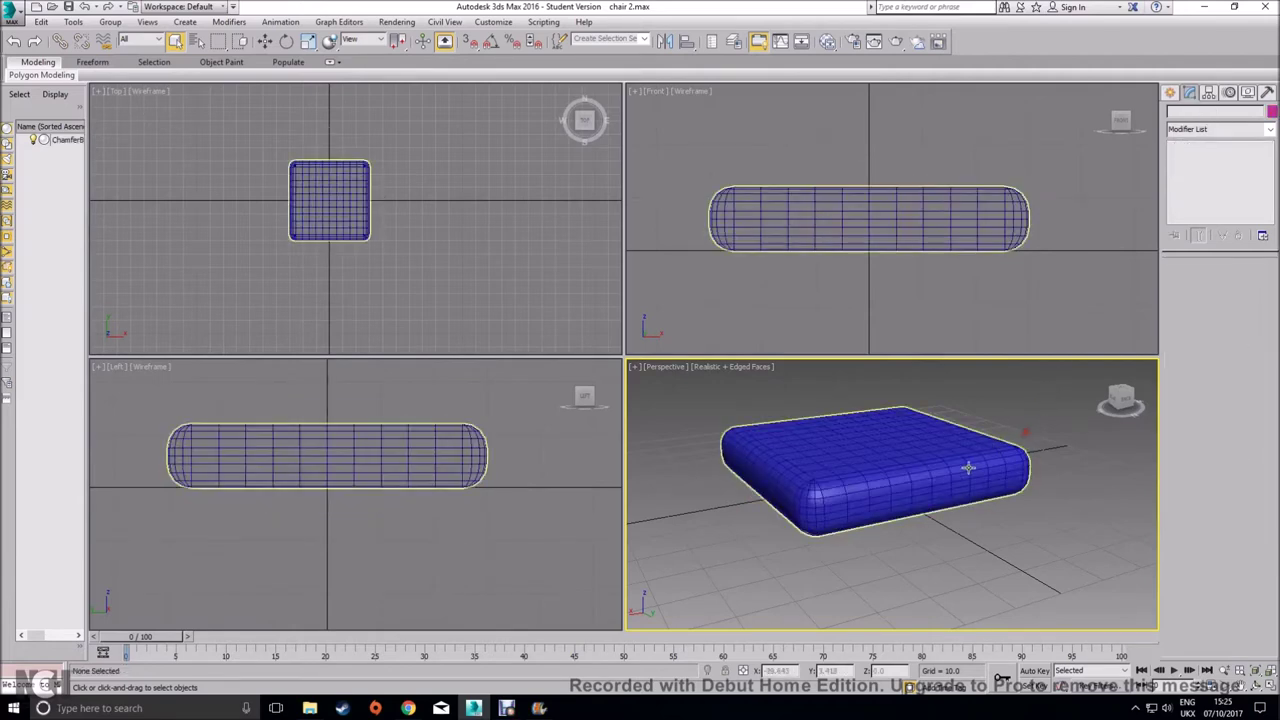
left_click(1272, 687)
middle_click_drag(838, 479, 810, 379, "alt")
Try an Edit Poly modifier at polygon level between the base chamfer box and the FFD, and delete it
left_click(747, 326)
left_click(1215, 189)
left_click(1268, 140)
scroll(1230, 250, "down", 5)
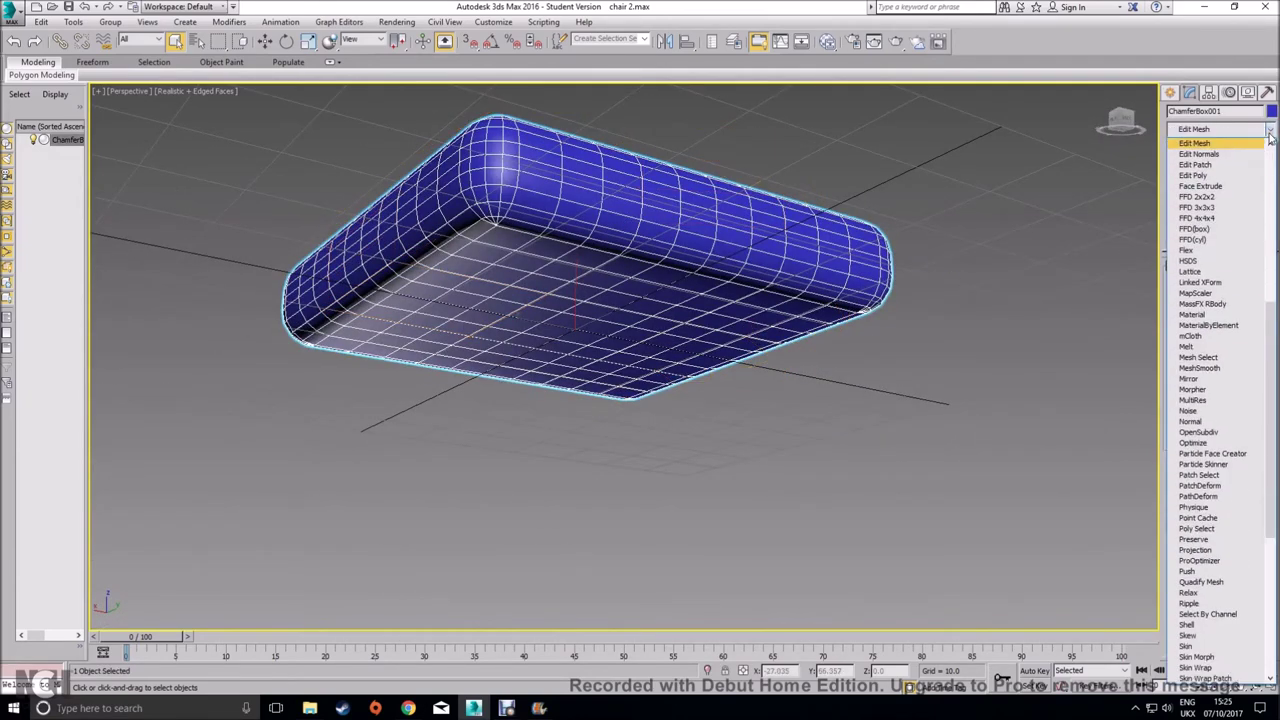
left_click(1227, 180)
left_click(1232, 369)
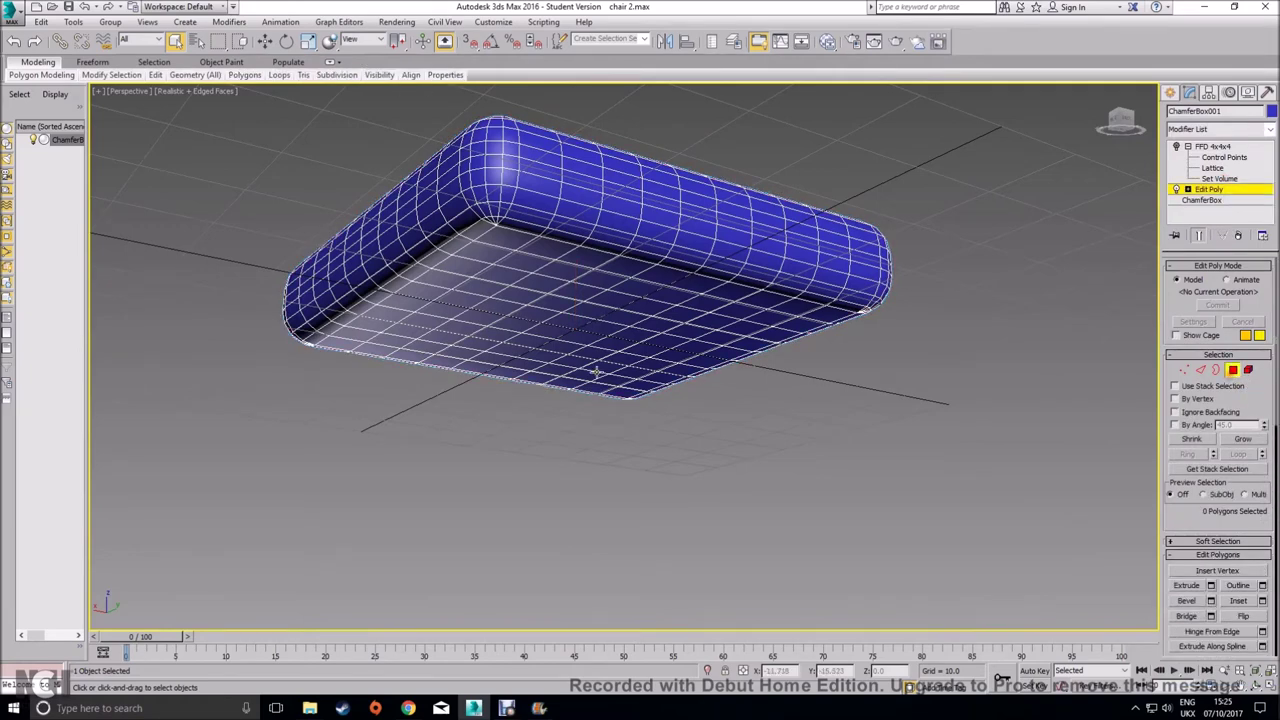
middle_click_drag(778, 396, 760, 402, "alt")
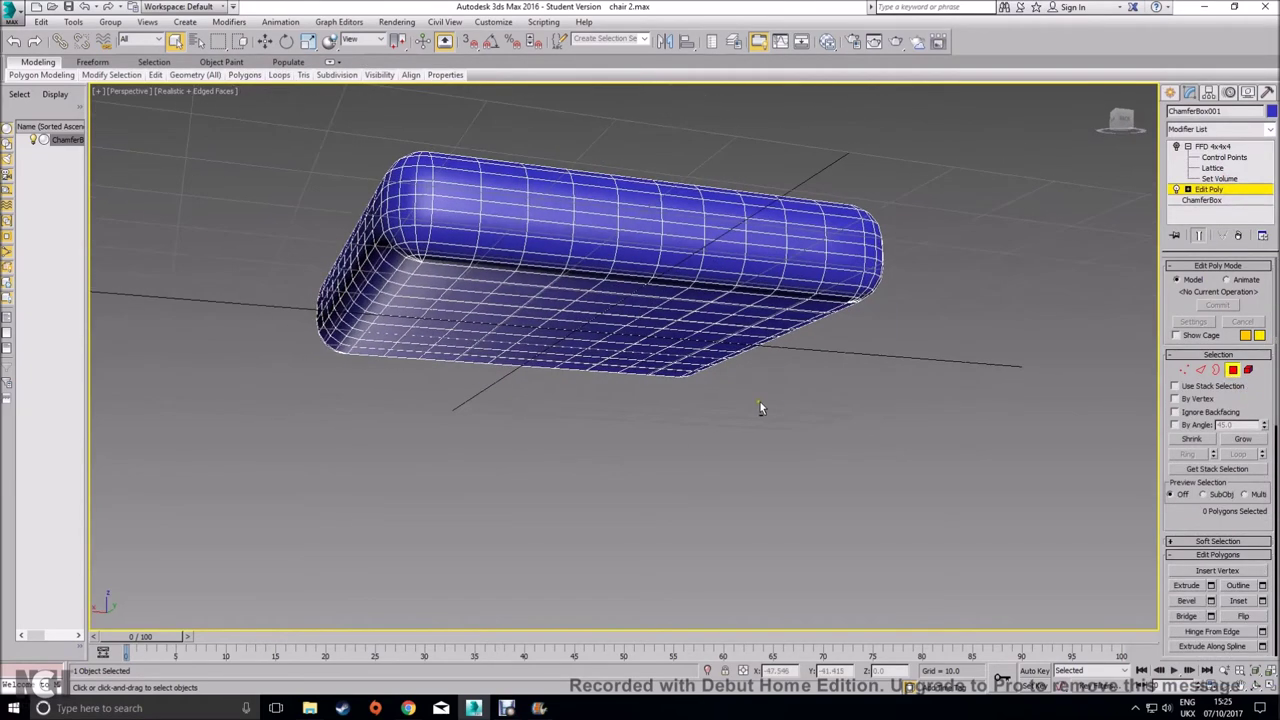
right_click(1225, 190)
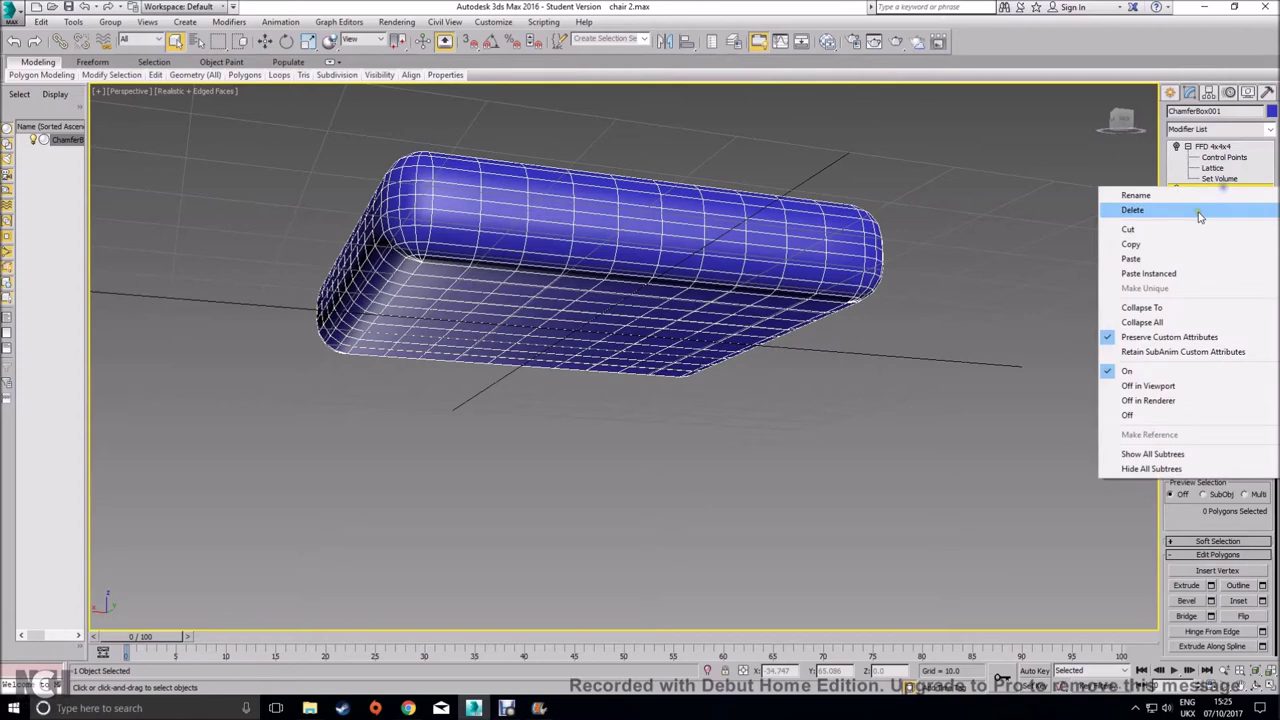
left_click(1198, 209)
Add an Edit Poly modifier between the base chamfer box and the switched-off FFD 4x4x4, and enter polygon level
left_click(1270, 131)
key("e")
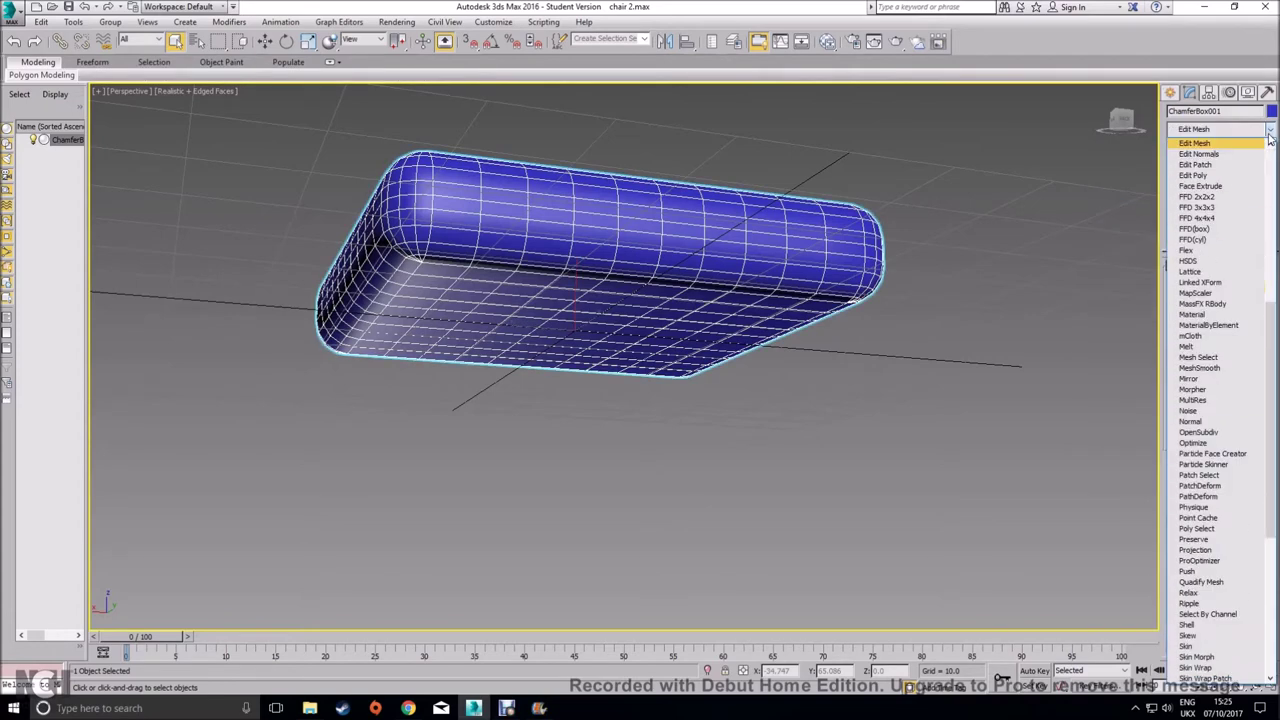
left_click(1218, 180)
mouse_move(1210, 189)
left_mouse_down()
mouse_move(1214, 140)
mouse_move(1220, 204)
left_mouse_up()
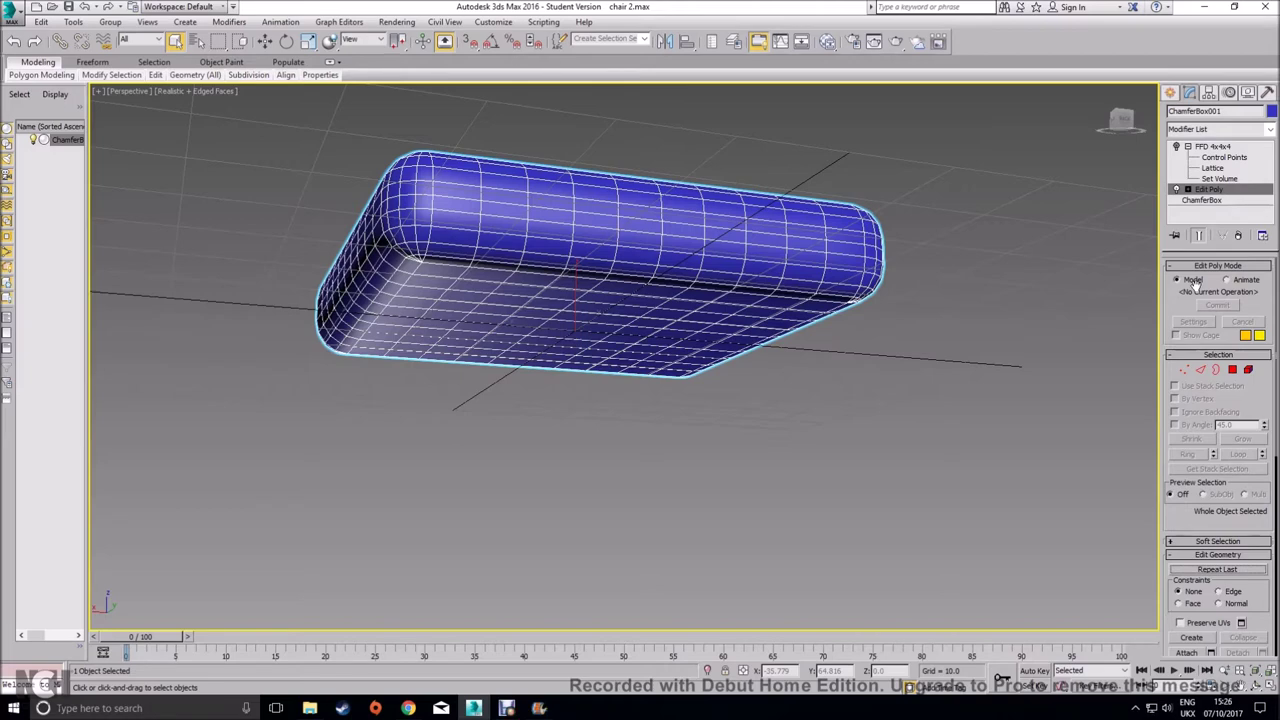
left_click(1177, 147)
left_click(1177, 147)
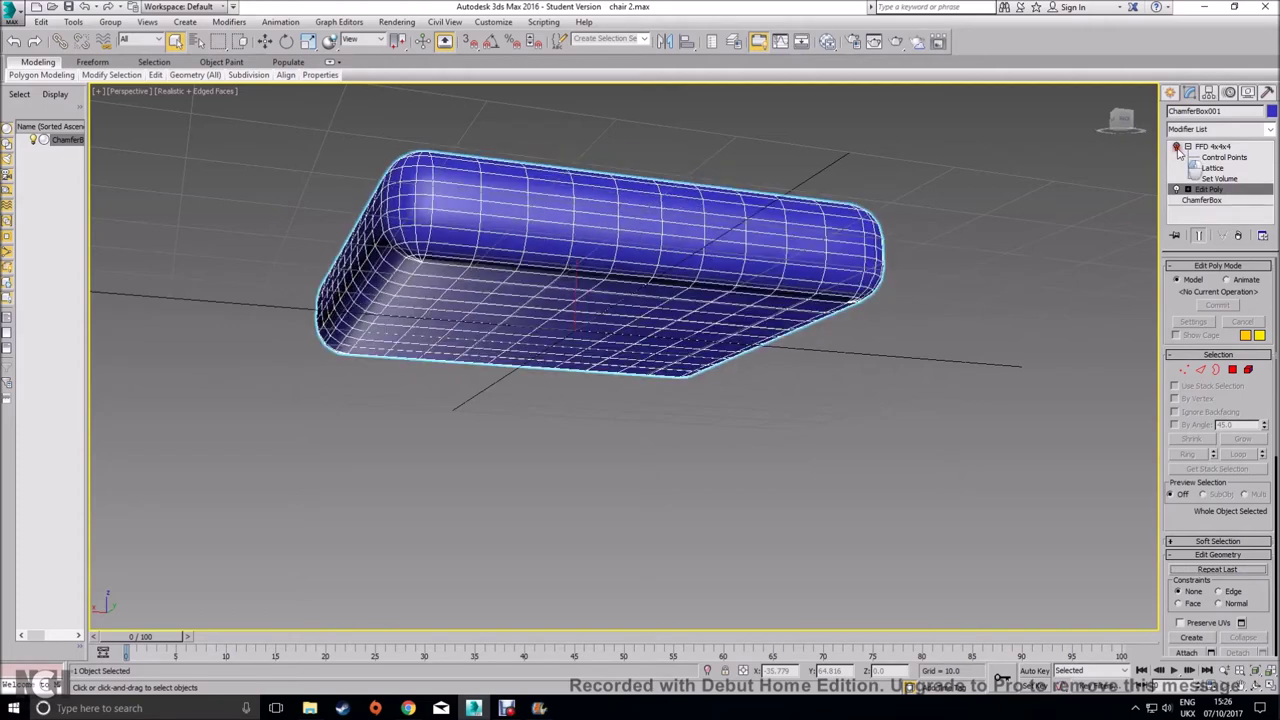
left_click(1233, 373)
Try selecting only the seat's flat underside polygons in the Front view, and clear the selection when switching to the Move tool
left_click(1269, 686)
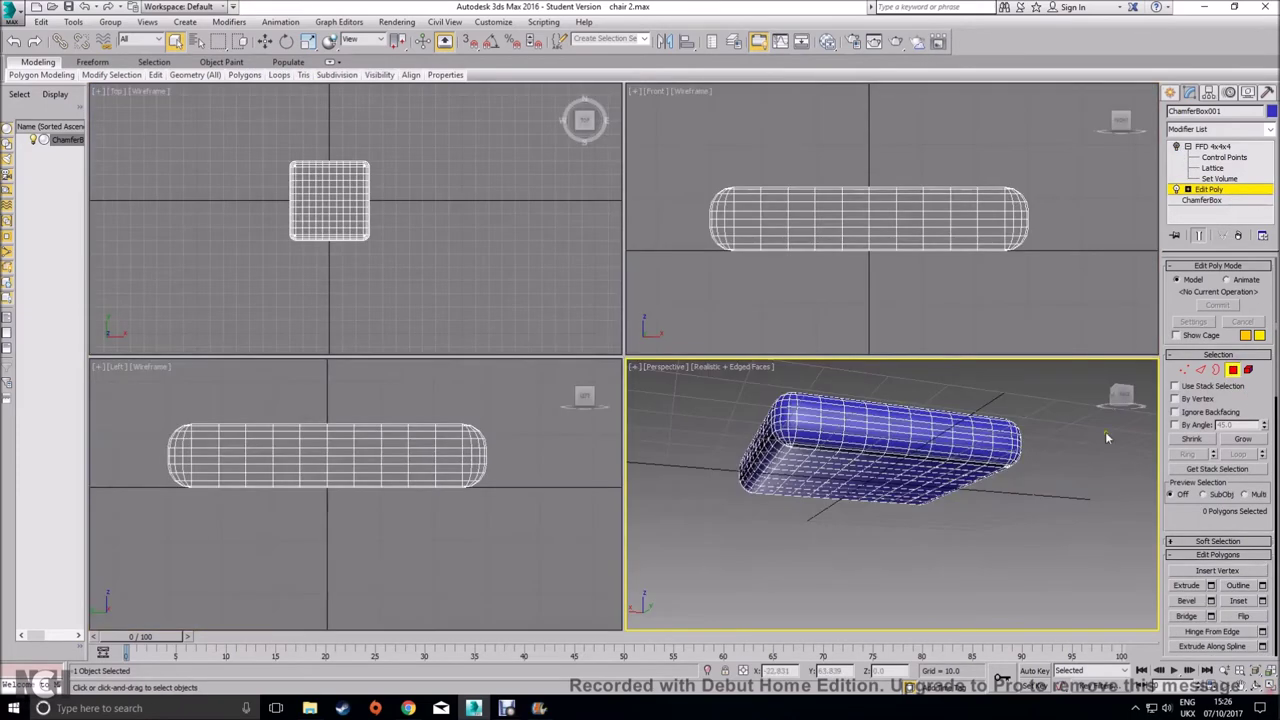
left_click(997, 308)
key("z")
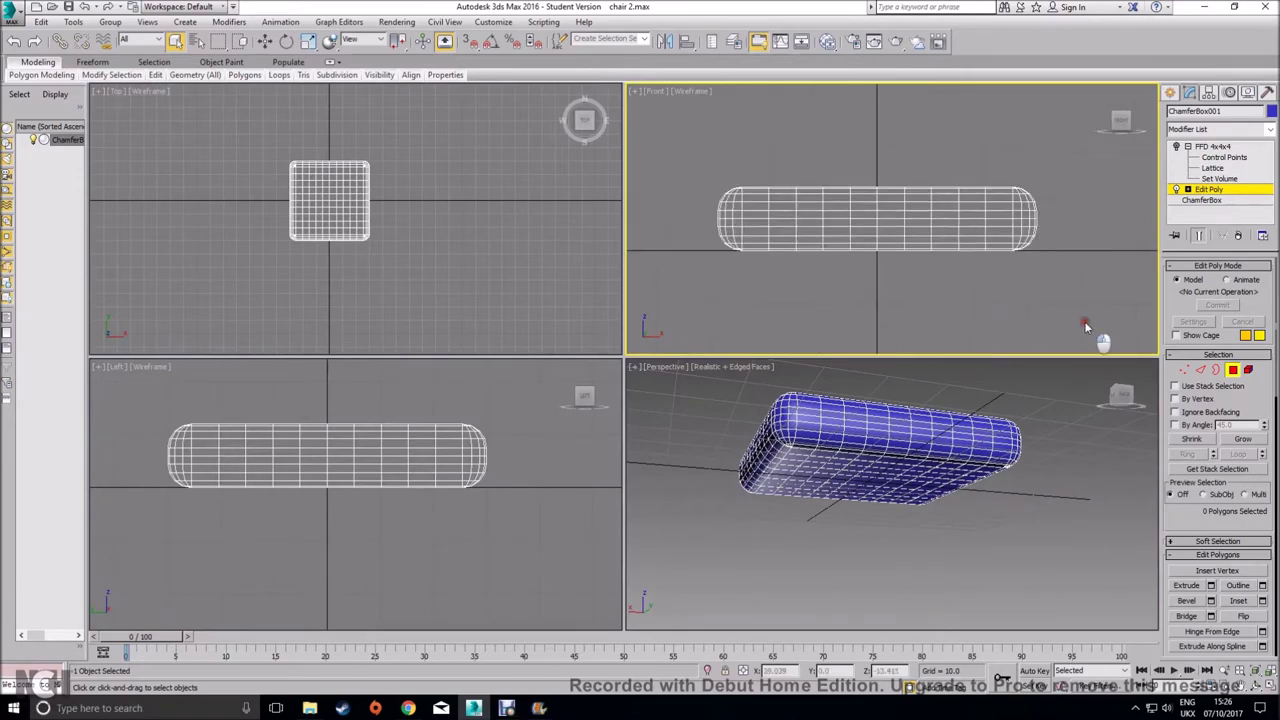
left_click_drag(1085, 323, 615, 105)
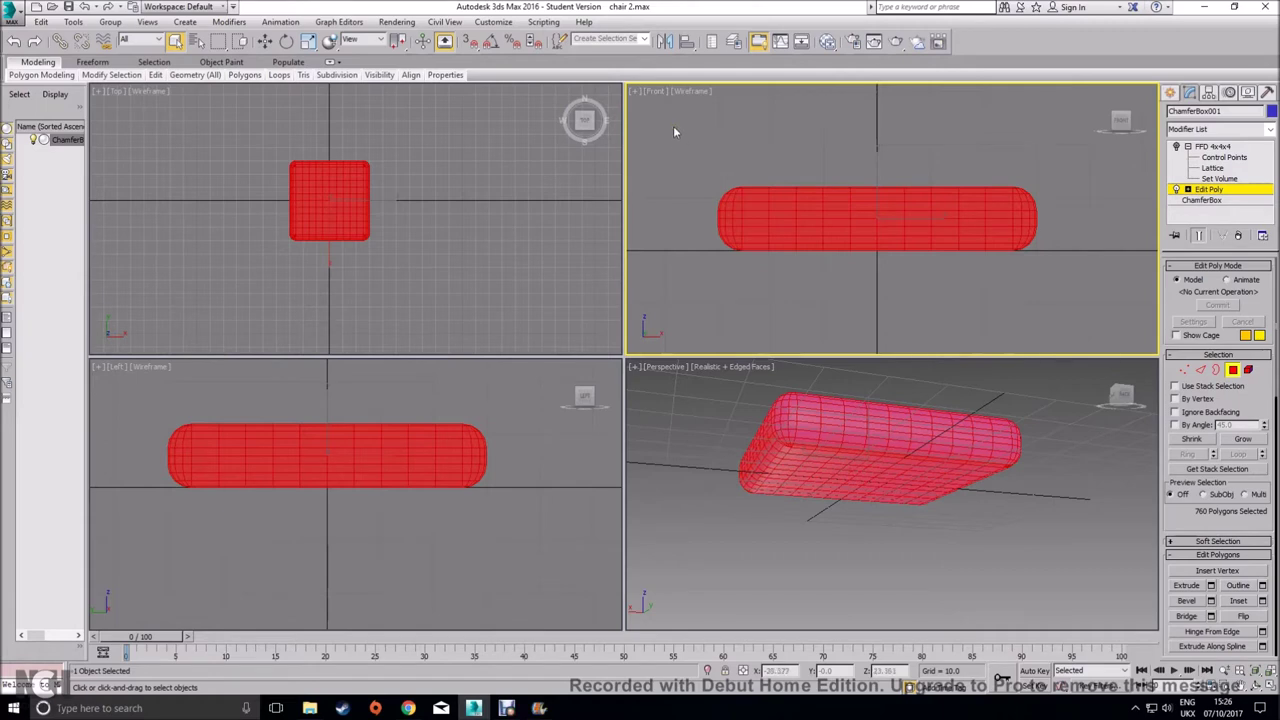
left_click_drag(659, 111, 1074, 257)
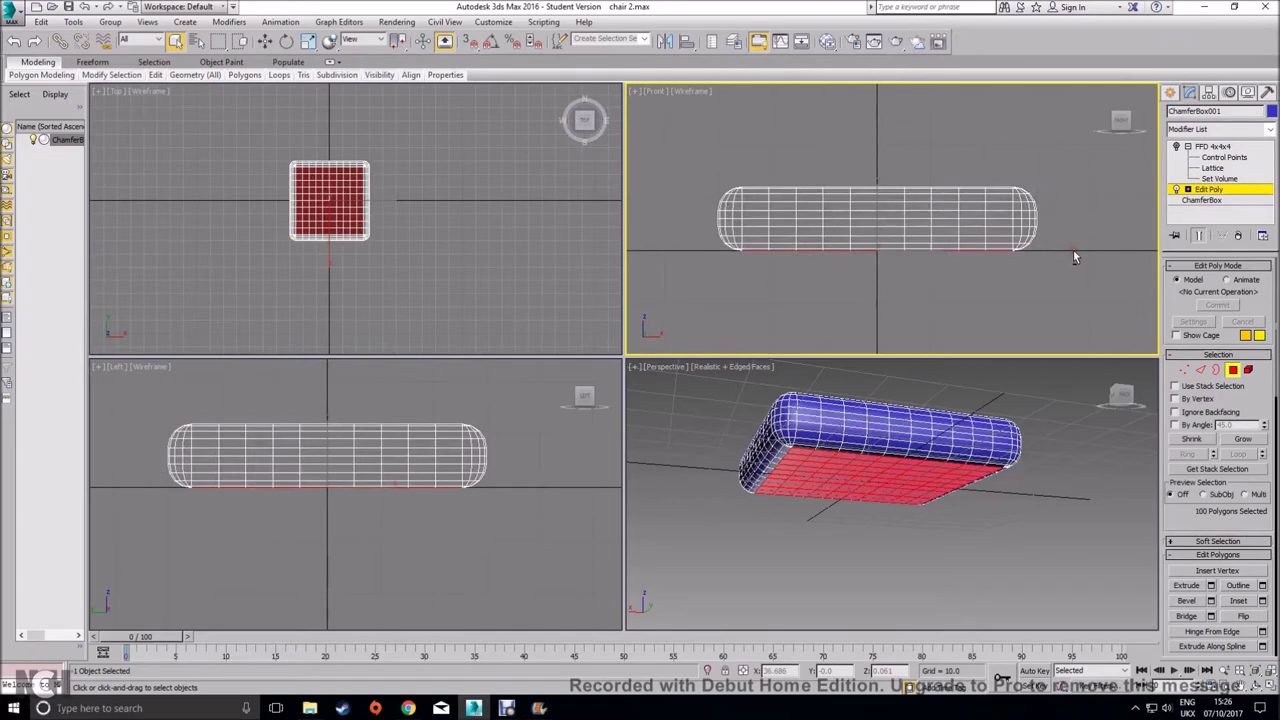
middle_click(1006, 403)
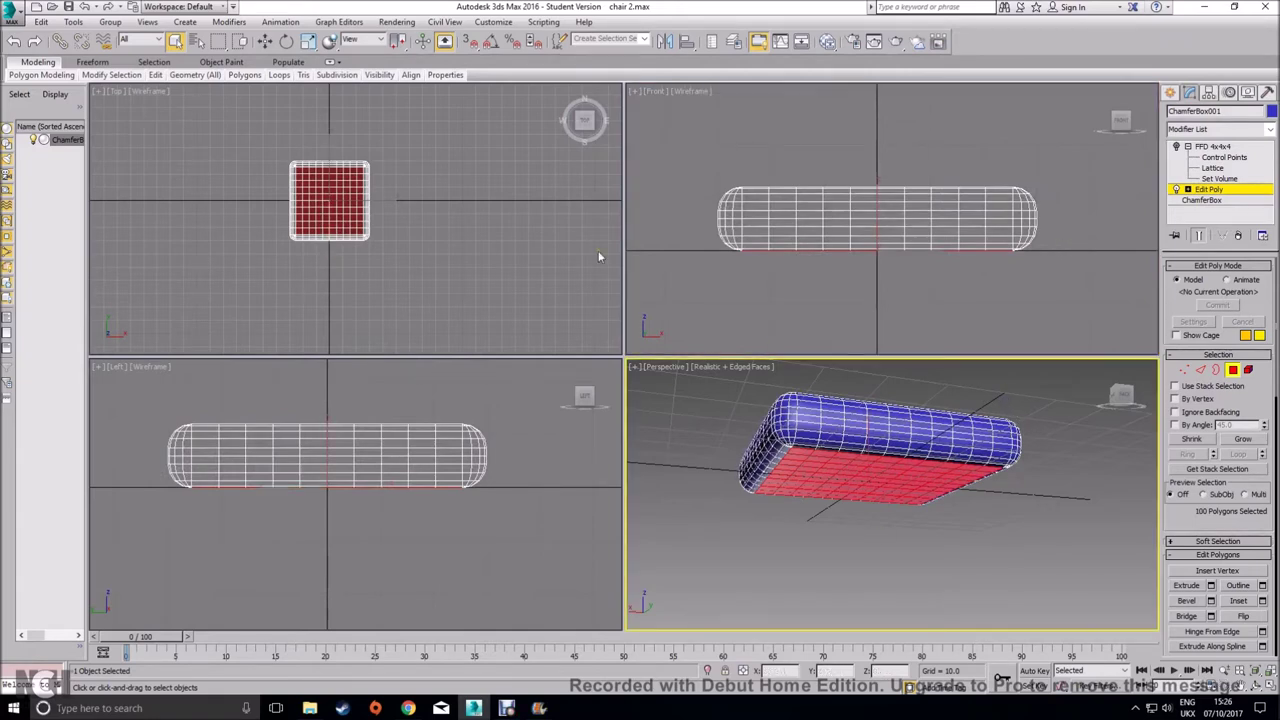
left_click(264, 41)
left_click(747, 340)
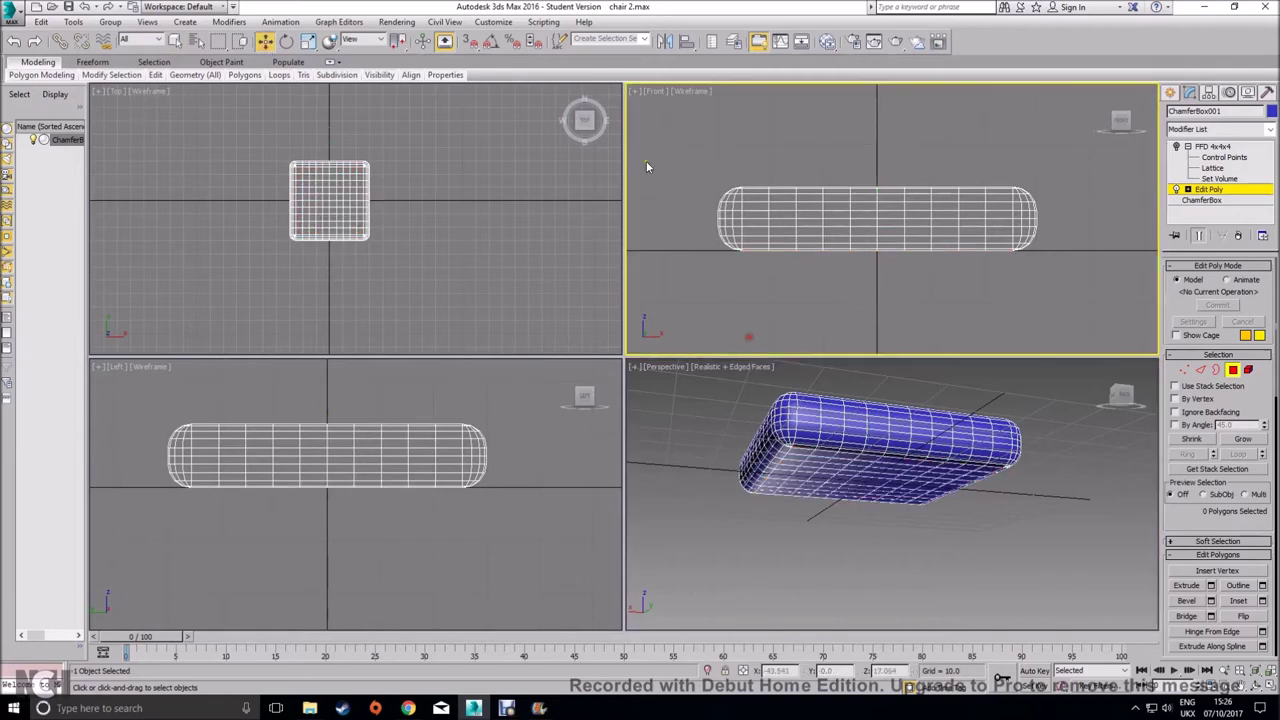
Select all of the seat's polygons in the Front view and deselect everything except the flat underside
left_click_drag(673, 121, 1127, 350)
left_click(1043, 306)
left_click_drag(887, 285, 1097, 309)
left_click_drag(928, 293, 688, 250)
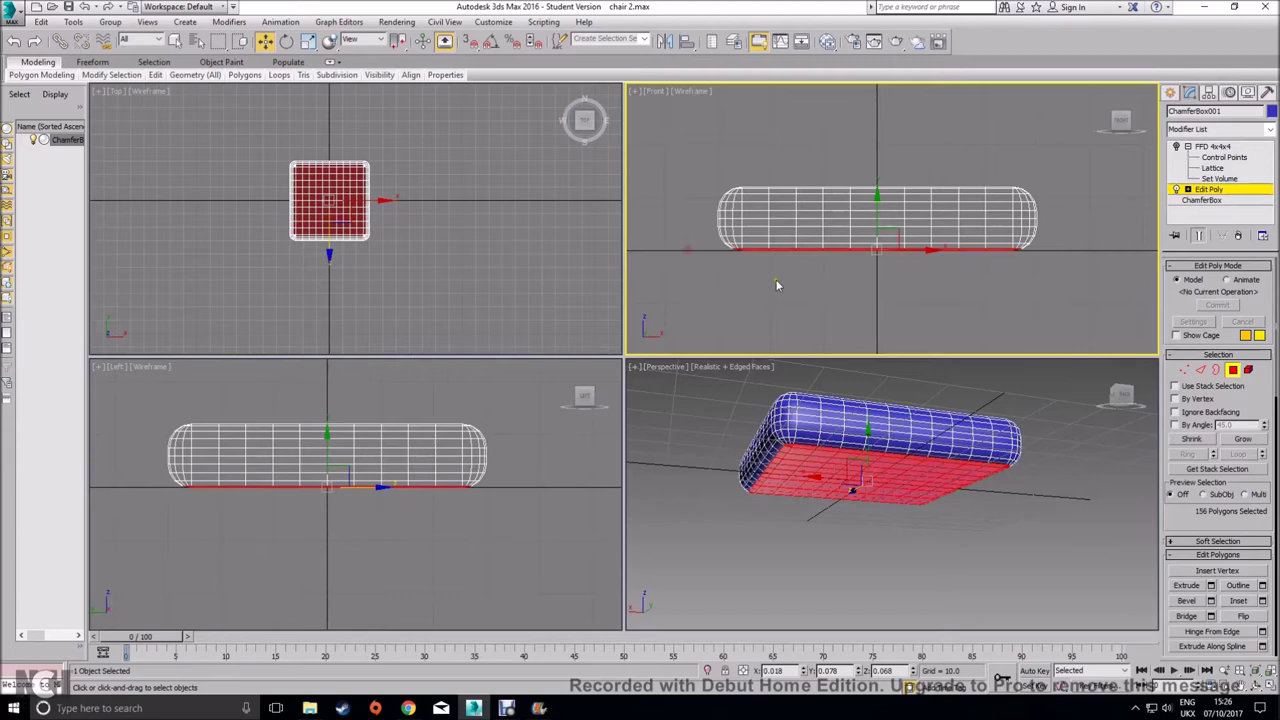
scroll(790, 286, "up", 4)
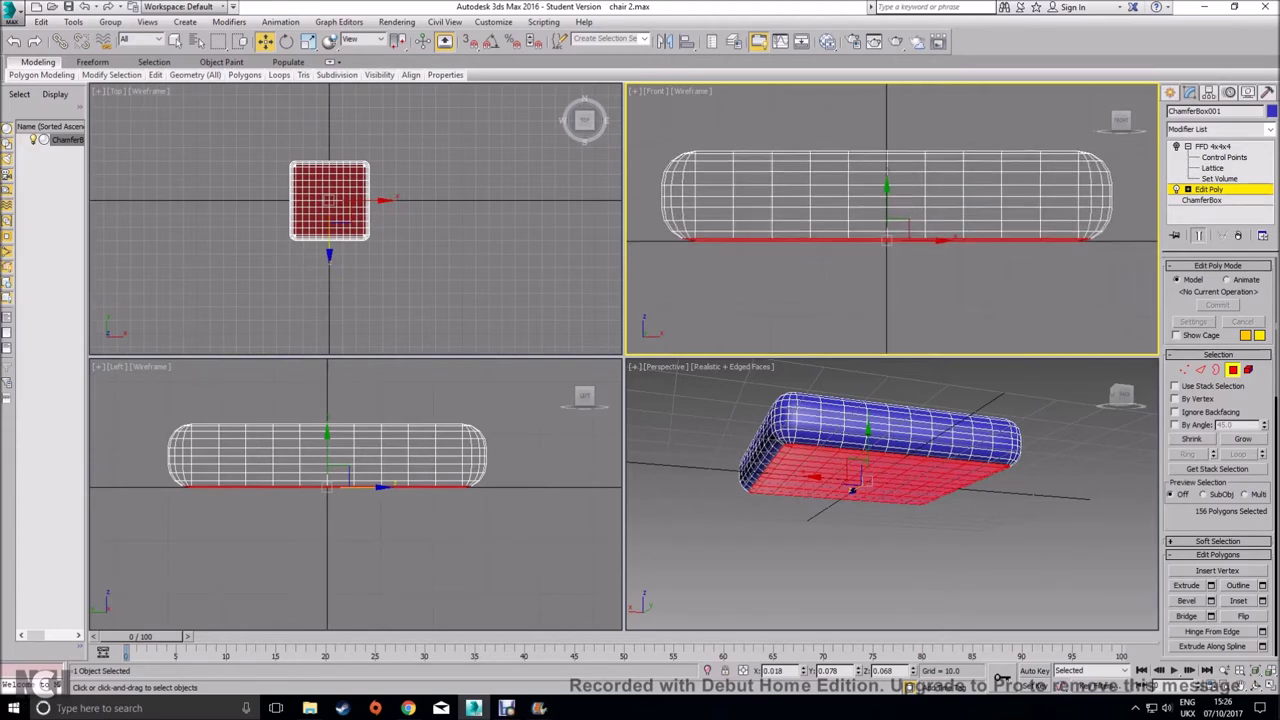
key("alt+w")
left_click_drag(146, 136, 1063, 398)
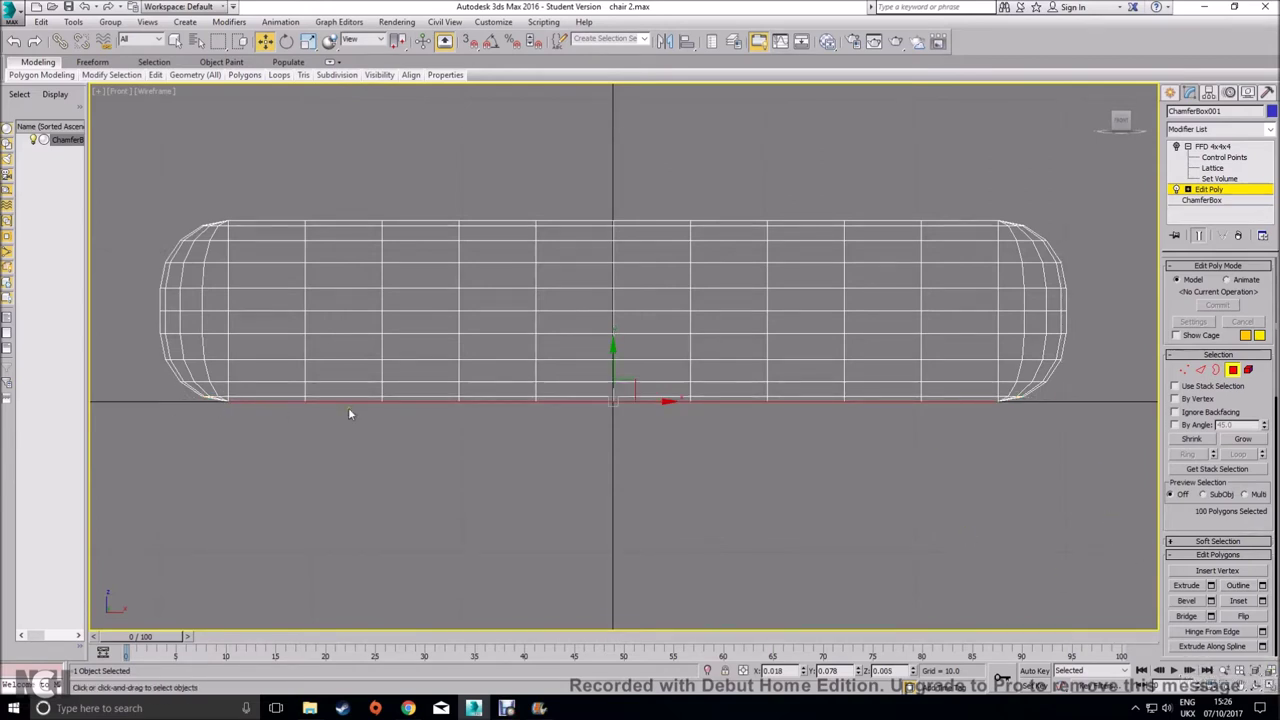
Extrude the selected underside polygons by 1.35 in the maximized Perspective view and leave polygon level
left_click(1267, 685)
right_click(936, 524)
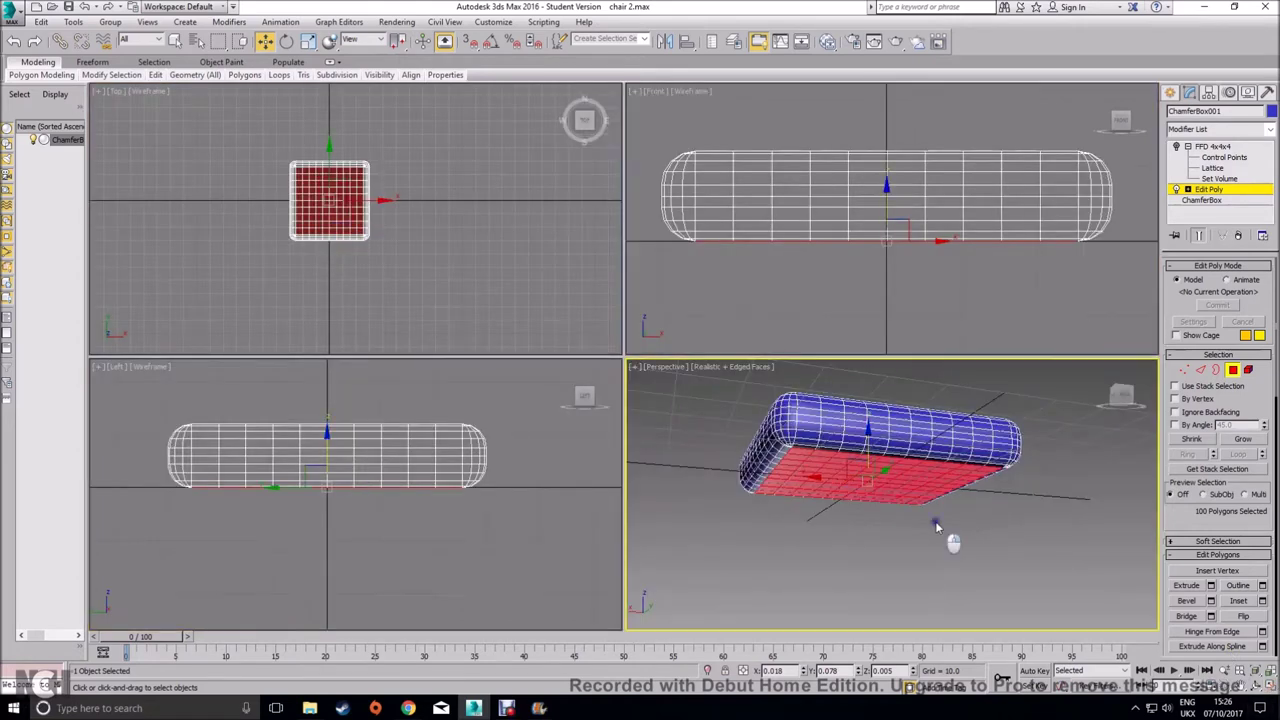
left_click(1265, 686)
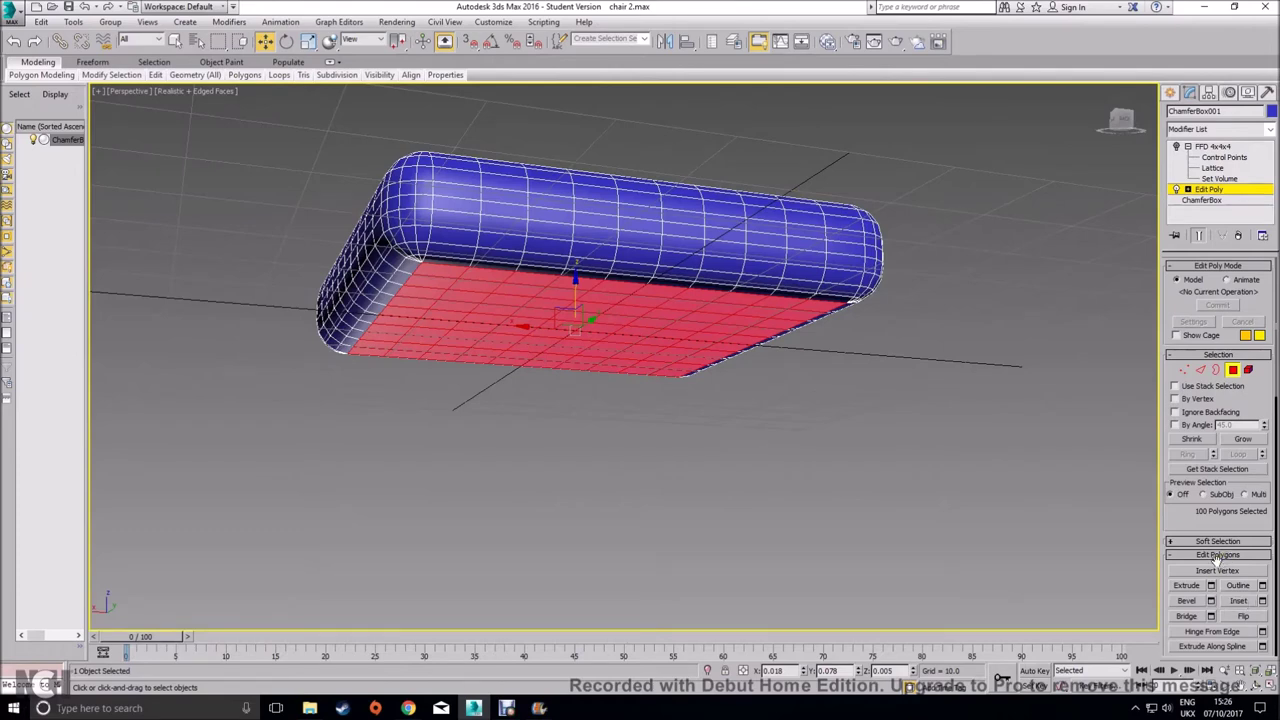
left_click(1211, 585)
left_click_drag(634, 386, 632, 374)
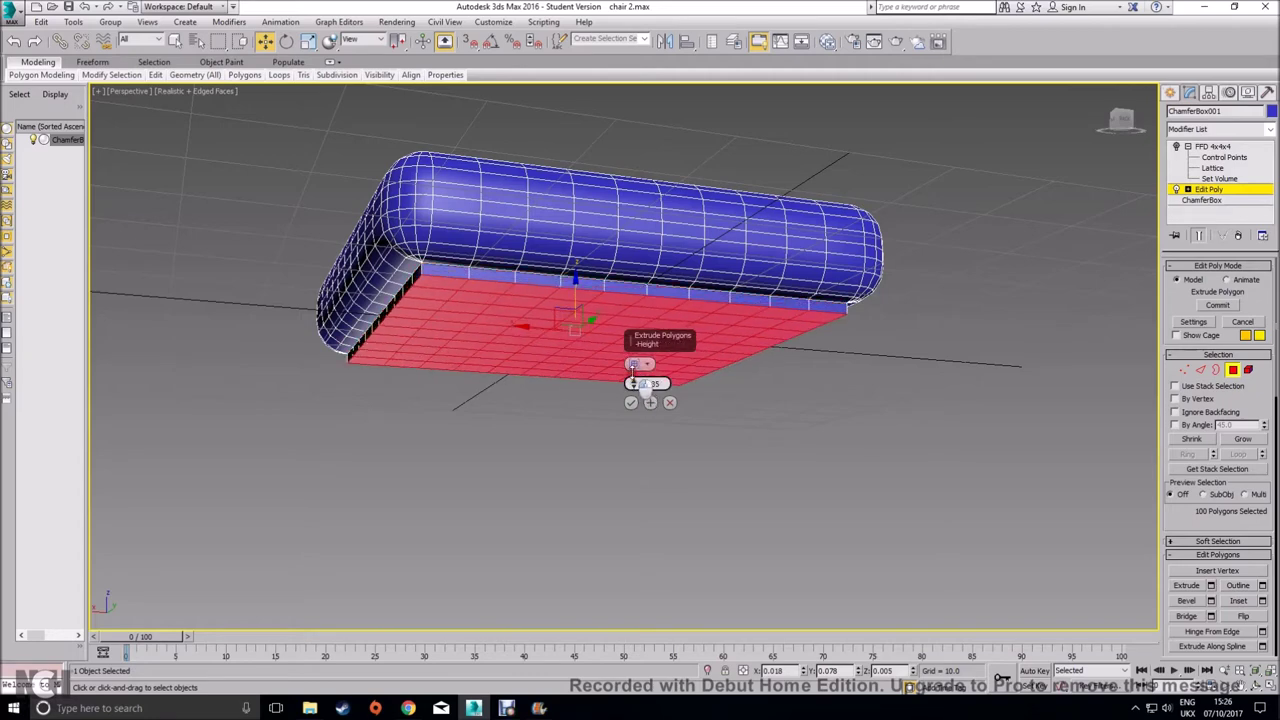
left_click(631, 403)
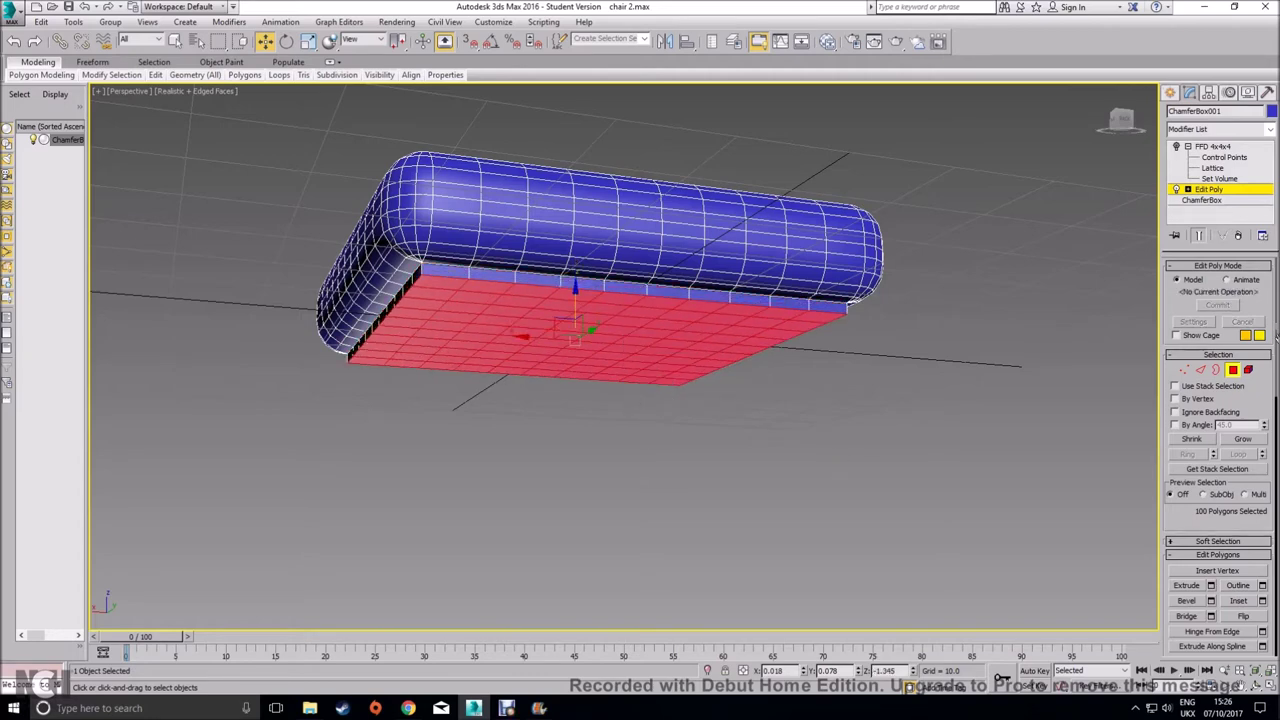
left_click(1233, 370)
Turn the FFD 4x4x4 modifier back on and inspect the deformed seat and its extruded underside from several angles
middle_click_drag(857, 449, 868, 464, "alt")
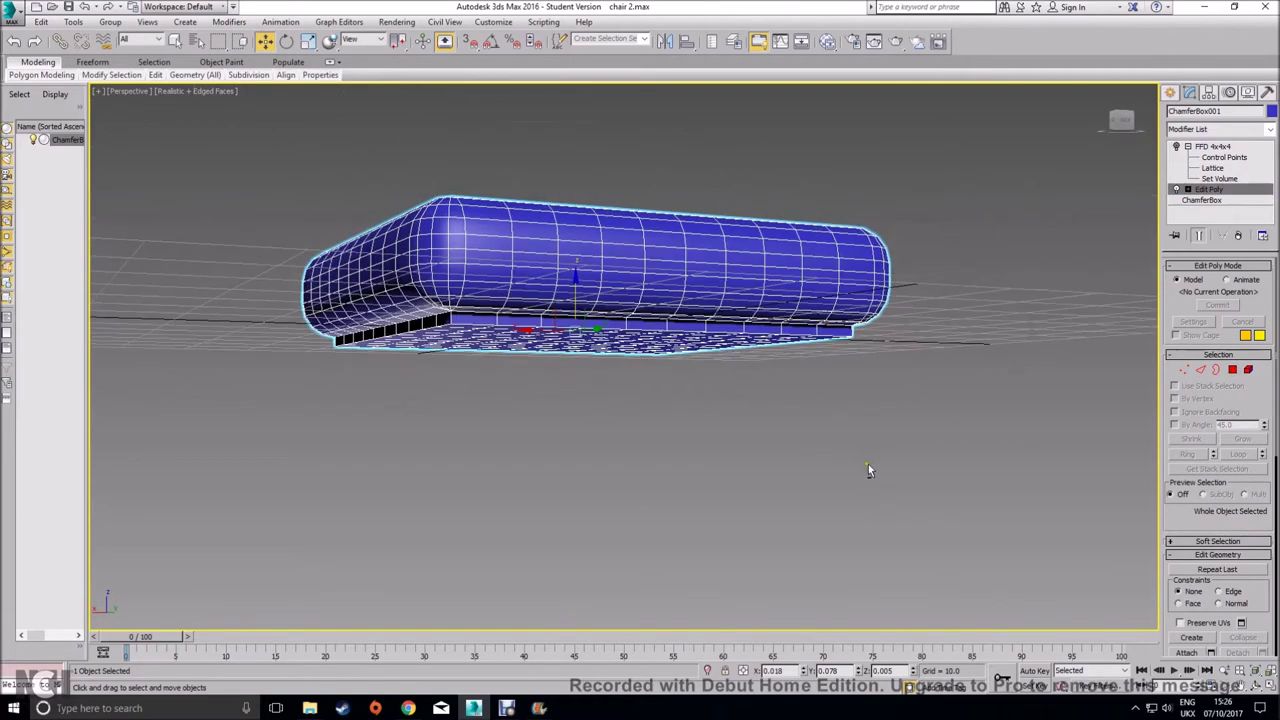
left_click(1178, 147)
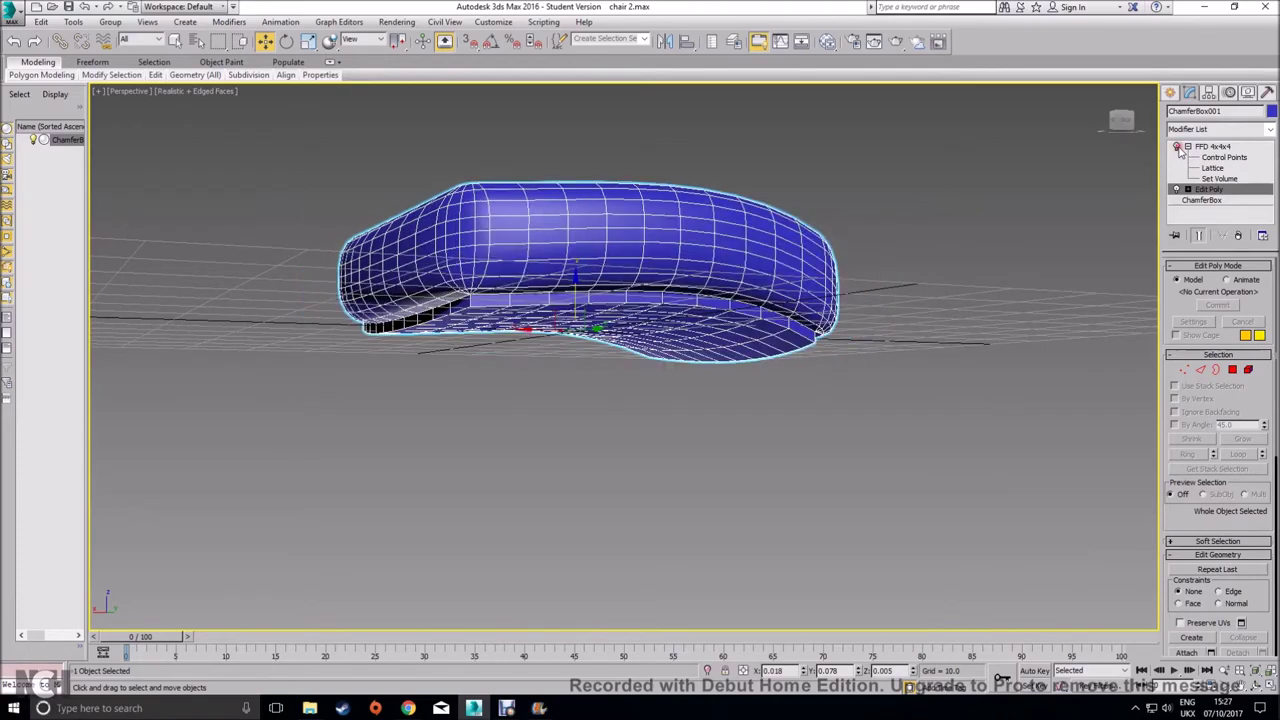
middle_click_drag(886, 376, 845, 408, "alt")
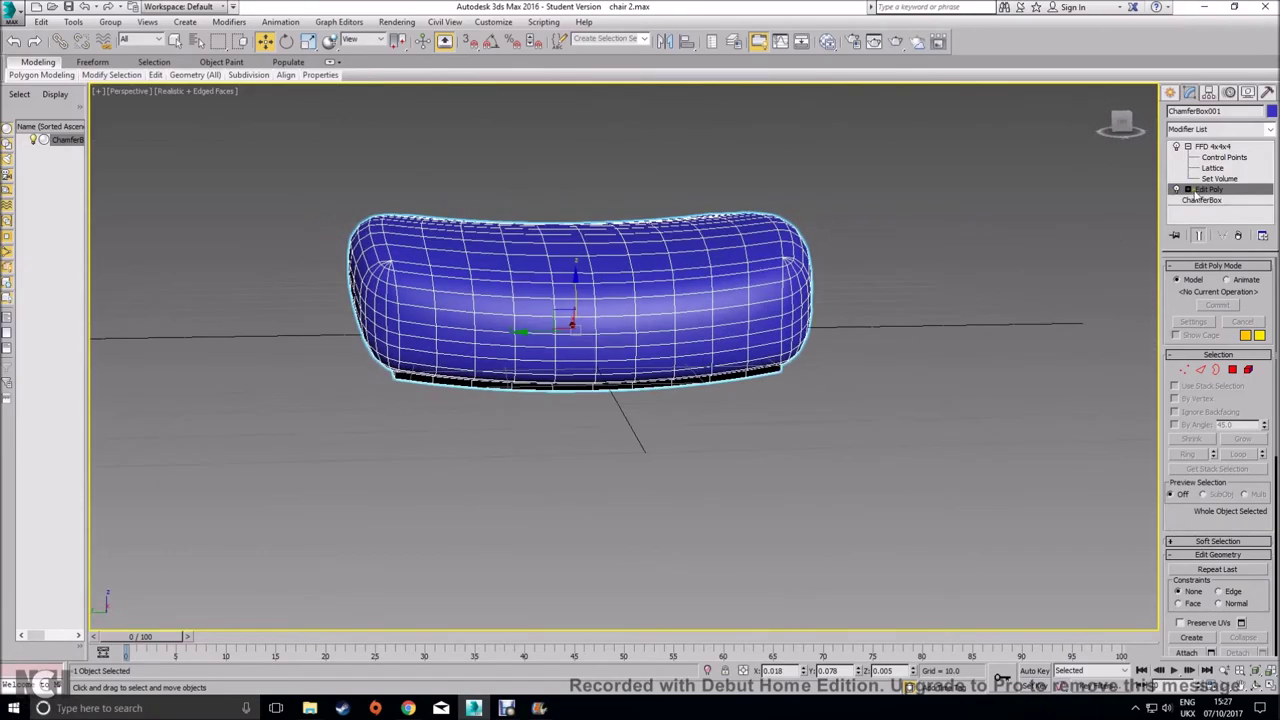
middle_click_drag(681, 411, 758, 373, "alt")
middle_click_drag(484, 324, 635, 240, "alt")
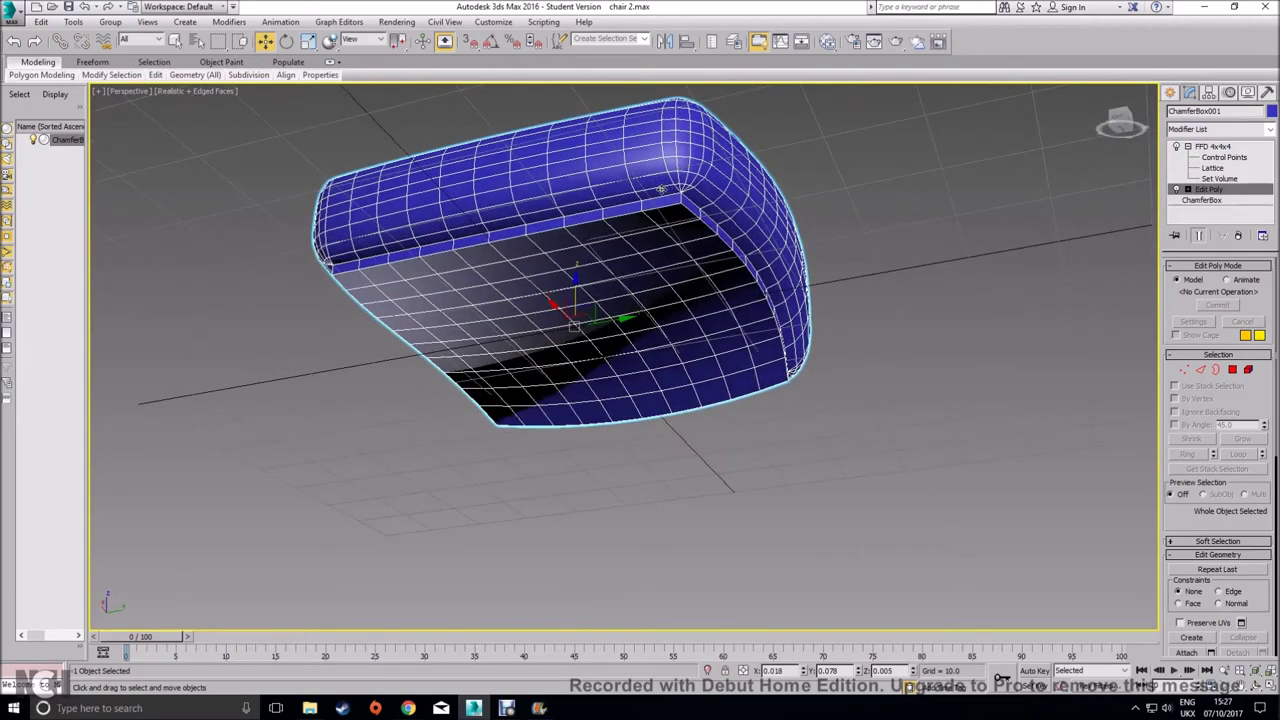
middle_click_drag(357, 253, 1017, 305, "alt")
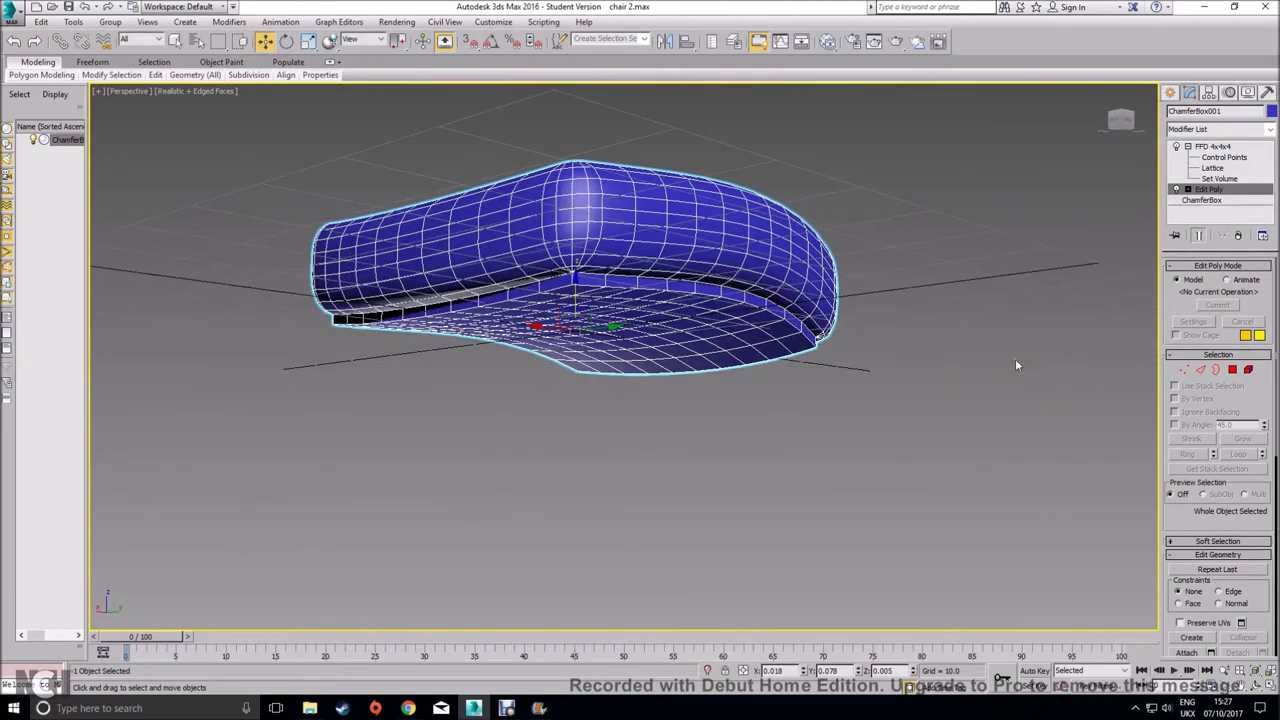
middle_click_drag(1015, 366, 1112, 279, "alt")
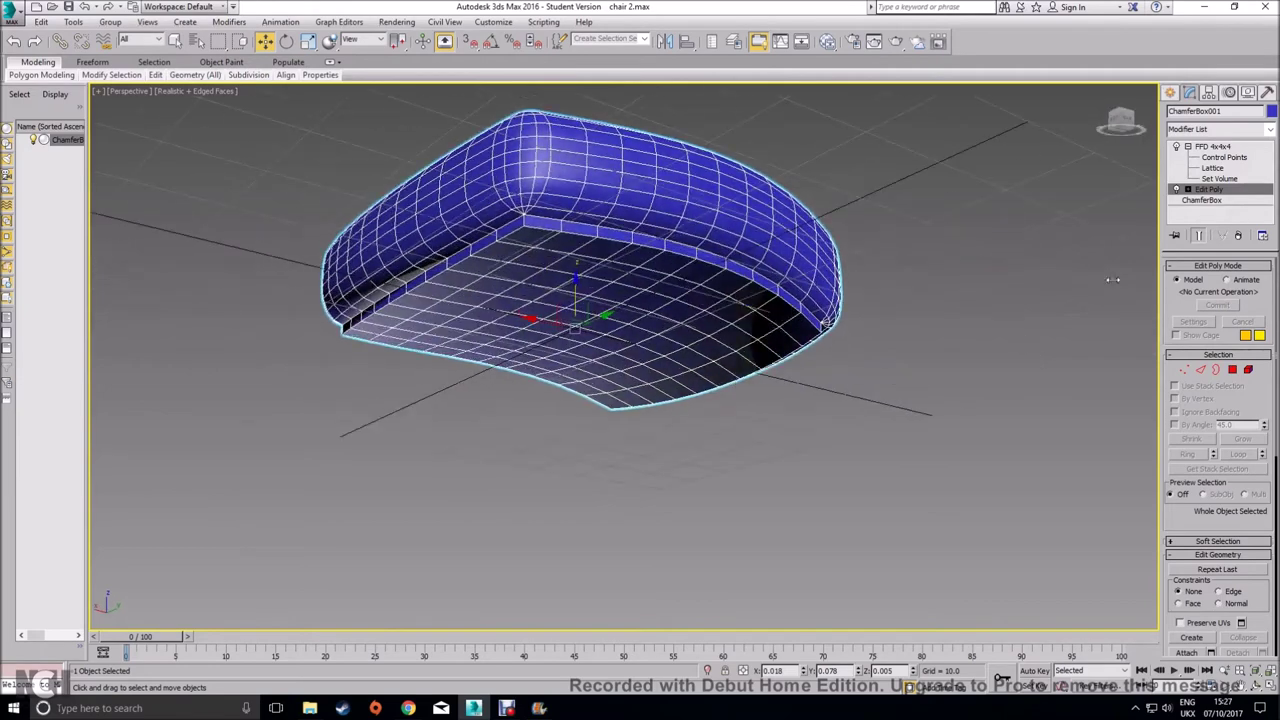
Move the Edit Poly's selected underside polygons down about 1.48 and return to the FFD 4x4x4 modifier
left_click(1207, 190)
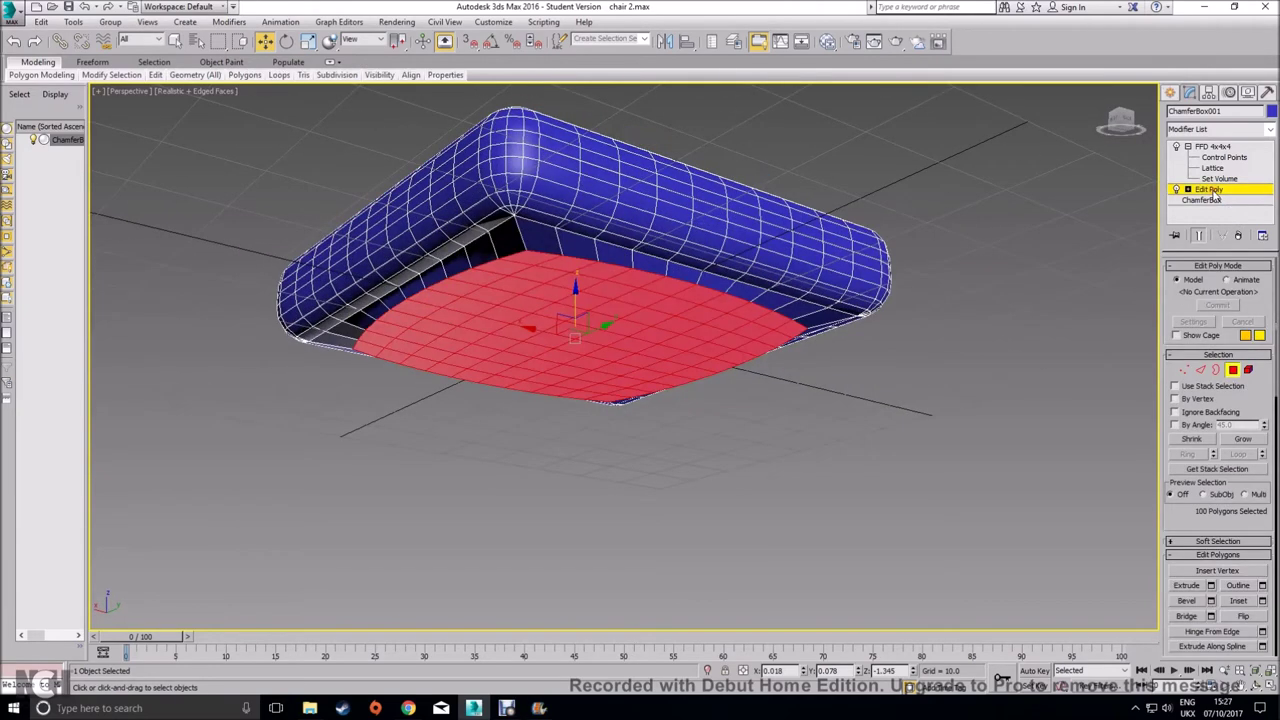
left_click(1233, 370)
left_click(1233, 370)
middle_click_drag(555, 351, 572, 296, "alt")
left_click_drag(572, 296, 573, 310)
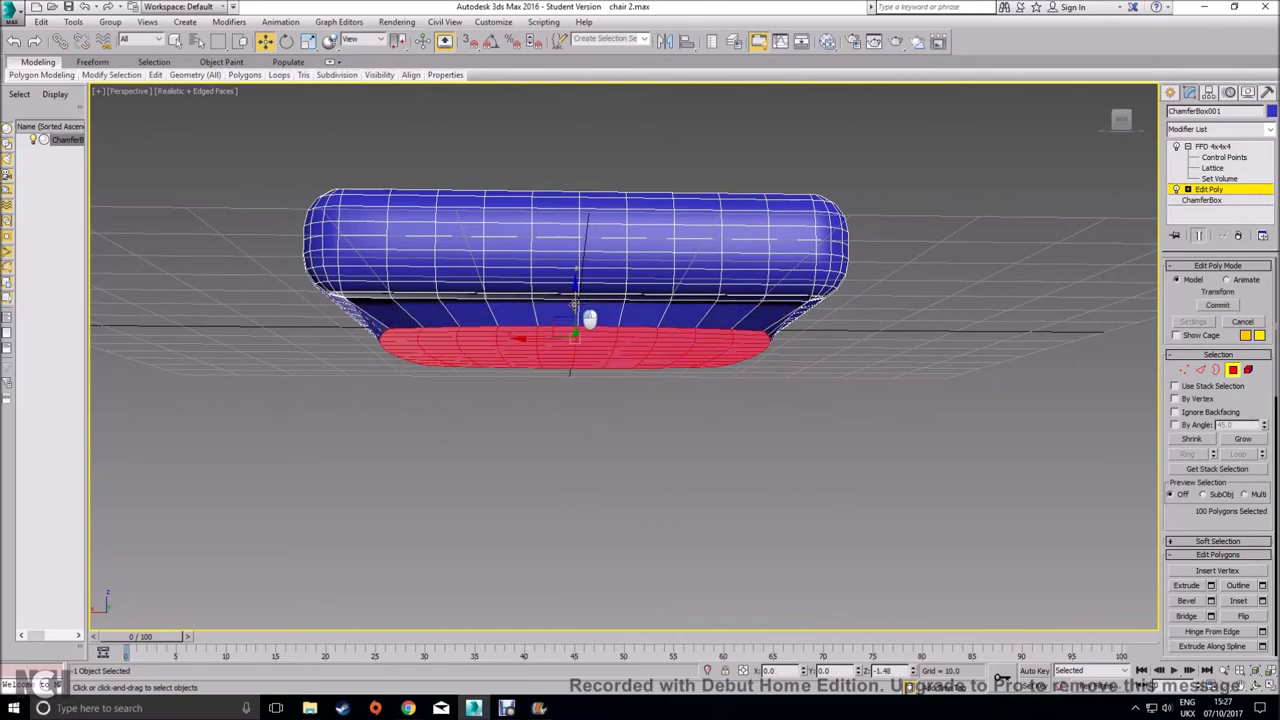
left_click(1233, 370)
left_click(1215, 147)
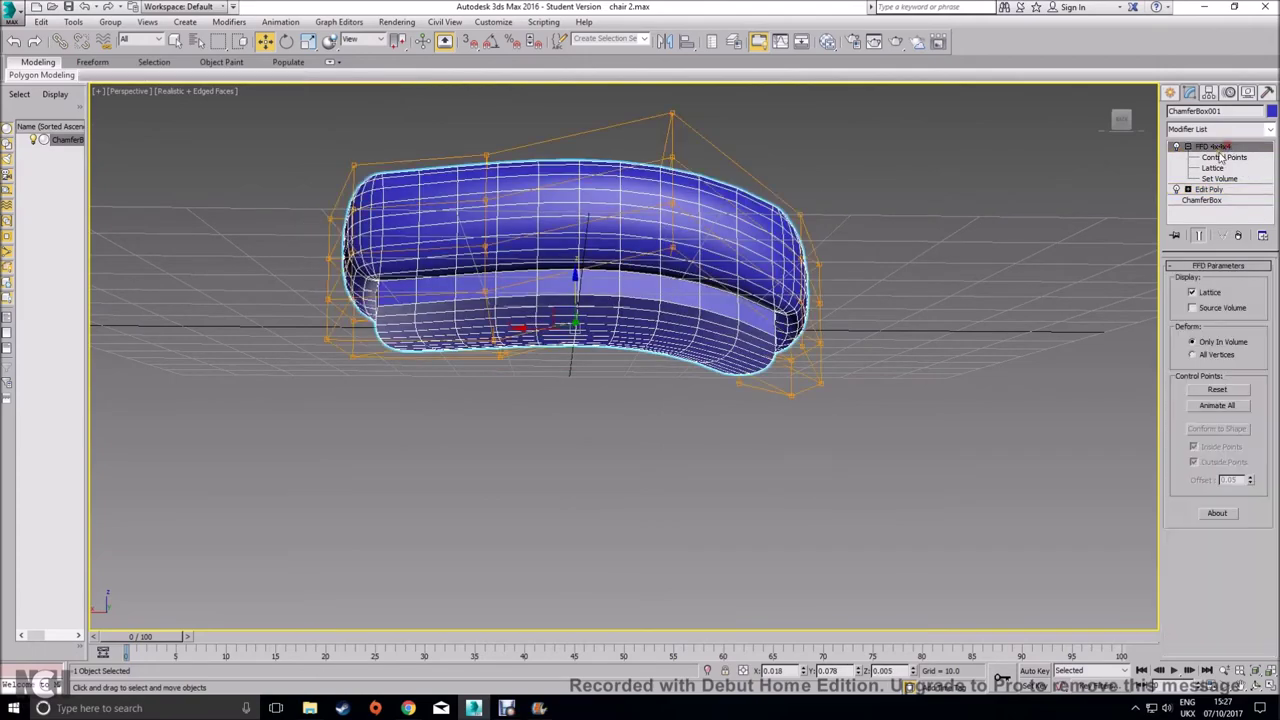
middle_click_drag(977, 438, 769, 501, "alt")
scroll(770, 497, "up", 2)
scroll(770, 497, "down", 6)
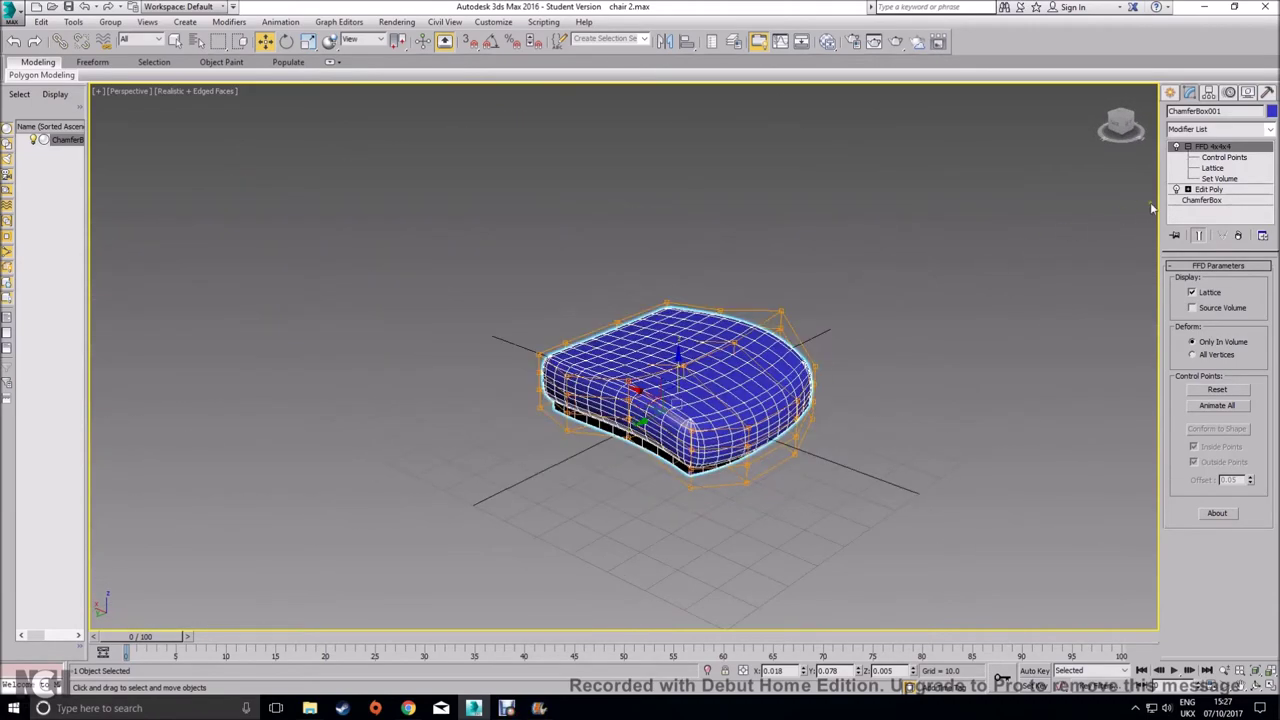
Try deleting the Edit Poly modifier below the FFD 4x4x4, and undo the deletion
left_click(1208, 190)
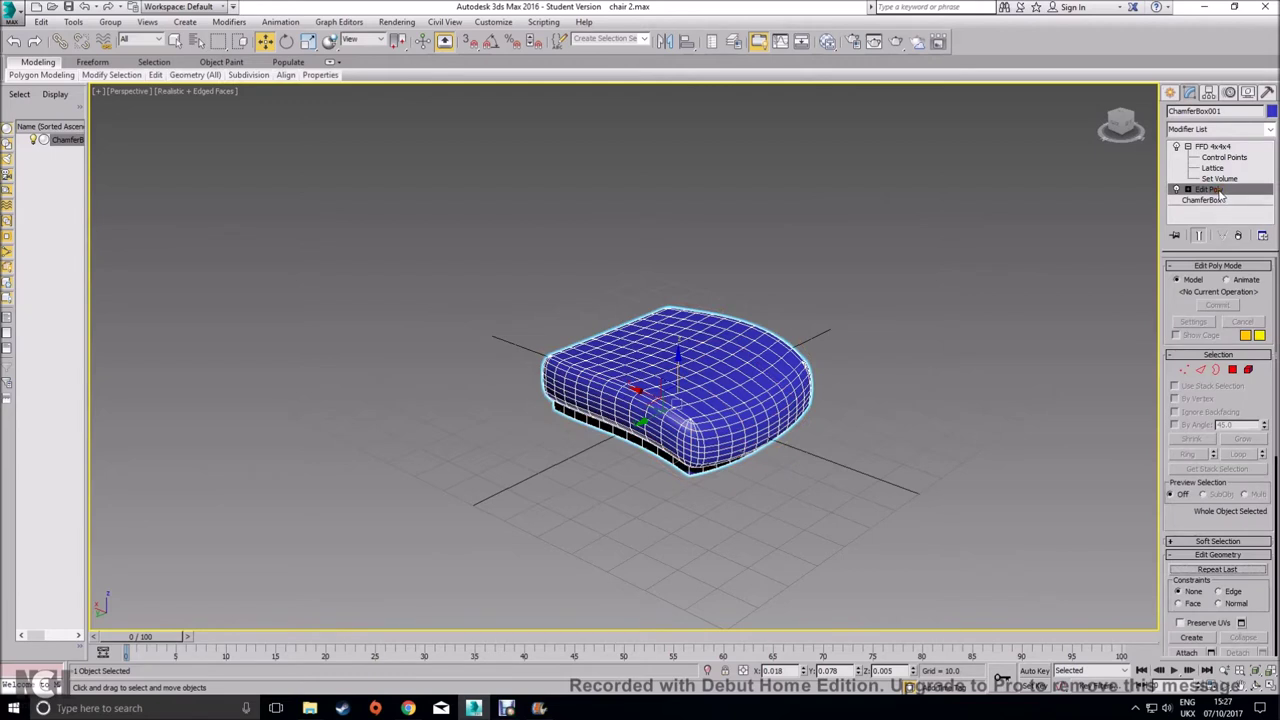
right_click(1219, 194)
left_click(1176, 213)
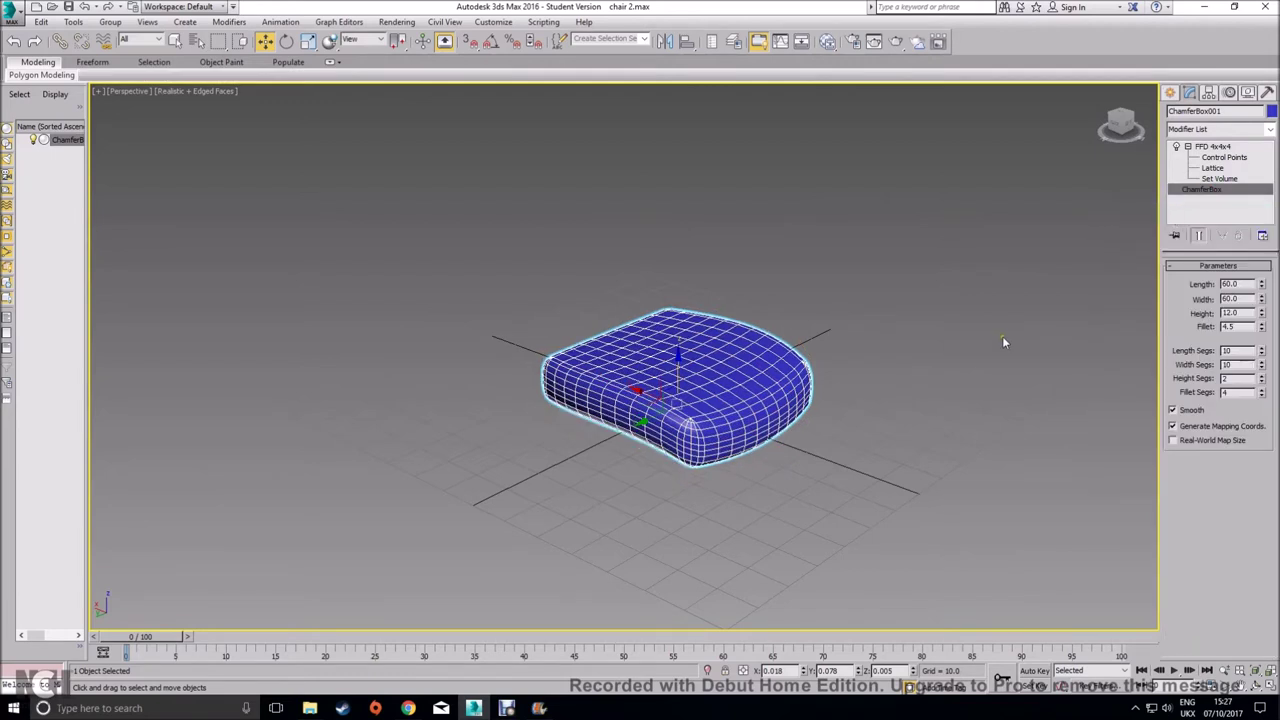
key("ctrl+z")
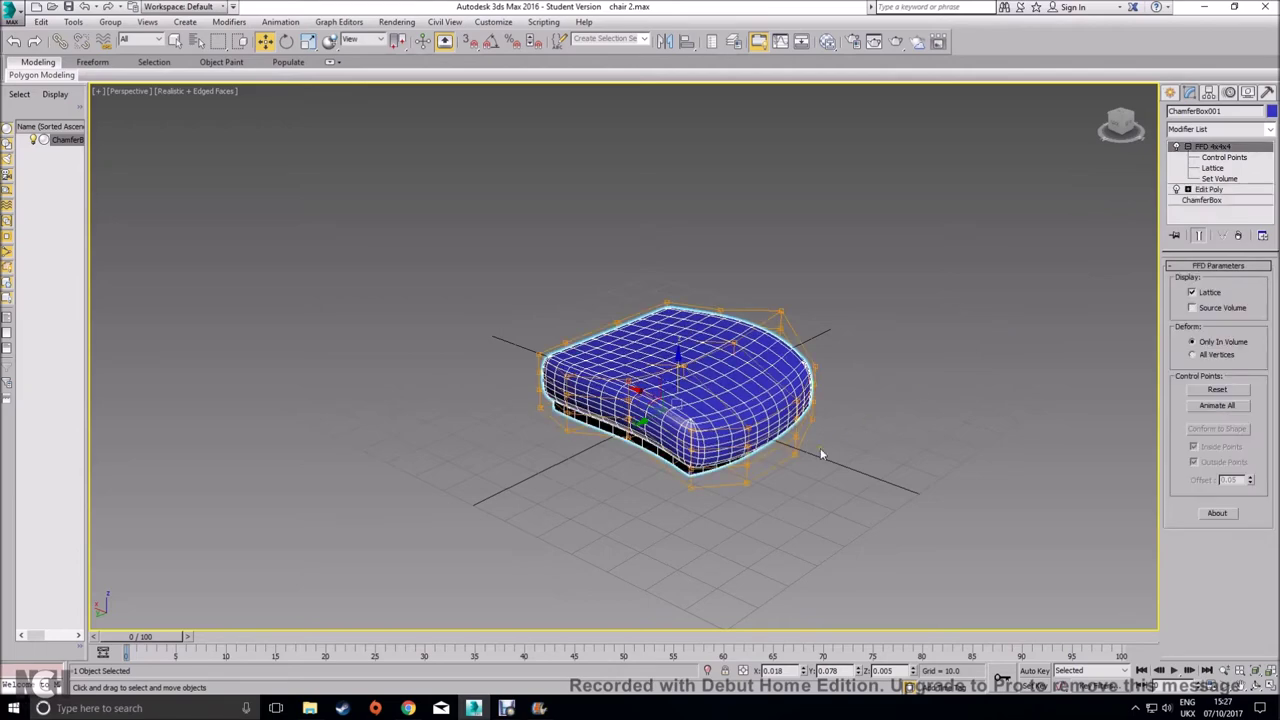
Compare the seat with the blue computer chair reference photo in Chrome and return to 3ds Max
mouse_move(777, 479)
middle_mouse_down("alt")
mouse_move(800, 443)
mouse_move(786, 491)
middle_mouse_up("alt")
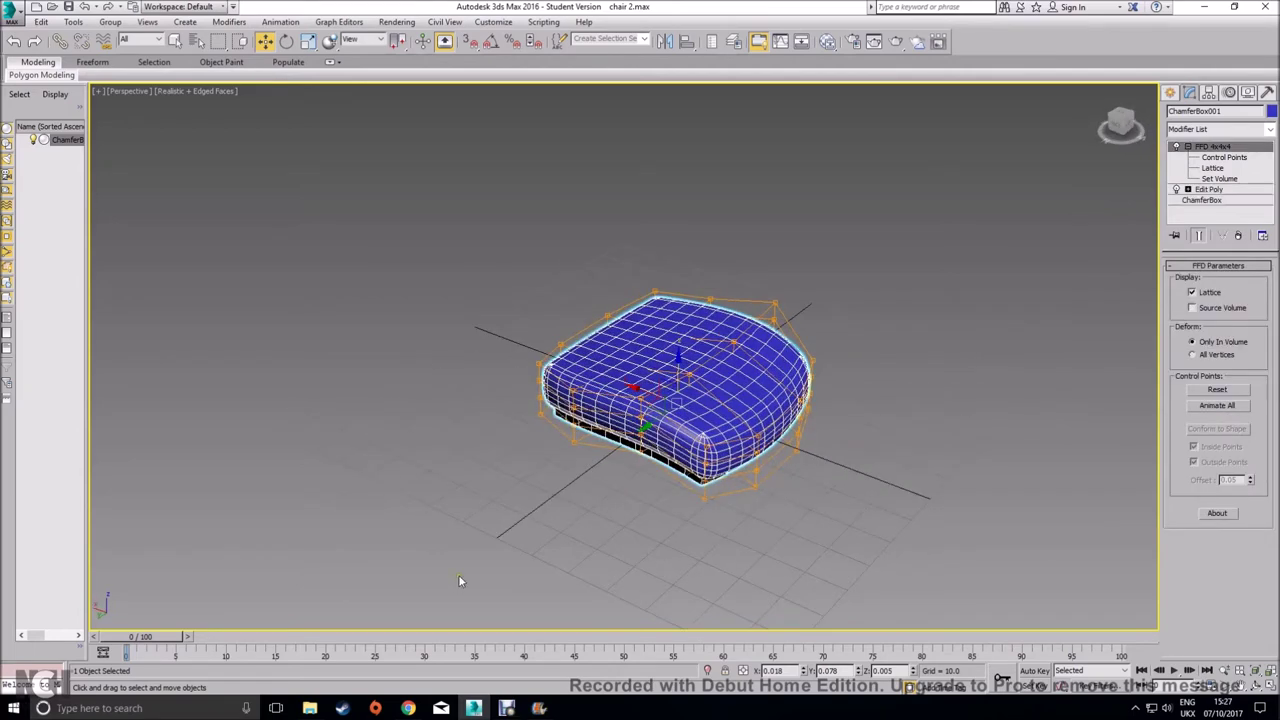
left_click(408, 708)
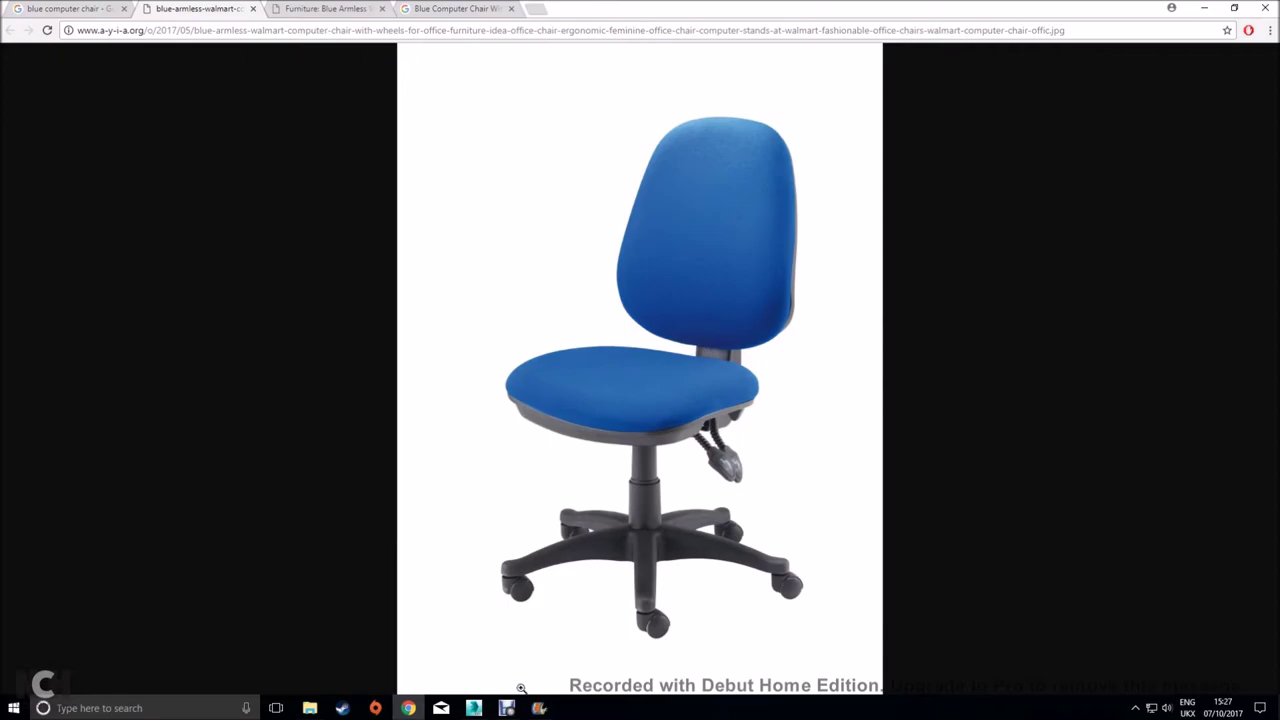
left_click(474, 708)
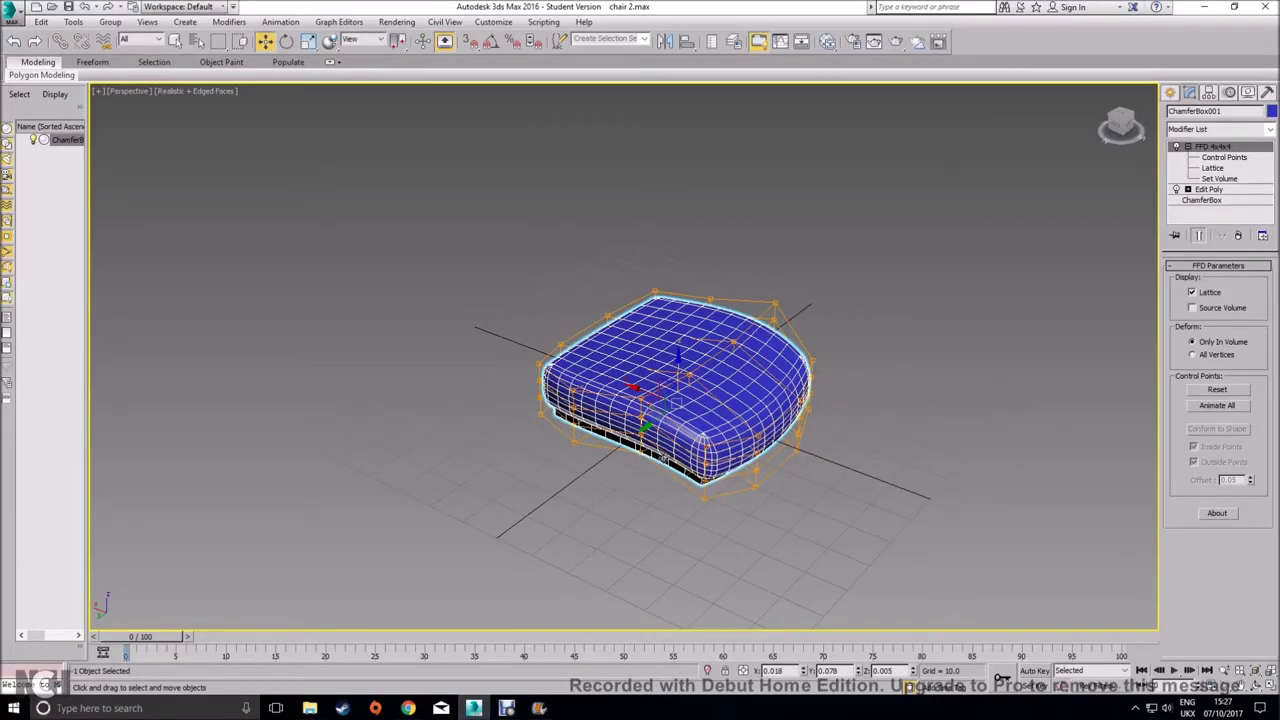
Set the seat's absolute world position to X 0, Y 0 and Z 0 with Move Transform Type-In
right_click(266, 42)
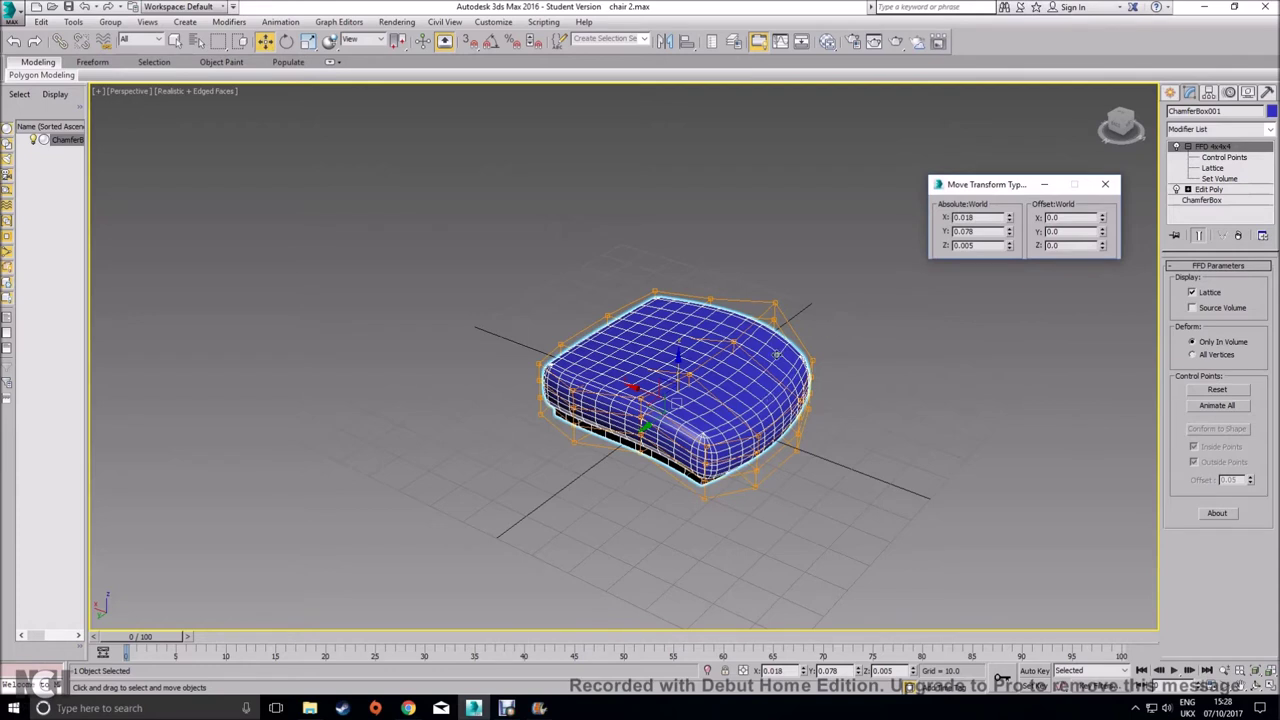
left_click_drag(988, 217, 849, 222)
type("0")
key("Tab")
type("0")
key("Tab")
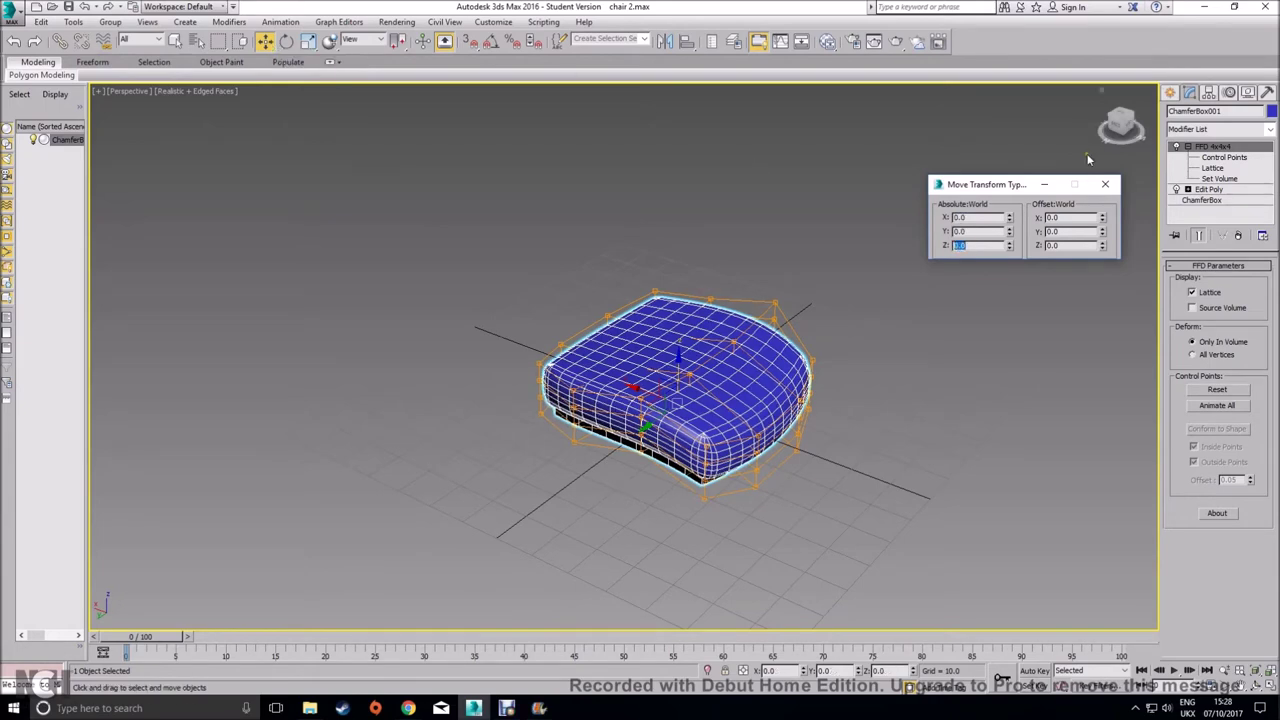
left_click(1105, 184)
scroll(778, 423, "up", 4)
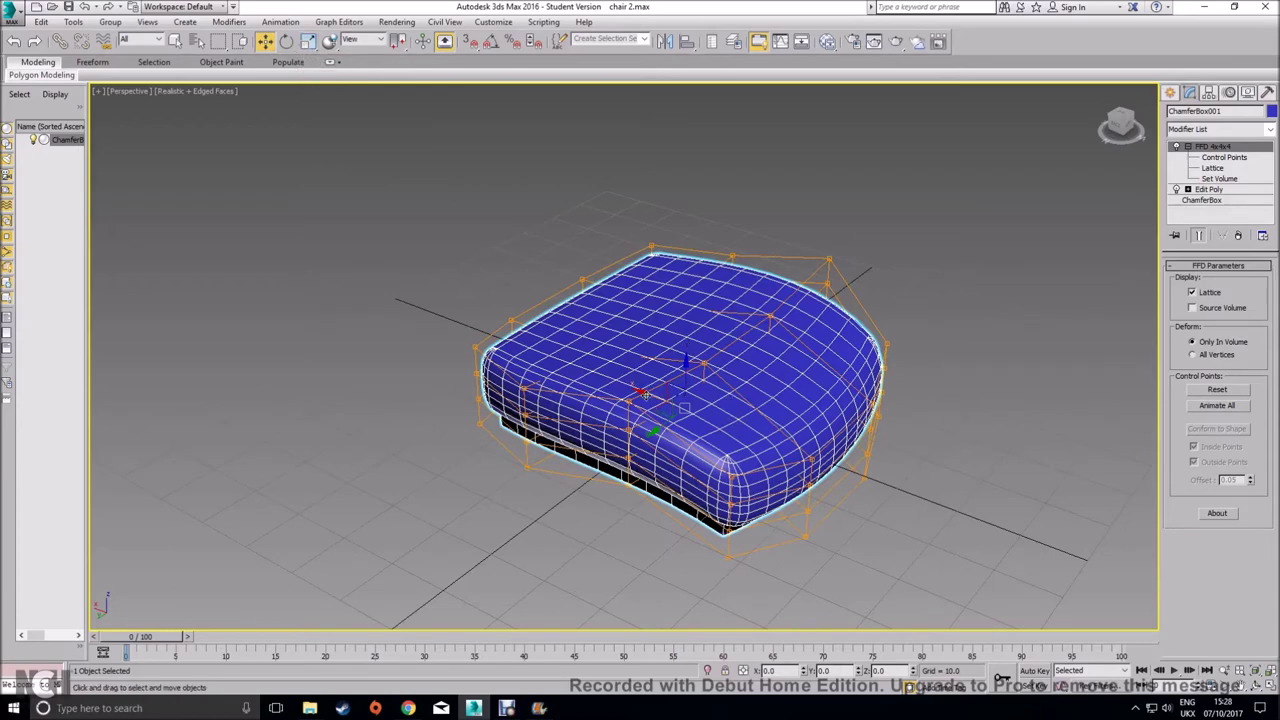
Clone the seat along the X axis, placing the duplicate at about X 58.4 beside the original
left_click(41, 22)
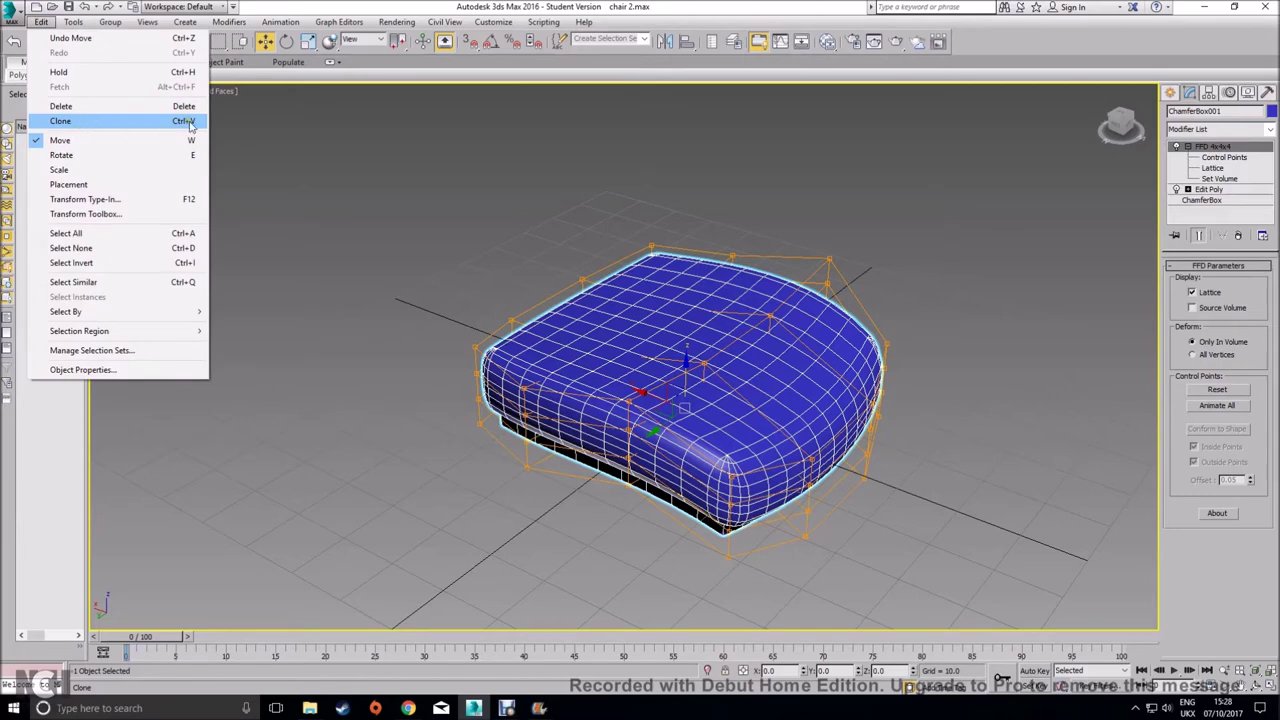
left_click(333, 6)
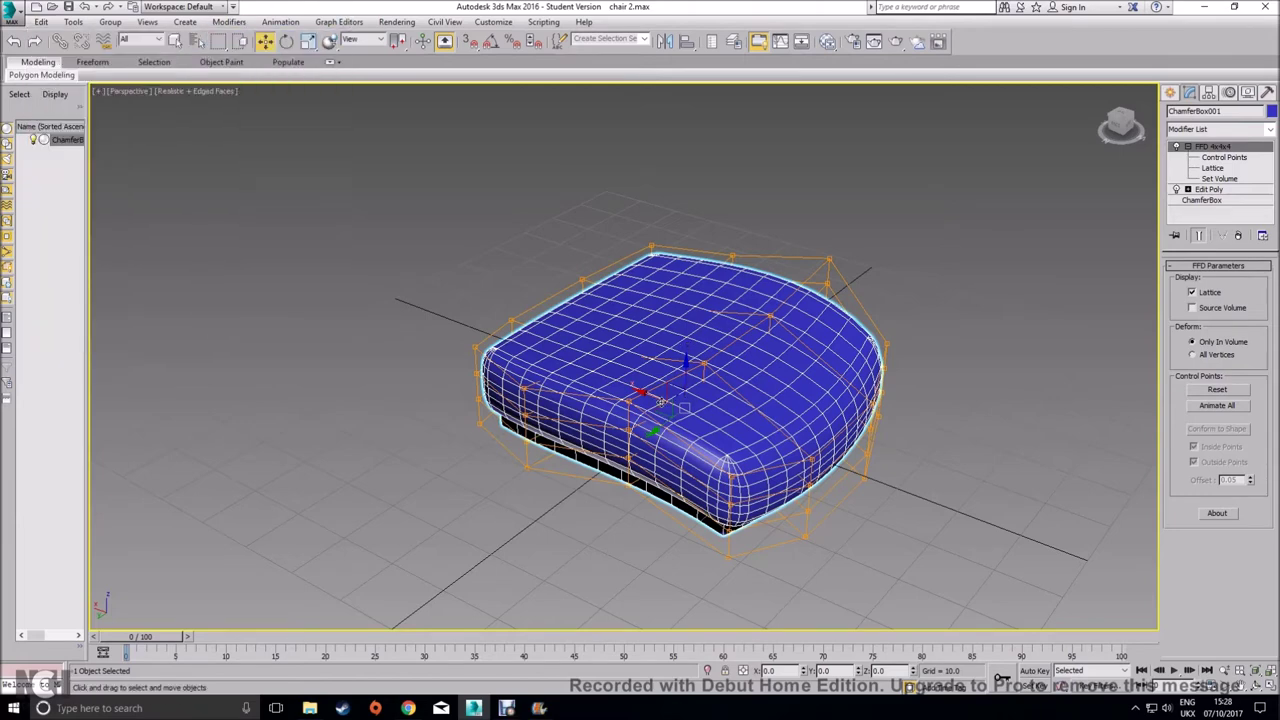
mouse_move(658, 400)
left_mouse_down("shift")
mouse_move(600, 396)
mouse_move(418, 306)
left_mouse_up("shift")
left_click(623, 408)
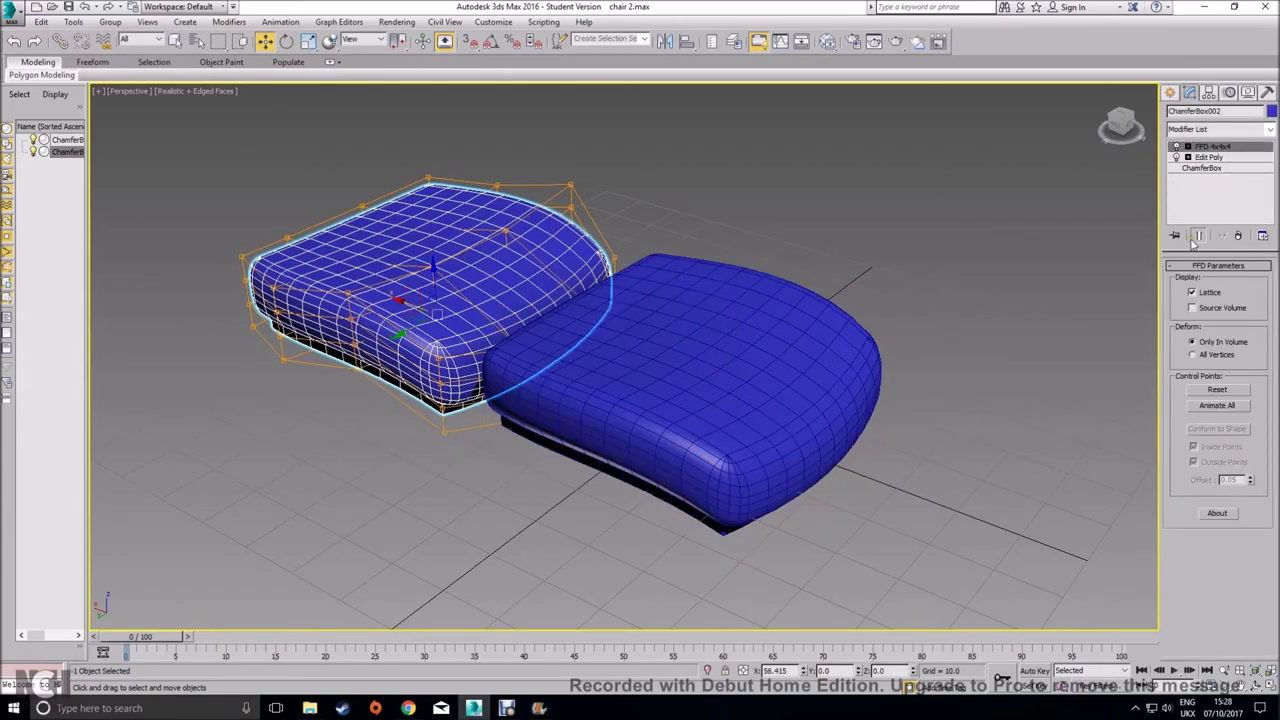
Rotate the duplicated seat upright by about -79 degrees around Y and move it to about X 45.6, Z 26 as the backrest
key("e")
left_click_drag(458, 295, 531, 390)
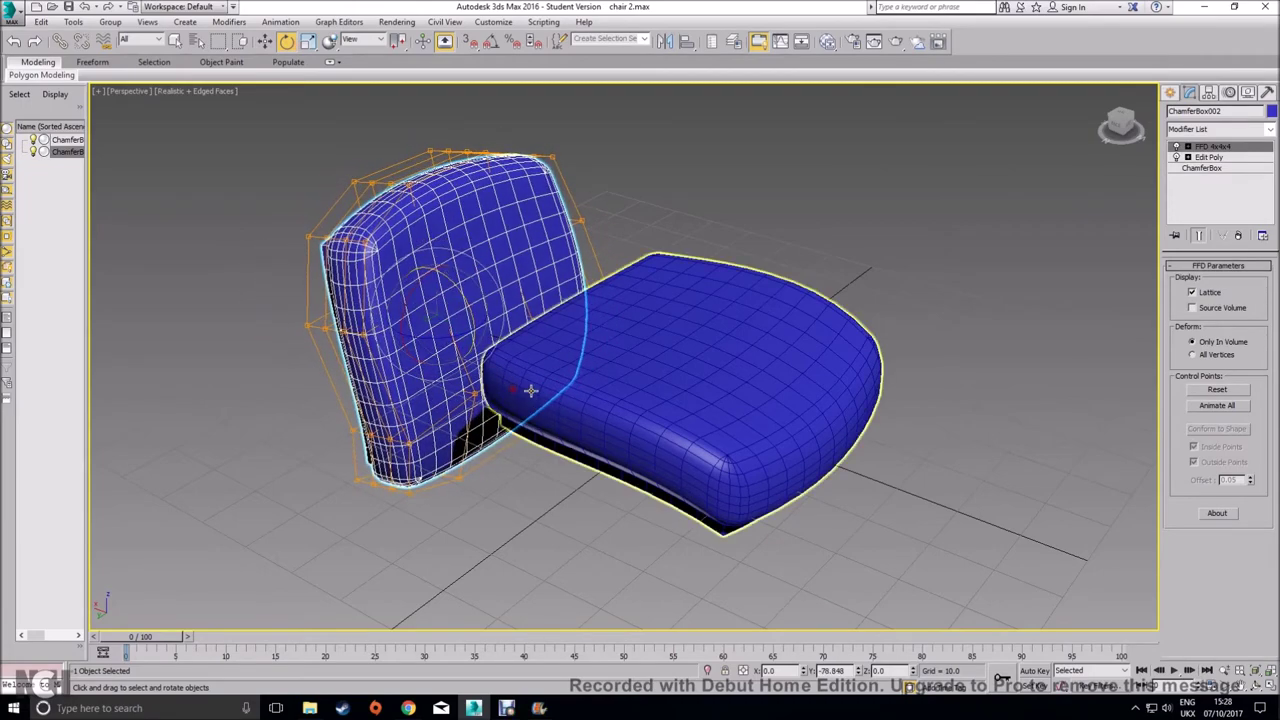
middle_click_drag(531, 390, 636, 412)
key("w")
left_click_drag(549, 324, 571, 225)
middle_click_drag(648, 371, 596, 208, "alt")
middle_click_drag(770, 370, 717, 405, "alt")
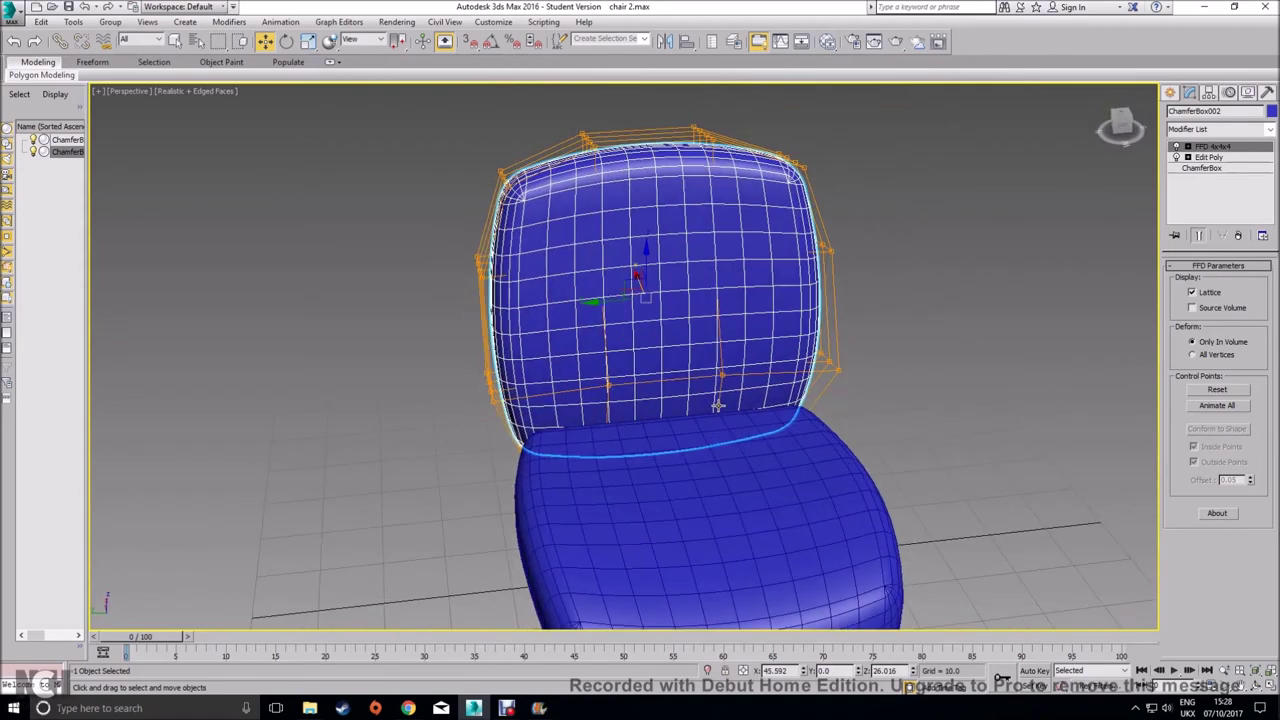
Raise the top FFD control points of the backrest to stretch it to roughly one and a half times its height
left_click(1189, 147)
left_click(1210, 158)
middle_click_drag(1086, 214, 795, 228, "alt")
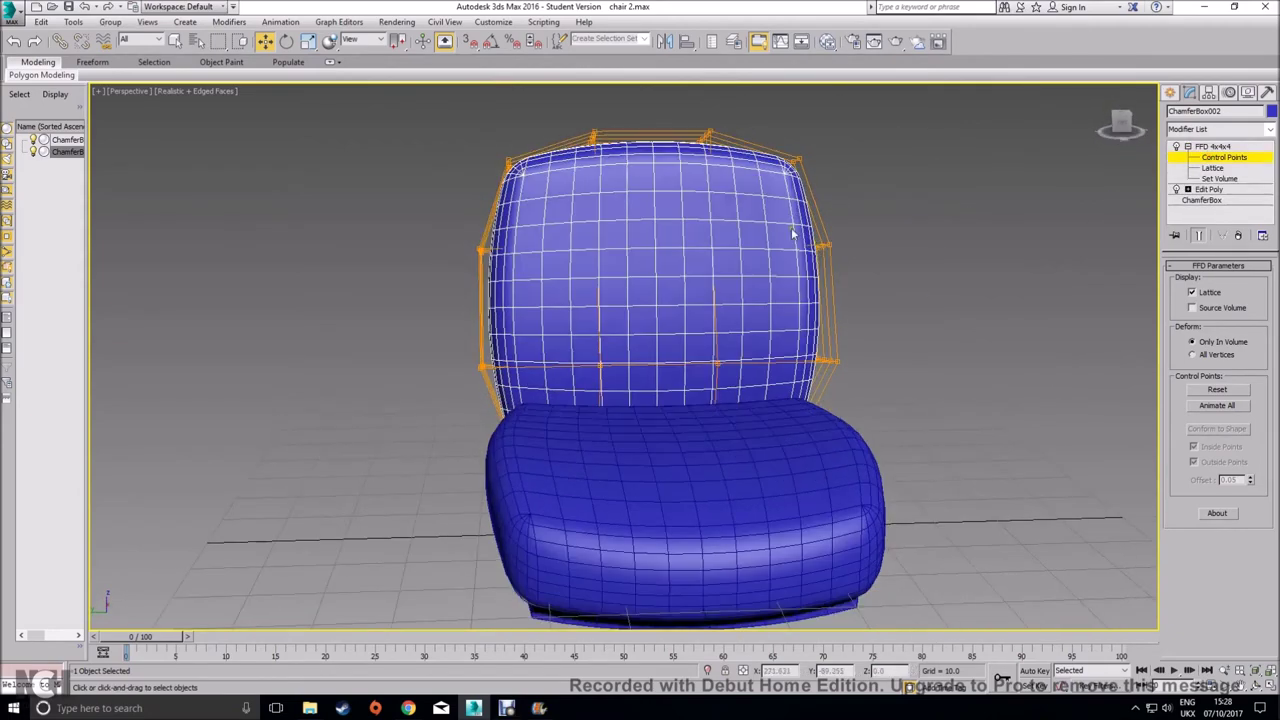
left_click_drag(426, 100, 808, 198)
middle_click_drag(808, 200, 739, 303, "alt")
left_click_drag(637, 186, 635, 14)
middle_click_drag(688, 235, 663, 326, "alt")
Scale the backrest's top FFD control points inward to taper its upper end
left_click_drag(392, 96, 824, 209)
middle_click_drag(824, 209, 782, 246, "alt")
left_click_drag(409, 109, 819, 207)
middle_click_drag(859, 259, 634, 306, "alt")
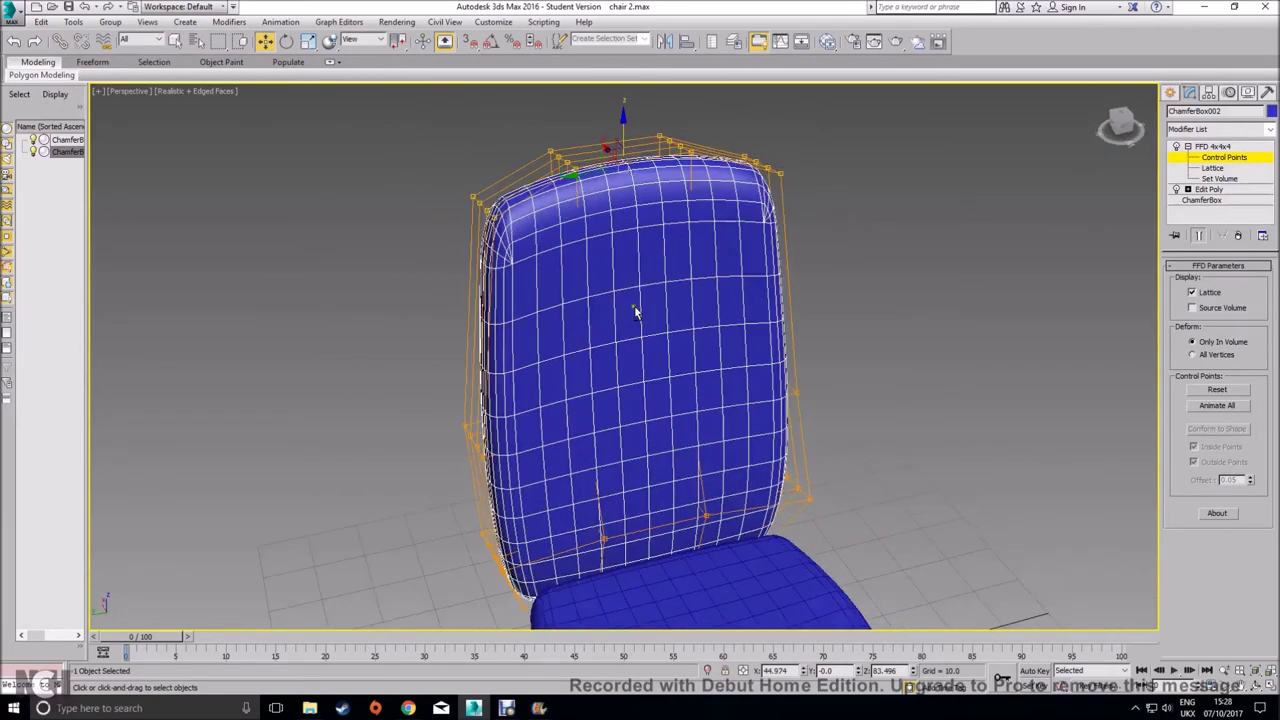
left_click(309, 42)
left_click_drag(599, 190, 620, 175)
Check the blue chair photo in Chrome, return to 3ds Max and raise the backrest's two lower corner groups of control points slightly
left_click(408, 708)
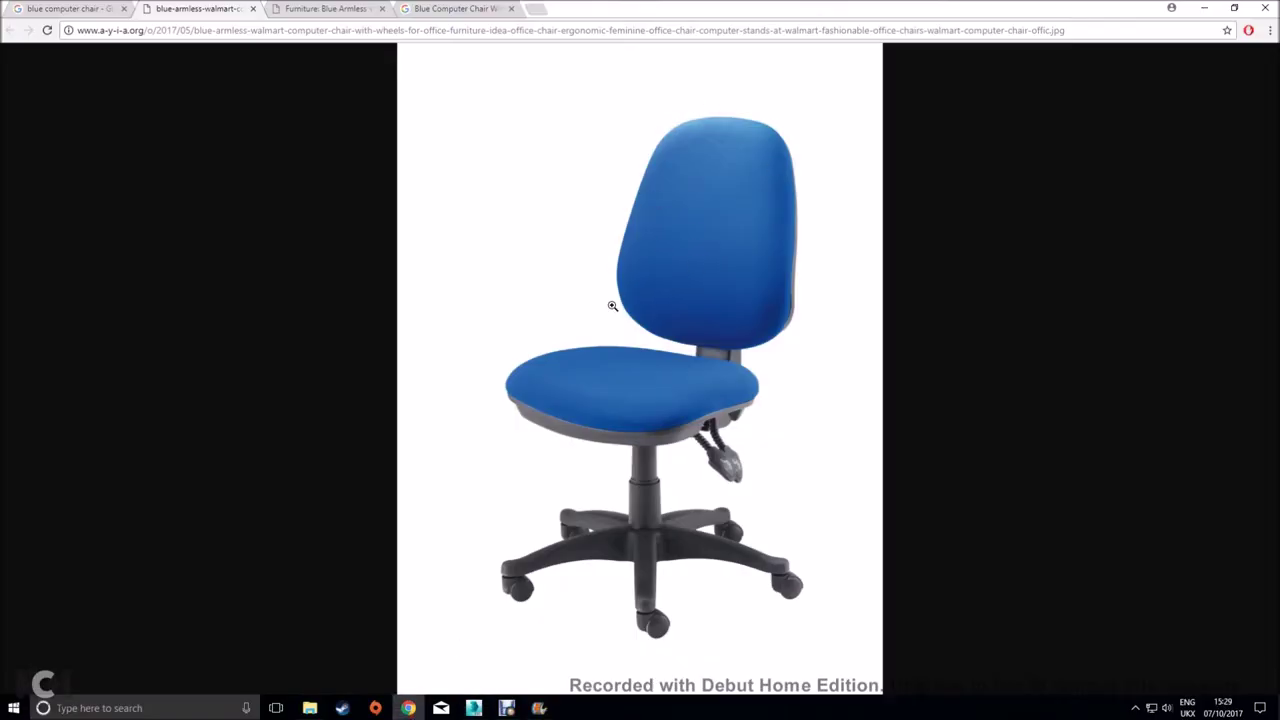
left_click(474, 708)
middle_click_drag(678, 487, 898, 434, "alt")
left_click_drag(568, 447, 663, 520)
left_click_drag(981, 516, 919, 443, "ctrl")
key("w")
left_click_drag(784, 440, 787, 410)
Try scaling the backrest's lower corner control points, and undo the scaling
key("r")
left_click_drag(837, 458, 874, 469)
key("ctrl+z")
Scale the control points along both lower sides of the backrest slightly outward, then leave control point editing and deselect the backrest
left_click_drag(560, 360, 658, 484)
left_click_drag(1014, 492, 922, 354, "ctrl")
left_click_drag(828, 423, 838, 422)
middle_click_drag(690, 452, 873, 483, "alt")
left_click(1240, 158)
left_click(1028, 352)
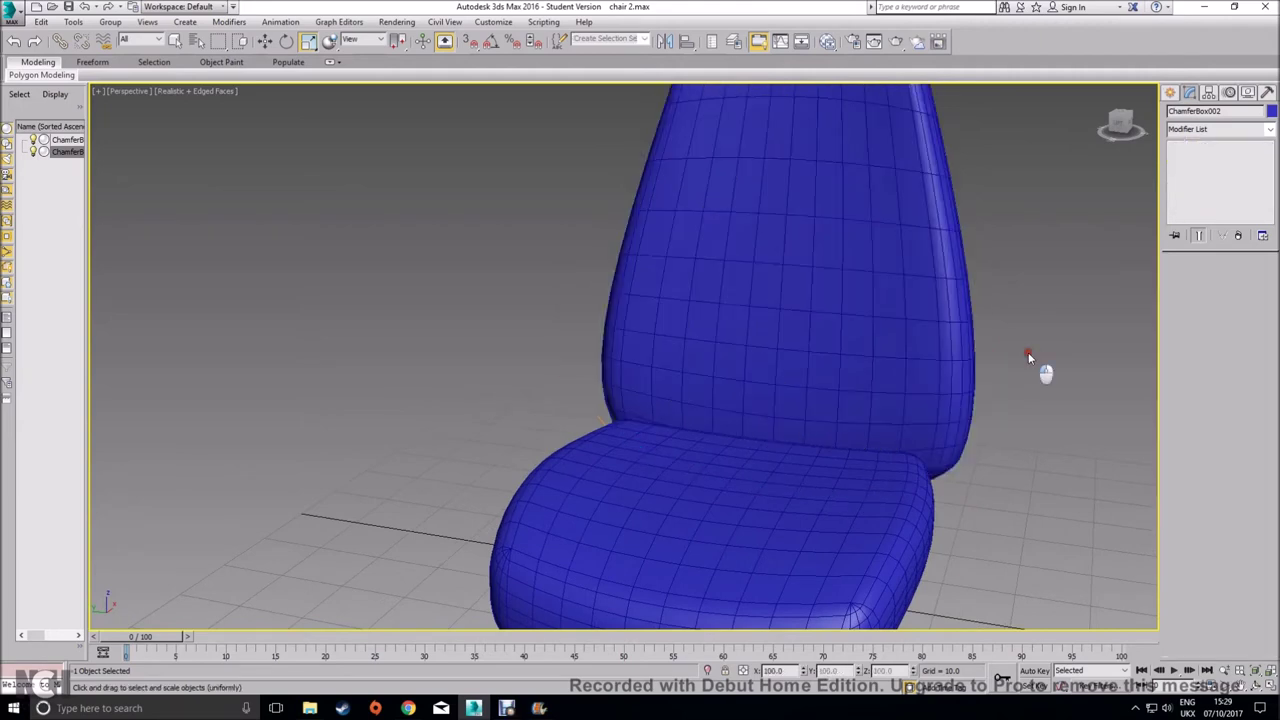
Move the backrest away from the seat's rear edge to about X 40.3, Z 32.3
scroll(1050, 338, "down", 3)
middle_click_drag(867, 428, 772, 488, "alt")
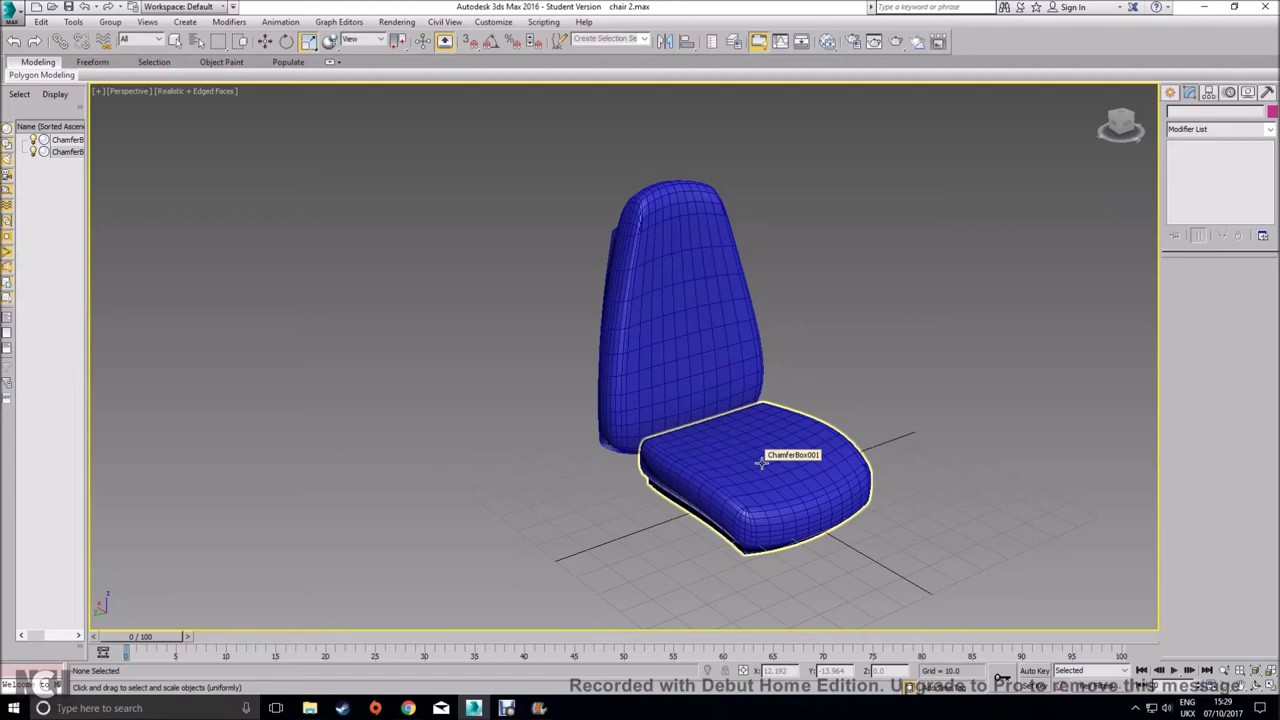
middle_click_drag(763, 469, 684, 447, "alt")
scroll(677, 457, "up", 3)
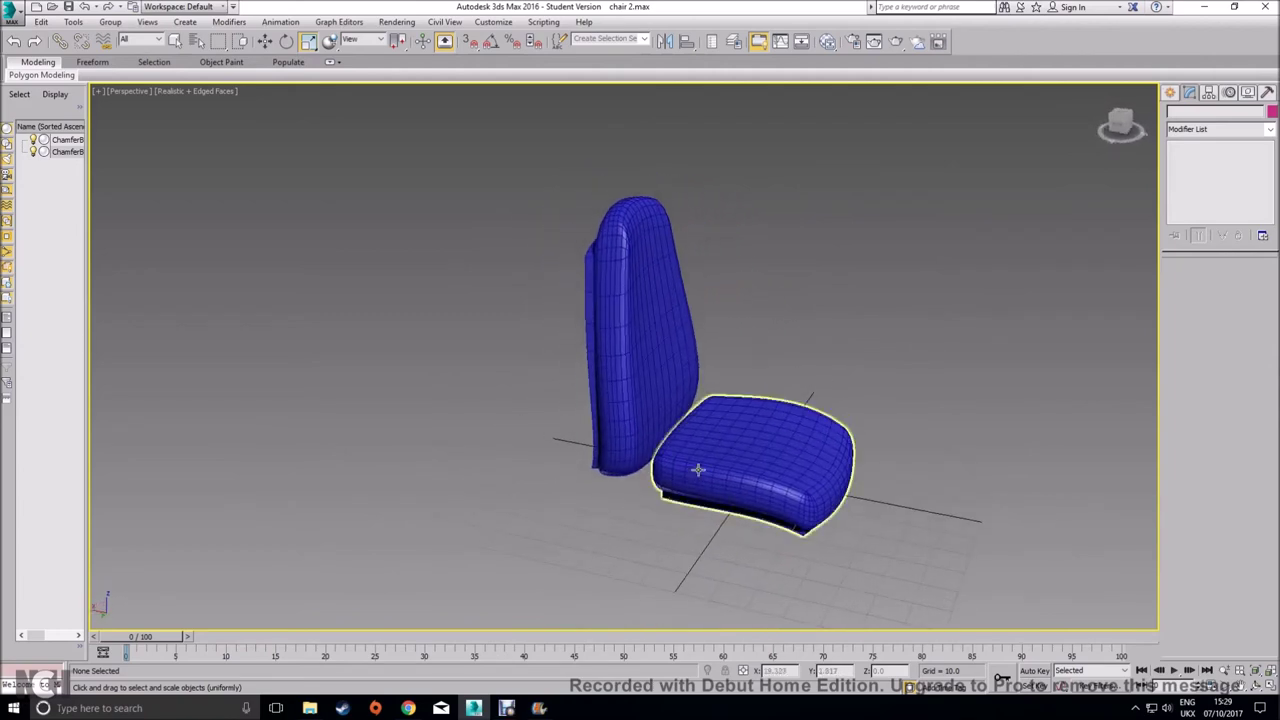
left_click(671, 429)
key("w")
mouse_move(606, 322)
left_mouse_down()
mouse_move(608, 296)
mouse_move(584, 329)
left_mouse_up()
middle_click_drag(584, 329, 576, 518, "alt")
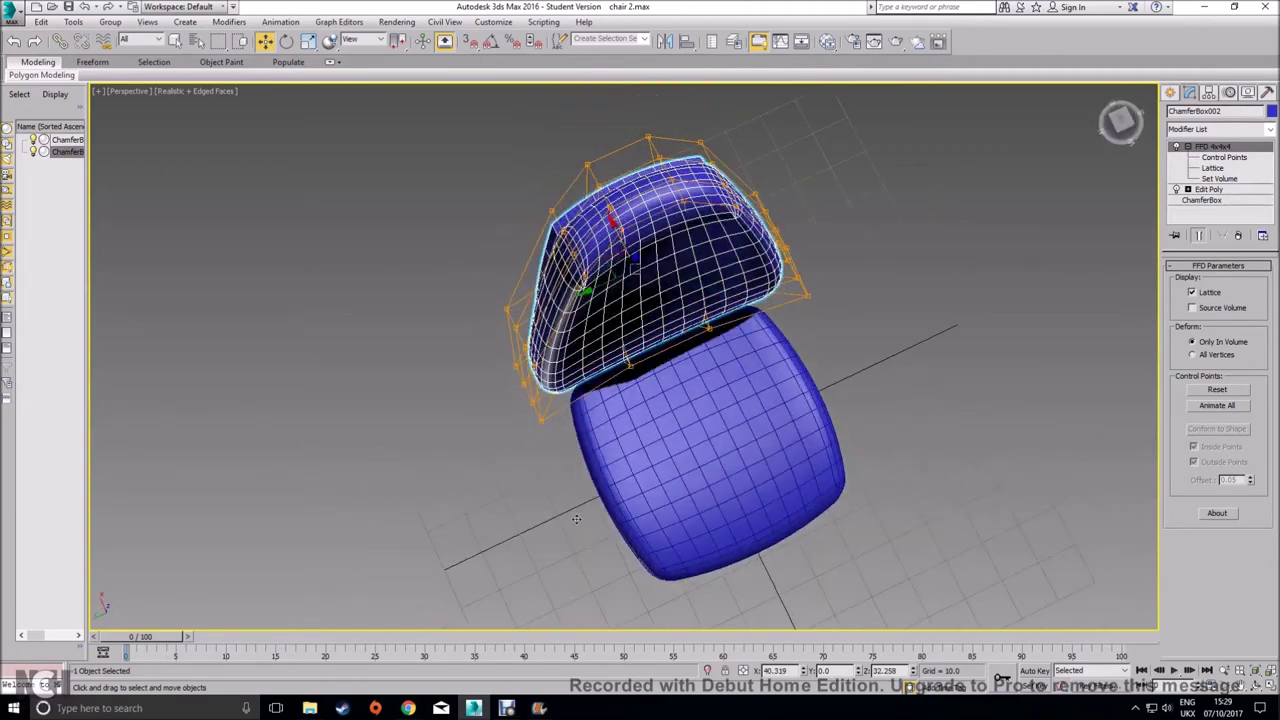
Examine the gap and undersides where backrest and seat meet, compare them with the chair photo in Chrome, and return to 3ds Max
left_click(881, 376)
middle_click_drag(881, 376, 765, 423, "alt")
middle_click_drag(816, 320, 755, 300, "alt")
middle_click_drag(726, 428, 714, 397, "alt")
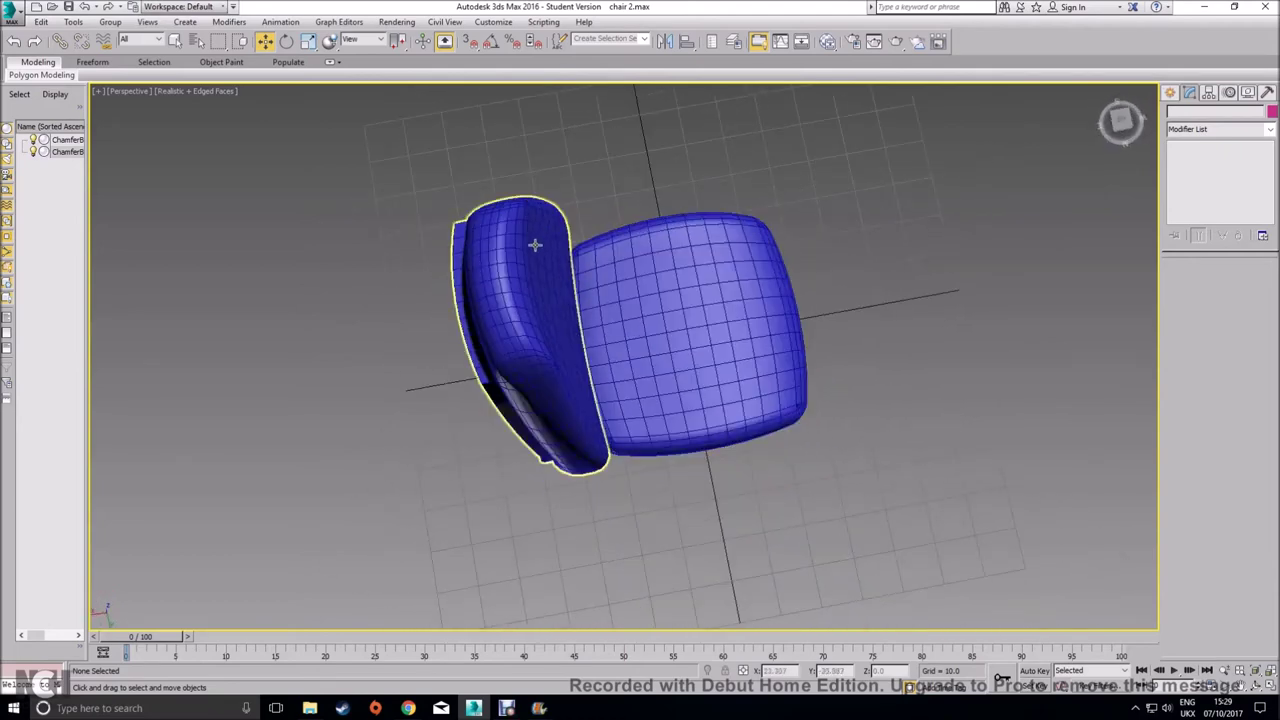
middle_click_drag(726, 457, 680, 428, "alt")
scroll(680, 428, "up", 6)
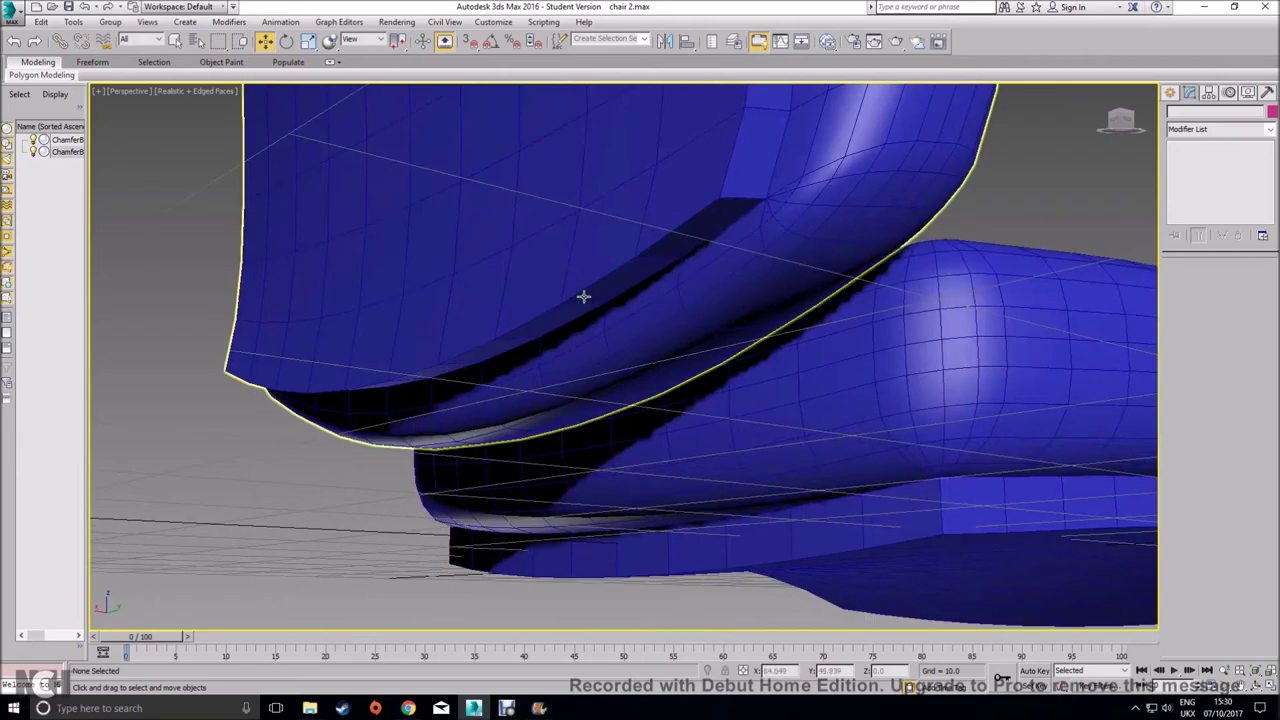
scroll(544, 321, "down", 2)
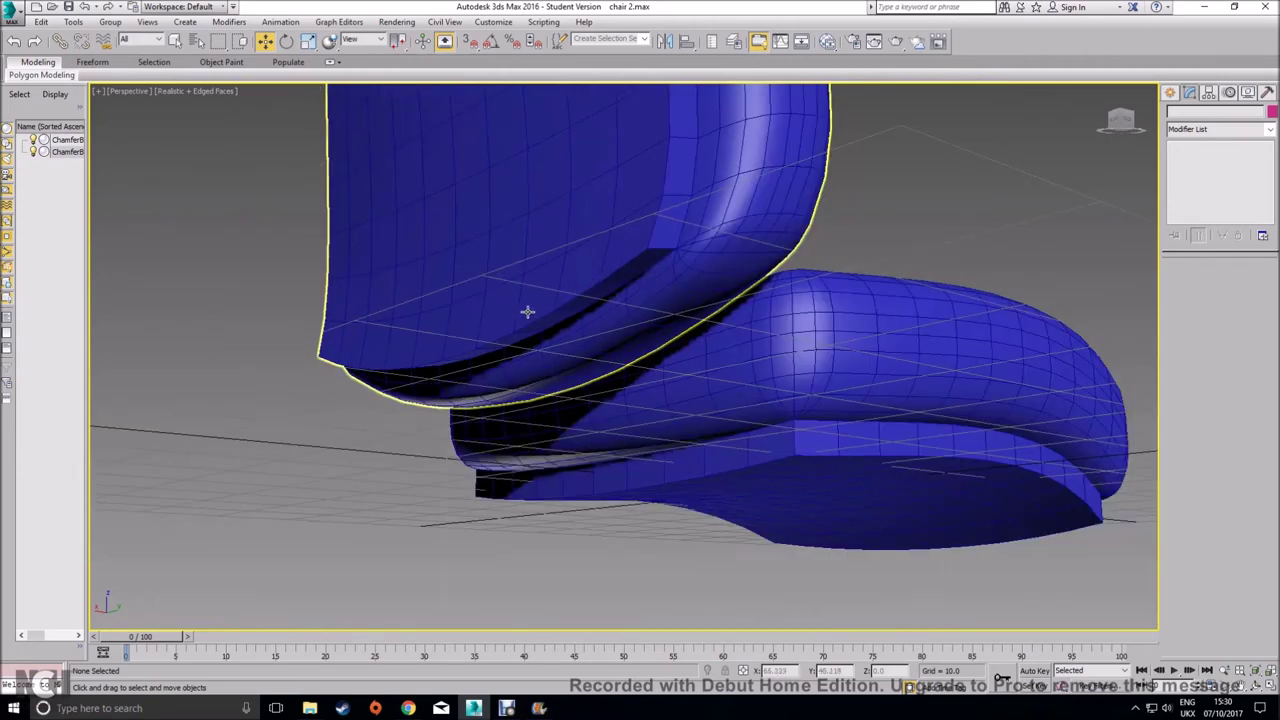
left_click(434, 451)
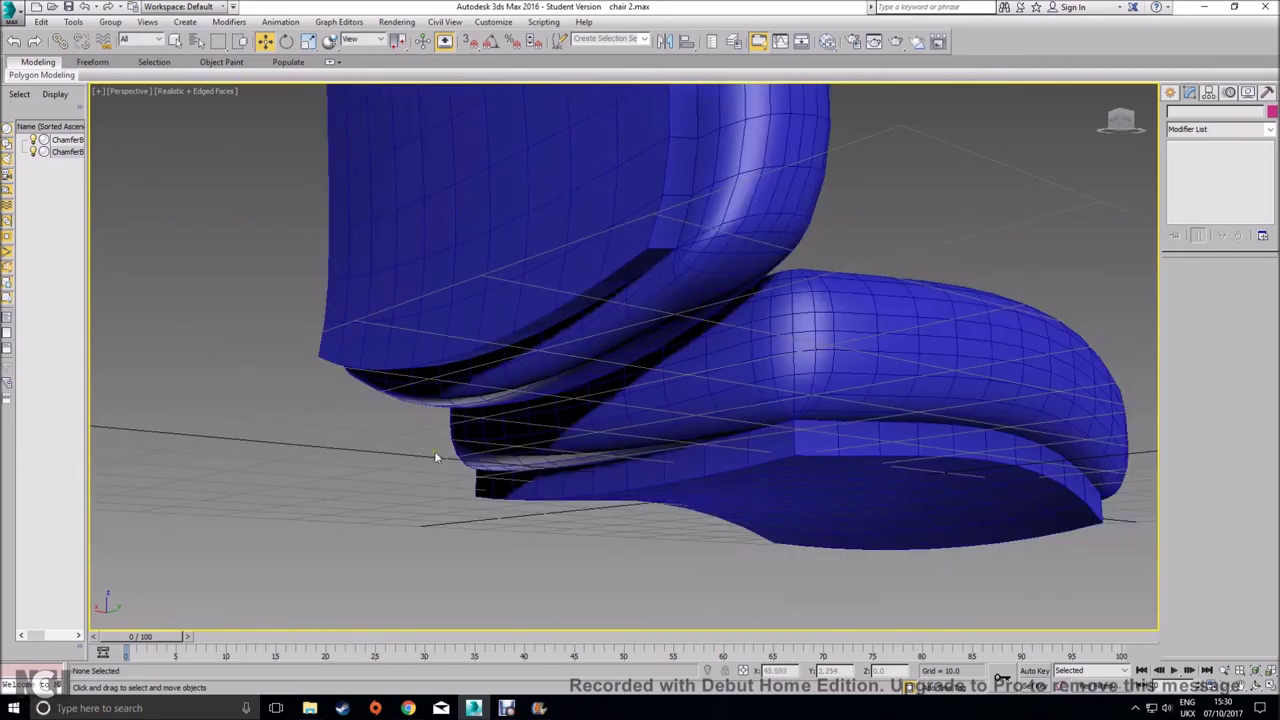
left_click(410, 706)
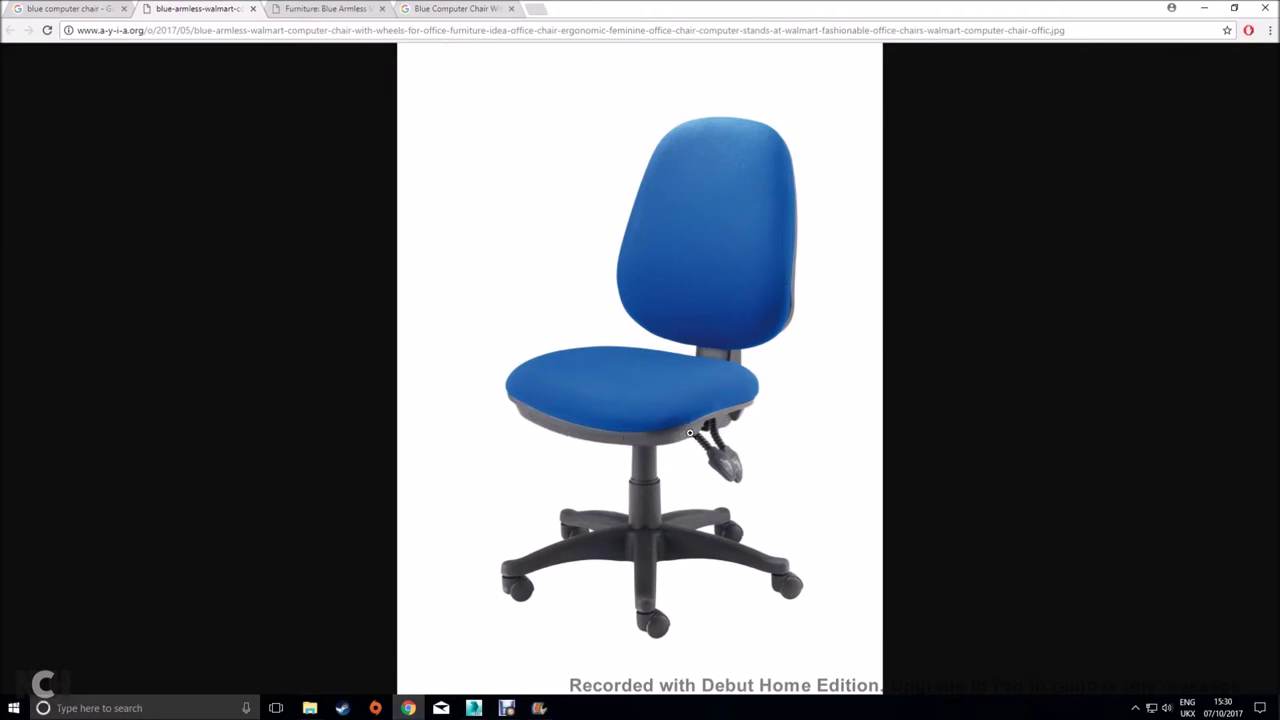
left_click(474, 707)
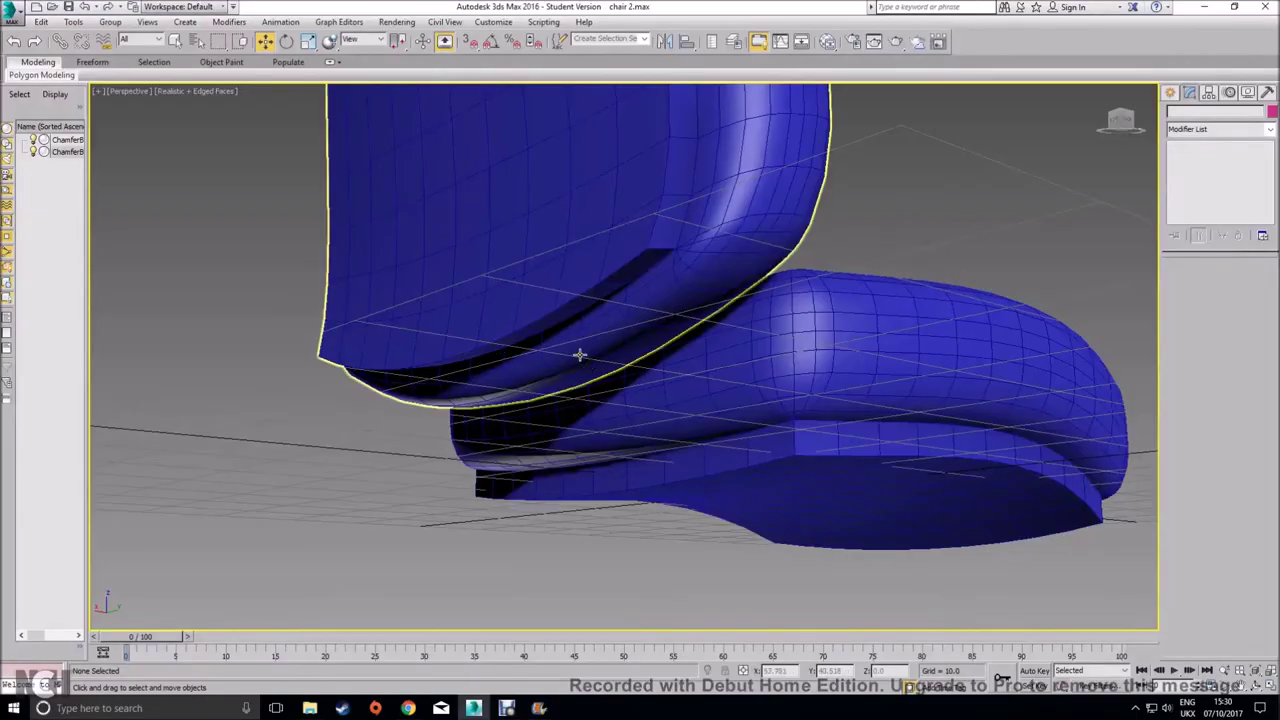
Create a chamfer box about 19.3 long, 12.6 wide and 3.9 high with a 0.87 fillet behind the chair
middle_click_drag(540, 325, 676, 331, "alt")
left_click(1171, 92)
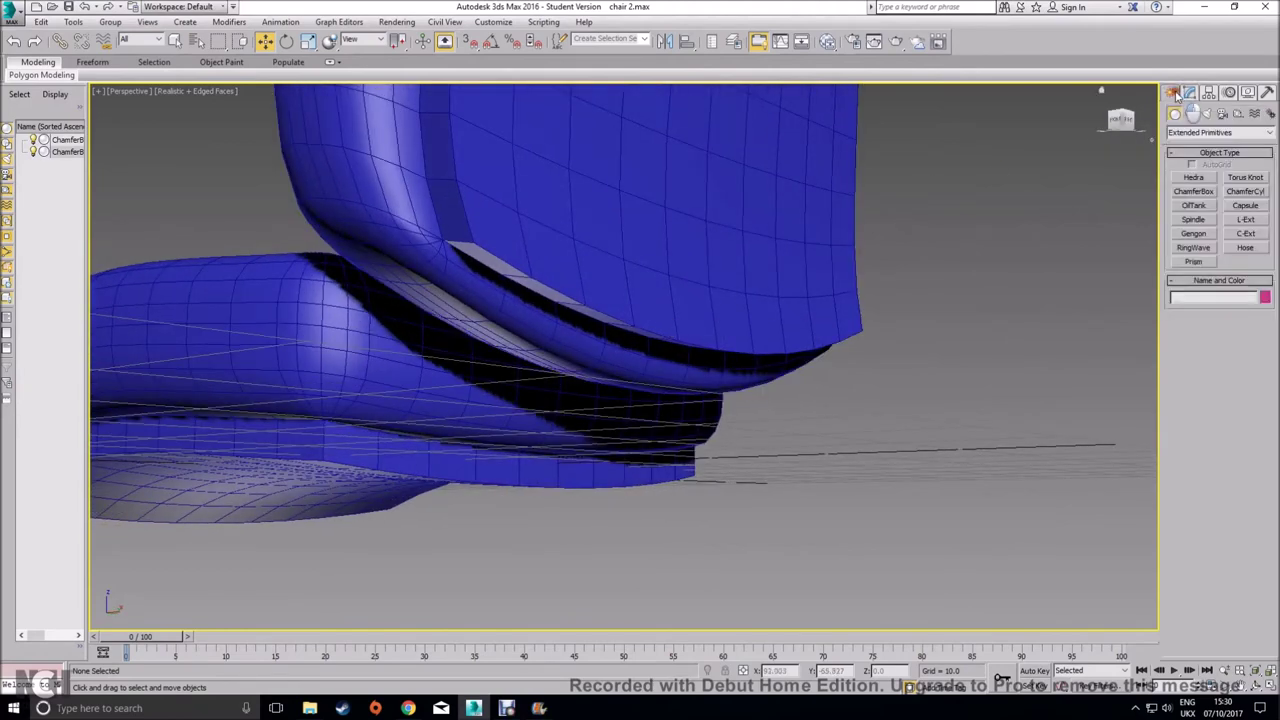
left_click(1193, 192)
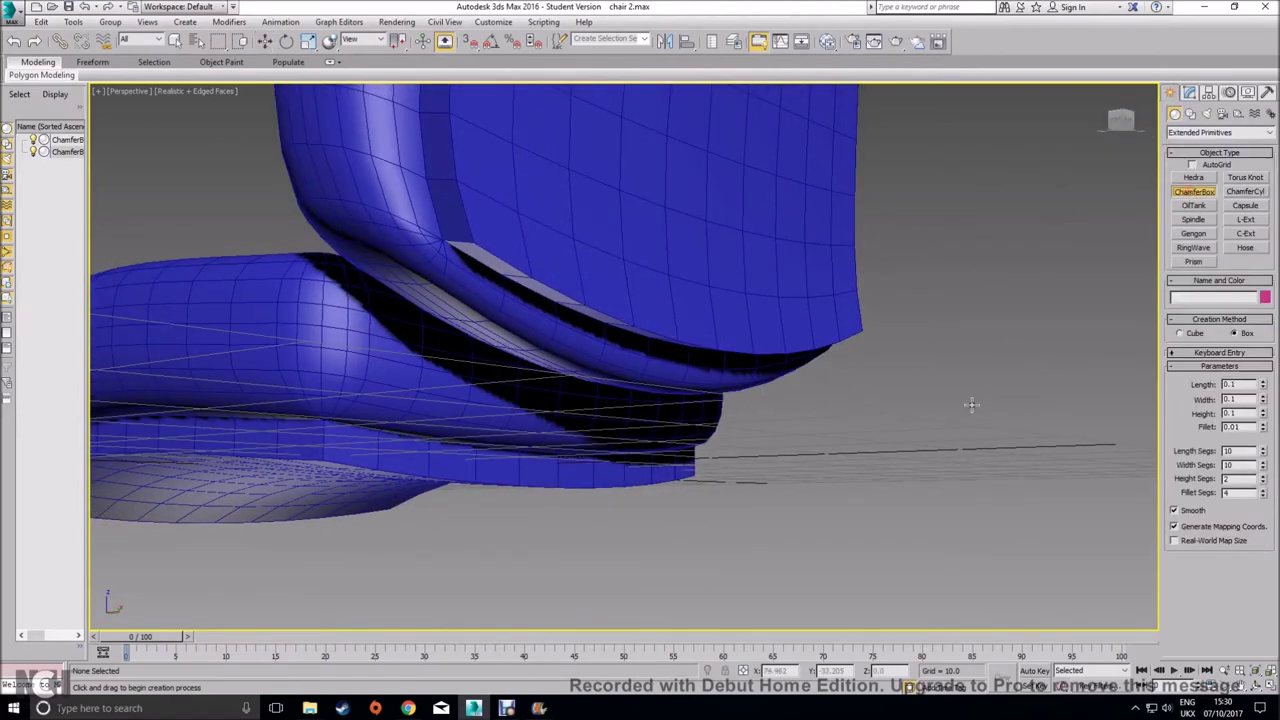
middle_click_drag(786, 497, 680, 329, "alt")
middle_click_drag(795, 392, 581, 300, "alt")
middle_click_drag(825, 358, 632, 406)
left_click_drag(712, 339, 831, 442)
left_click(830, 400)
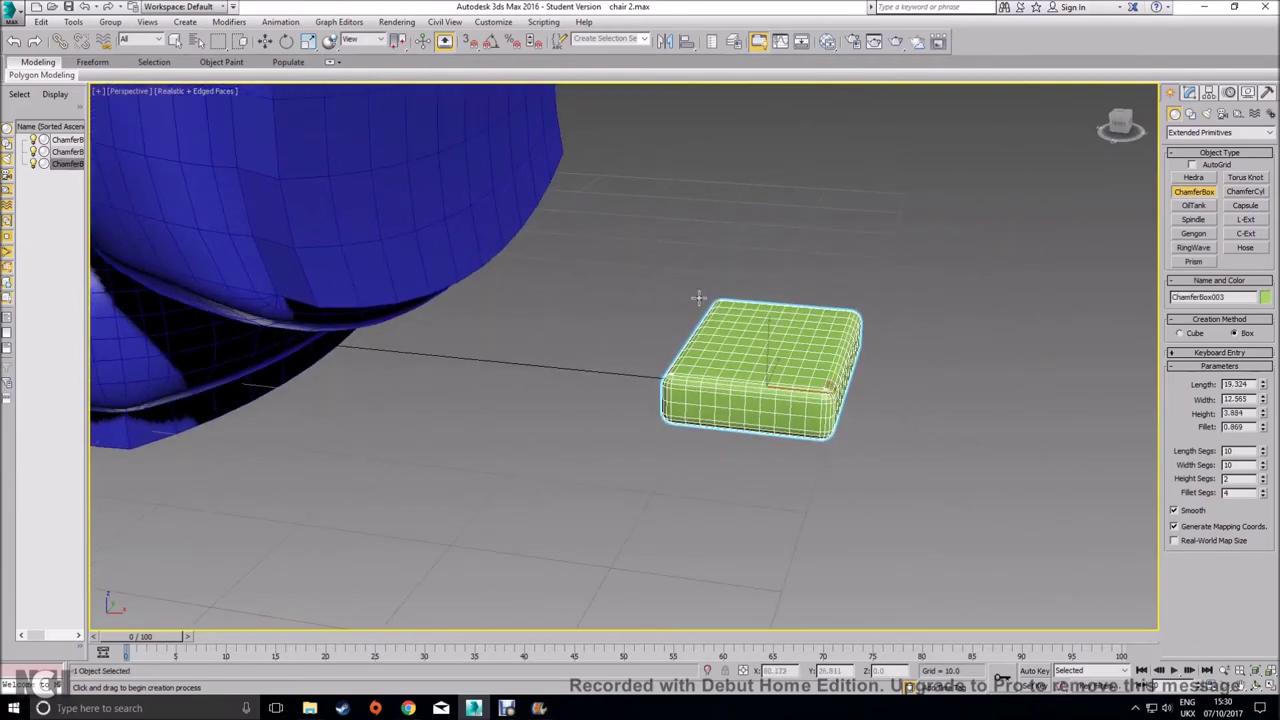
Set the new chamfer box to 3 length segments, 3 width segments and 1 height segment
left_click(265, 41)
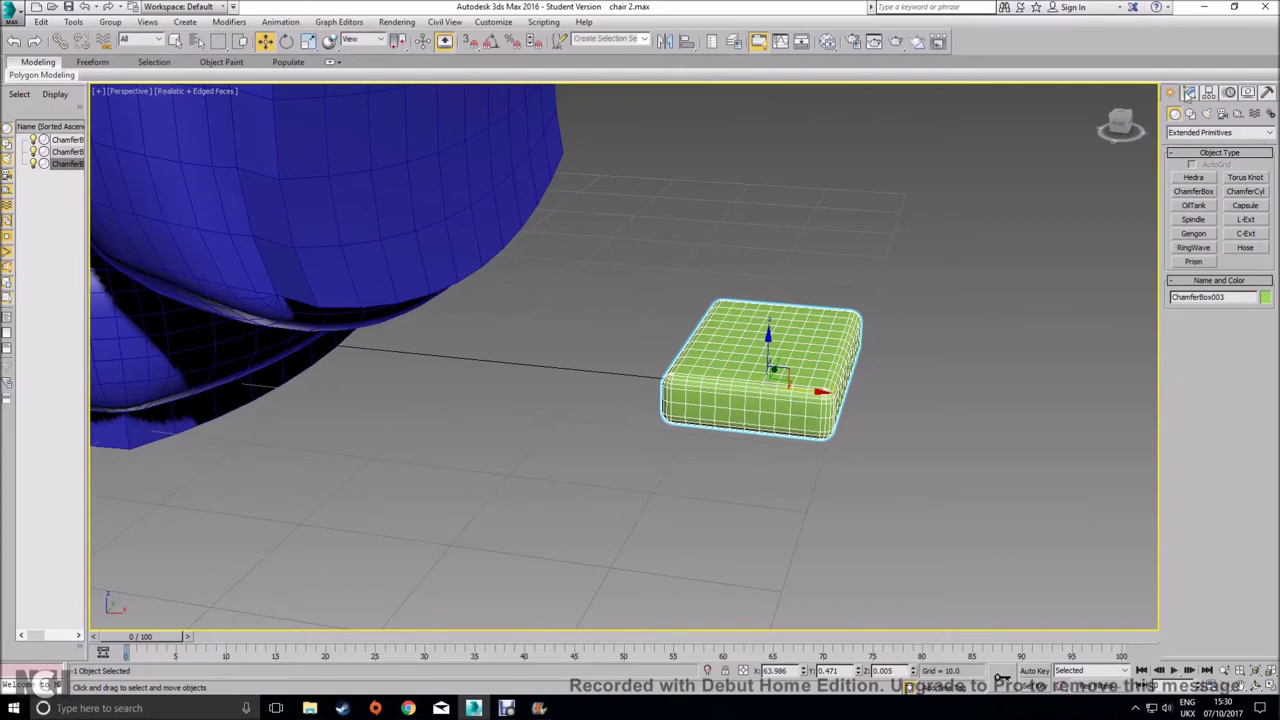
left_click(1189, 92)
double_click(1232, 350)
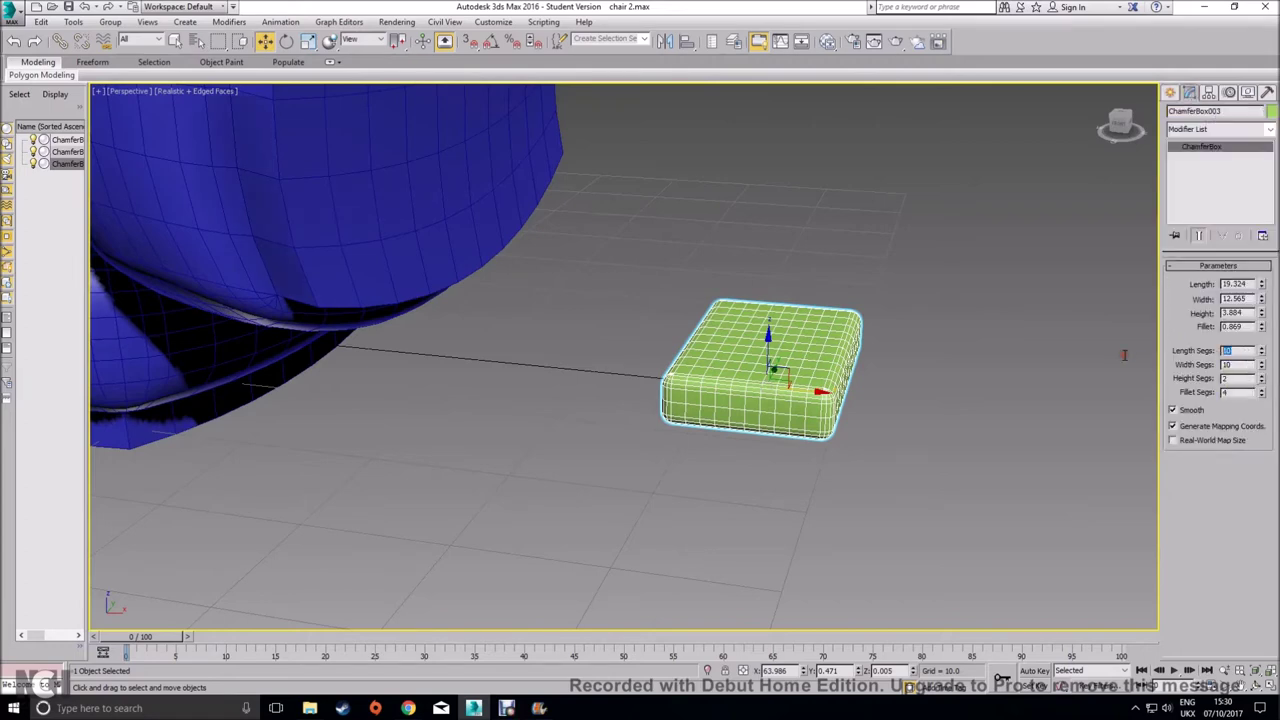
type("3")
key("Tab")
type("3")
key("Tab")
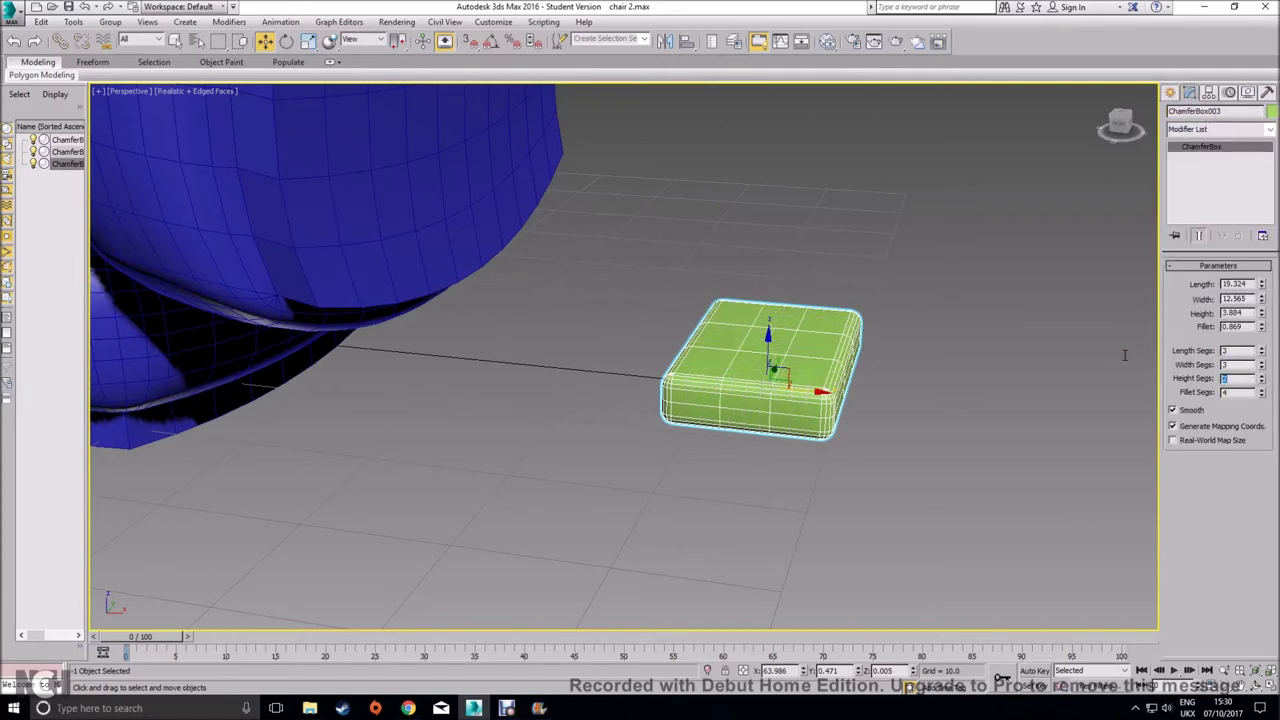
key("Return")
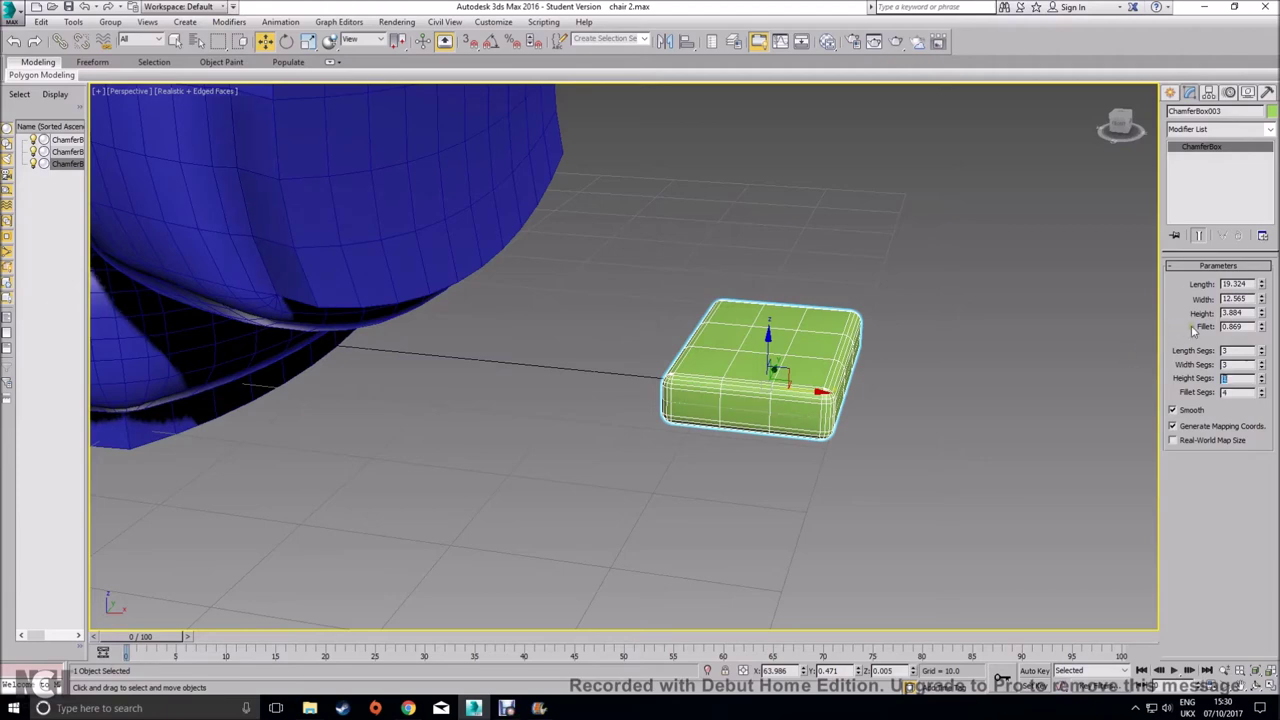
Set the new chamfer box's length to 15, width to 25 and height to 3
left_click_drag(1262, 285, 1186, 281)
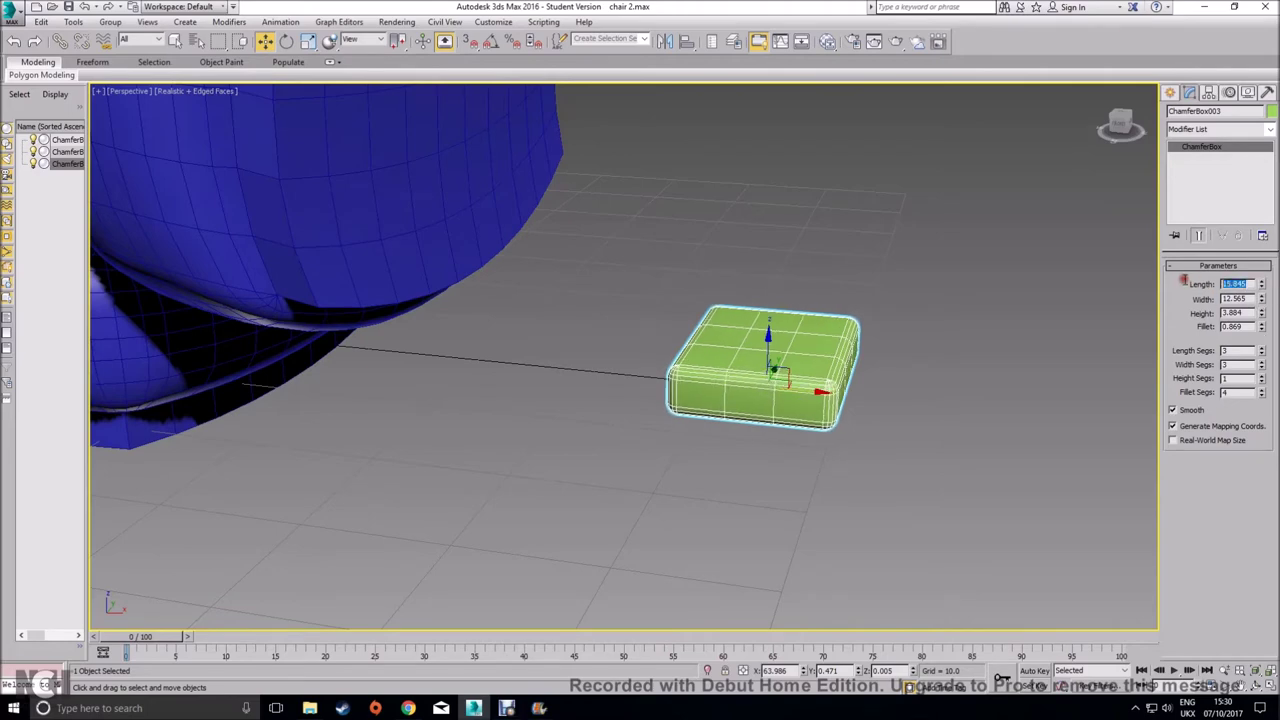
type("15")
key("Return")
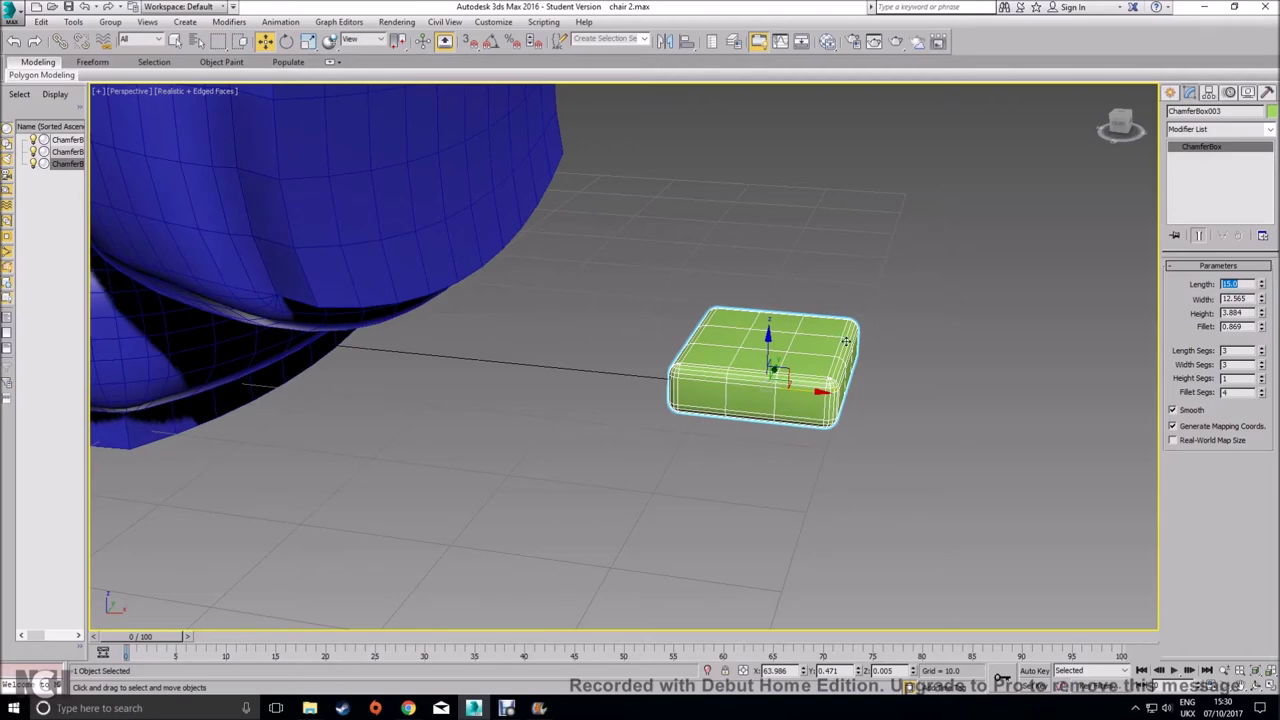
left_click_drag(1262, 299, 1263, 310)
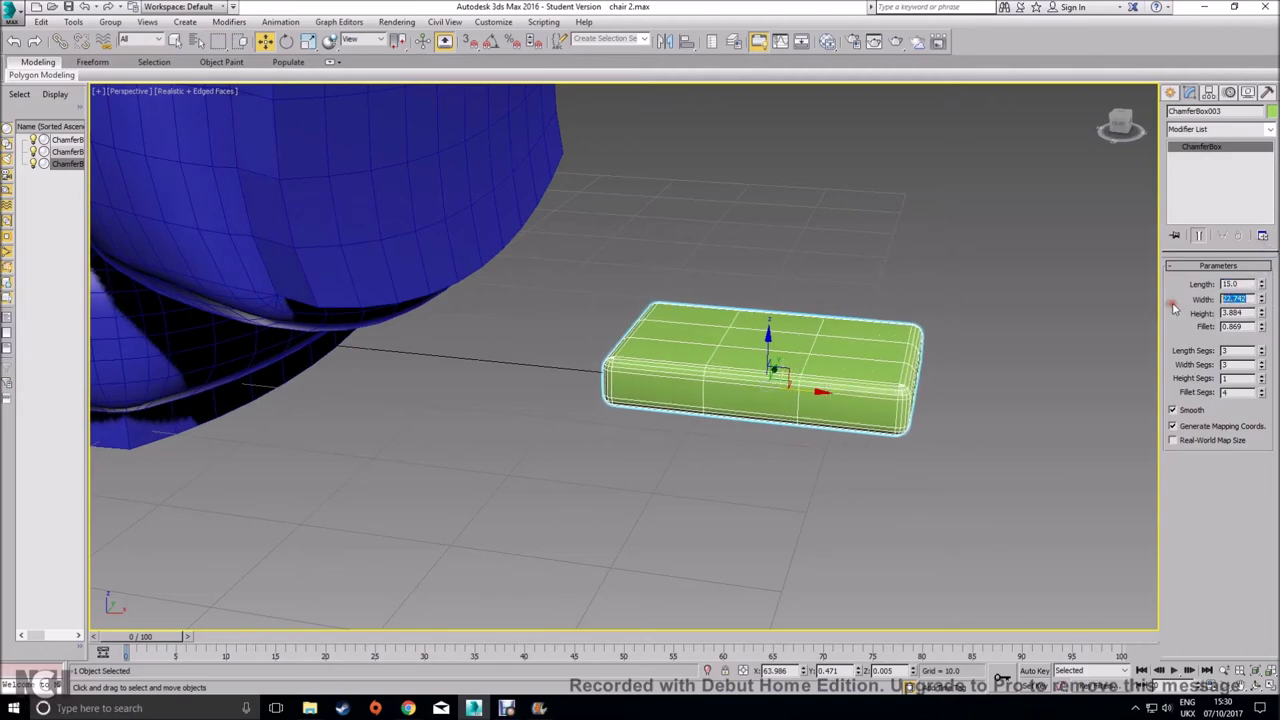
type("25")
key("Return")
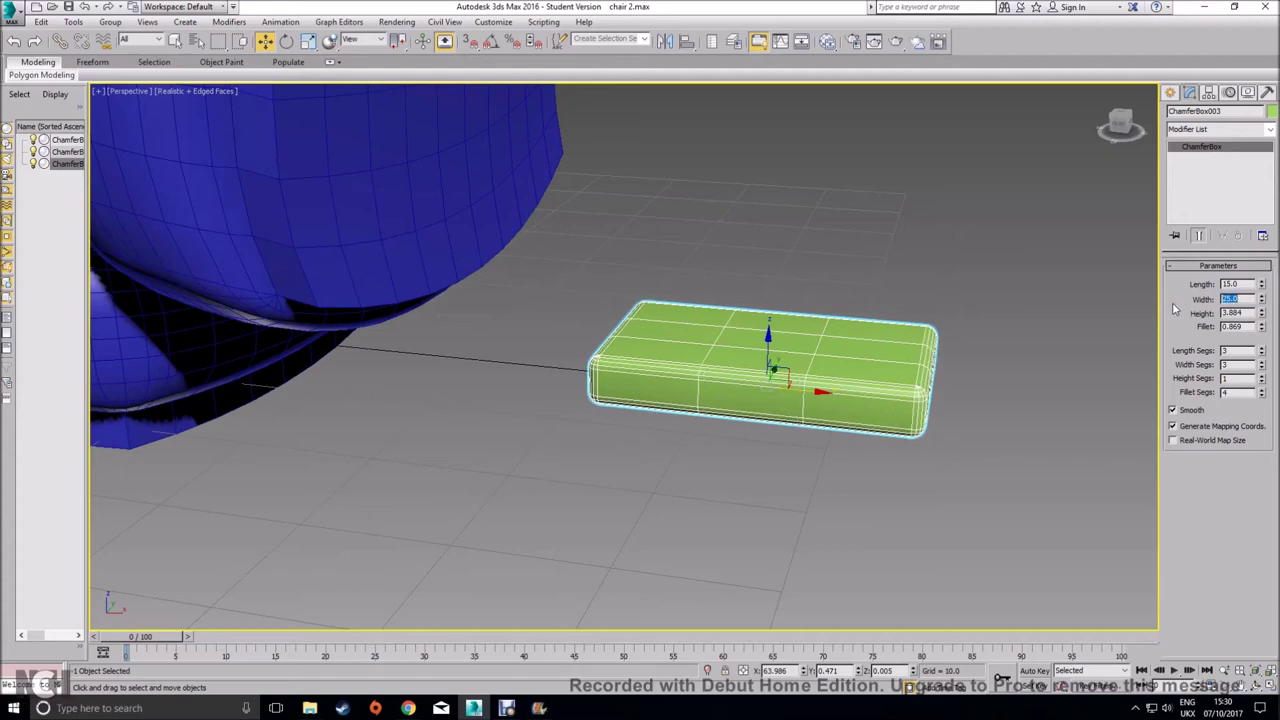
key("Tab")
key("Return")
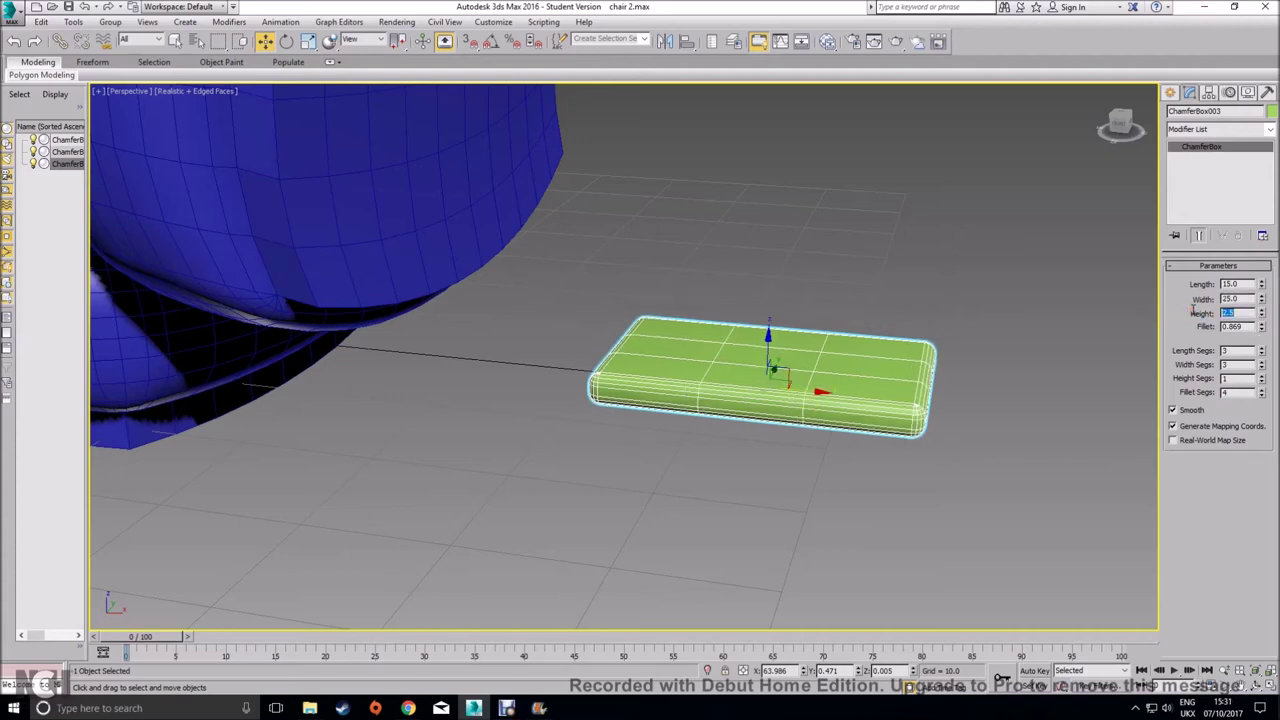
type("5")
key("Return")
Move the chamfer box to about X 34.9, Z -1.8 so it projects from under the seat's rear
middle_click_drag(732, 339, 383, 322, "alt")
left_click_drag(415, 337, 416, 363)
middle_click_drag(402, 406, 559, 430, "alt")
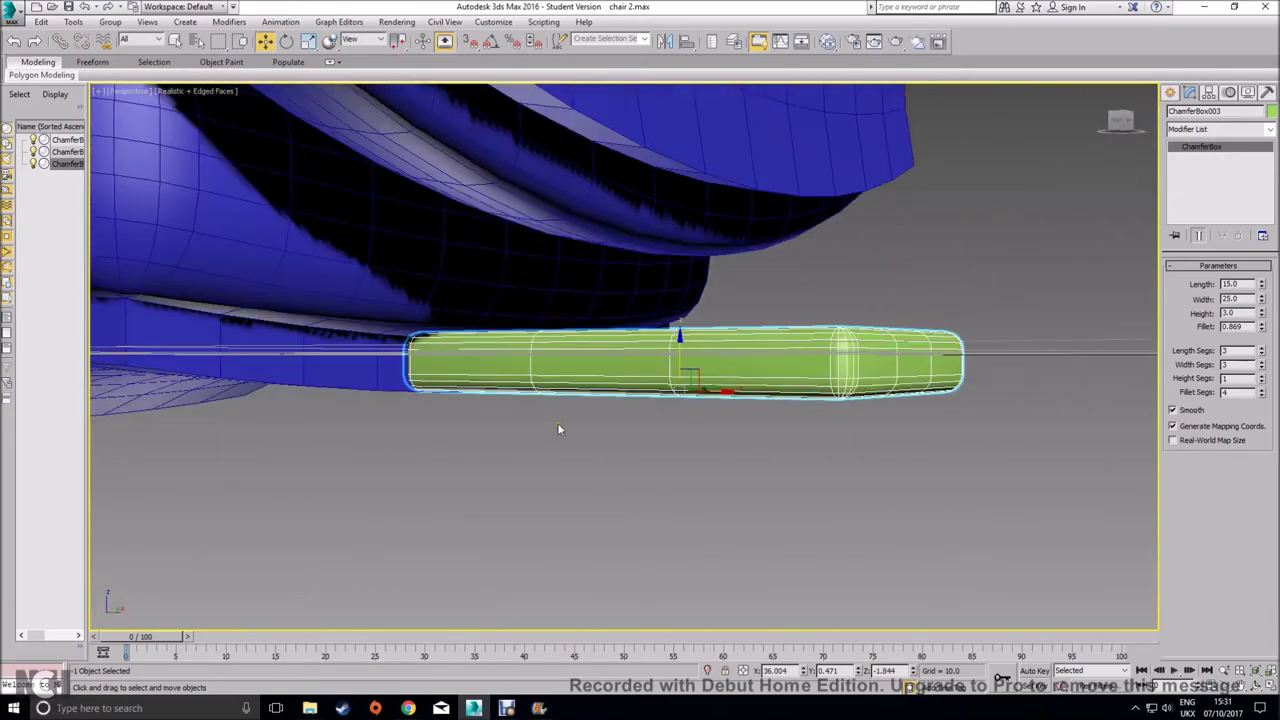
middle_click_drag(727, 394, 728, 427, "alt")
middle_click_drag(730, 270, 720, 349, "alt")
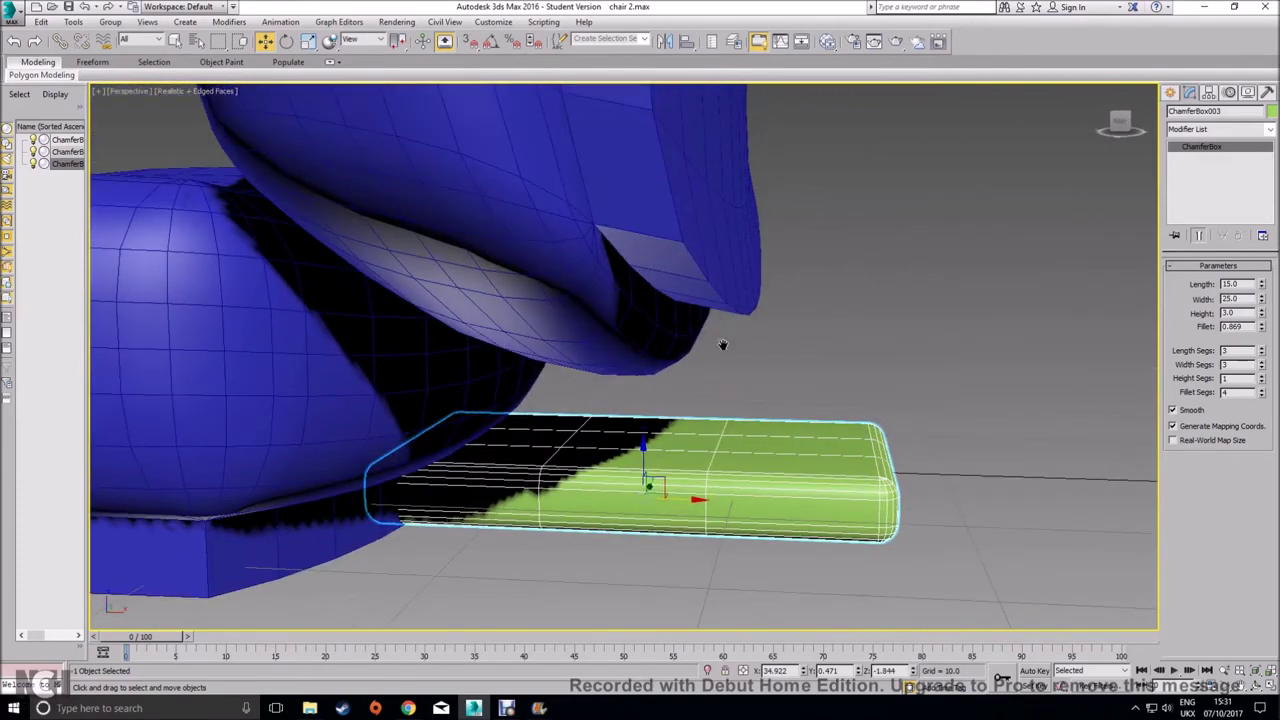
Apply a Bend modifier to the new chamfer box with an angle of -160 along the X bend axis
key("b")
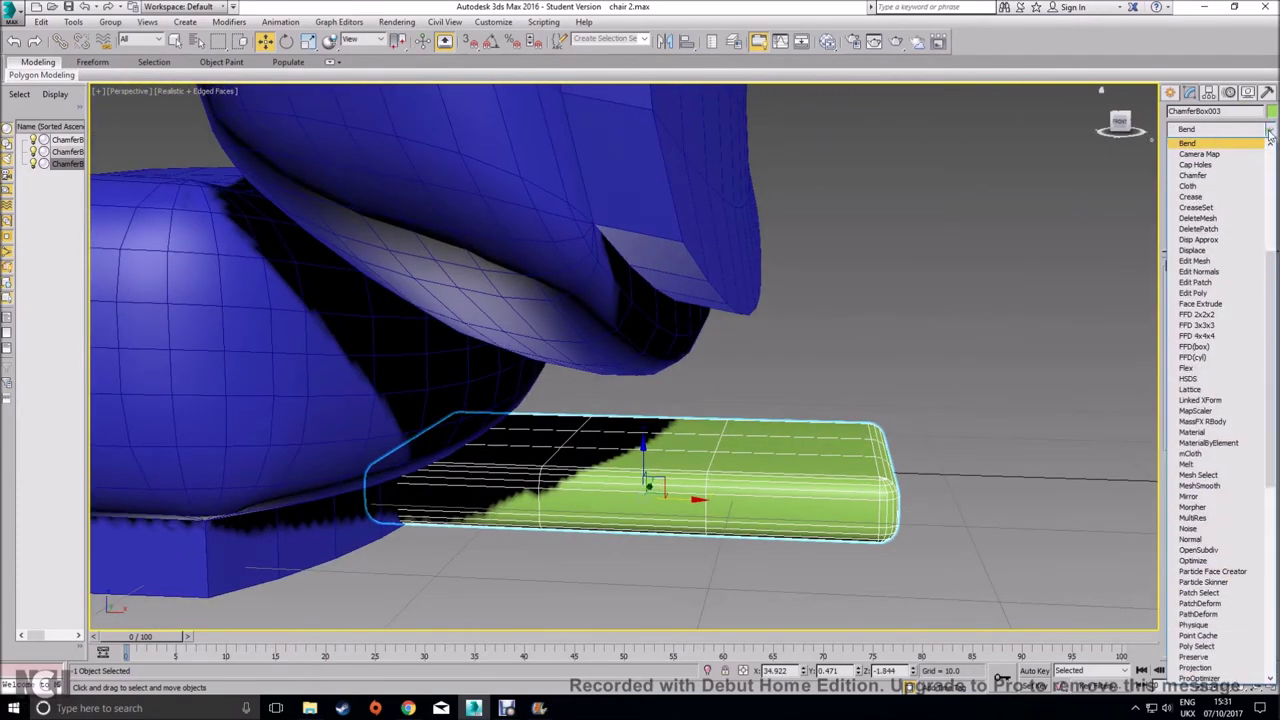
left_click(1190, 145)
middle_click_drag(950, 367, 852, 355)
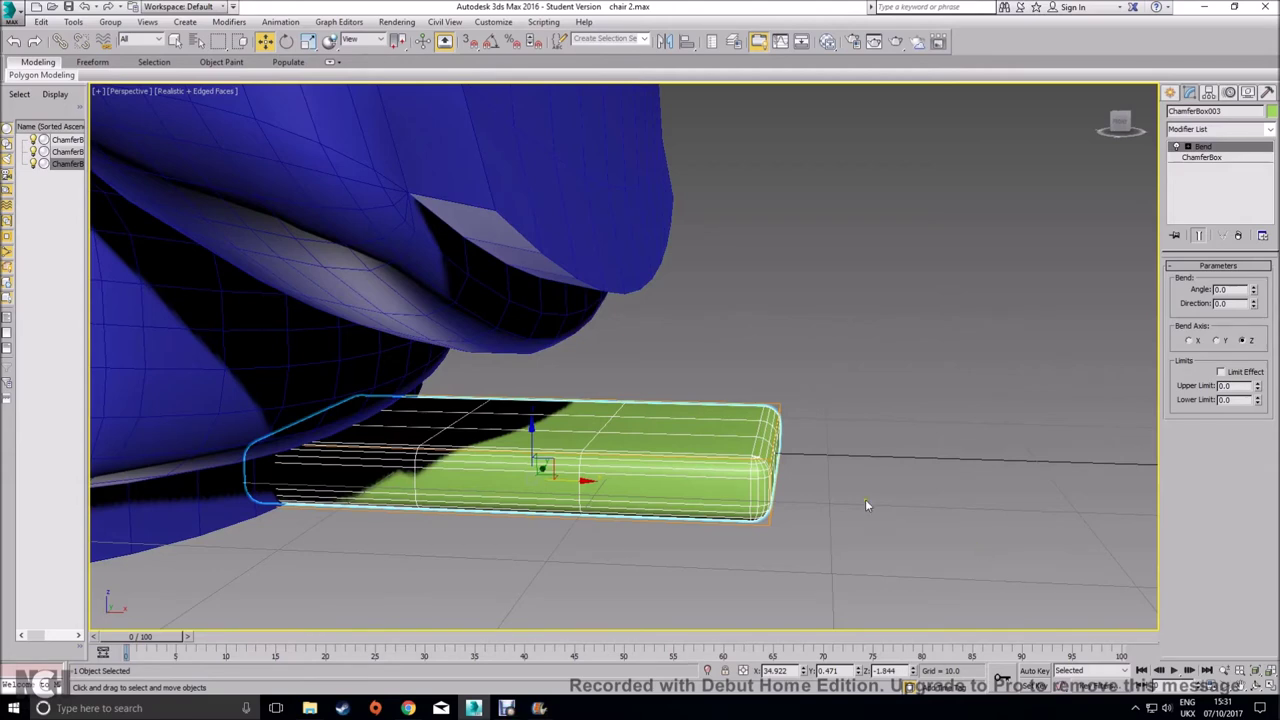
mouse_move(1253, 291)
left_mouse_down()
mouse_move(1266, 334)
mouse_move(1266, 262)
mouse_move(1268, 285)
left_mouse_up()
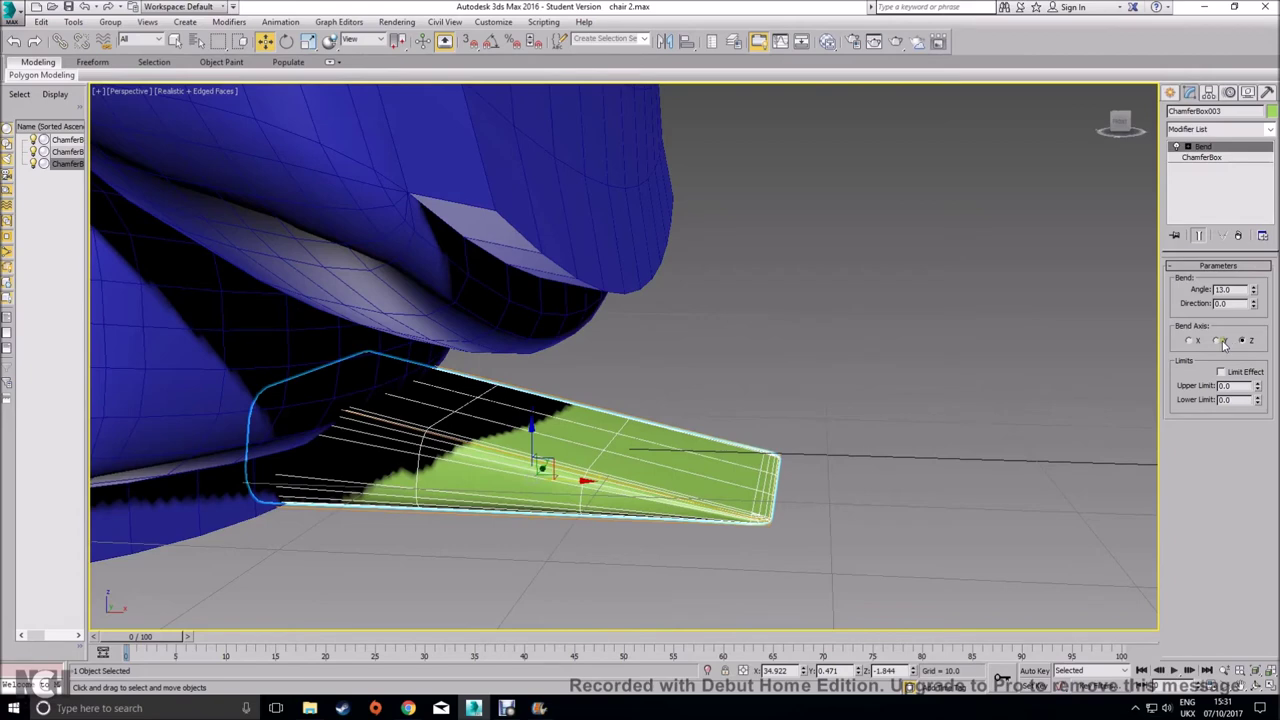
left_click(1220, 341)
left_click_drag(1255, 295, 47, 565)
left_click(1192, 341)
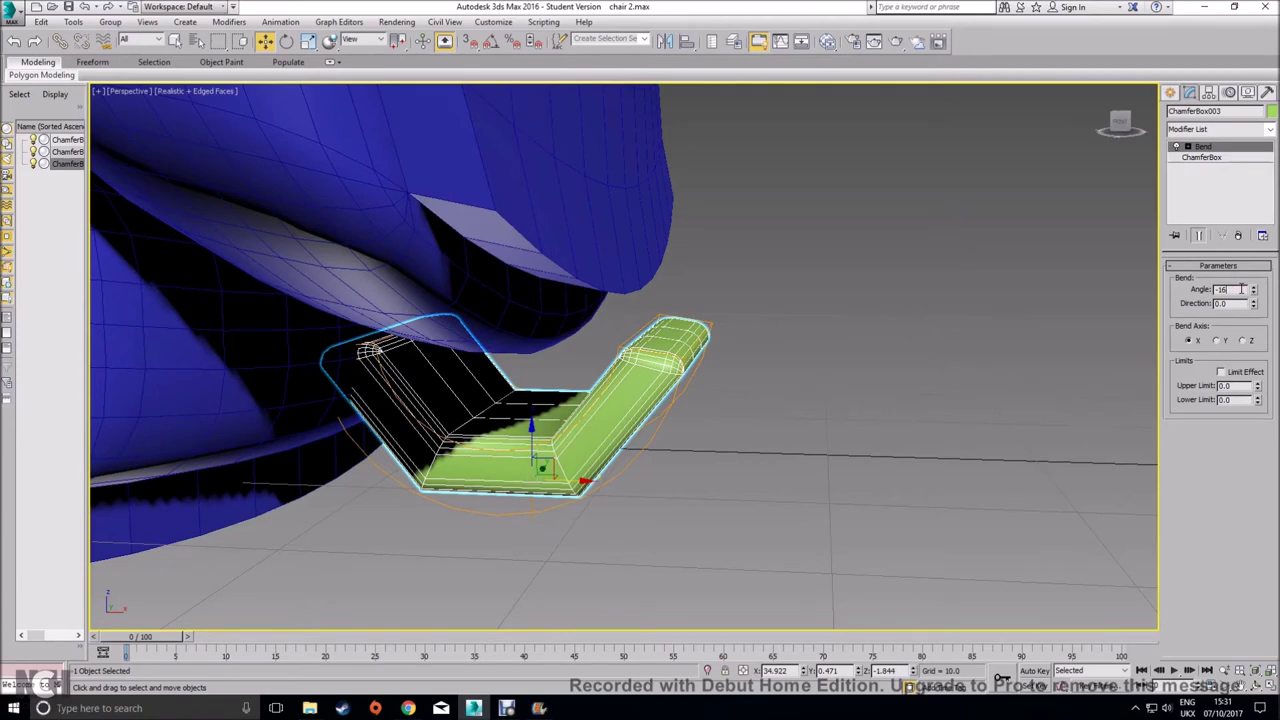
type("0")
key("Return")
Rotate the bent chamfer box about -41 degrees around Y so one end rises behind the backrest
left_click(286, 41)
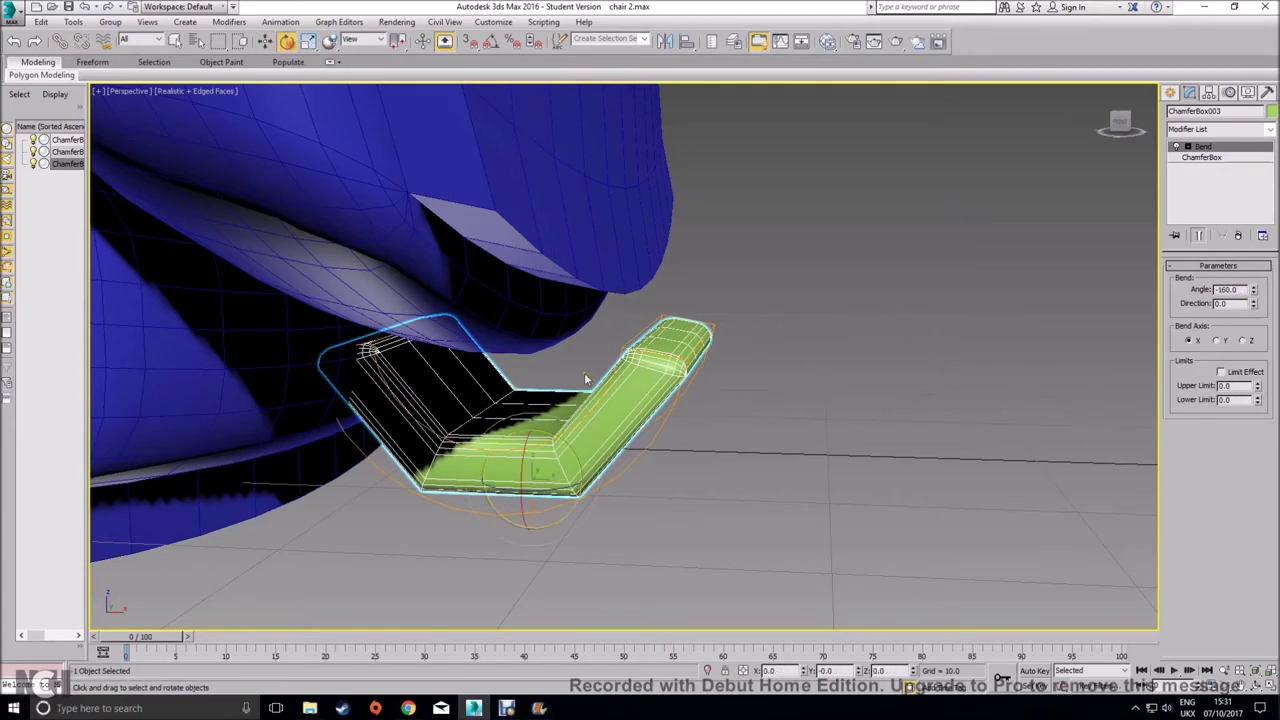
mouse_move(571, 453)
left_mouse_down()
mouse_move(577, 410)
mouse_move(571, 456)
left_mouse_up()
middle_click_drag(571, 455, 714, 413)
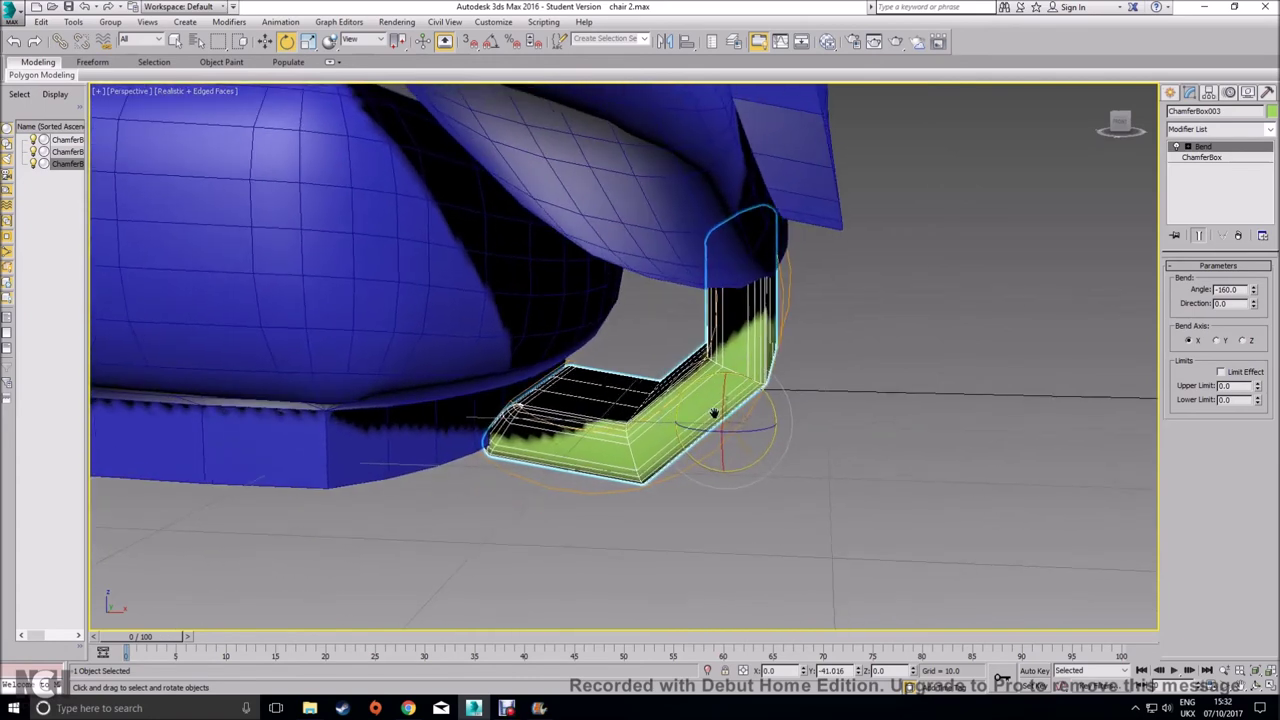
Increase the bracket's chamfer box width to 37 and move it along X to about 38.4
left_click(1203, 157)
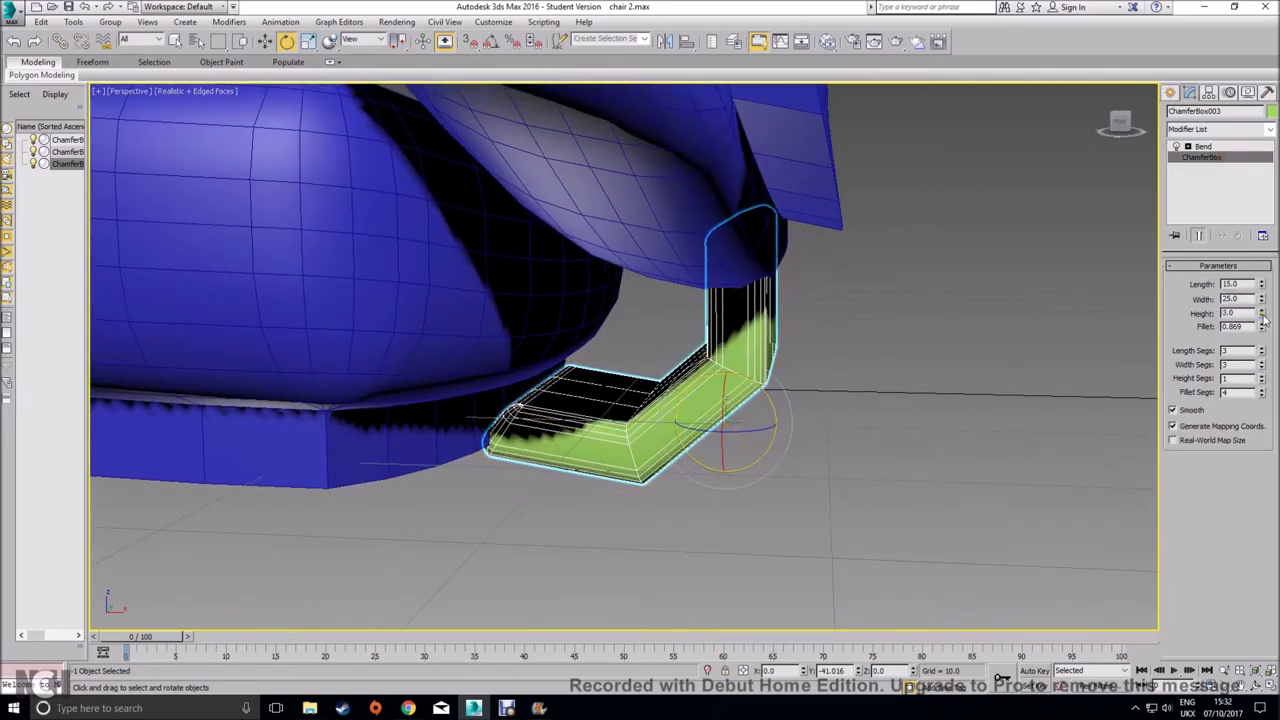
left_click(1262, 312)
left_click(1262, 317)
mouse_move(1263, 287)
left_mouse_down()
mouse_move(1262, 300)
mouse_move(1262, 272)
left_mouse_up()
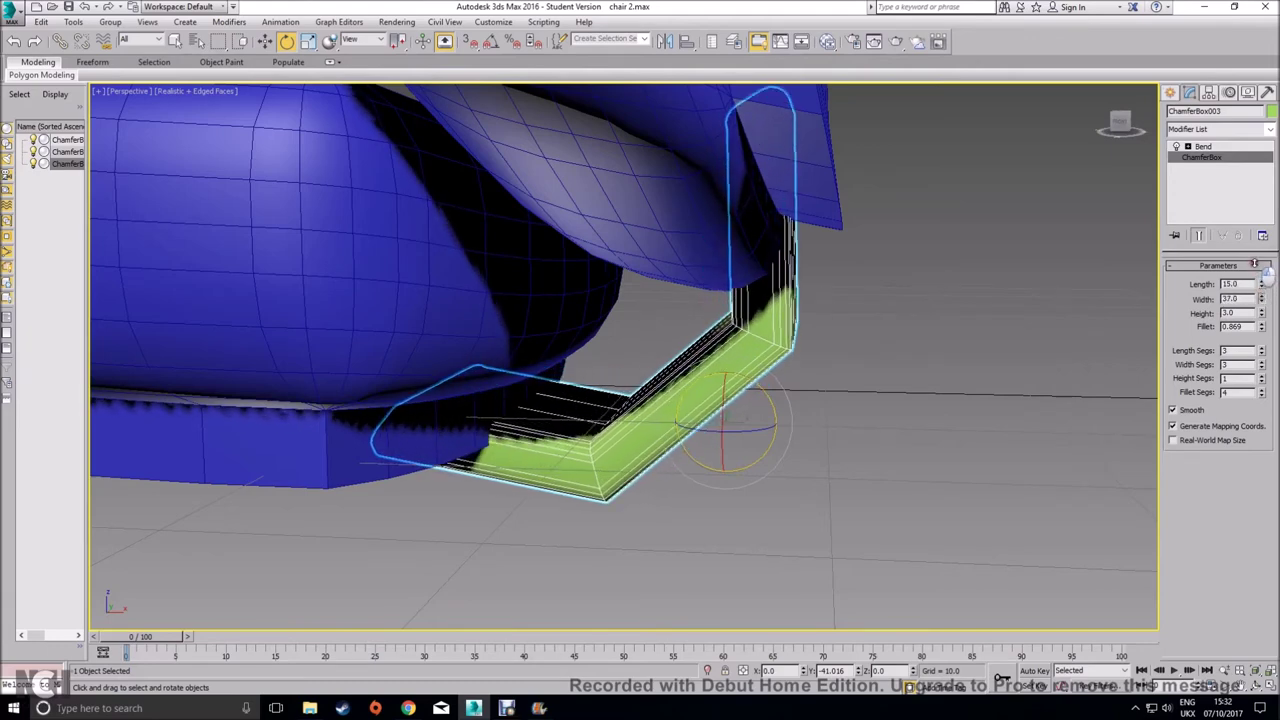
key("w")
left_click_drag(777, 424, 852, 428)
Change the Bend angle to -180 and reposition the bracket to about X 39.6, Z 0.7
left_click(1226, 148)
left_click_drag(1256, 290, 1253, 290)
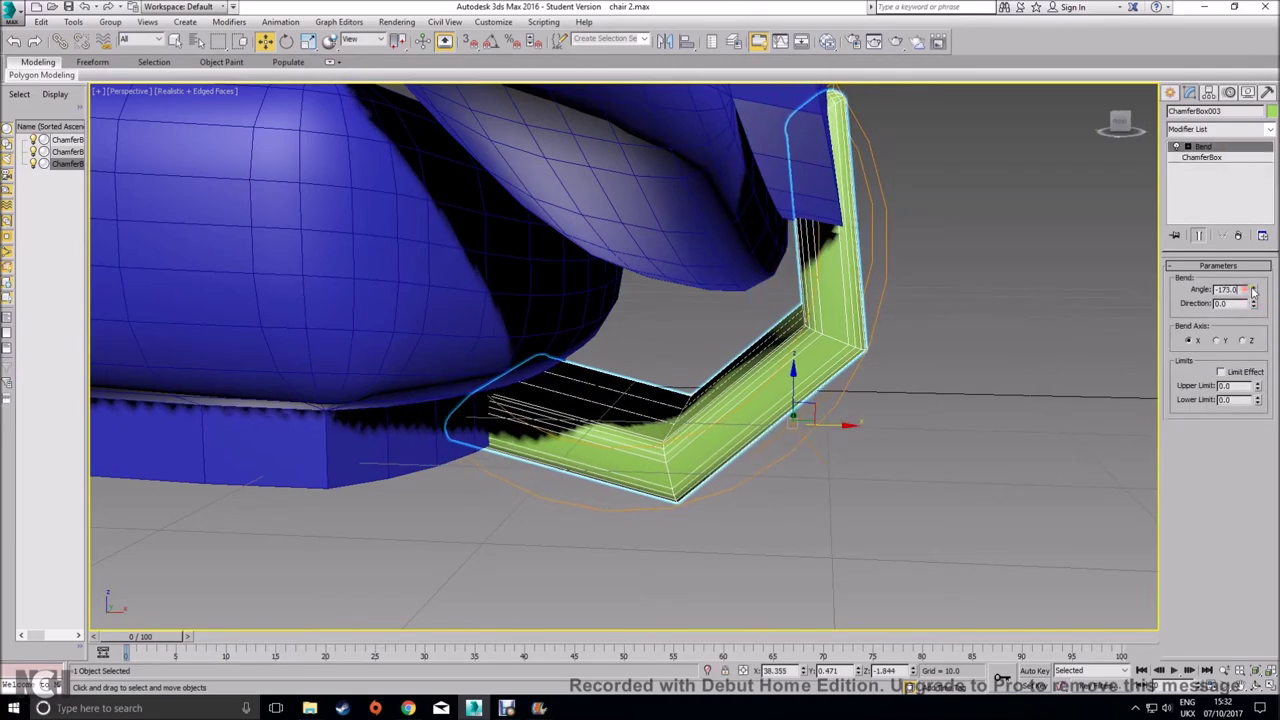
left_click_drag(1253, 290, 1253, 289)
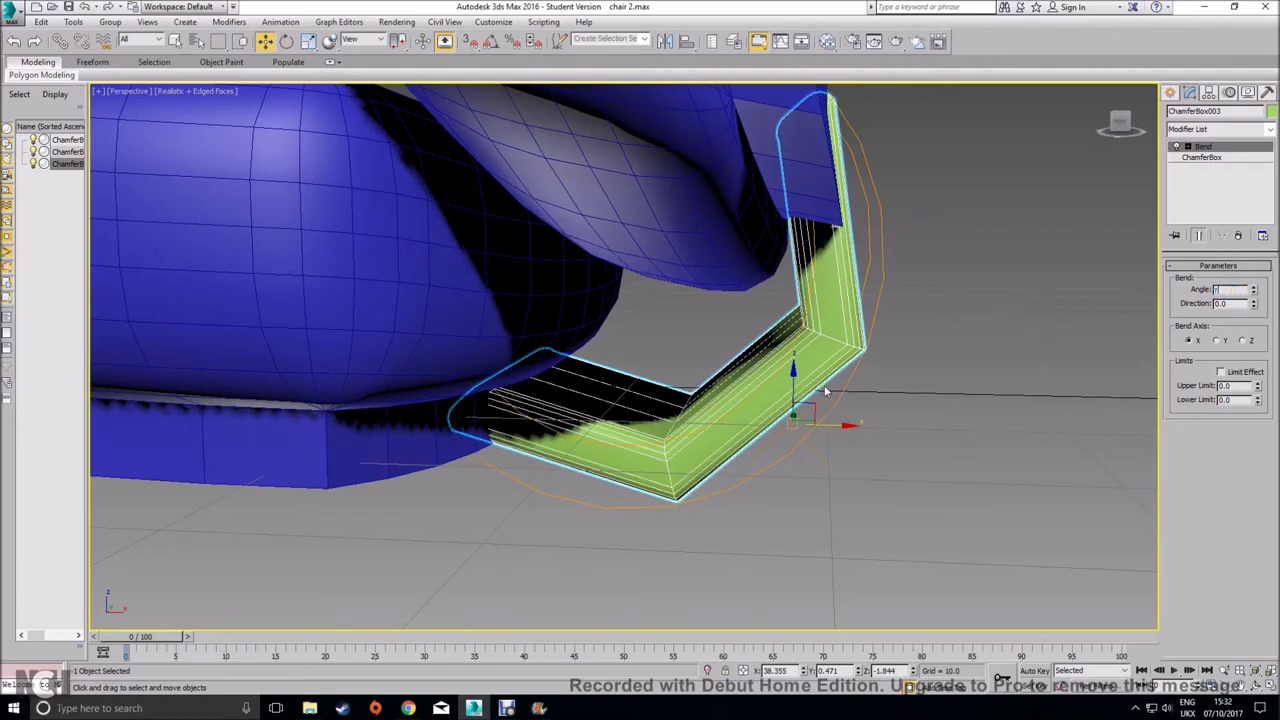
left_click(974, 423)
left_click(842, 347)
key("e")
left_click_drag(825, 392, 857, 371)
key("w")
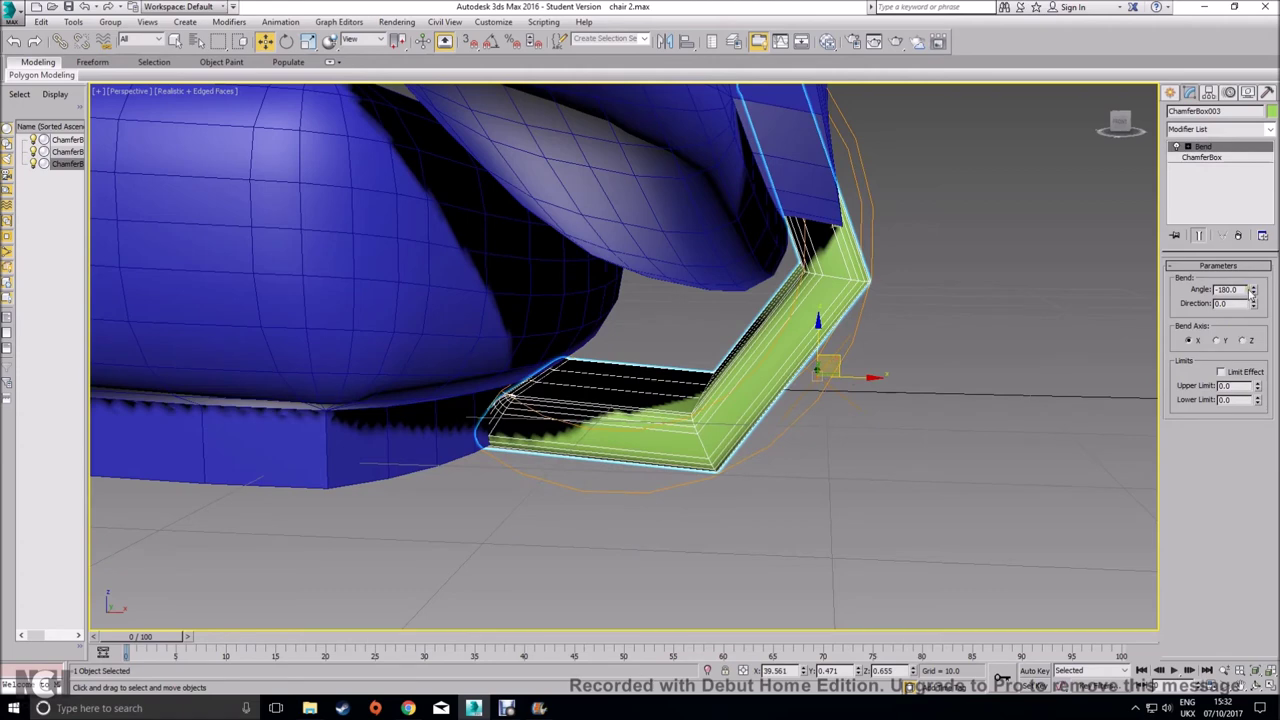
Rotate the bracket about 6.5 degrees around Y and set its Bend angle to -154
mouse_move(1258, 297)
left_mouse_down()
mouse_move(1270, 310)
mouse_move(1272, 235)
mouse_move(1255, 290)
left_mouse_up()
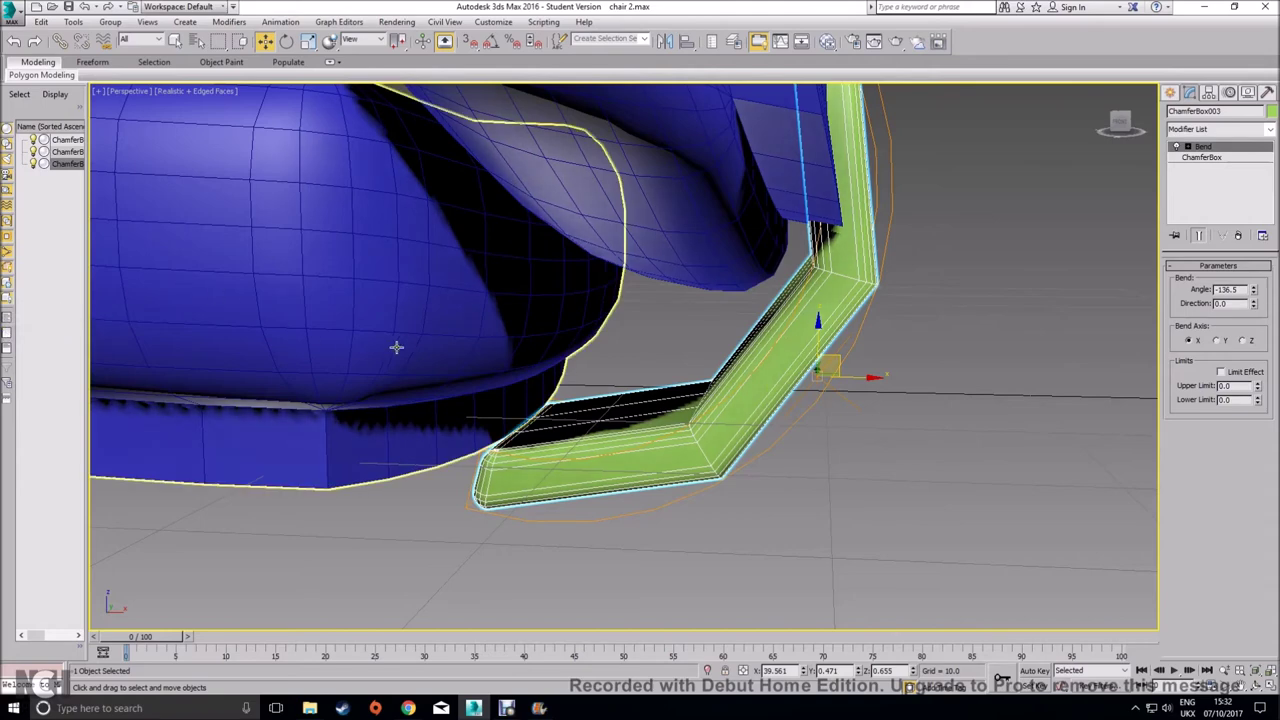
key("e")
left_click_drag(847, 340, 856, 344)
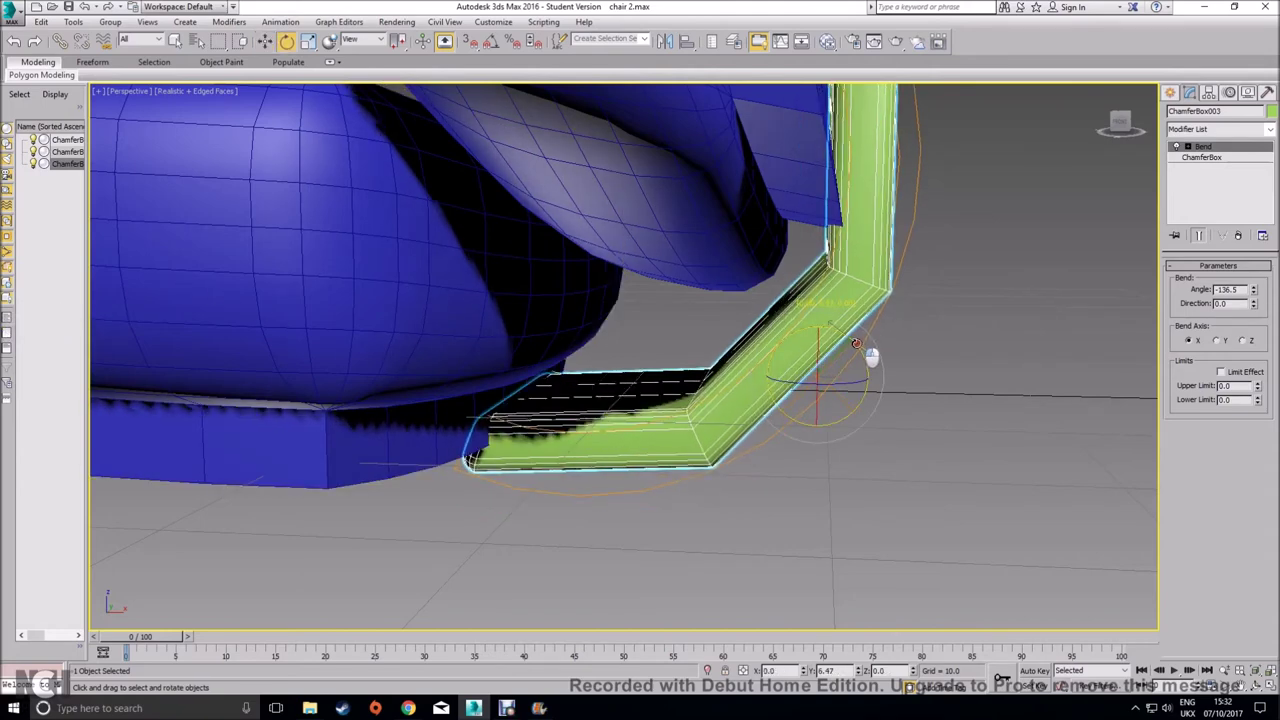
left_click_drag(1251, 289, 1257, 308)
key("w")
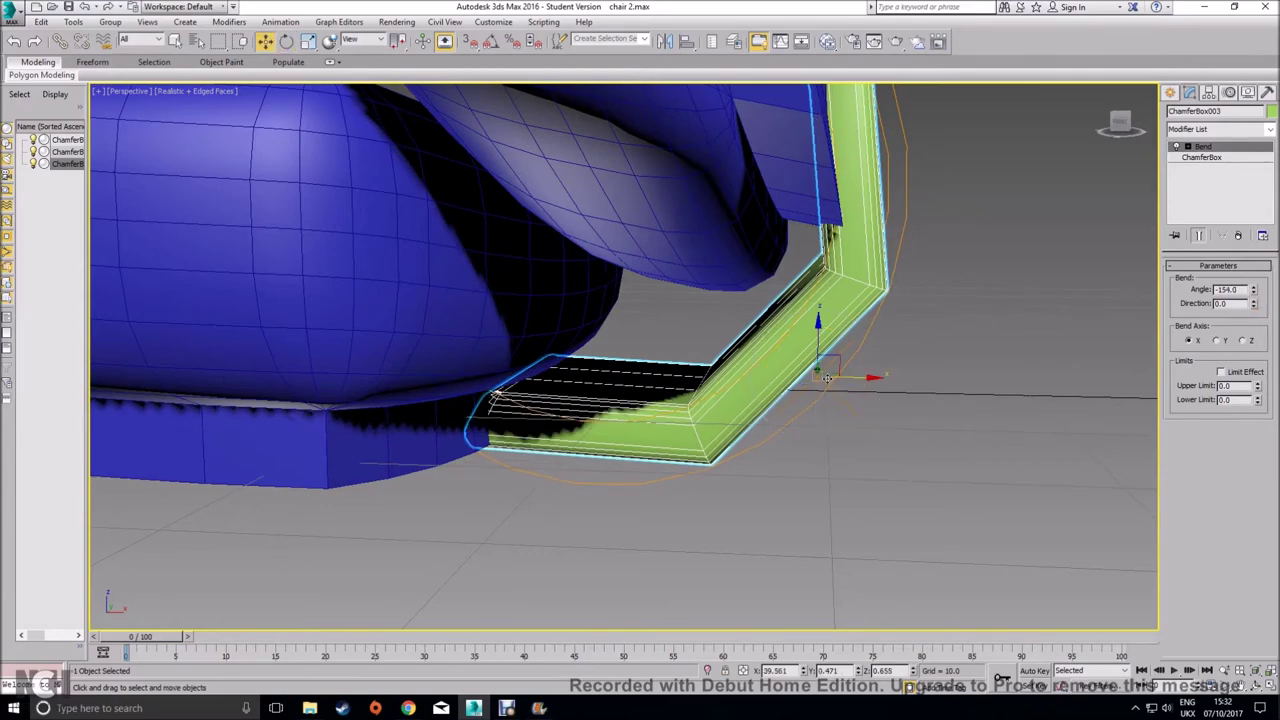
Move the bracket in against the underside of the seat and the lower back of the backrest, then deselect it
left_click_drag(840, 366, 797, 366)
middle_click_drag(877, 377, 847, 379, "alt")
left_click_drag(774, 347, 774, 341)
middle_click_drag(886, 371, 839, 462)
middle_click_drag(783, 340, 811, 326, "alt")
left_click_drag(760, 500, 755, 500)
middle_click_drag(770, 512, 882, 476, "alt")
left_click(882, 476)
scroll(881, 474, "down", 4)
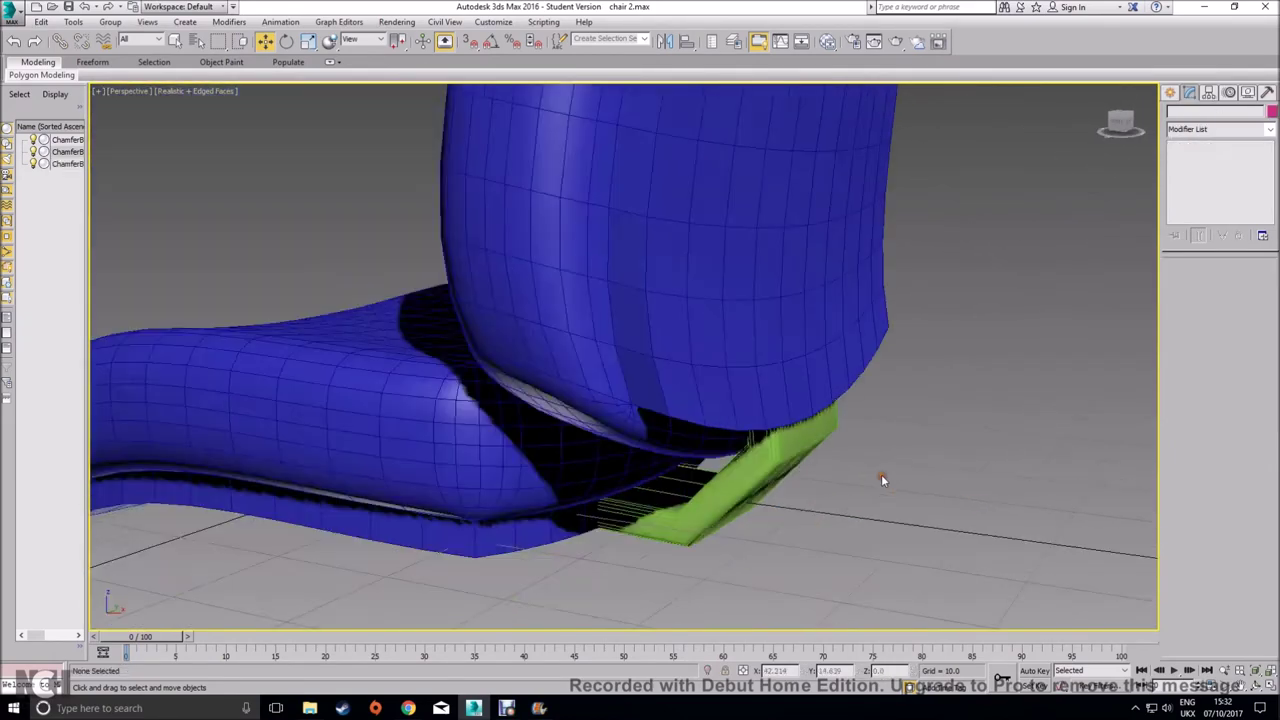
Select the seat, backrest and bracket together and raise them well above the grid, leaving room for a base
middle_click_drag(800, 499, 656, 513, "alt")
scroll(757, 501, "down", 5)
scroll(656, 513, "up", 2)
left_click(640, 452)
left_click_drag(299, 128, 790, 566)
left_click_drag(566, 374, 600, 317)
middle_click_drag(673, 480, 622, 458, "alt")
scroll(622, 458, "up", 3)
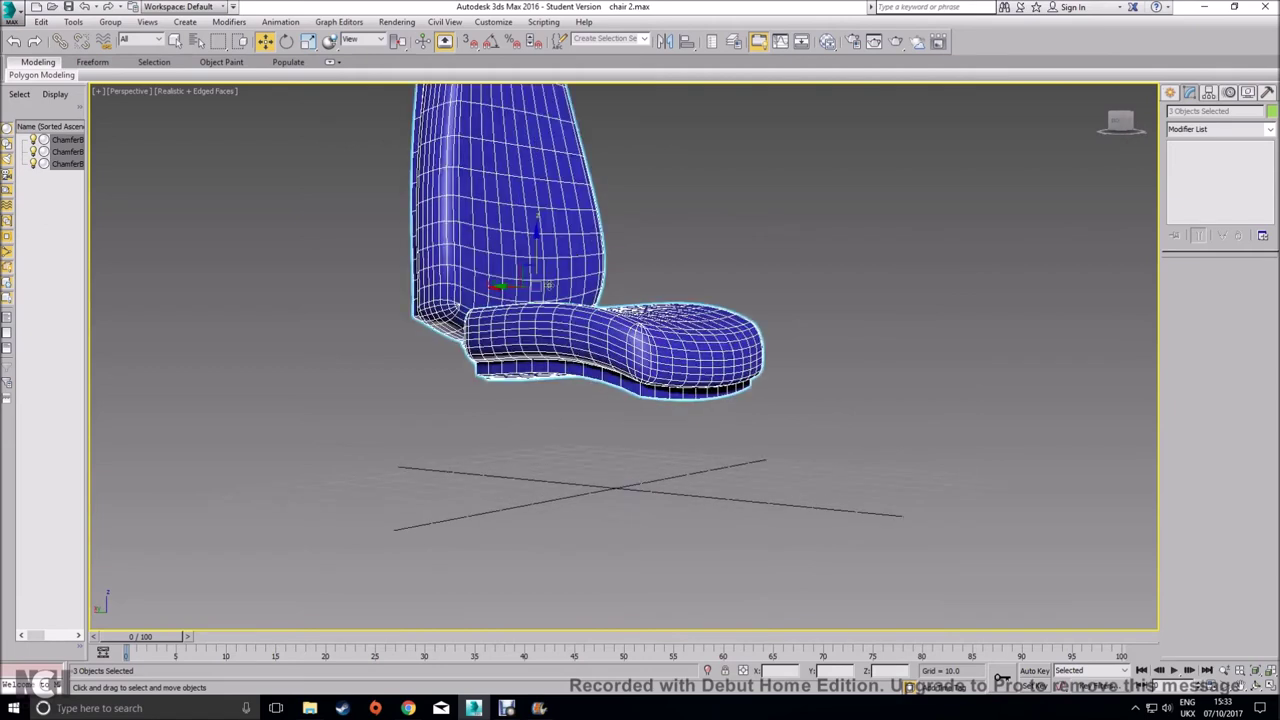
left_click_drag(537, 255, 536, 199)
left_click(733, 410)
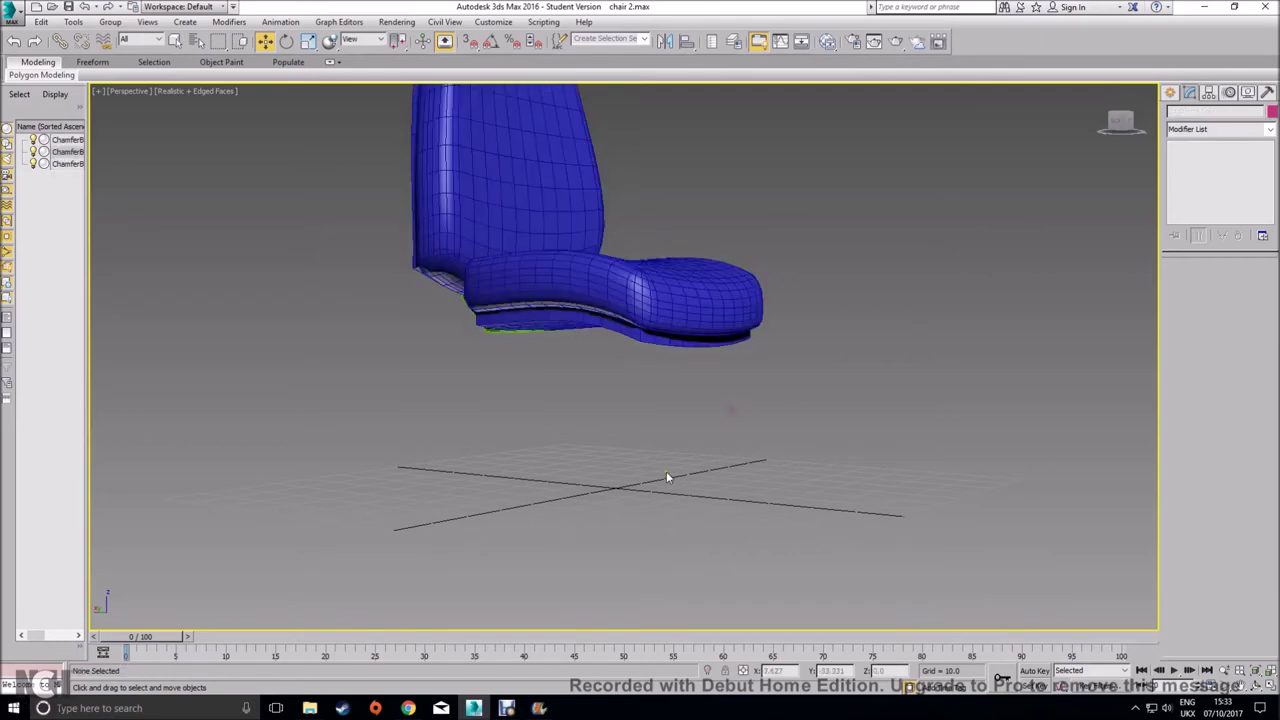
Check the base in the browser's chair photo, and in 3ds Max create a cylinder about 13.8 in radius and 18.7 high at the grid centre
left_click(408, 708)
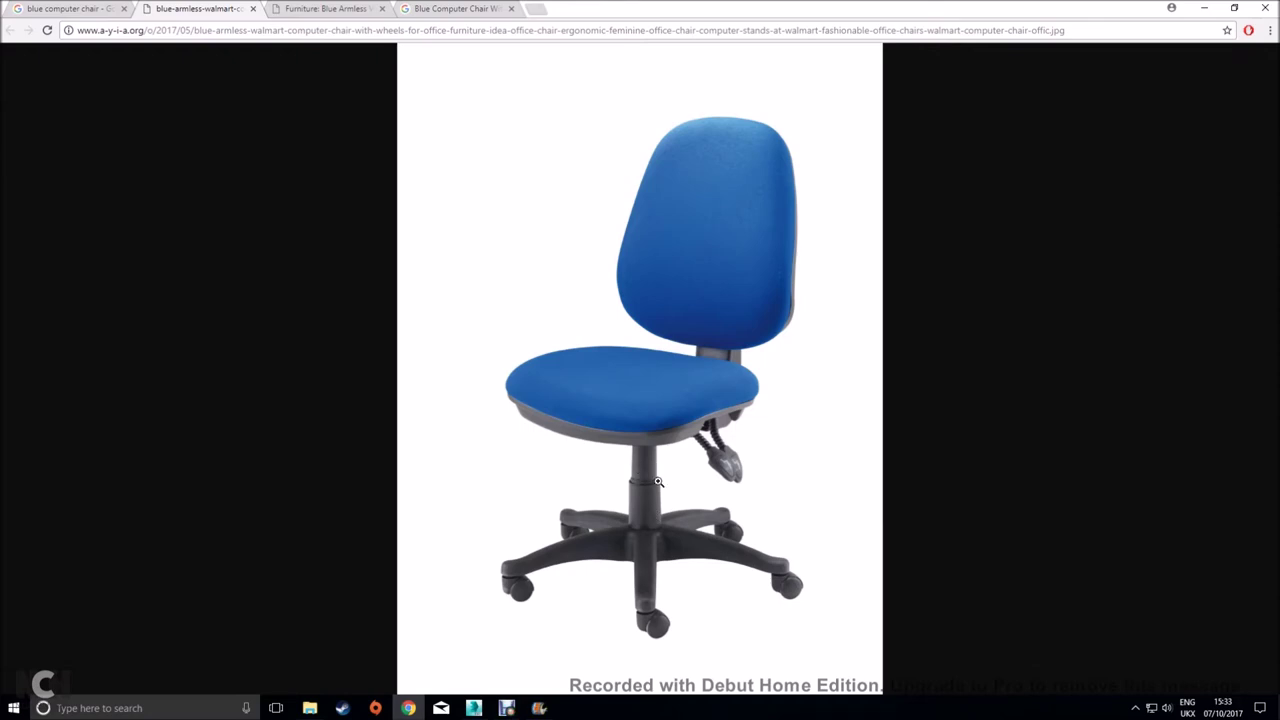
left_click(474, 708)
left_click(1170, 92)
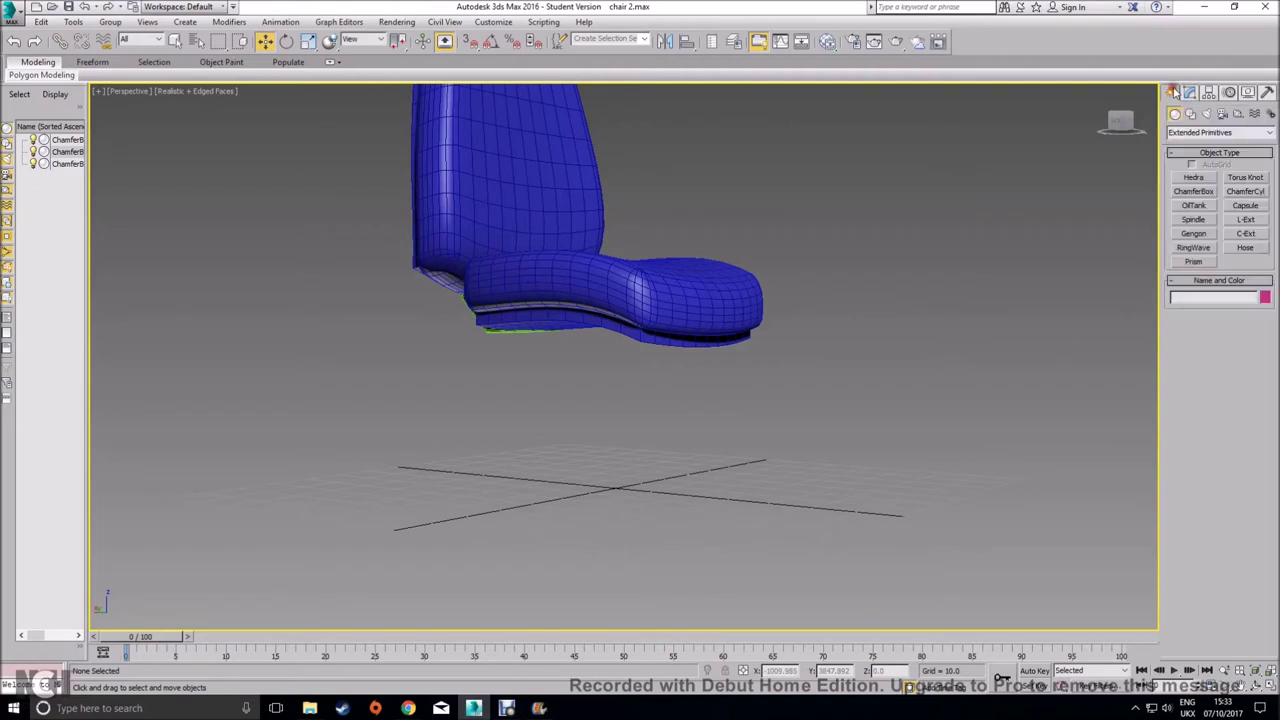
left_click(1196, 133)
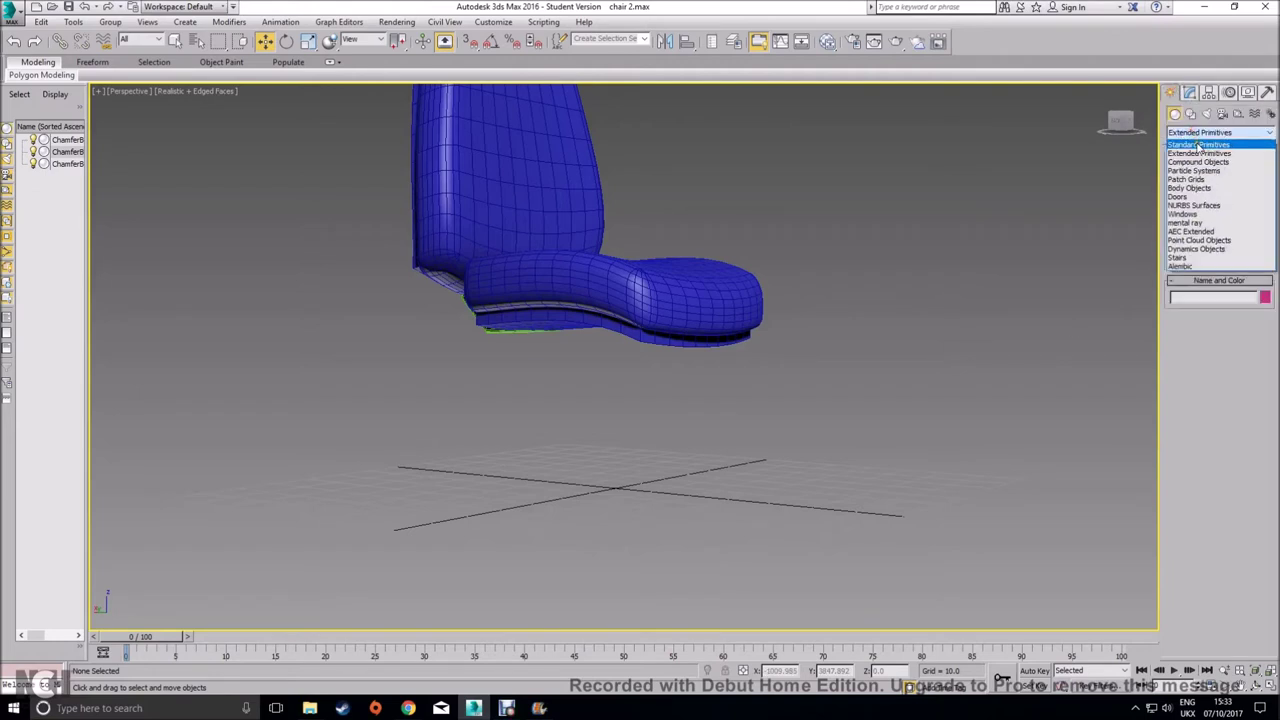
left_click(1190, 146)
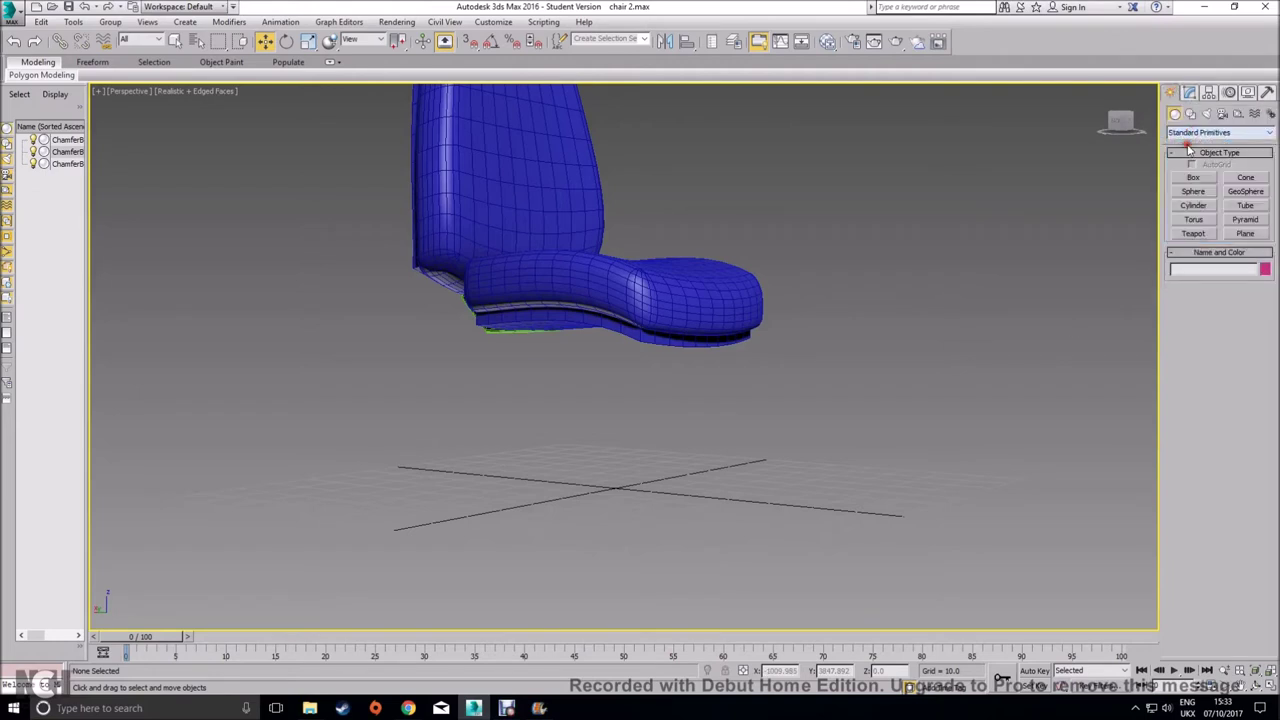
left_click(1193, 205)
left_click_drag(617, 486, 646, 517)
left_click(627, 462)
left_click(634, 421)
Set the cylinder's absolute world position to X 0, Y 0, Z 0
left_click(268, 42)
right_click(268, 42)
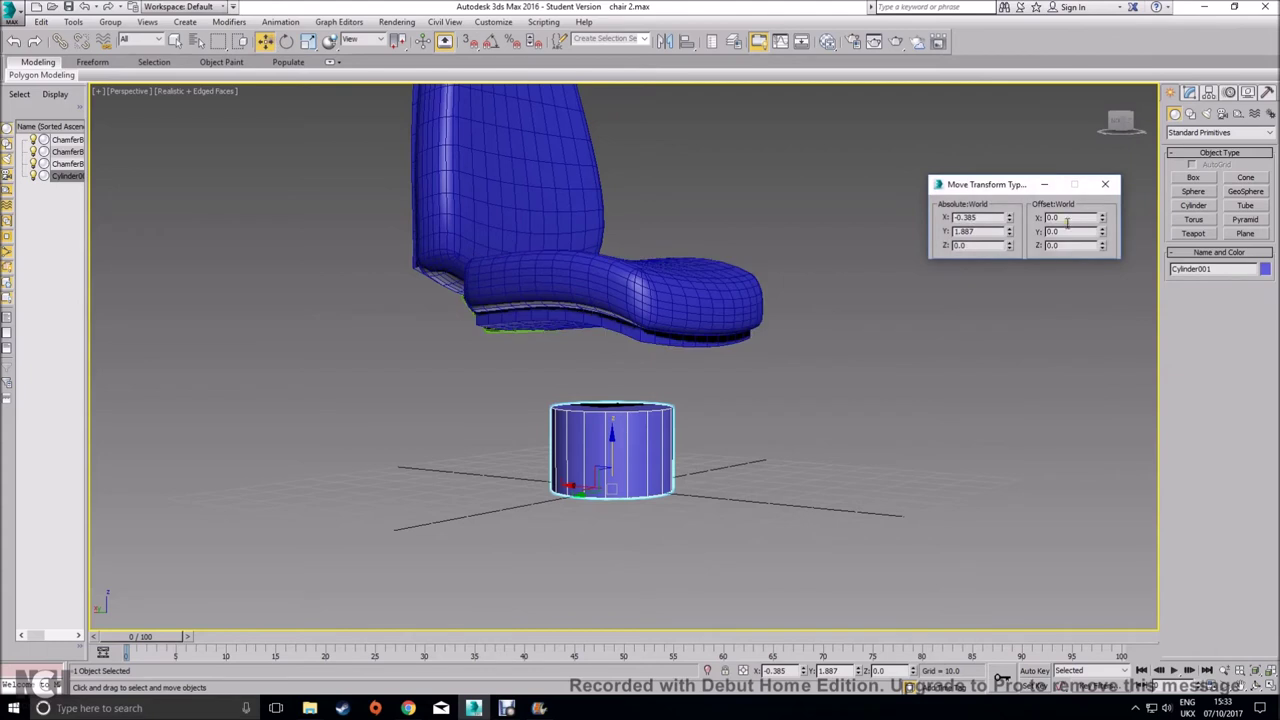
left_click_drag(985, 218, 727, 219)
type("0")
key("Tab")
type("0")
key("Tab")
type("0")
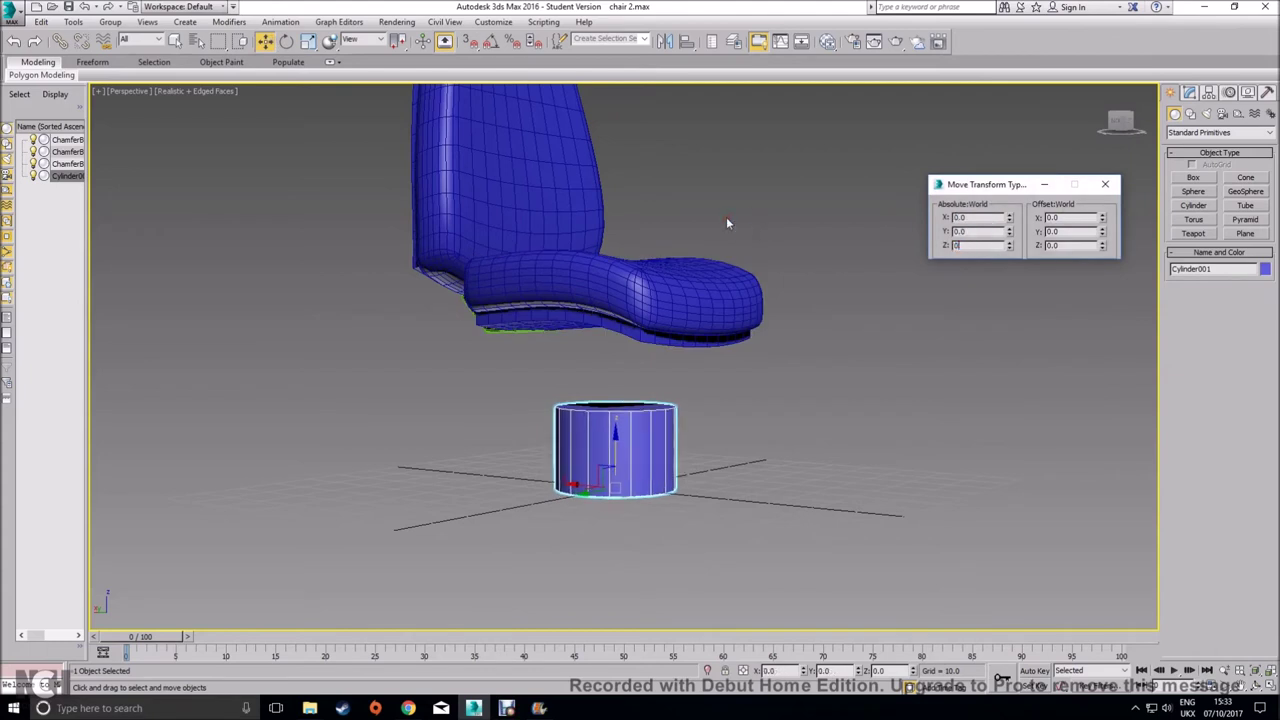
left_click(1105, 184)
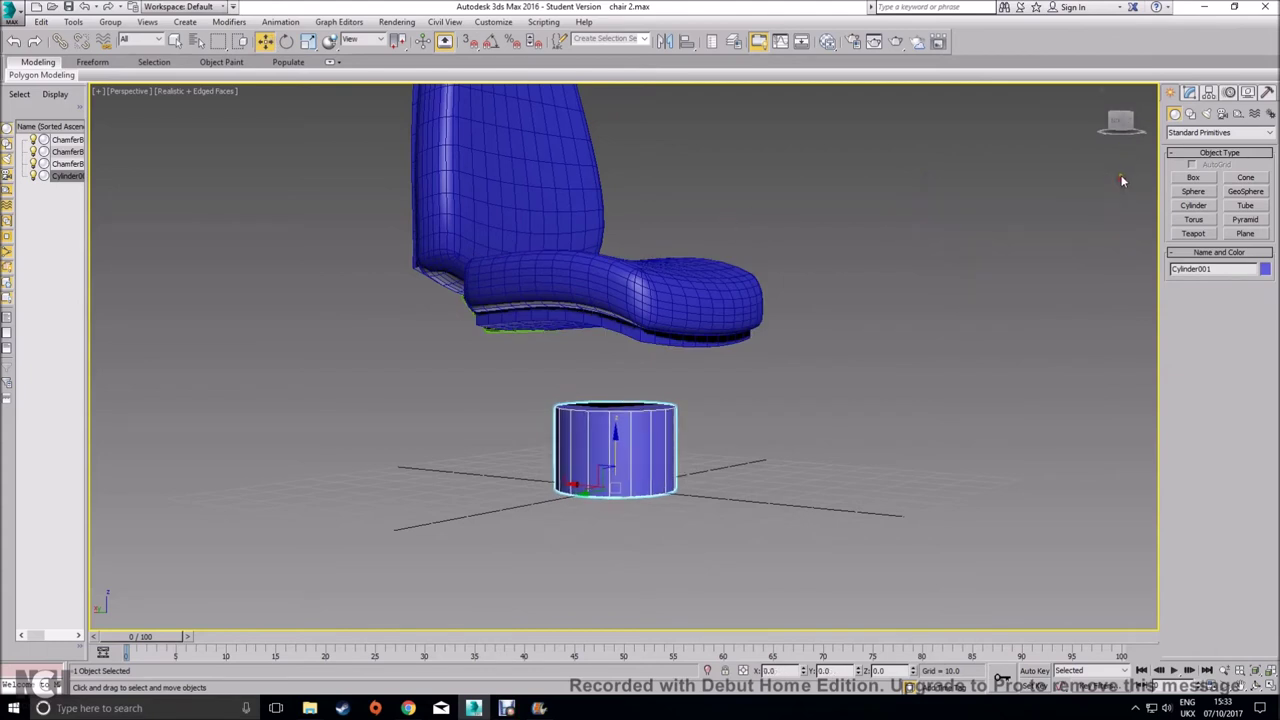
Reduce the cylinder's radius to 6
left_click(1190, 92)
middle_click_drag(846, 314, 841, 365, "alt")
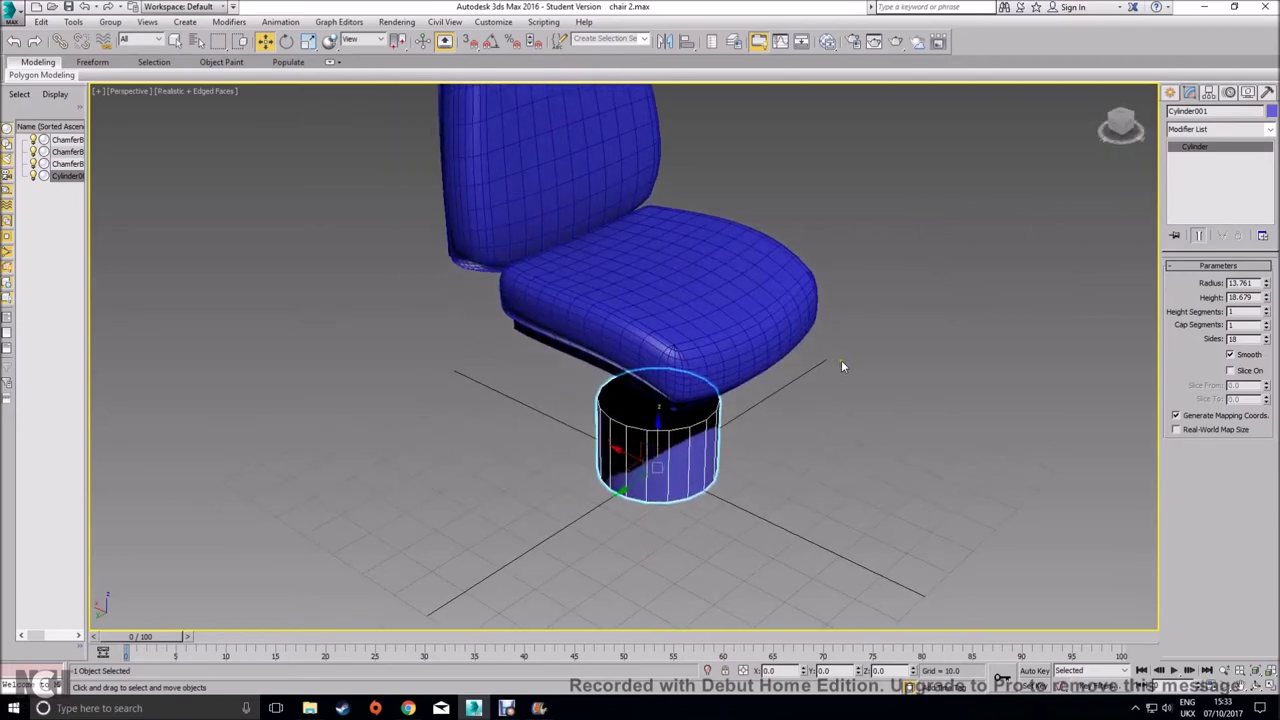
left_click_drag(1266, 284, 1265, 312)
double_click(1255, 284)
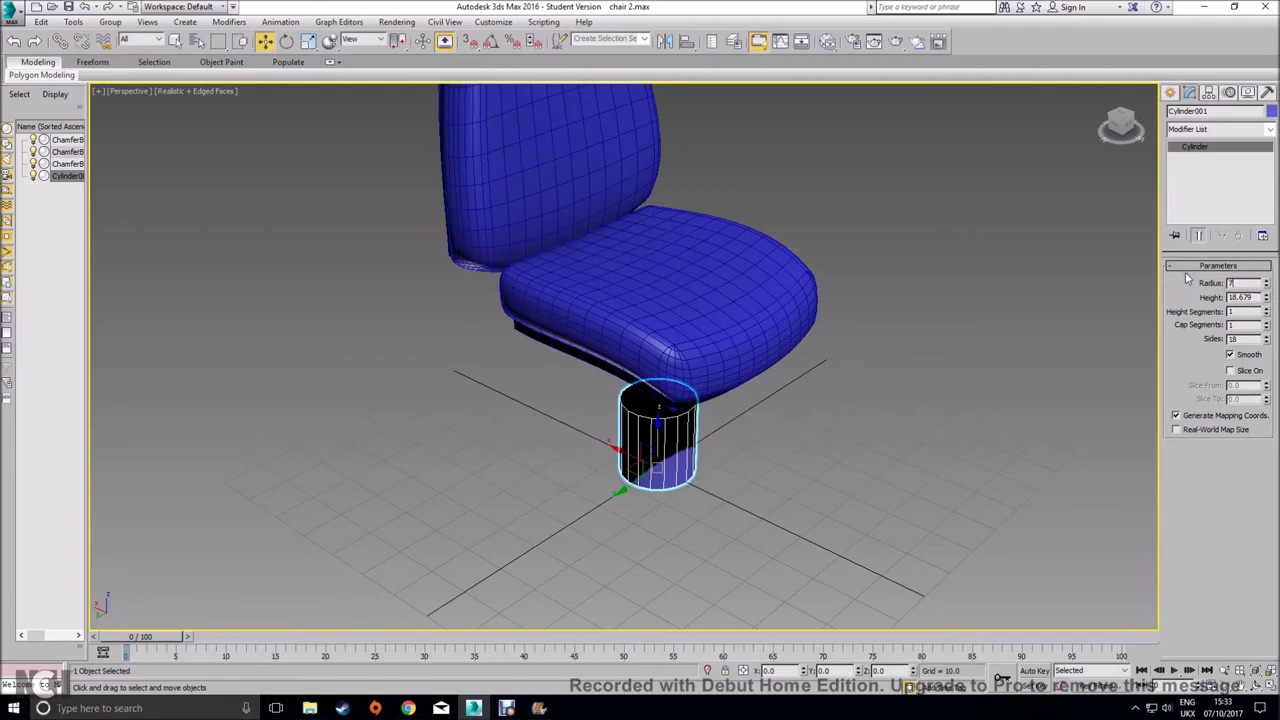
key("Return")
middle_click_drag(900, 399, 912, 369, "alt")
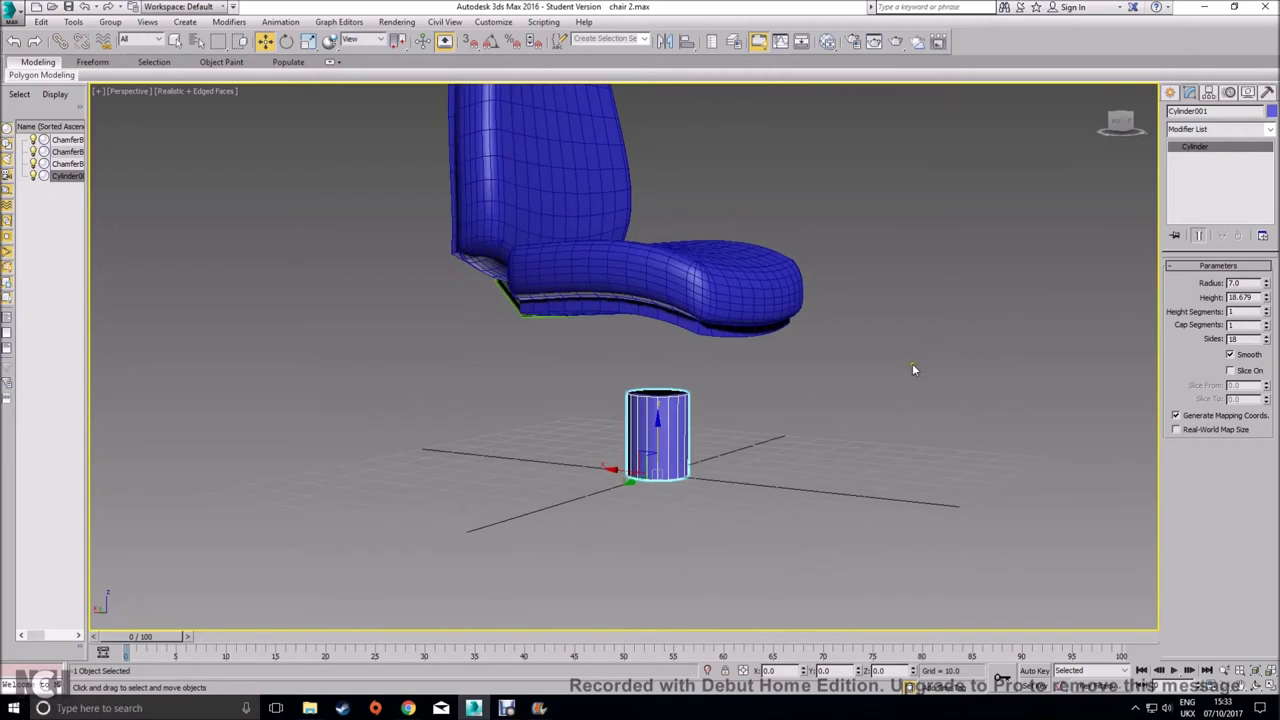
left_click_drag(1248, 284, 1132, 279)
type("6")
key("Return")
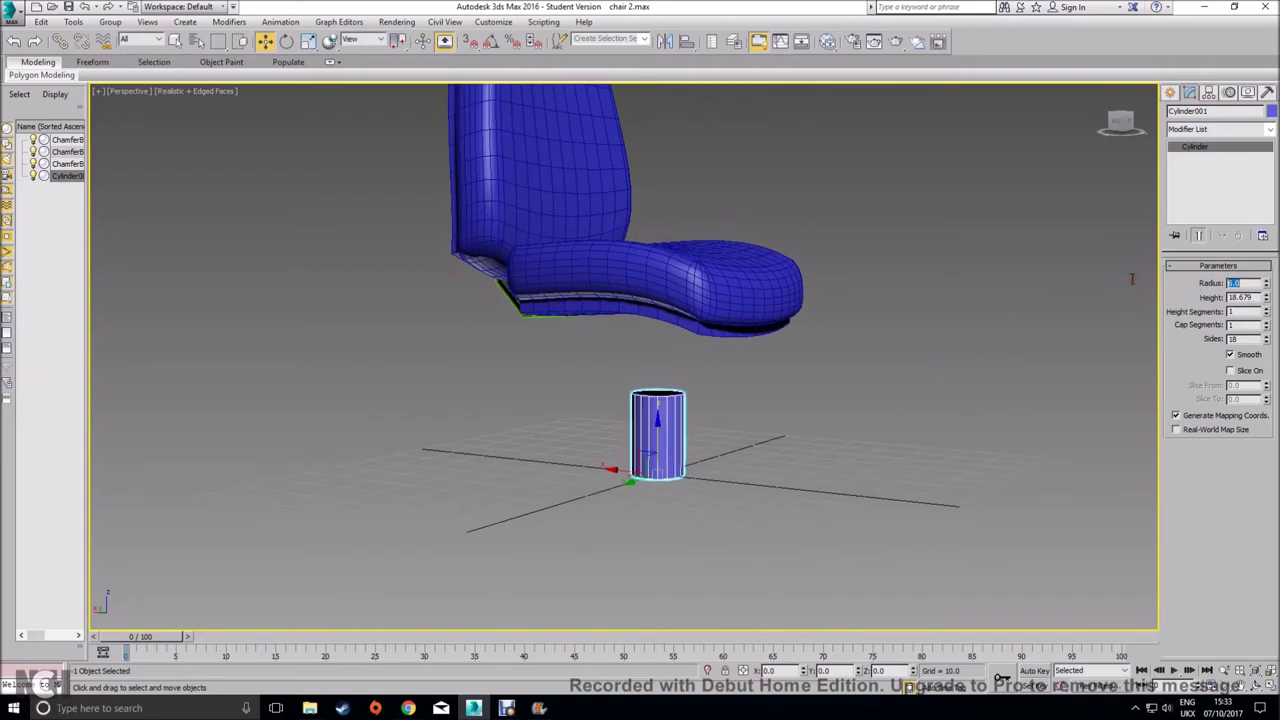
Set the cylinder's height to 18 and raise it to about Z 6.2
left_click_drag(1252, 298, 1182, 304)
type("15")
key("Return")
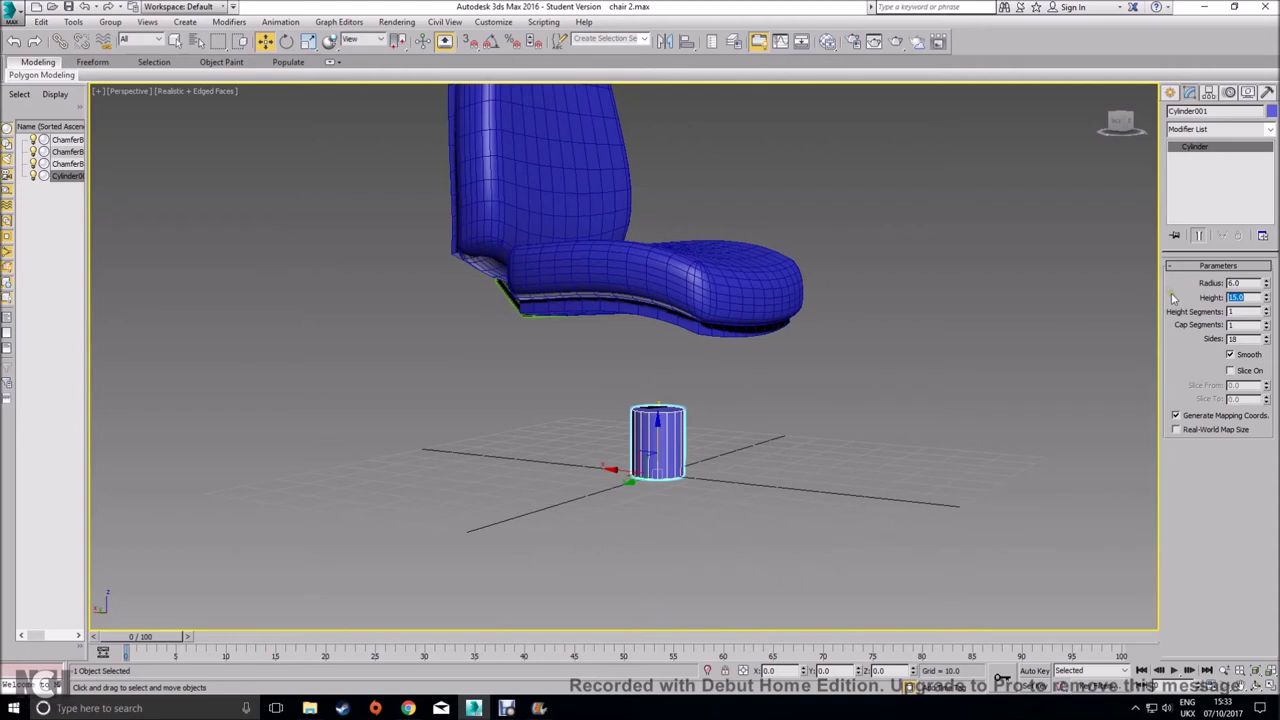
type("18")
key("Return")
left_click_drag(662, 431, 662, 405)
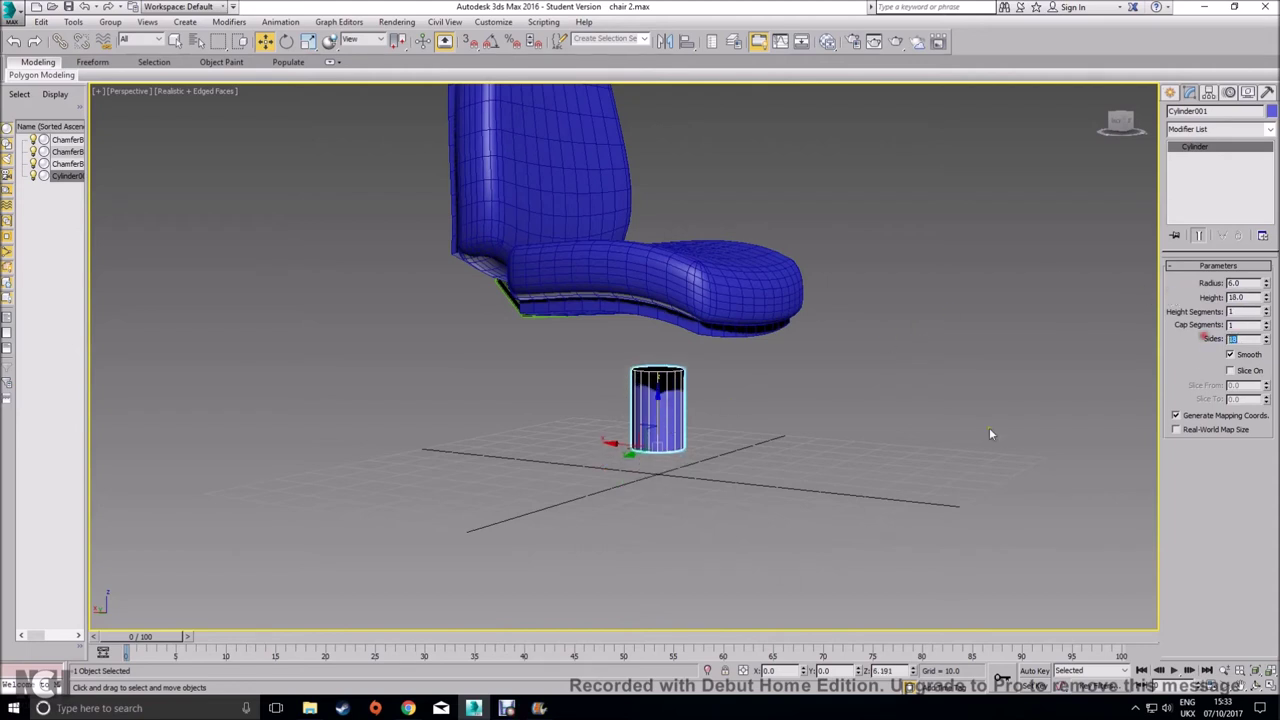
scroll(757, 437, "up", 6)
Clone the cylinder upward as a copy at about Z 22 reaching the seat, and shrink the copy's radius to roughly half
left_click_drag(1247, 340, 1178, 340)
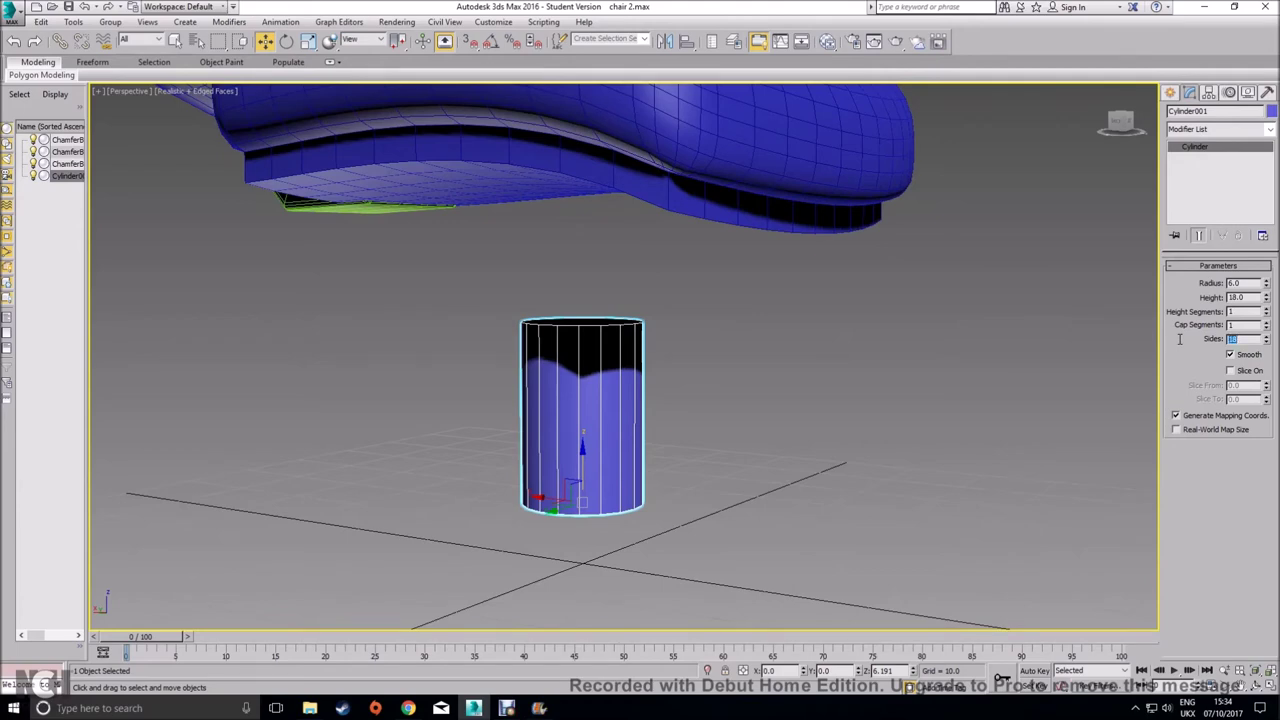
middle_click_drag(893, 411, 894, 423, "alt")
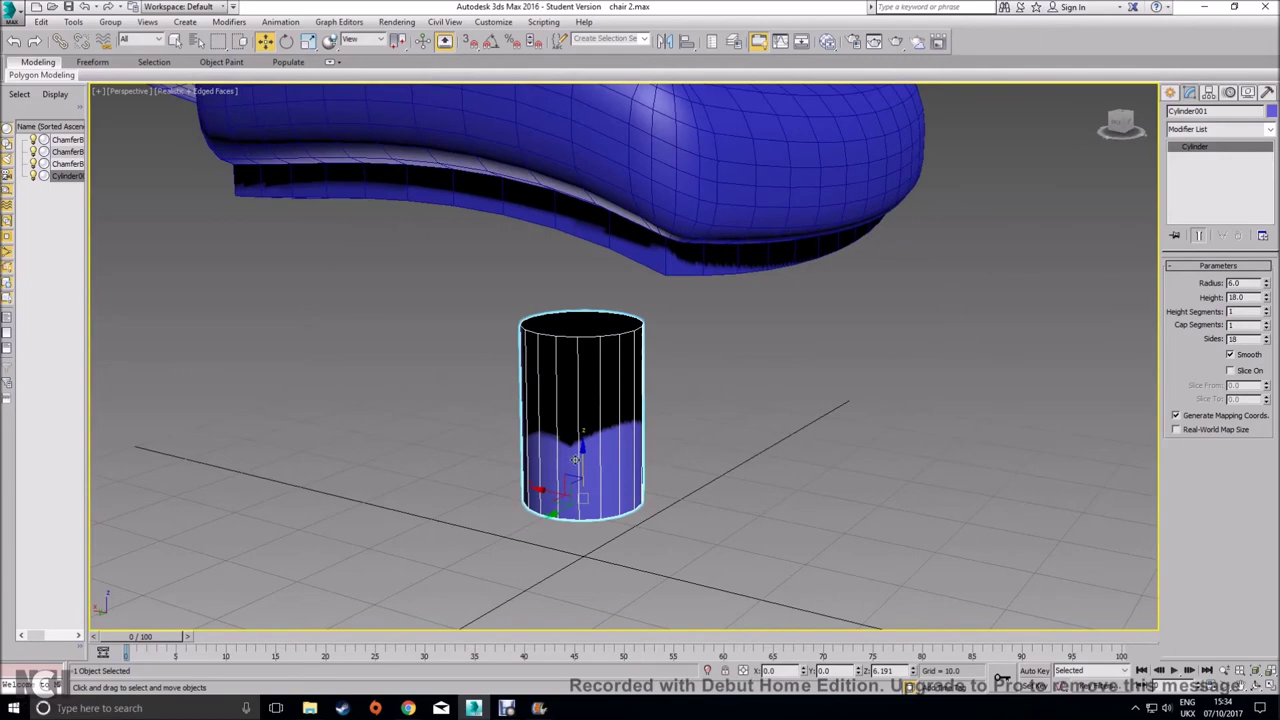
mouse_move(603, 471)
middle_mouse_down("alt")
mouse_move(612, 440)
mouse_move(581, 456)
middle_mouse_up("alt")
mouse_move(581, 456)
left_mouse_down("shift")
mouse_move(636, 338)
mouse_move(619, 315)
left_mouse_up("shift")
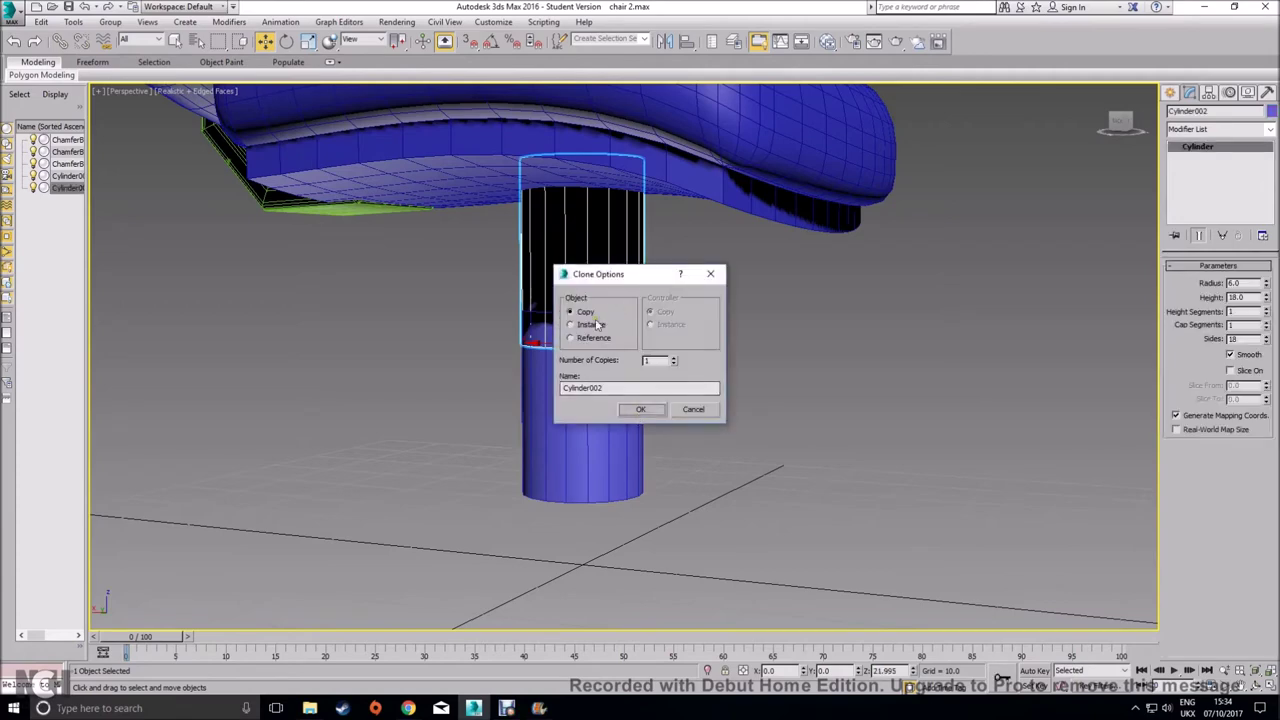
left_click(641, 409)
mouse_move(1268, 287)
left_mouse_down()
mouse_move(1268, 310)
mouse_move(1266, 284)
left_mouse_up()
left_click(887, 357)
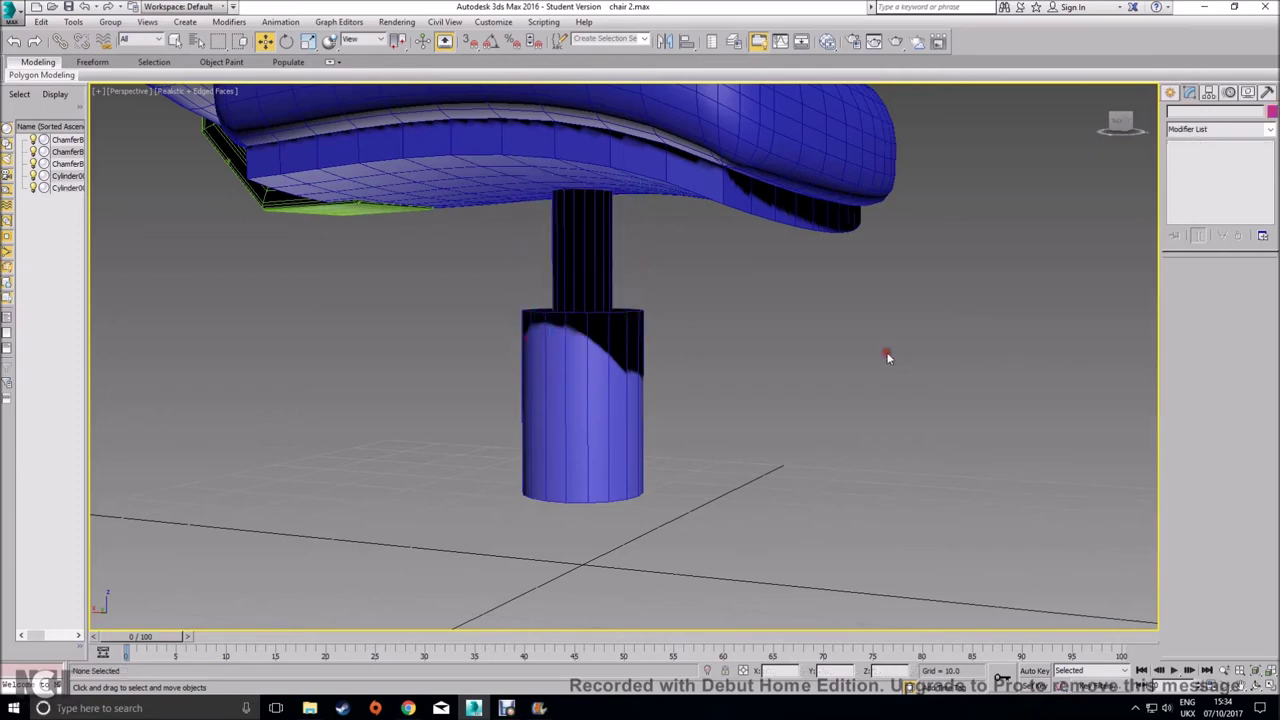
middle_click_drag(846, 360, 607, 240, "alt")
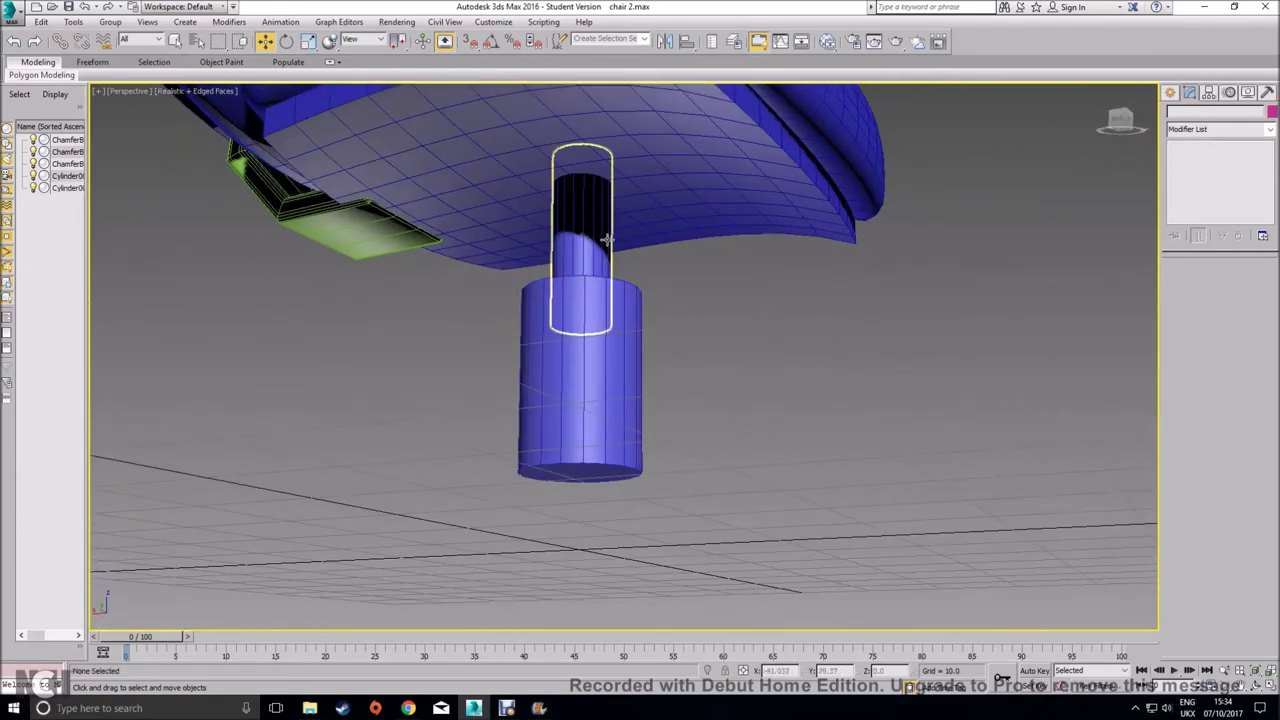
Set the radius of the upper copied cylinder to 4
left_click(607, 240)
left_click_drag(1254, 284, 1158, 282)
type("3")
key("Return")
type("4")
key("Return")
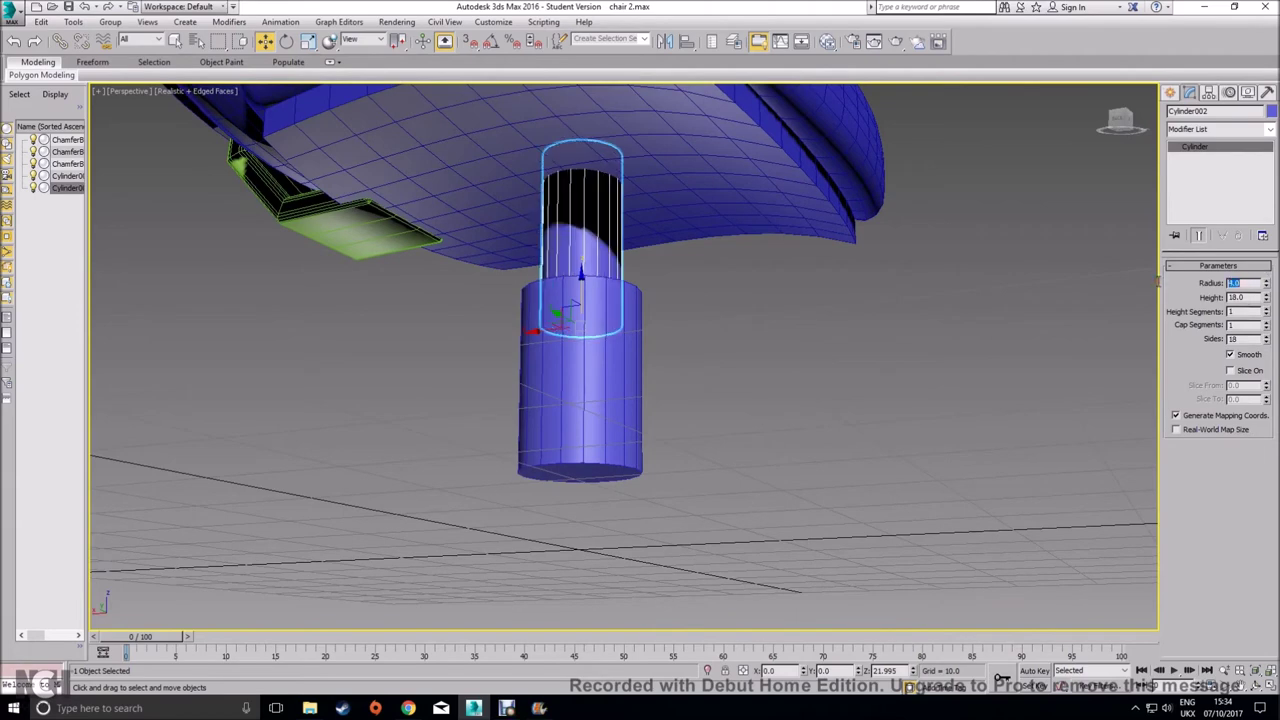
left_click(904, 342)
Change the object color of both support cylinders to pale cyan
middle_click_drag(854, 363, 835, 455, "alt")
scroll(814, 383, "down", 2)
left_click_drag(835, 455, 657, 302)
left_click(1272, 111)
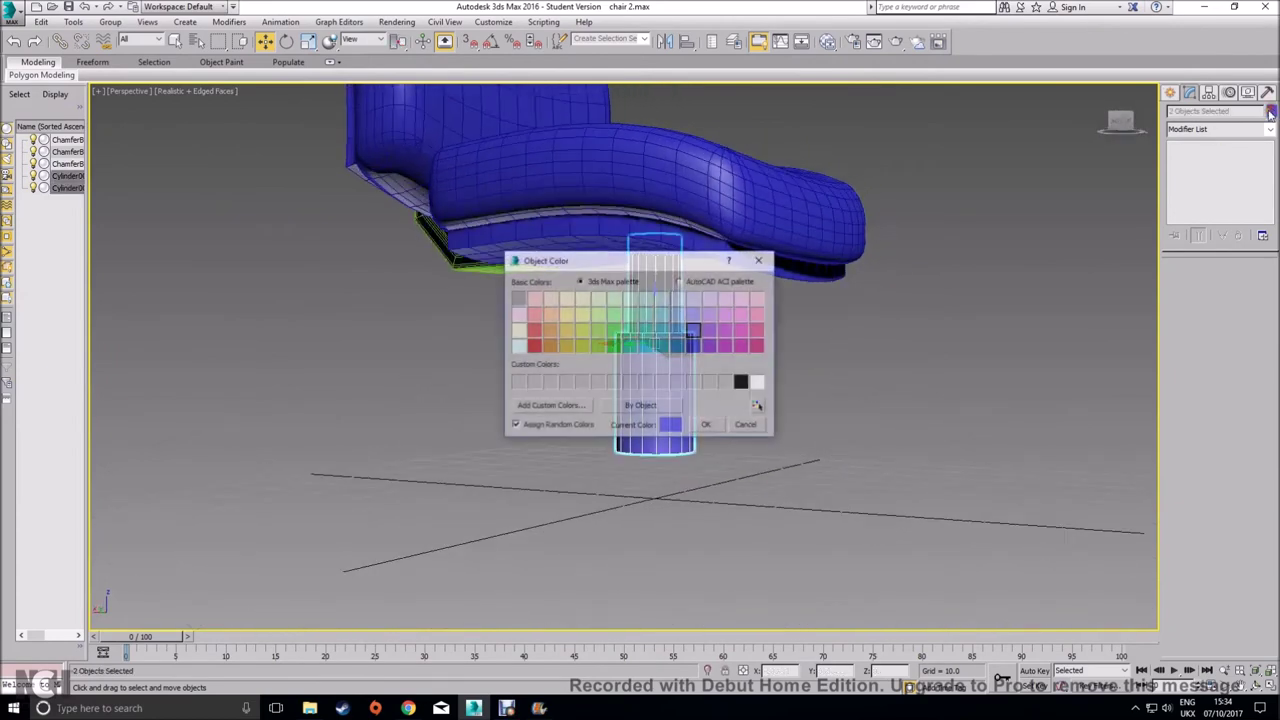
left_click(741, 382)
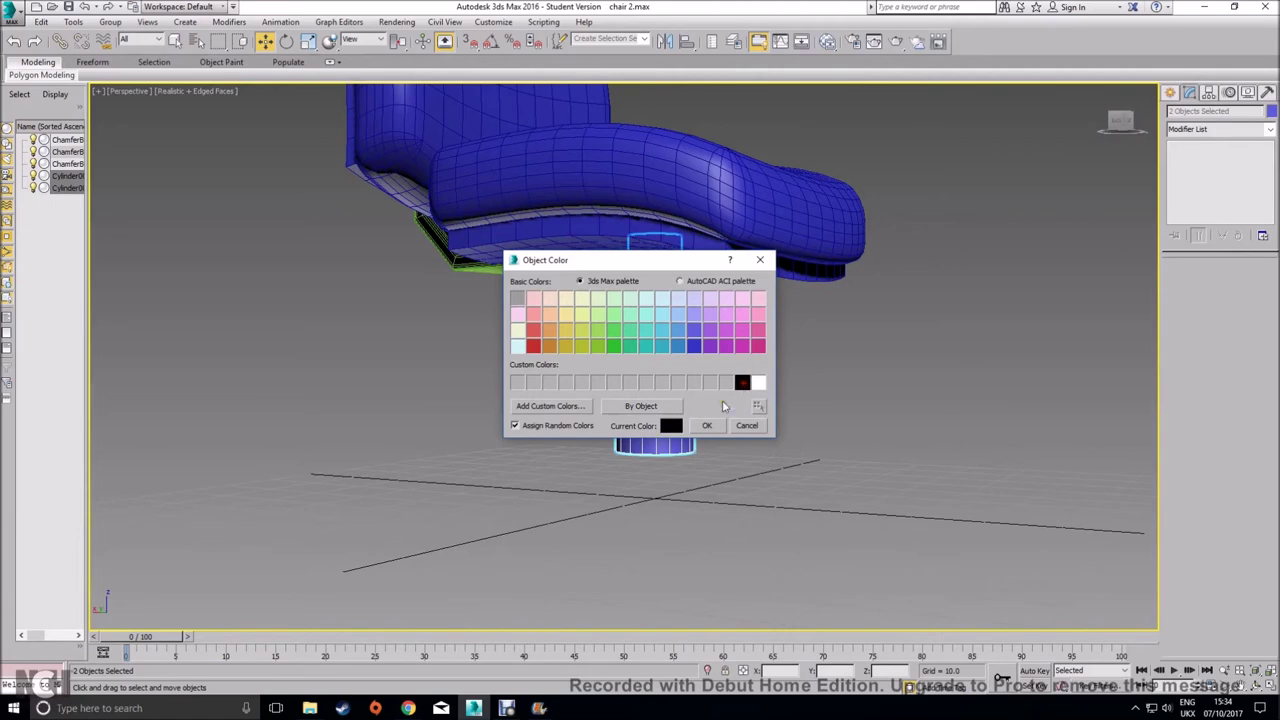
left_click(517, 346)
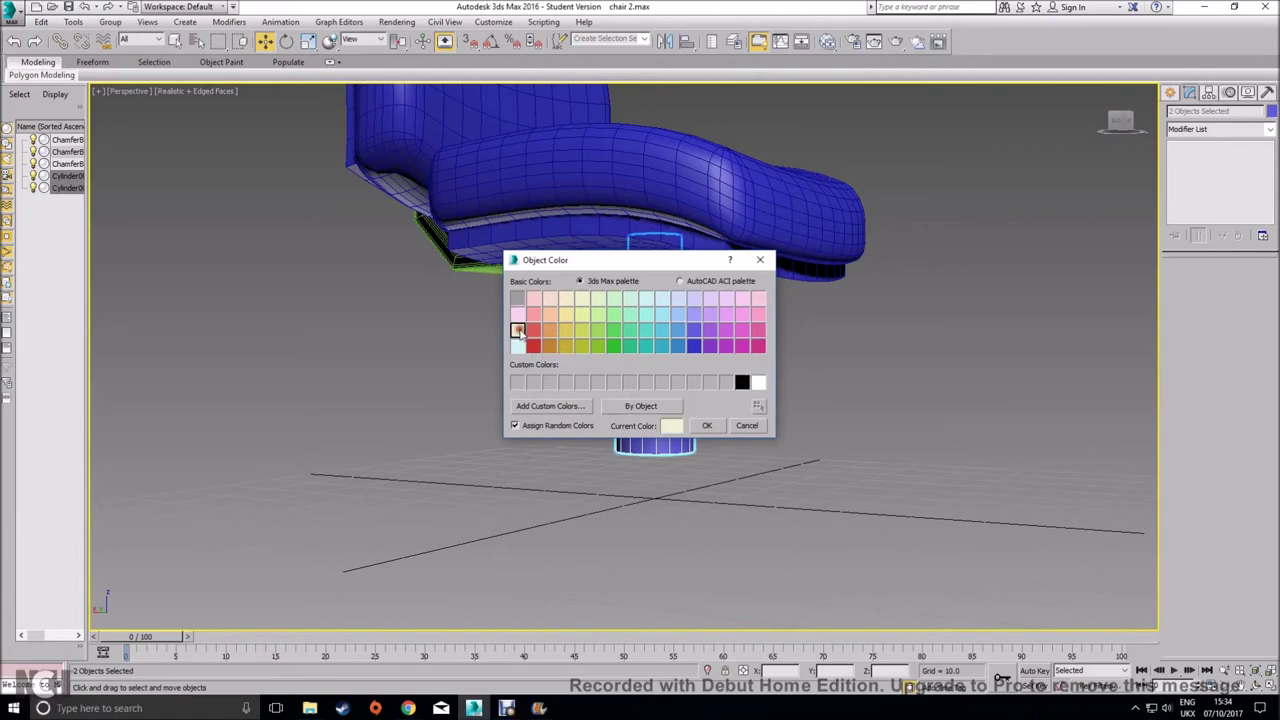
left_click(706, 425)
left_click(833, 428)
Switch to Chrome and examine the column and star-shaped base in the chair reference photo
middle_click_drag(833, 428, 842, 487, "alt")
scroll(776, 460, "down", 3)
scroll(677, 377, "up", 3)
middle_click_drag(680, 412, 608, 328)
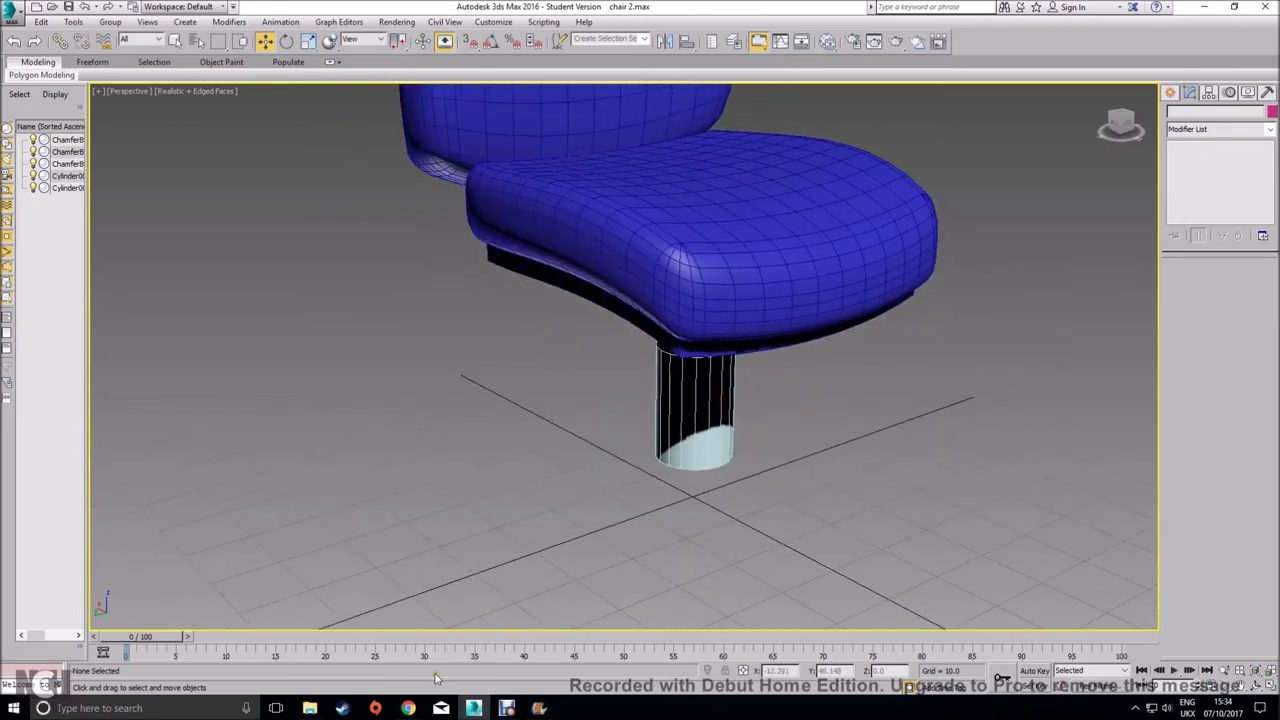
left_click(409, 708)
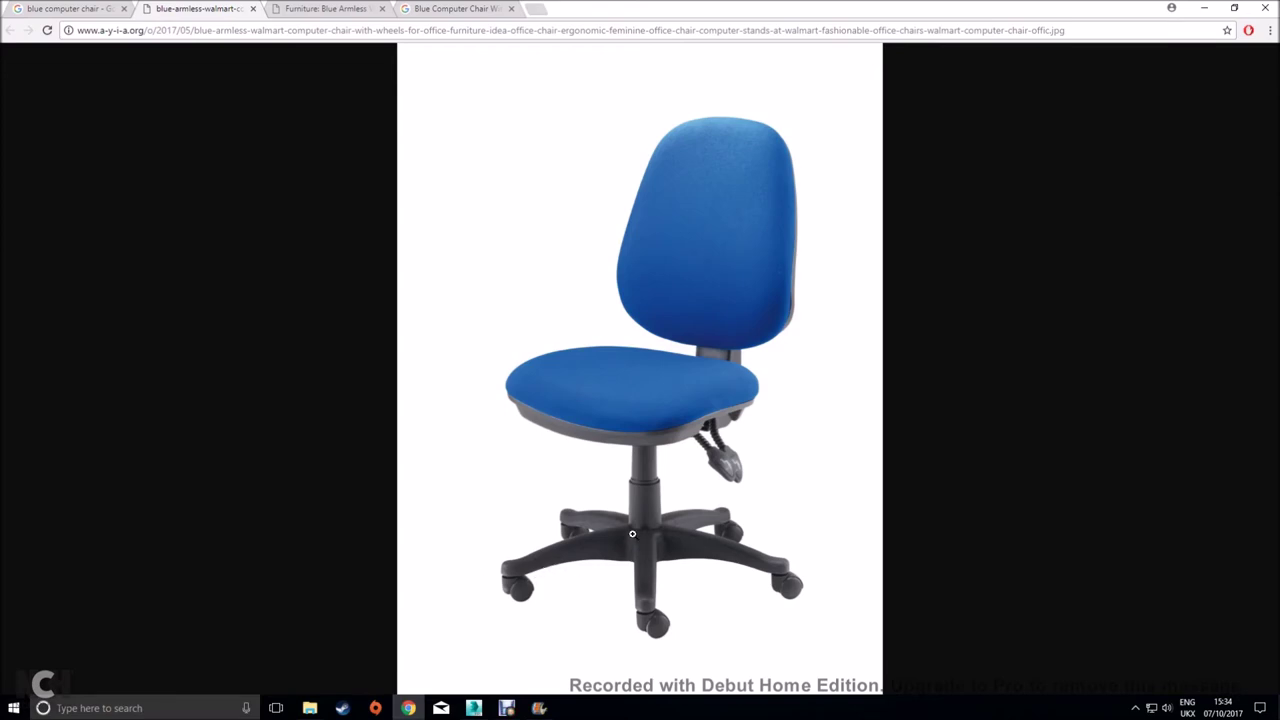
left_click(474, 708)
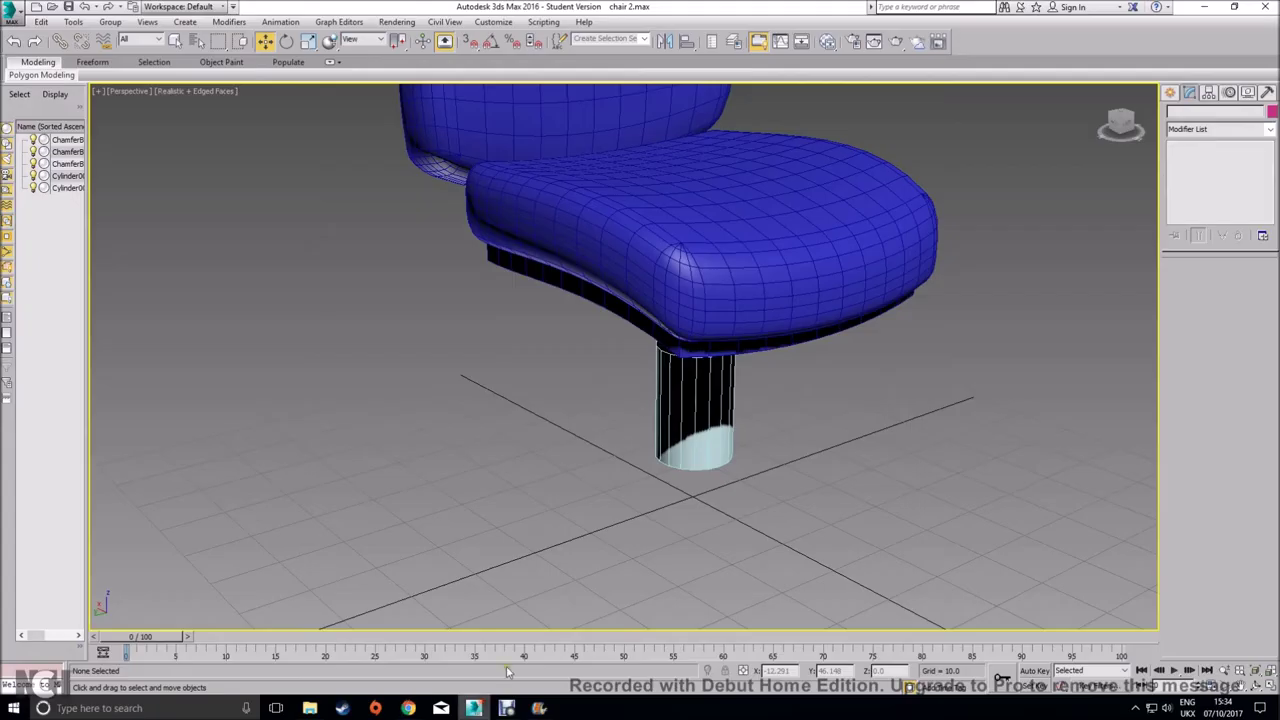
Maximize the Left view and arrange the 3ds Max window side by side with the browser's chair reference photo
left_click(1173, 91)
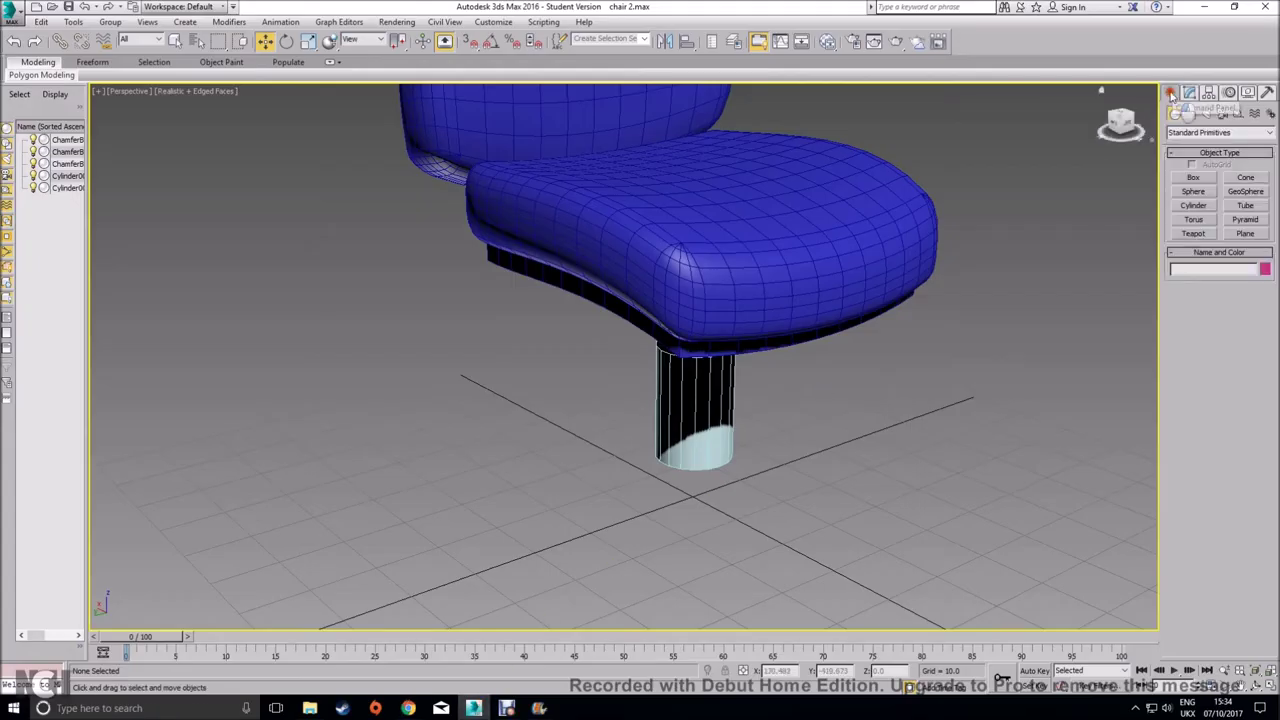
left_click(1268, 686)
scroll(944, 260, "down", 6)
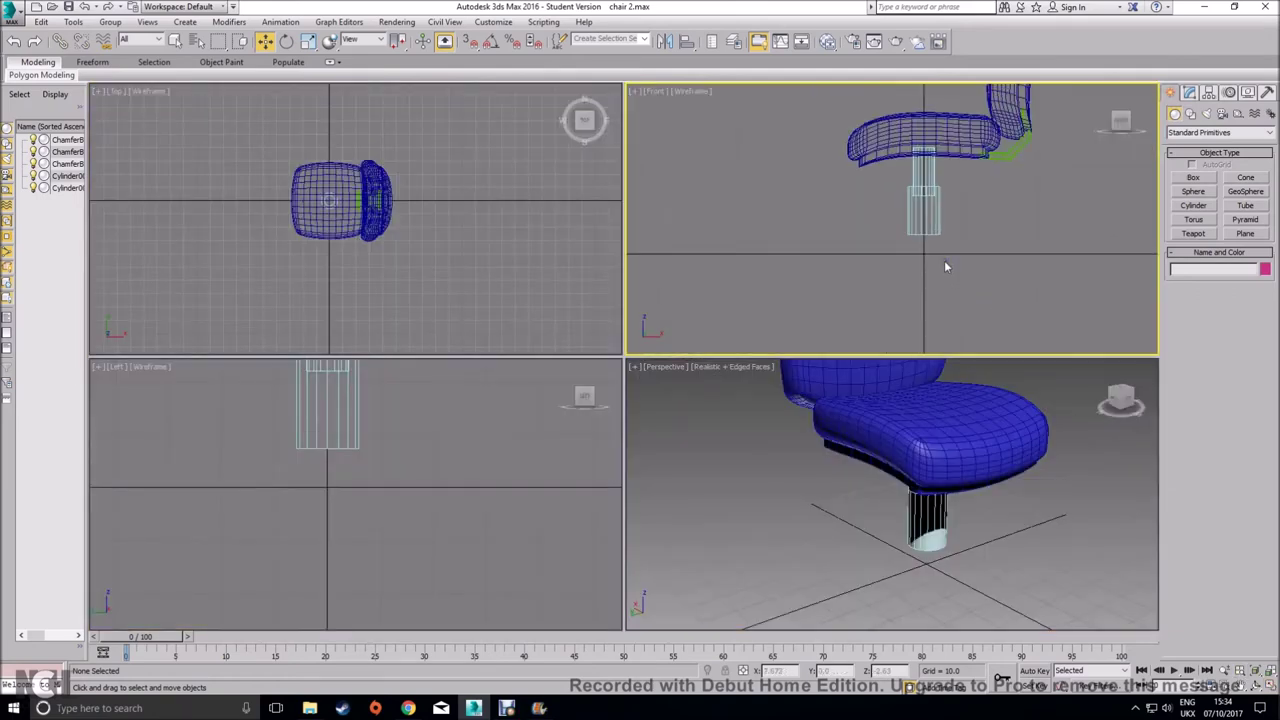
scroll(446, 445, "down", 5)
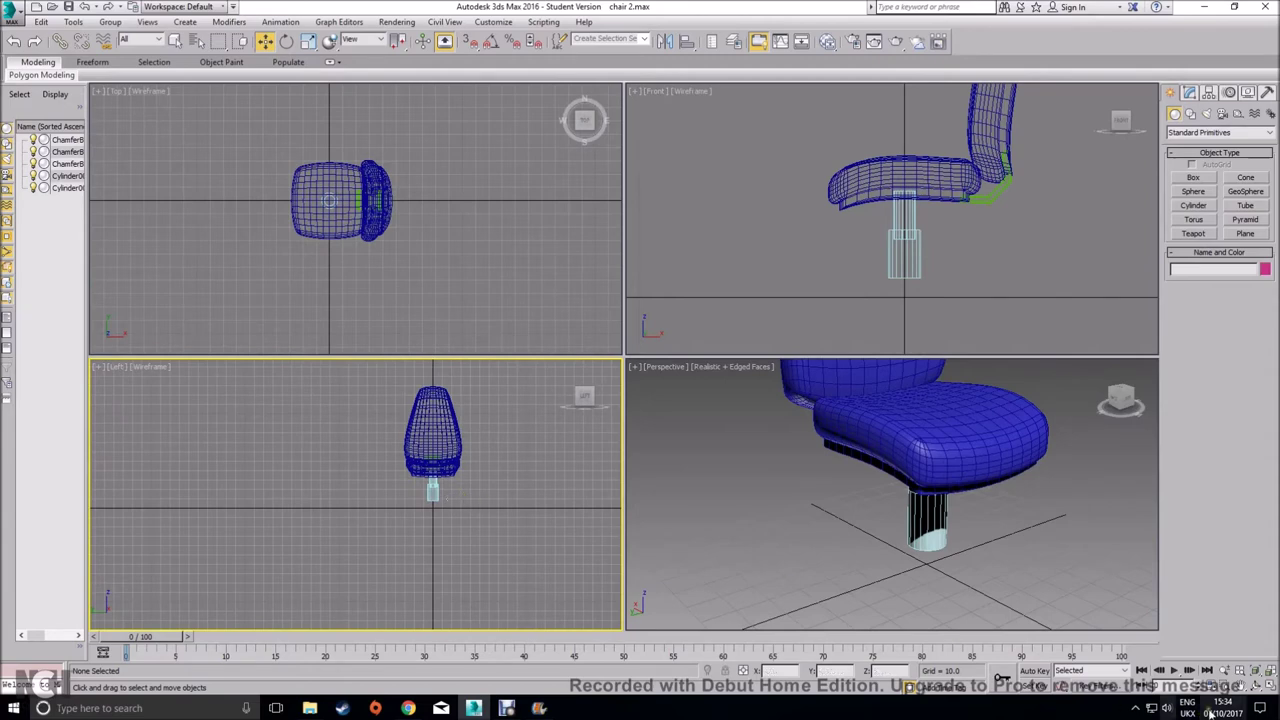
left_click(1268, 686)
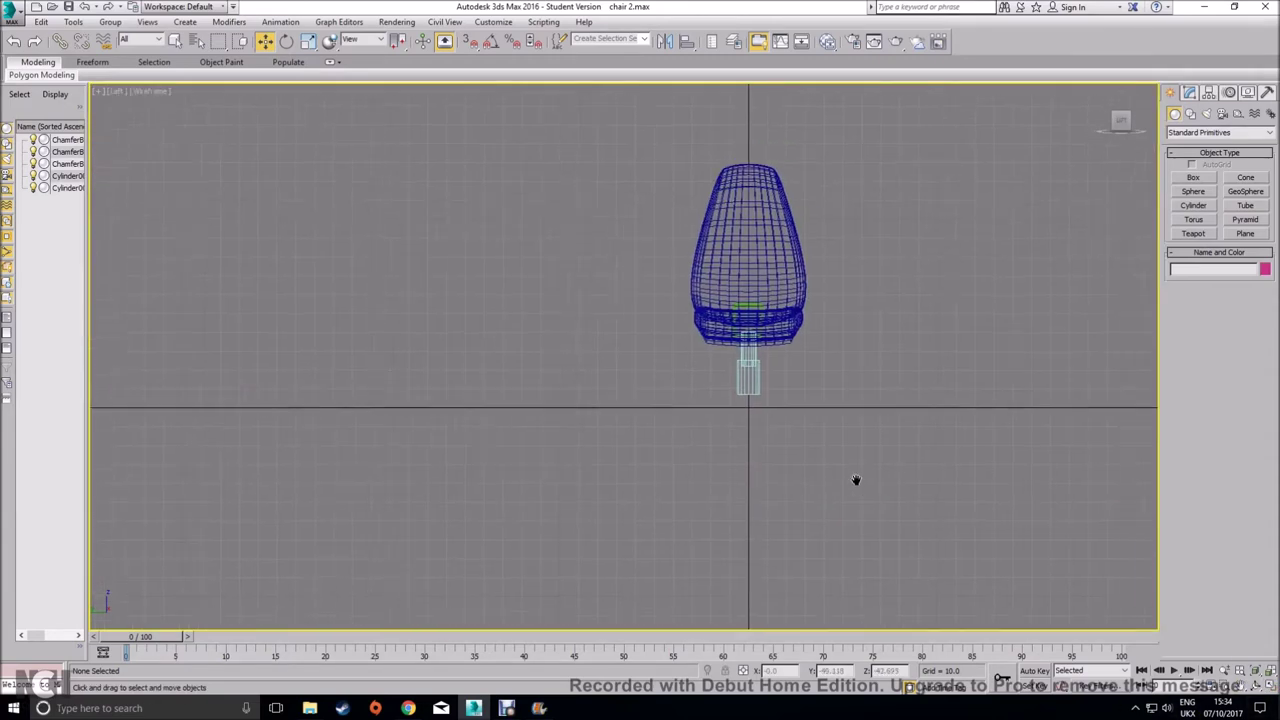
scroll(642, 481, "up", 5)
left_click_drag(577, 6, 1279, 230)
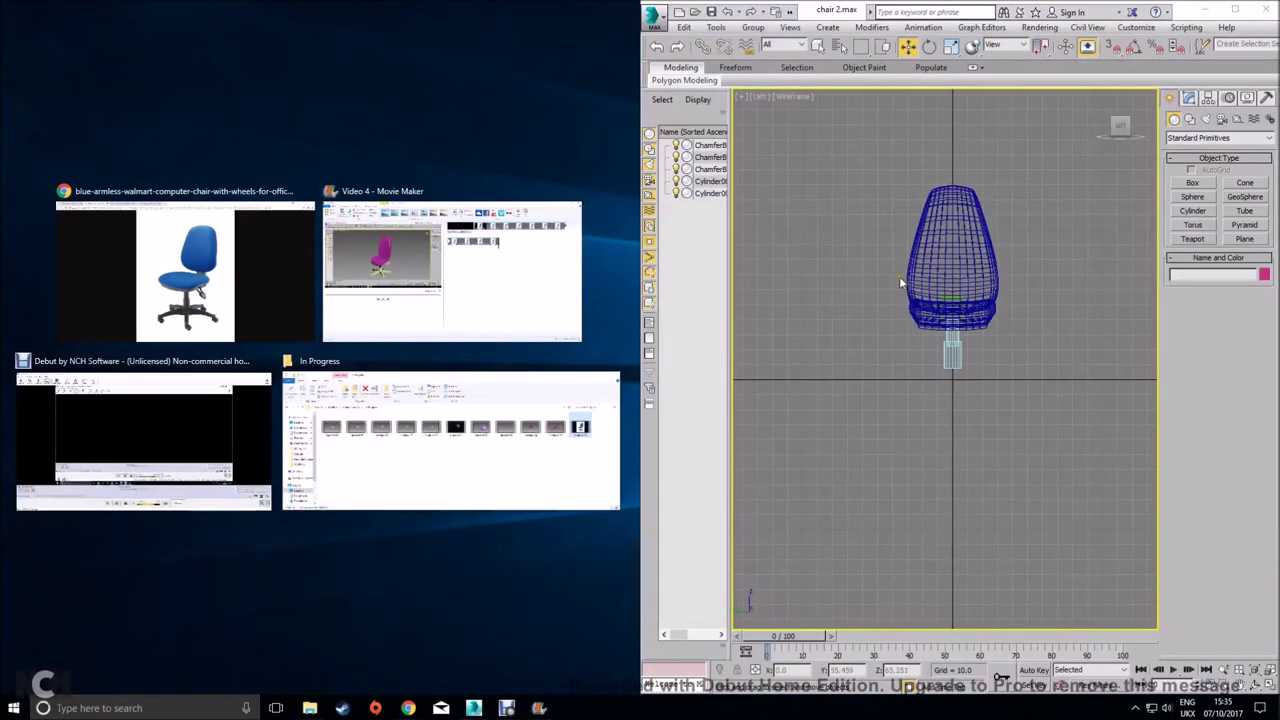
left_click(240, 290)
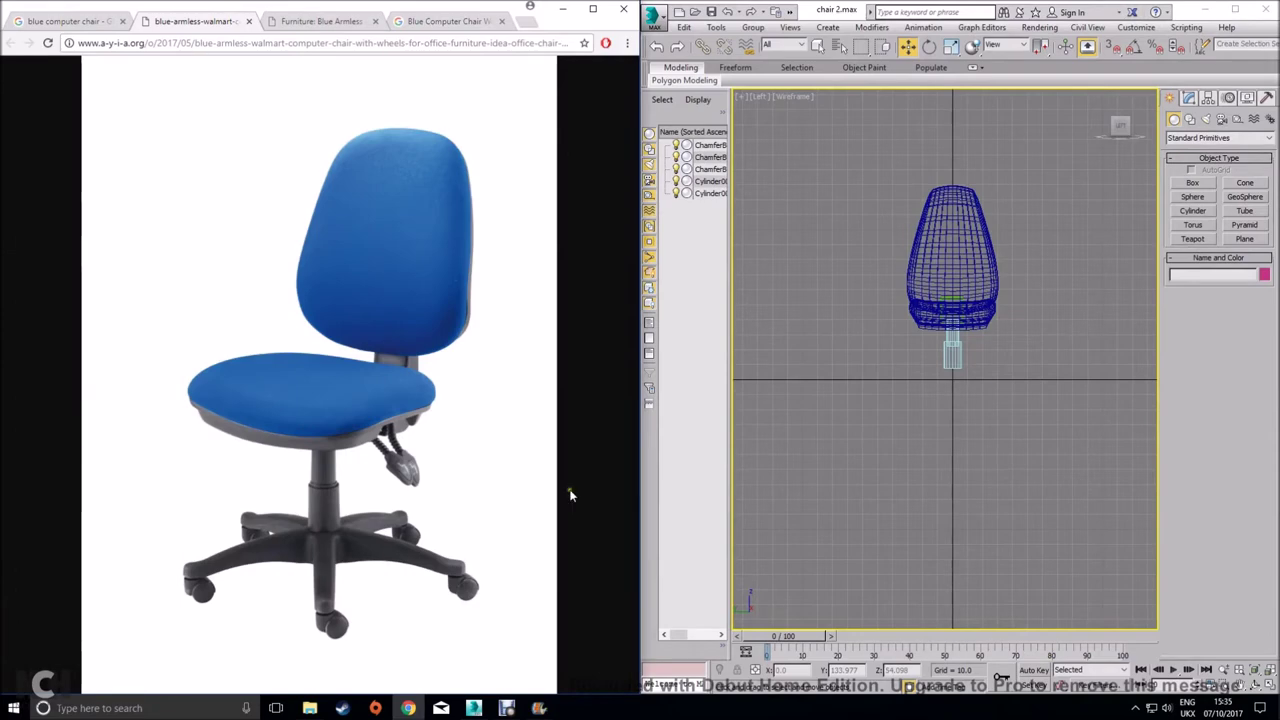
Start a Line spline at the lower cylinder's center, tracing the base leg's gently sloping upper edge and its short outer end
left_click(1191, 119)
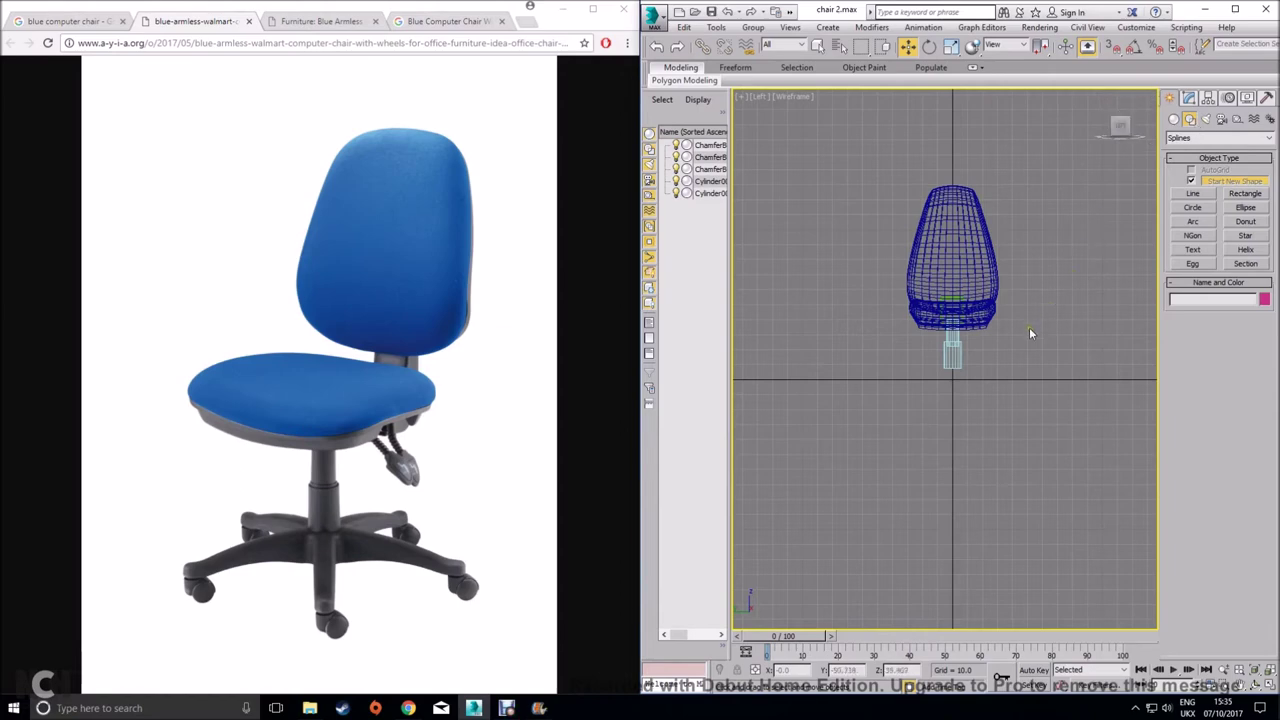
scroll(1025, 342, "up", 2)
left_click(1193, 193)
scroll(967, 361, "up", 3)
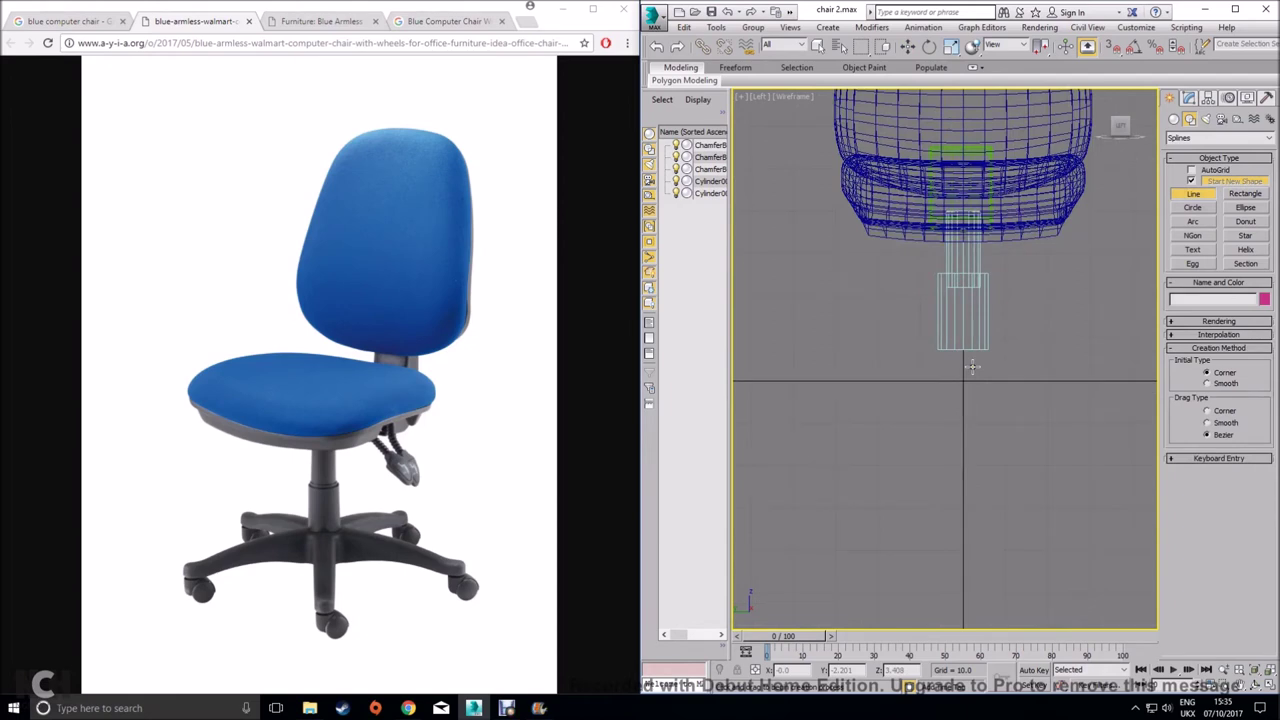
scroll(905, 351, "up", 2)
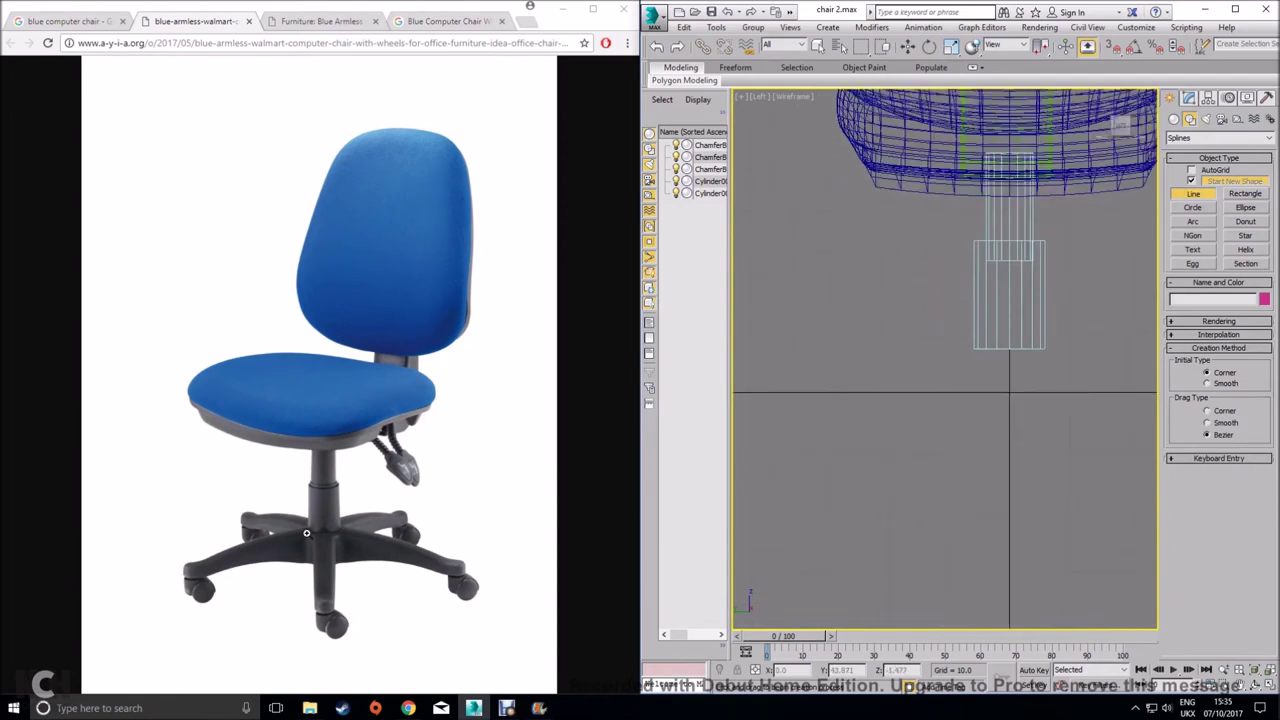
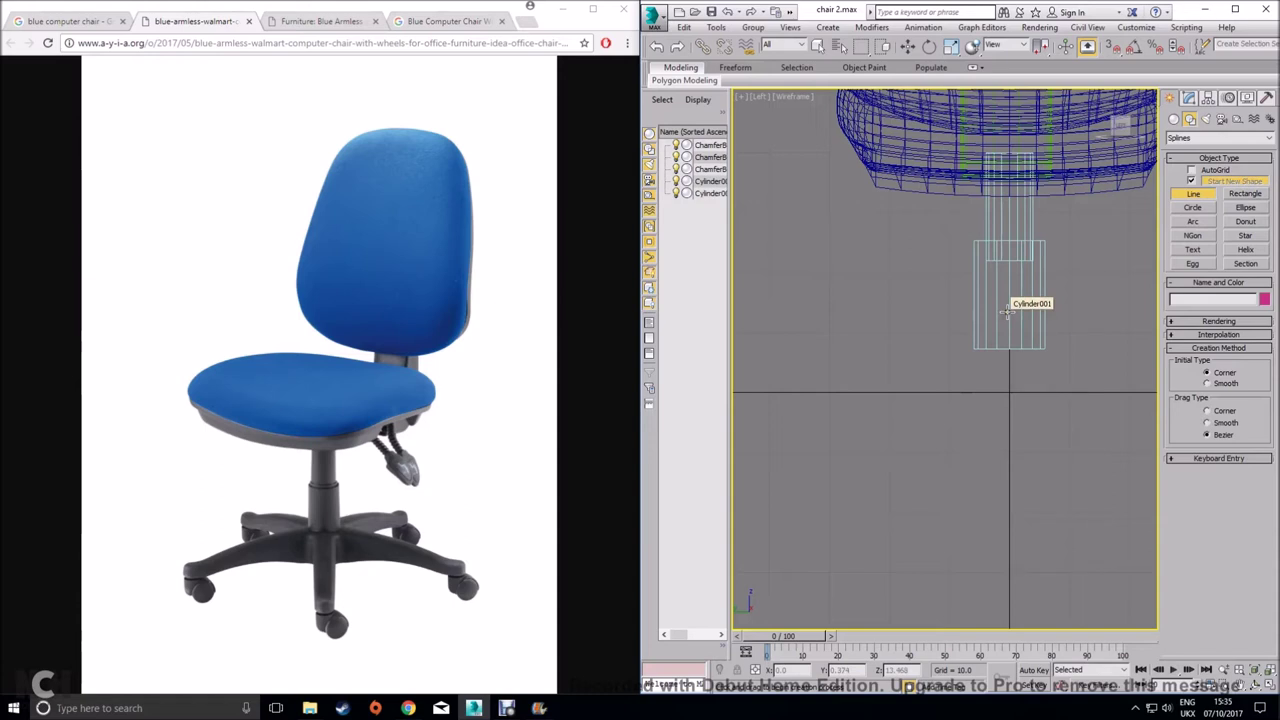
left_click(1006, 313)
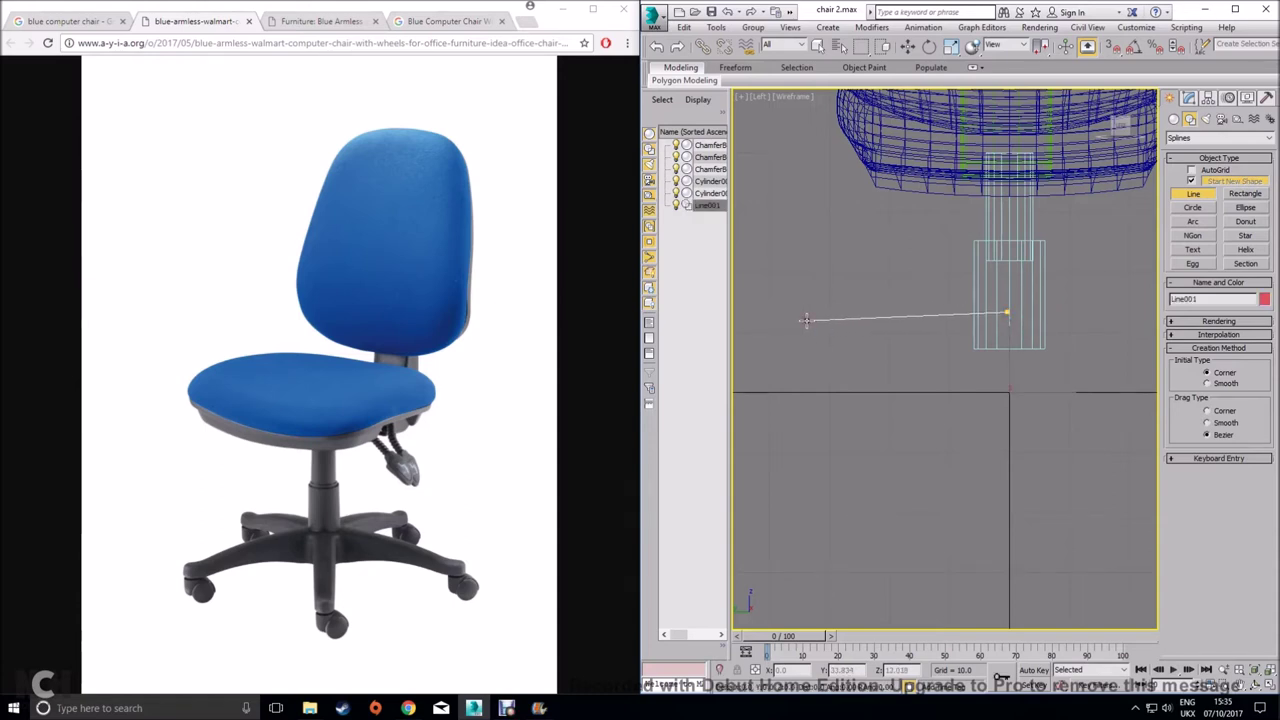
middle_click_drag(809, 320, 829, 323)
left_click(829, 323)
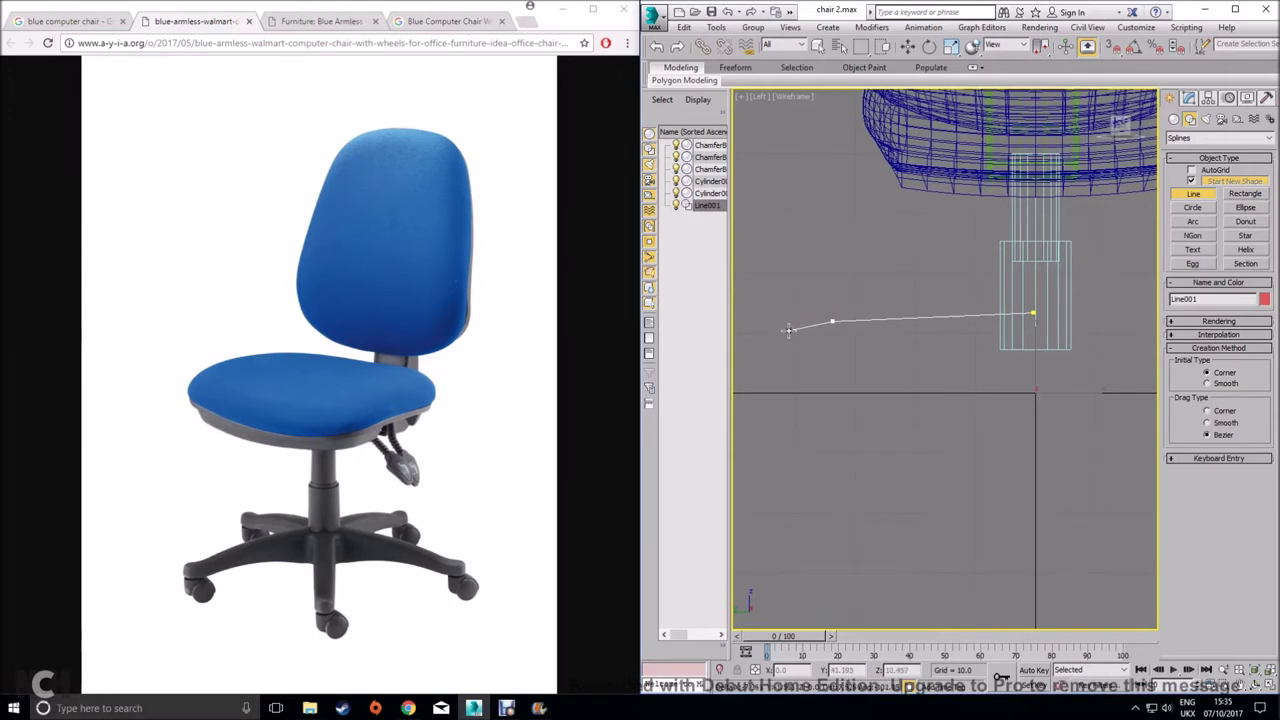
left_click(762, 328)
left_click(761, 357)
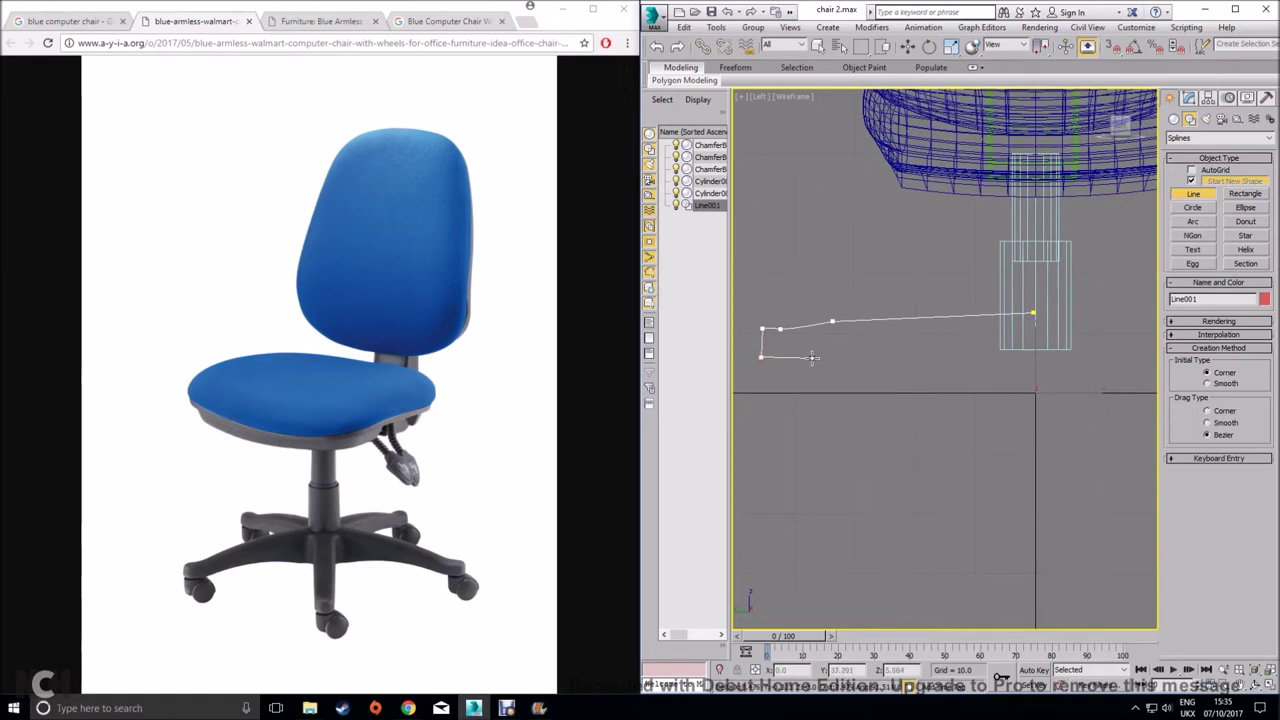
Trace the leg's arched underside back to the bottom of the column and close the spline at its start point
left_click(816, 357)
left_click_drag(931, 333, 947, 333)
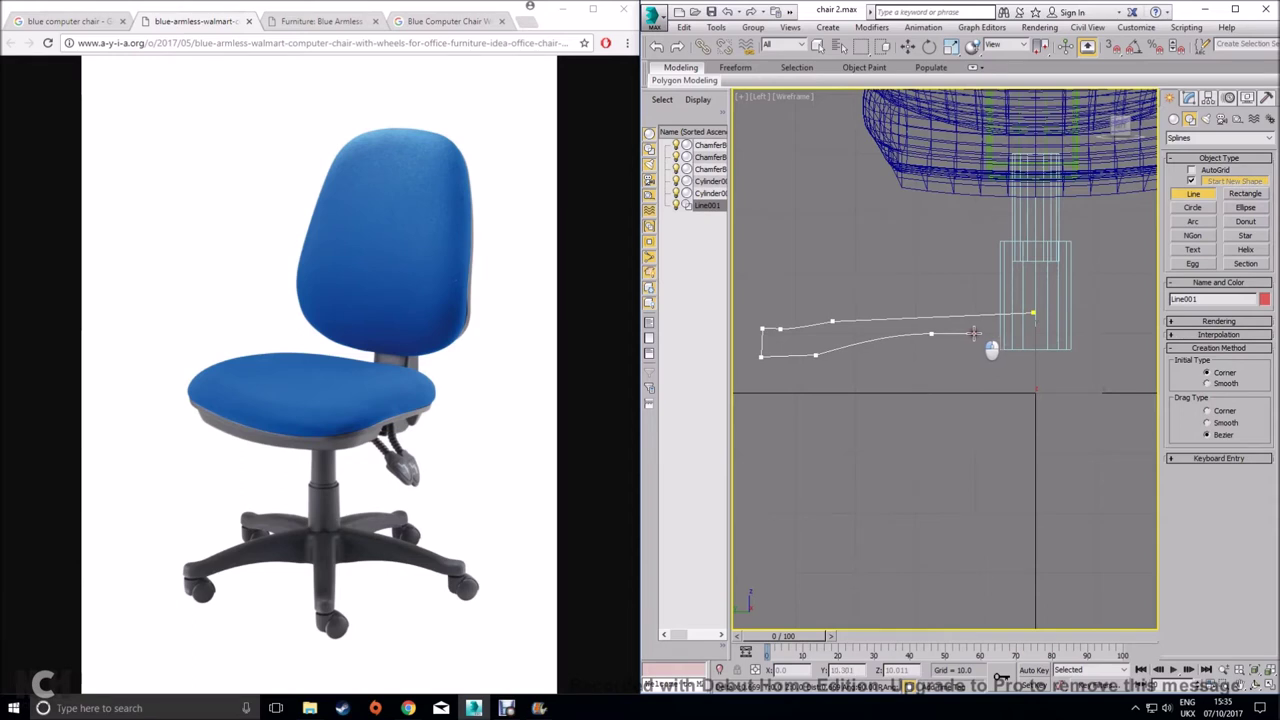
left_click(1033, 351)
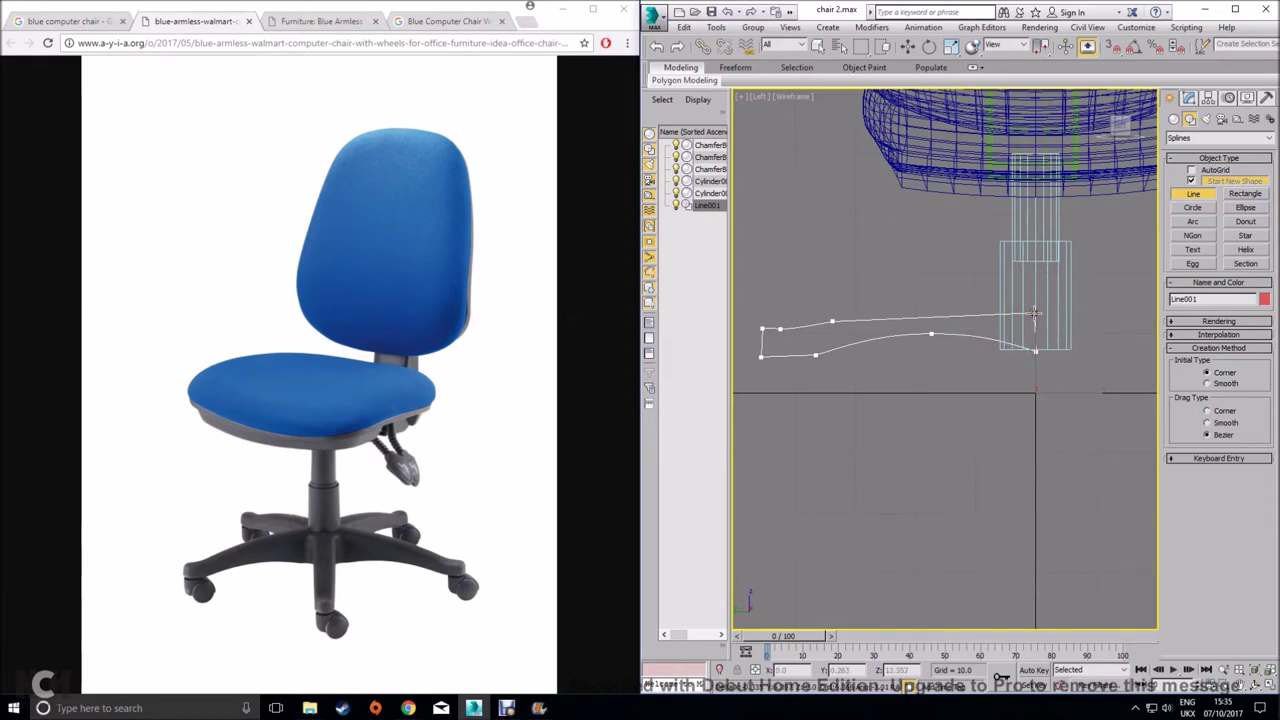
left_click(1033, 315)
left_click(616, 398)
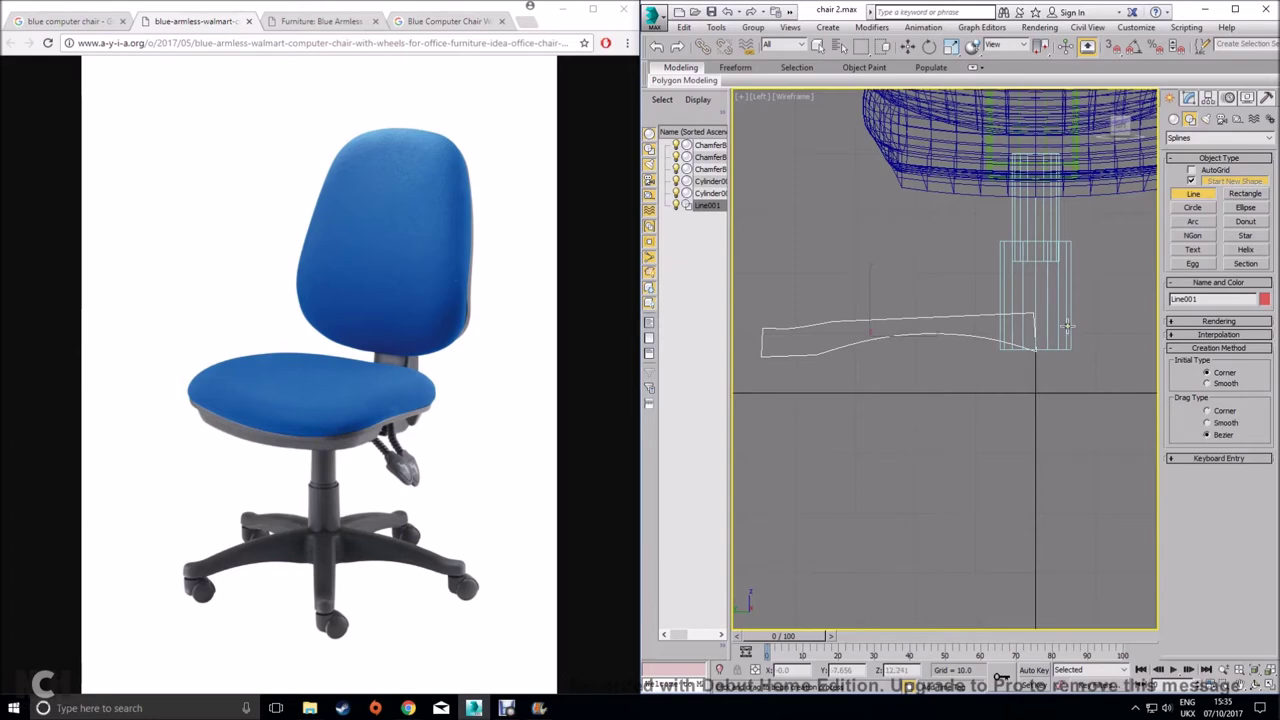
Return the 3ds Max window to full screen and maximize the Perspective view with the leg profile selected for modifying
left_click(1190, 97)
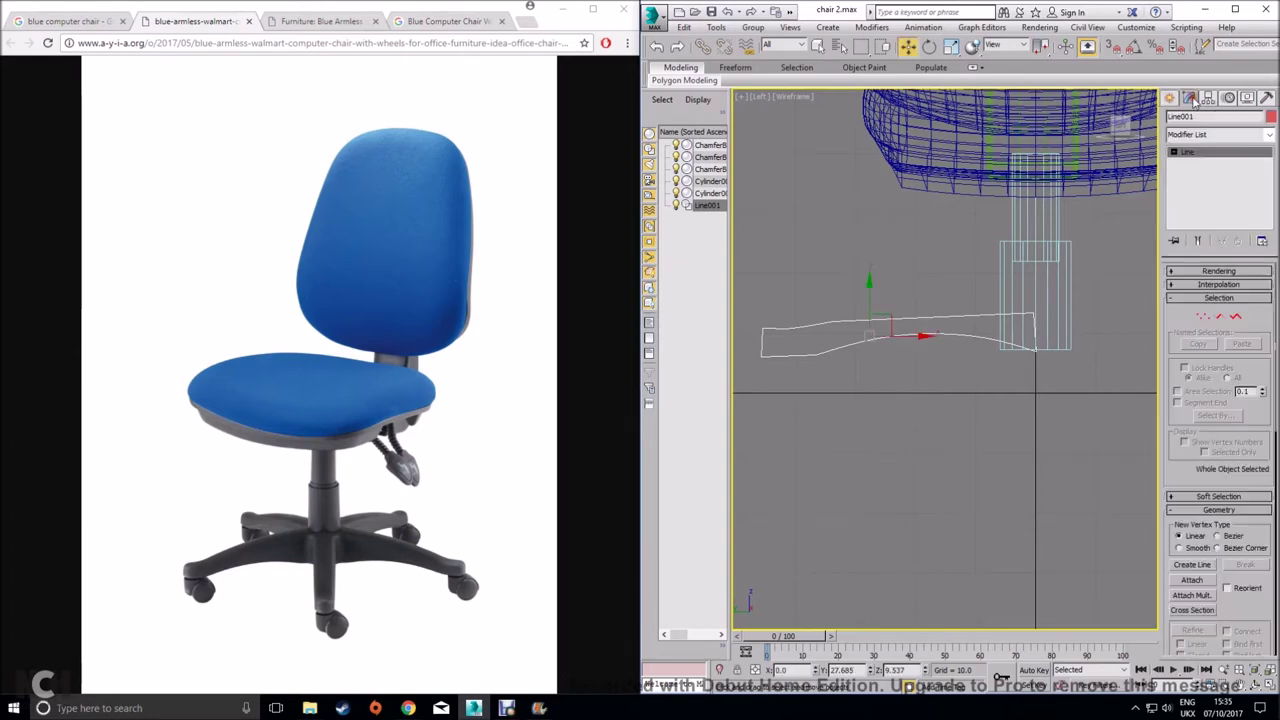
left_click(1235, 9)
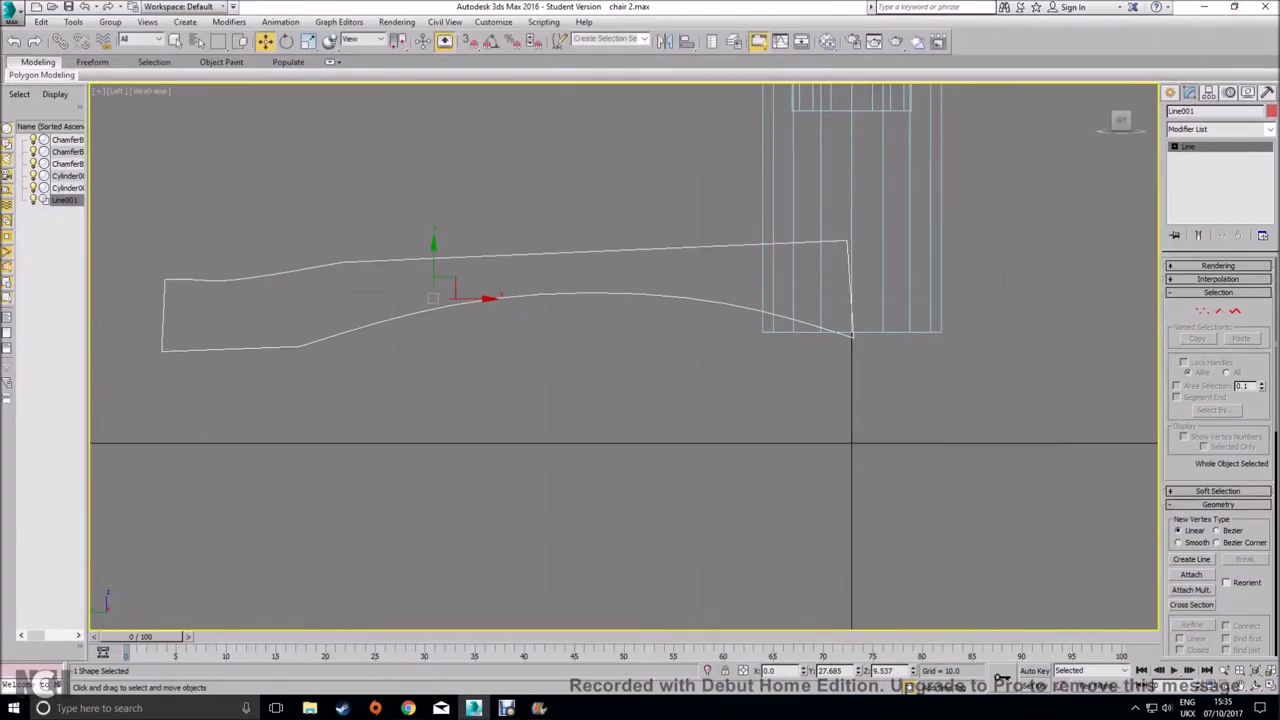
left_click(1268, 682)
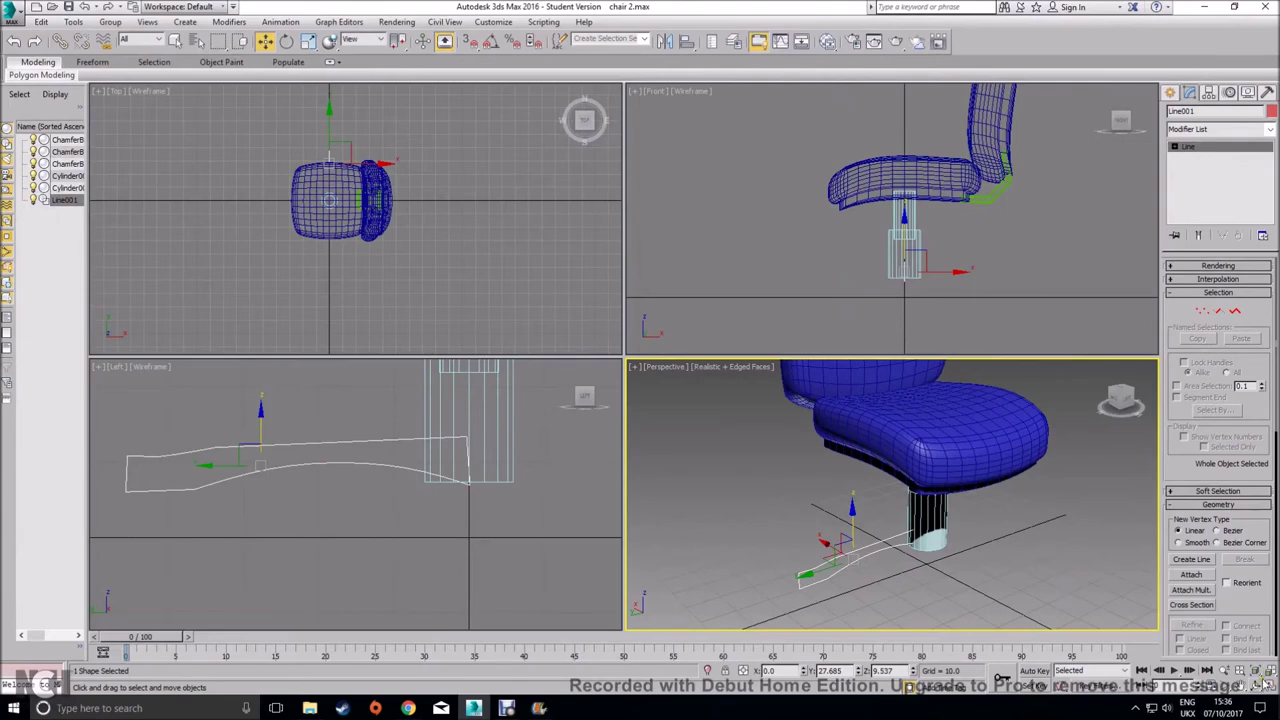
left_click(1266, 680)
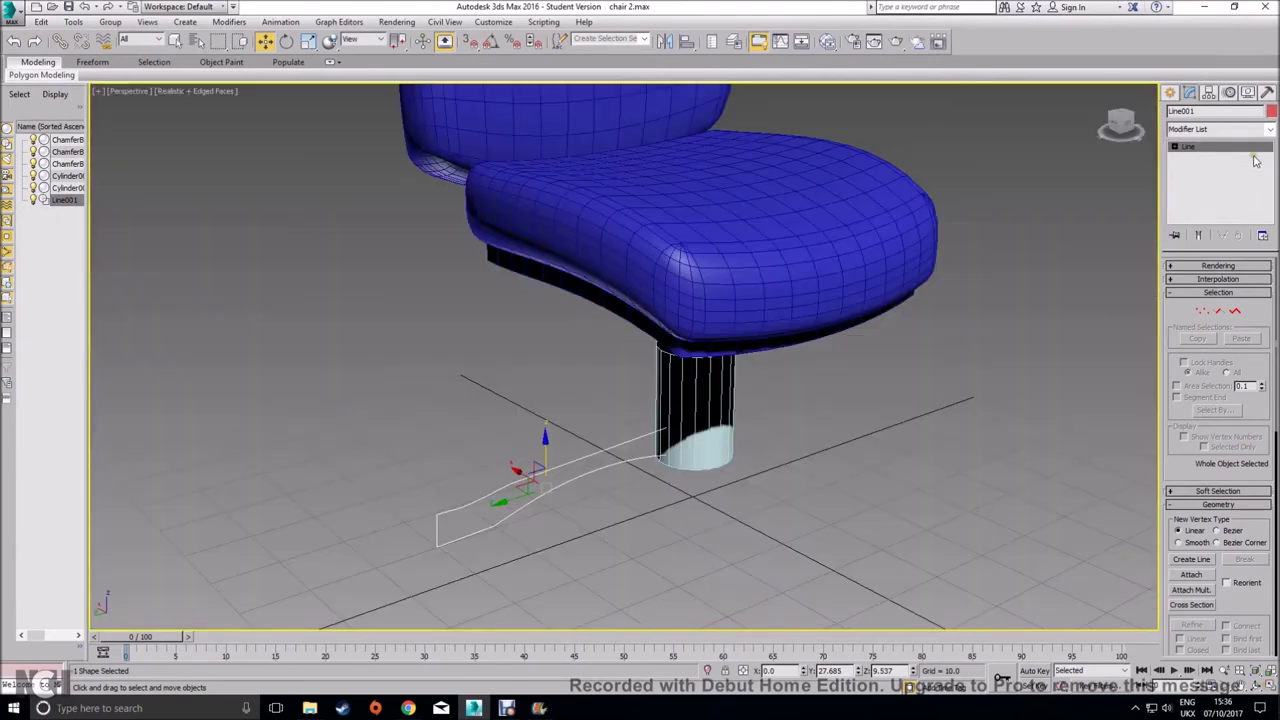
Apply an Extrude modifier to the leg profile with an amount of 0 and 1 segment
left_click(1270, 129)
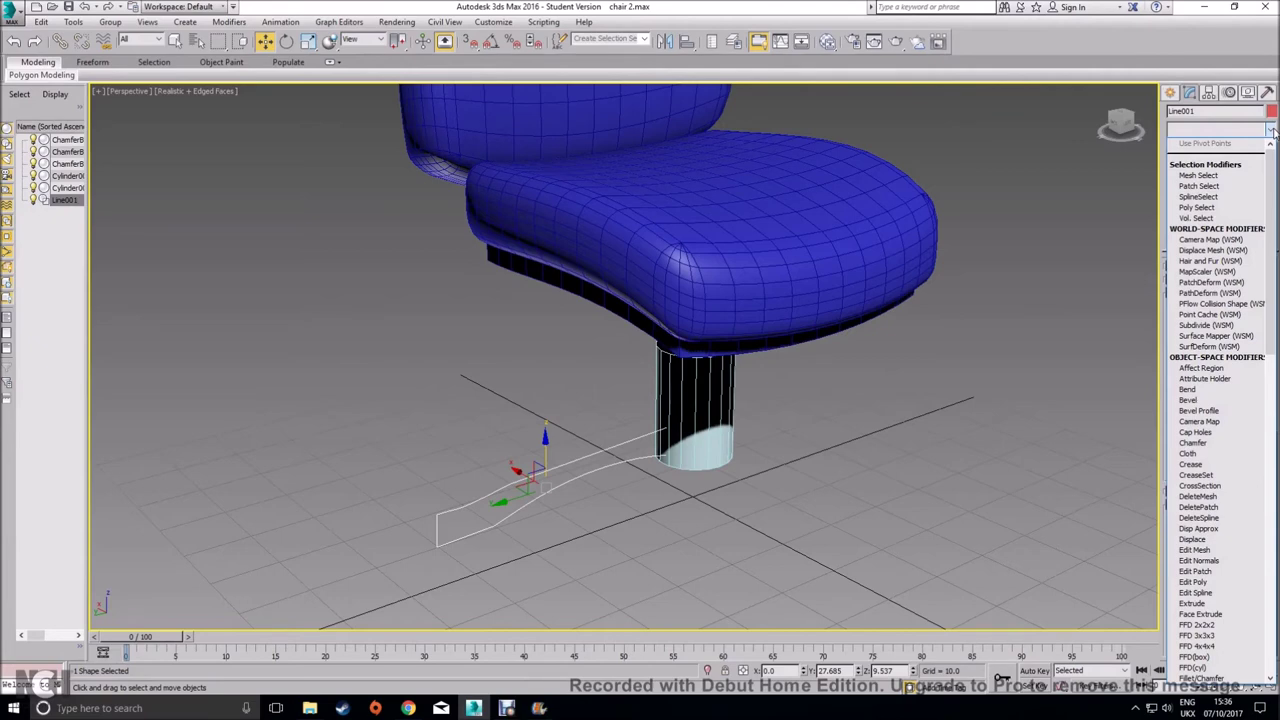
key("e")
key("e")
key("e")
key("e")
key("e")
key("e")
key("Return")
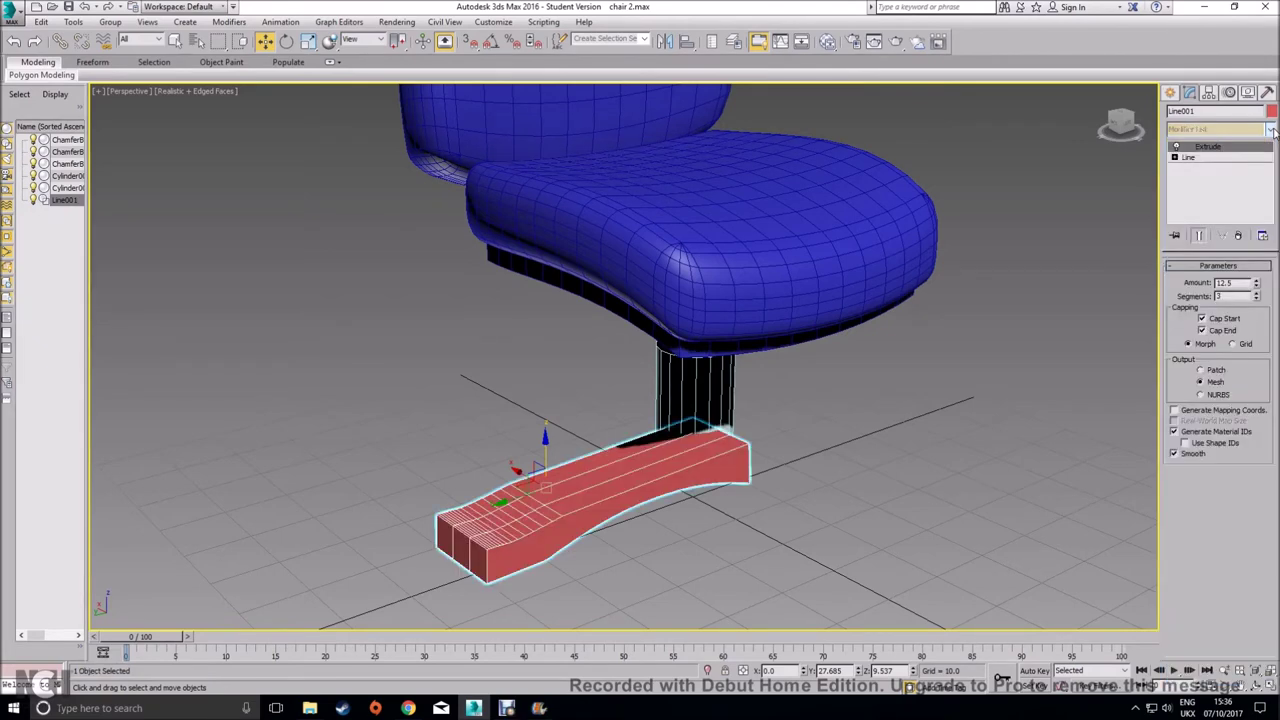
double_click(1244, 287)
key("Tab")
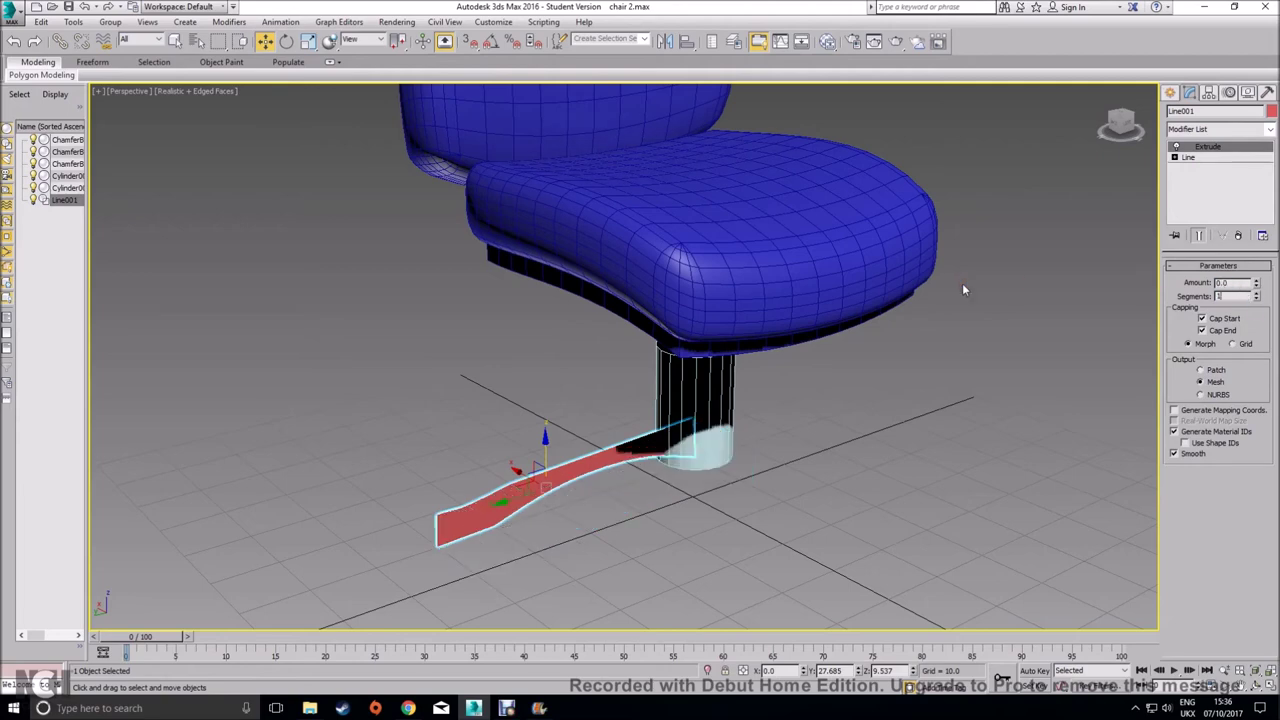
Try turning off the leg extrusion's Cap Start and Cap End options
middle_click_drag(592, 450, 655, 443)
scroll(731, 466, "up", 3)
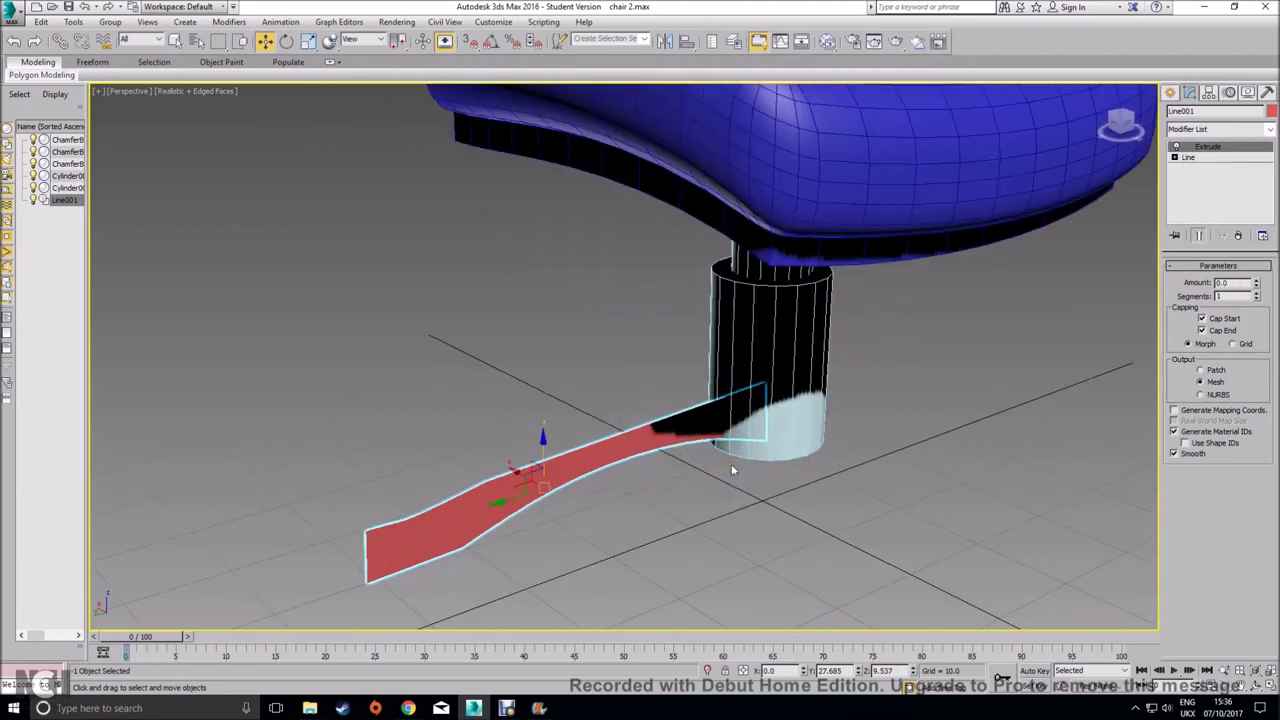
middle_click_drag(731, 482, 798, 433)
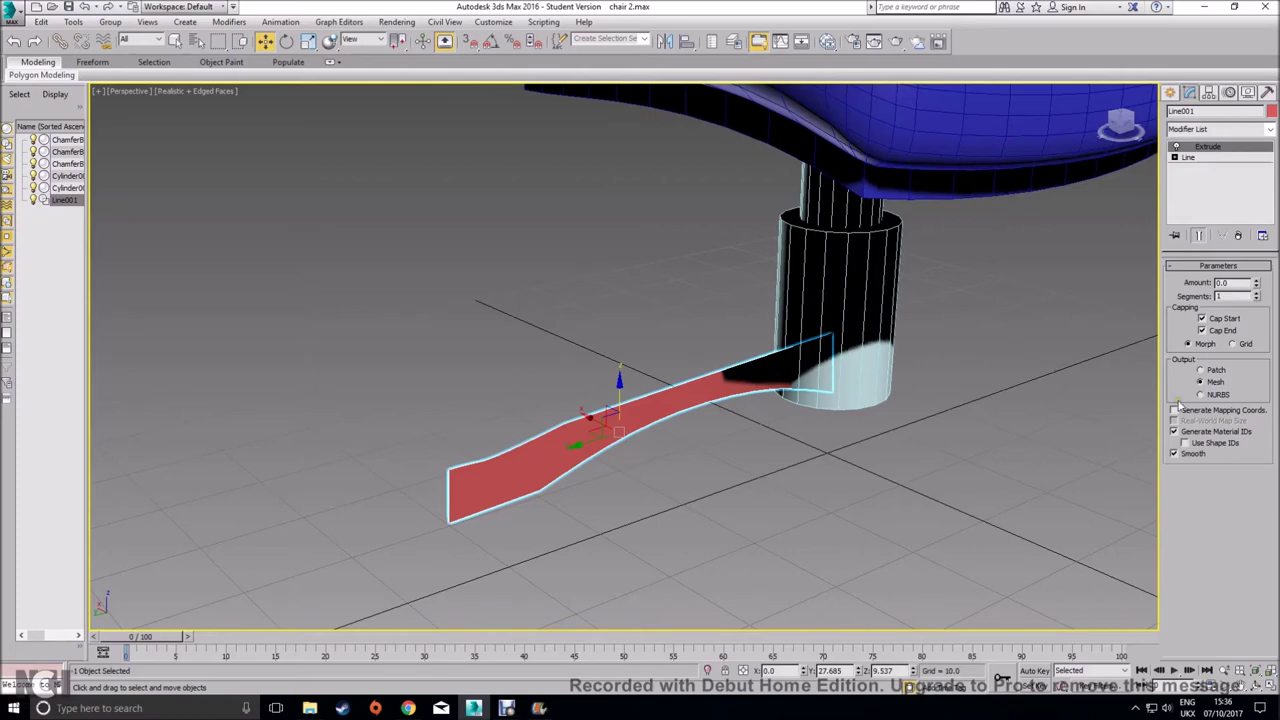
left_click(1229, 318)
left_click(1221, 331)
left_click(1224, 318)
left_click(1222, 331)
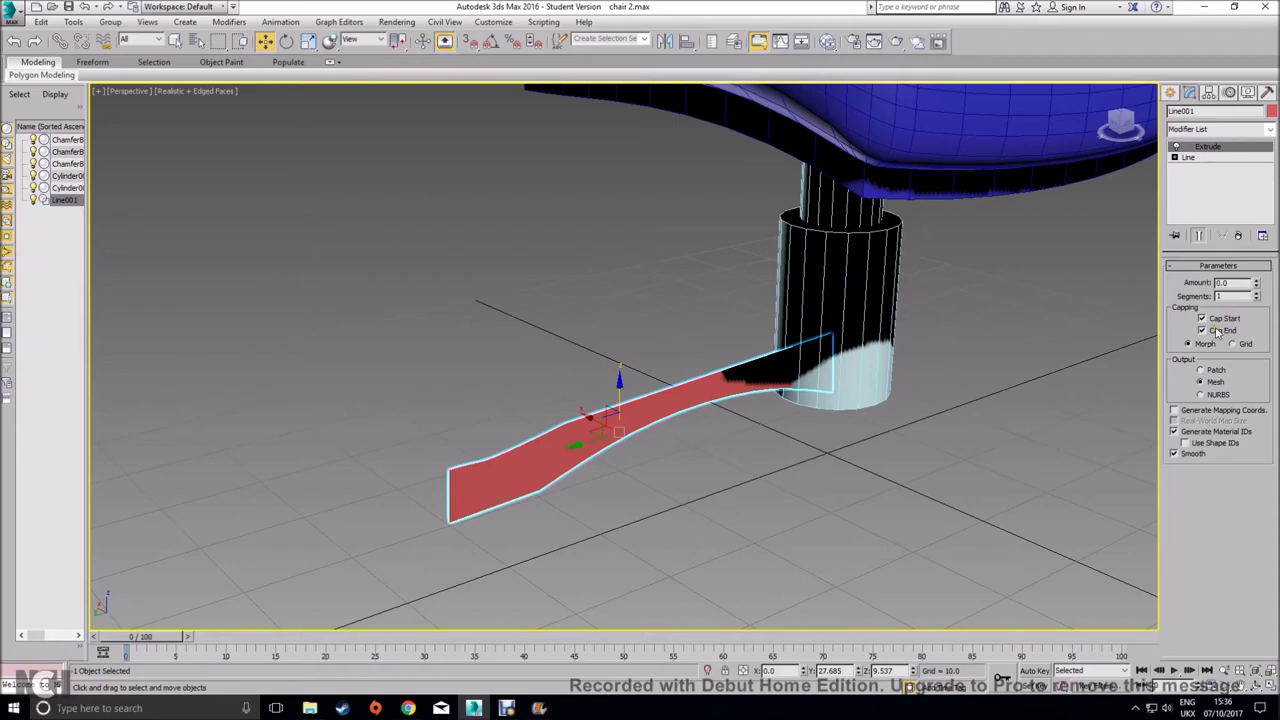
Set the leg's extrusion amount to 6
left_click_drag(1257, 285, 1180, 280)
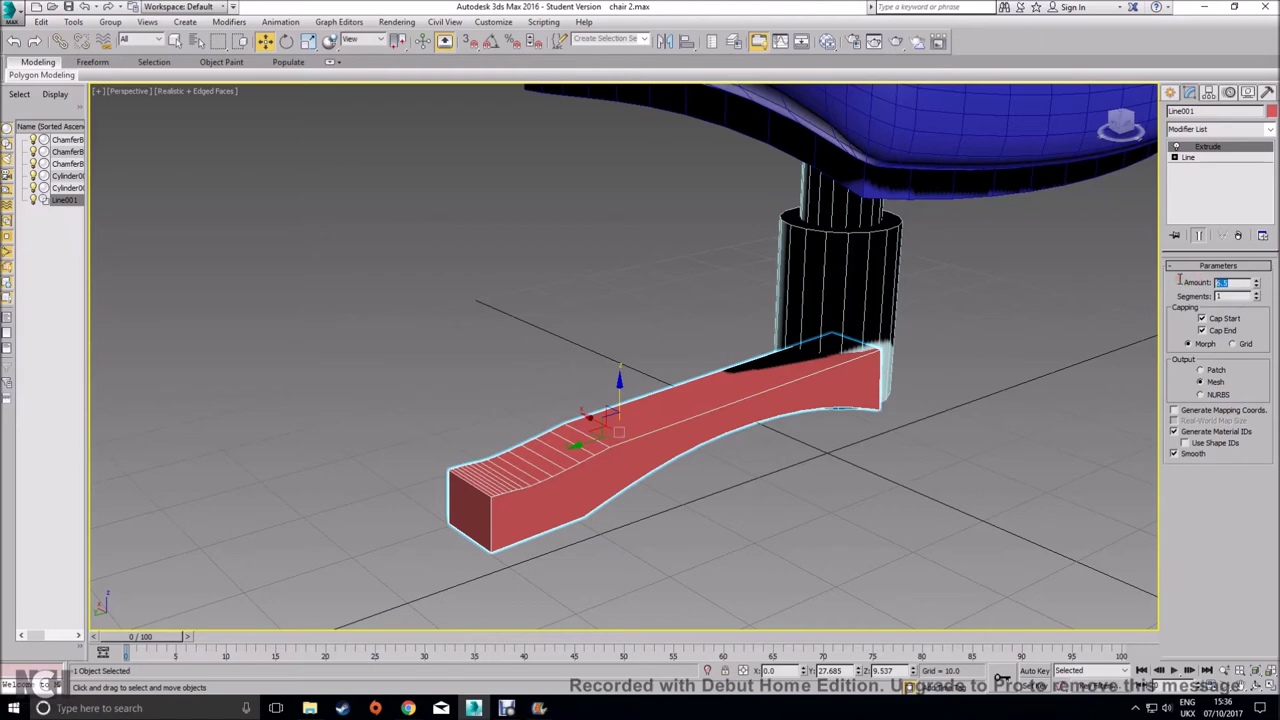
type("6")
key("Return")
middle_click_drag(893, 460, 582, 468, "alt")
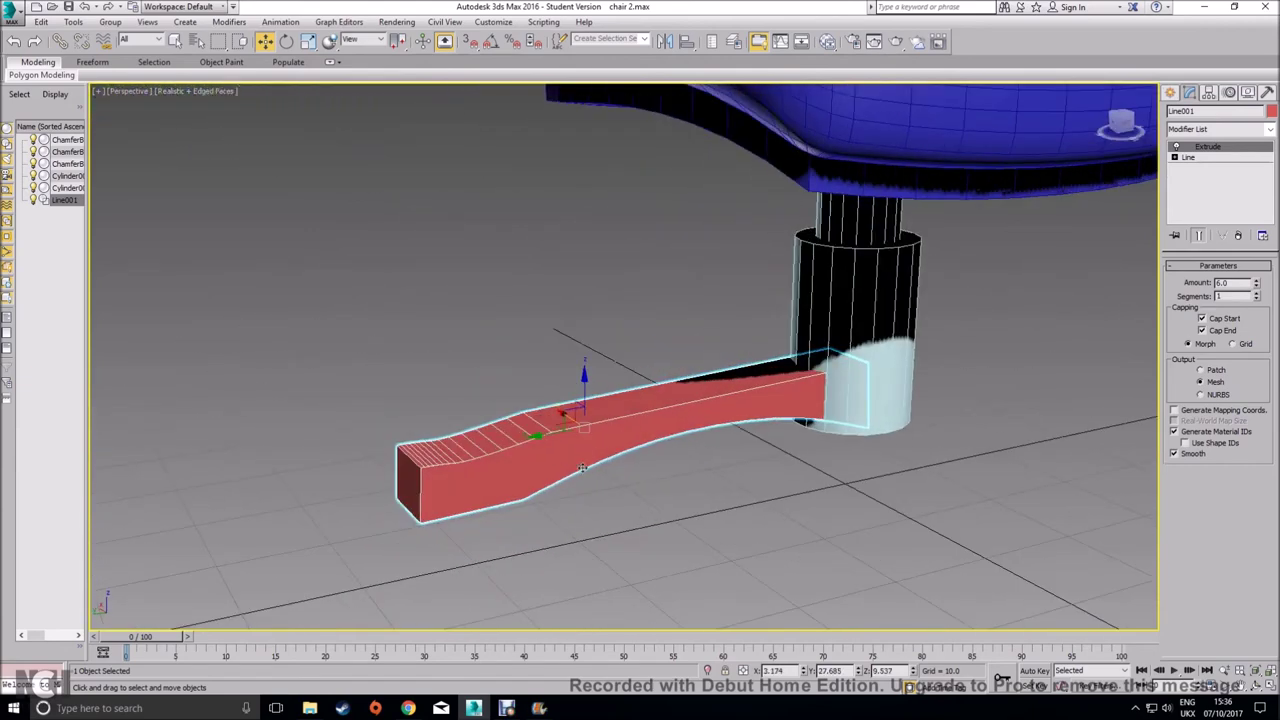
Check the chair reference photo in Chrome, then in 3ds Max lower the leg spline's upper outer-end vertex to a Z of about 8.7
left_click(408, 708)
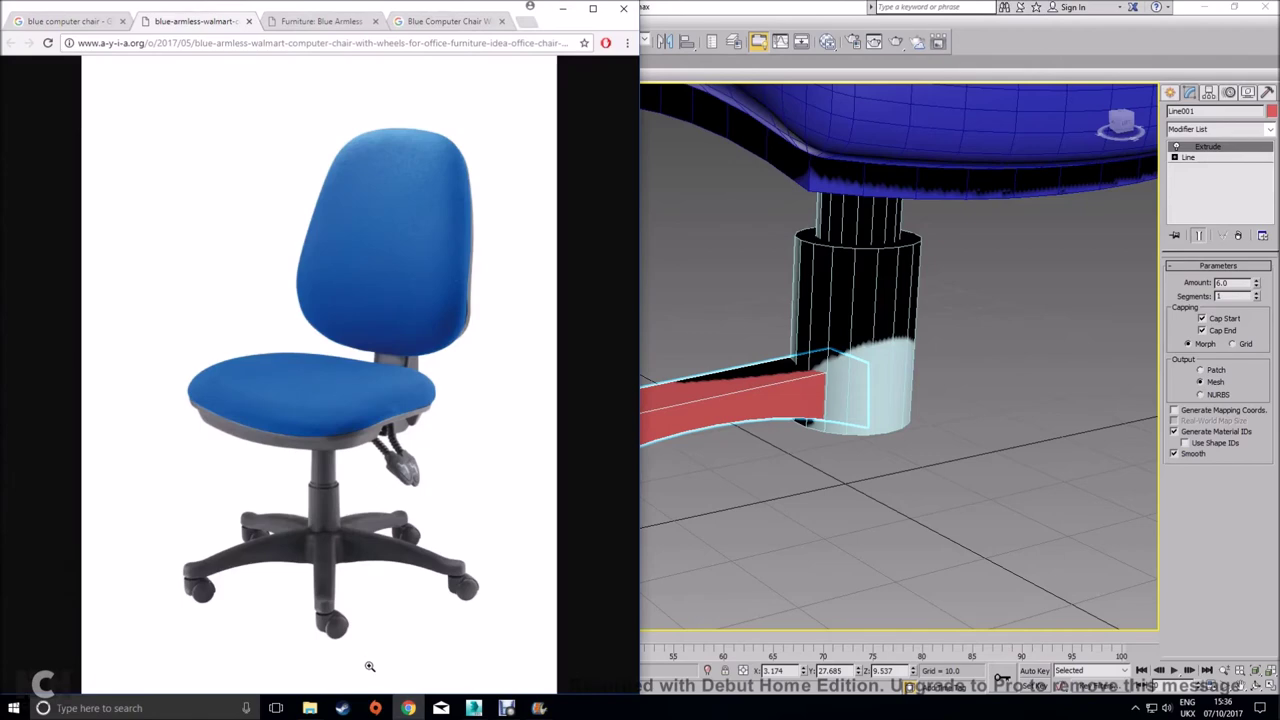
left_click(814, 564)
left_click(508, 486)
middle_click_drag(471, 471, 505, 479)
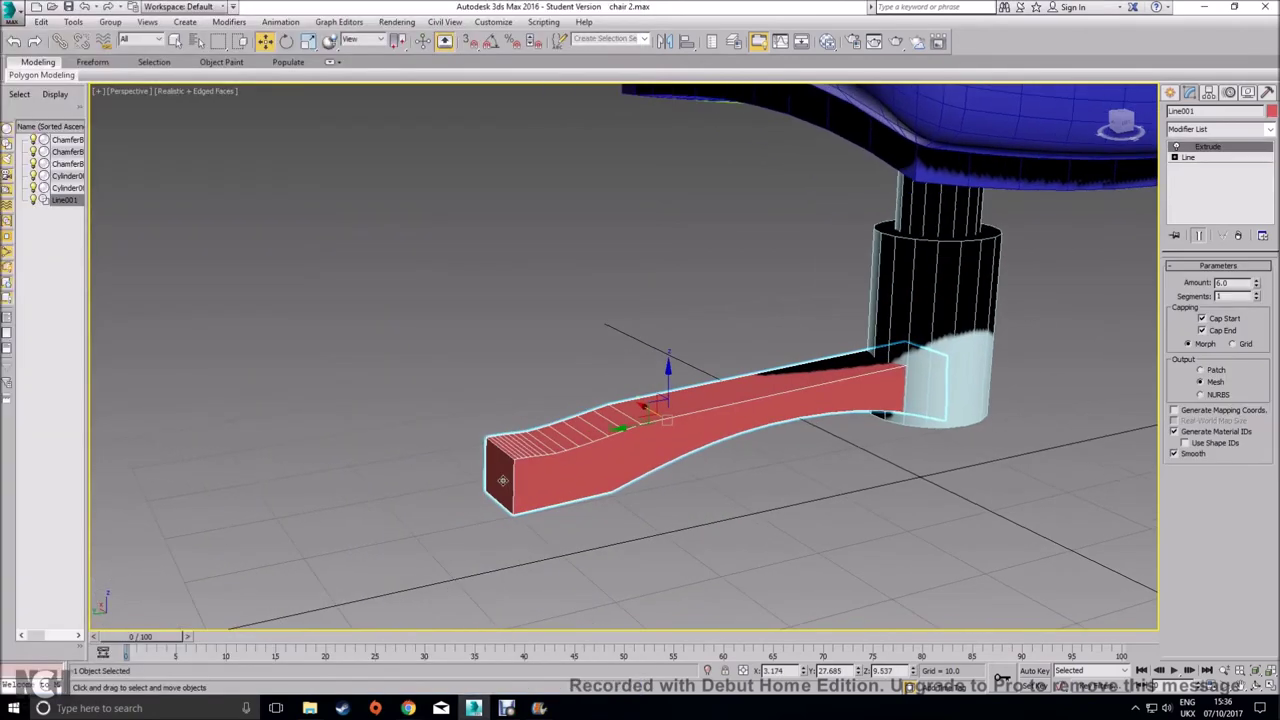
scroll(520, 467, "up", 3)
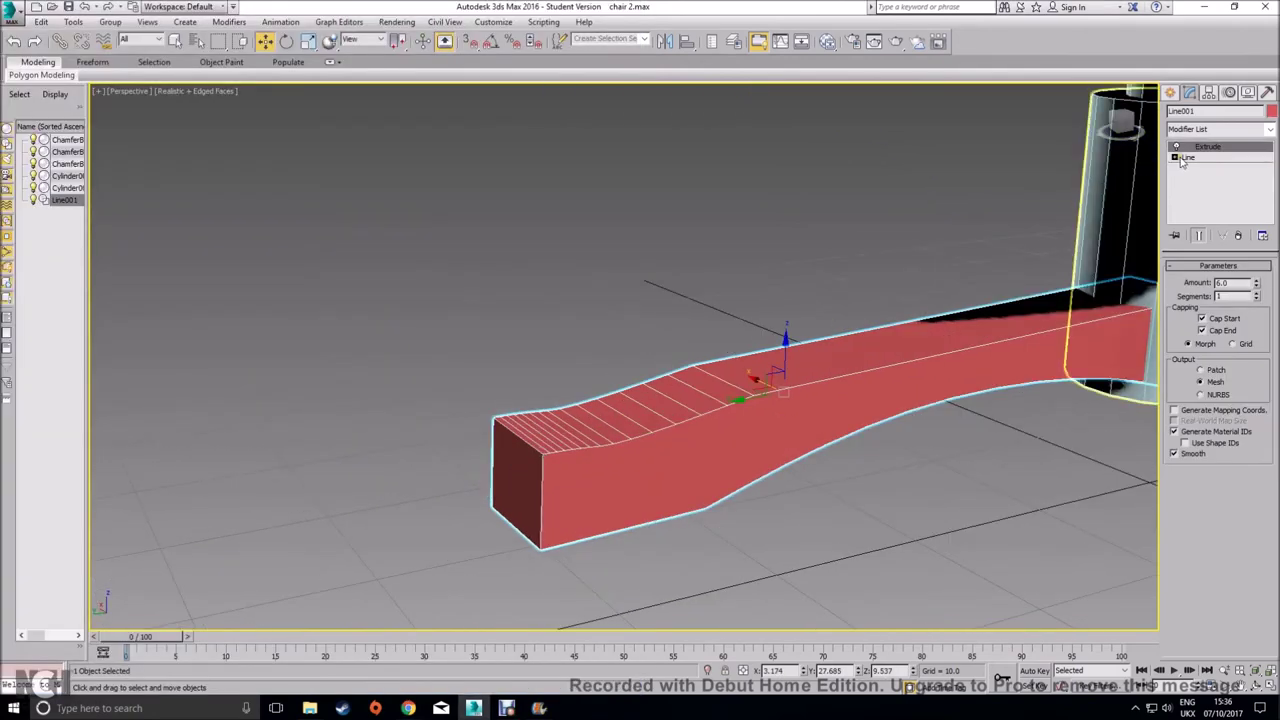
left_click(1186, 158)
left_click(1203, 311)
middle_click_drag(724, 415, 693, 402, "alt")
left_click_drag(415, 267, 474, 372)
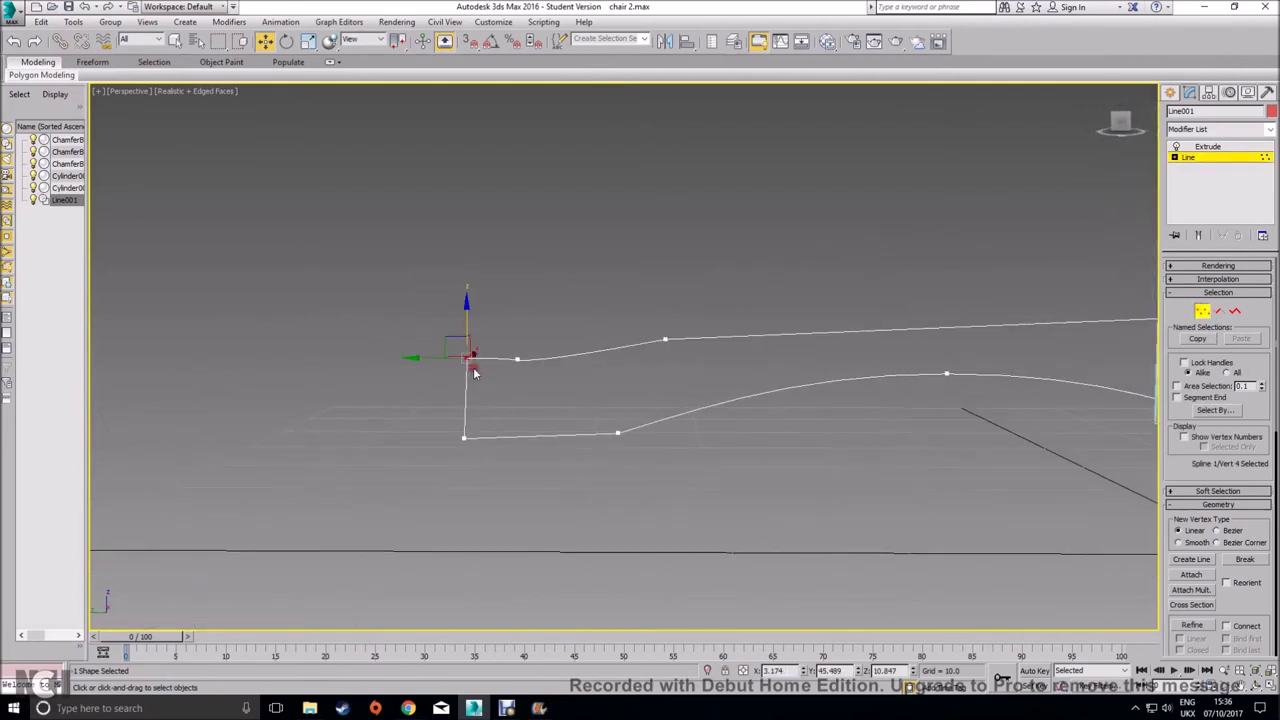
left_click_drag(467, 310, 470, 347)
mouse_move(493, 412)
middle_mouse_down("alt")
mouse_move(534, 406)
mouse_move(512, 410)
middle_mouse_up("alt")
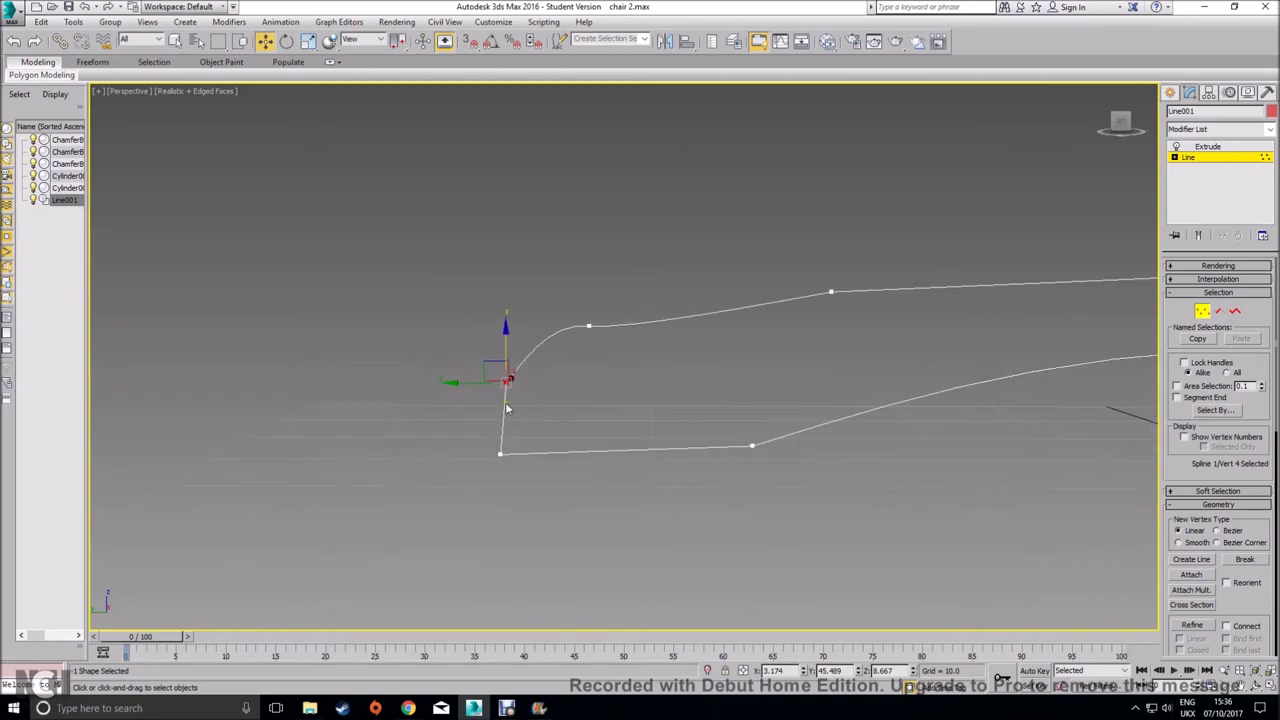
Rotate the tangent of the top vertex next to the leg's outer end by about 25 degrees and scale its handles to about 83 percent
left_click_drag(595, 319, 597, 322)
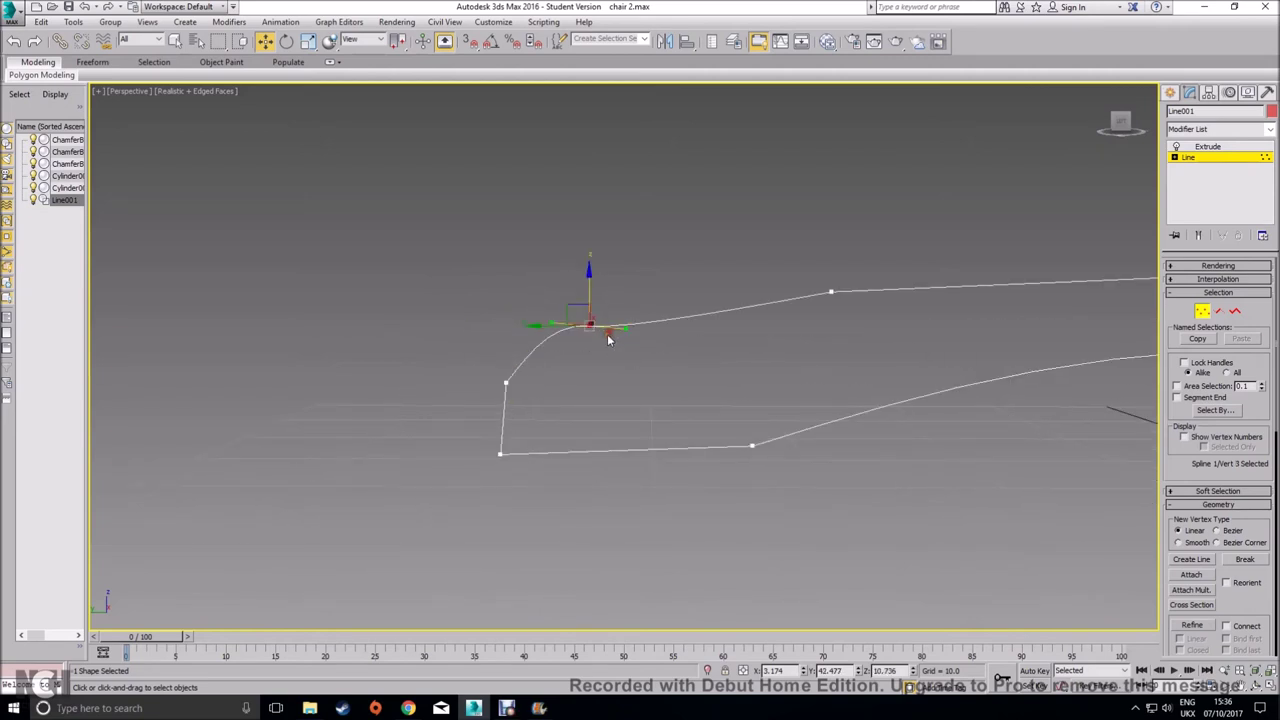
scroll(595, 348, "up", 3)
scroll(594, 316, "down", 2)
left_click(286, 41)
mouse_move(633, 276)
left_mouse_down()
mouse_move(650, 276)
mouse_move(646, 257)
left_mouse_up()
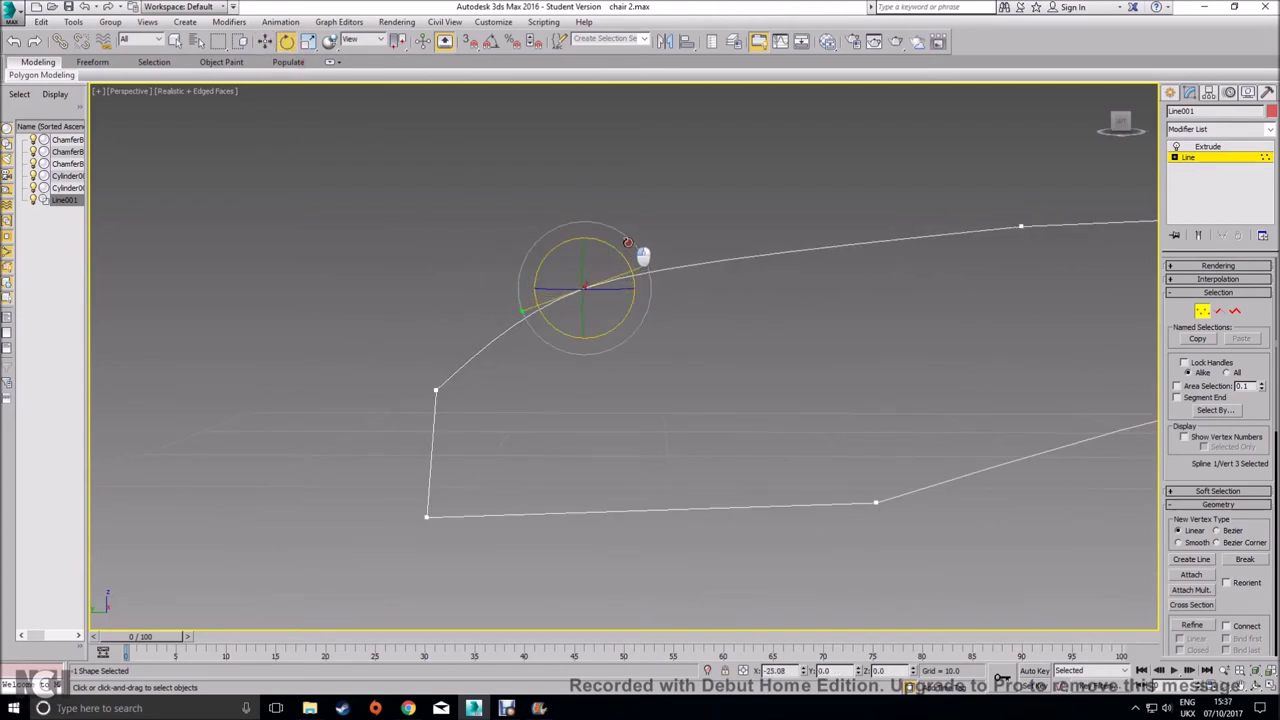
left_click(308, 41)
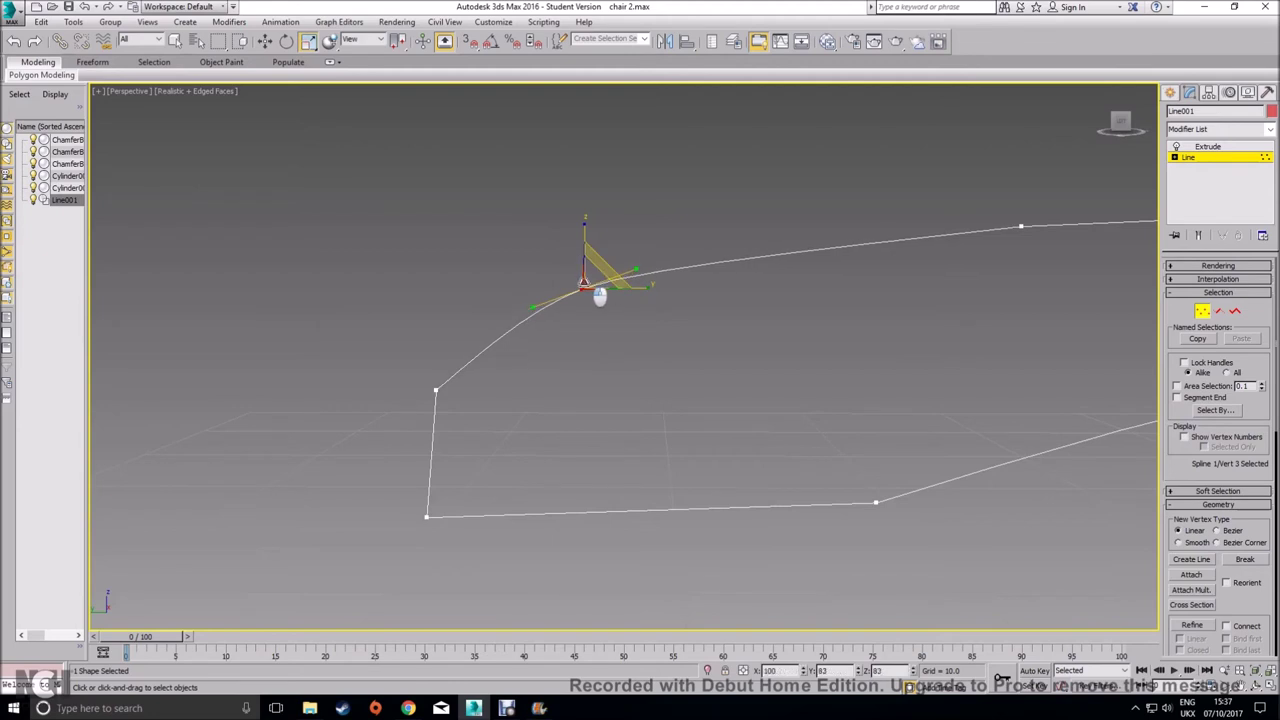
left_click(267, 42)
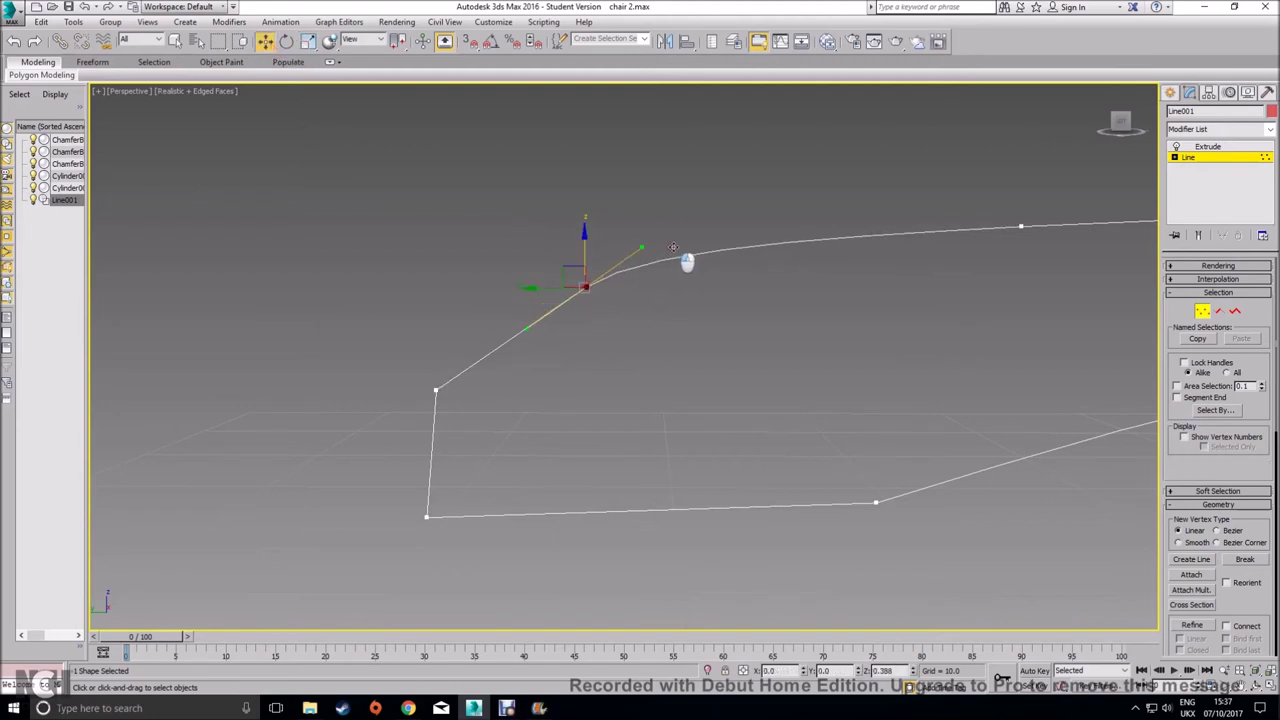
Leave vertex editing, return to the leg's Extrude modifier, and compare the rounded leg with the reference photo in Chrome
left_click(714, 350)
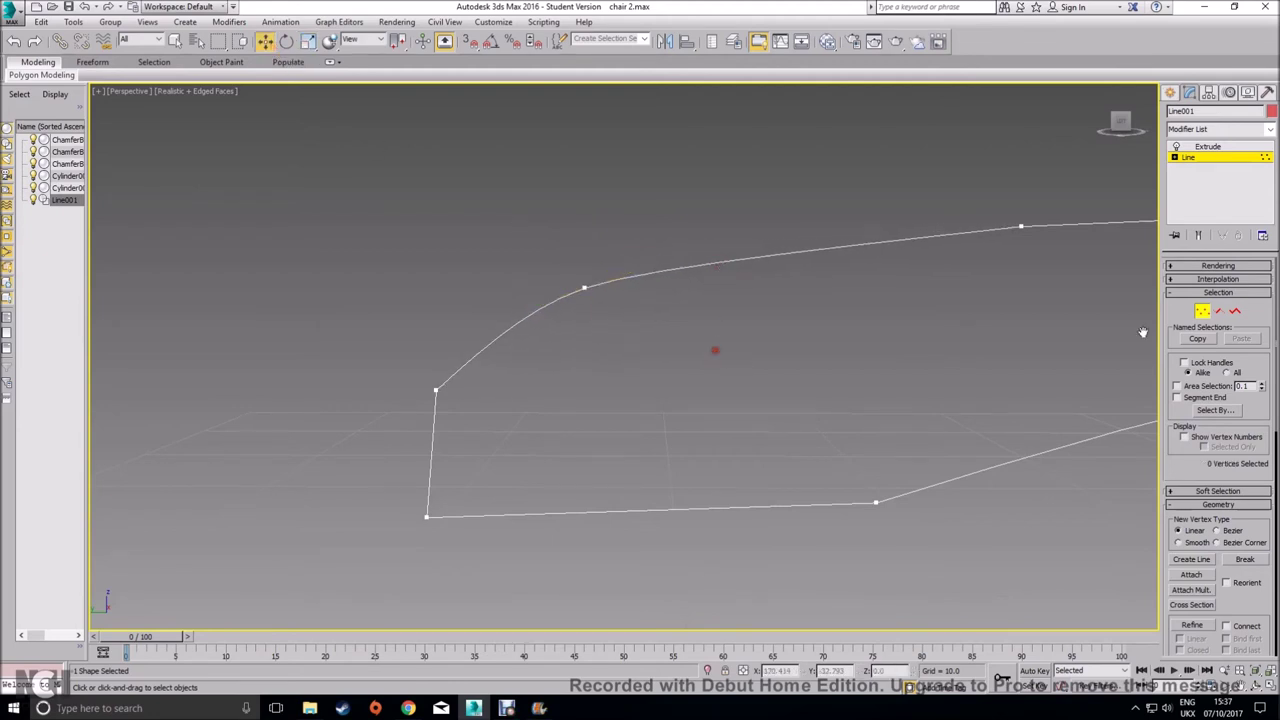
left_click(1203, 311)
left_click(1207, 147)
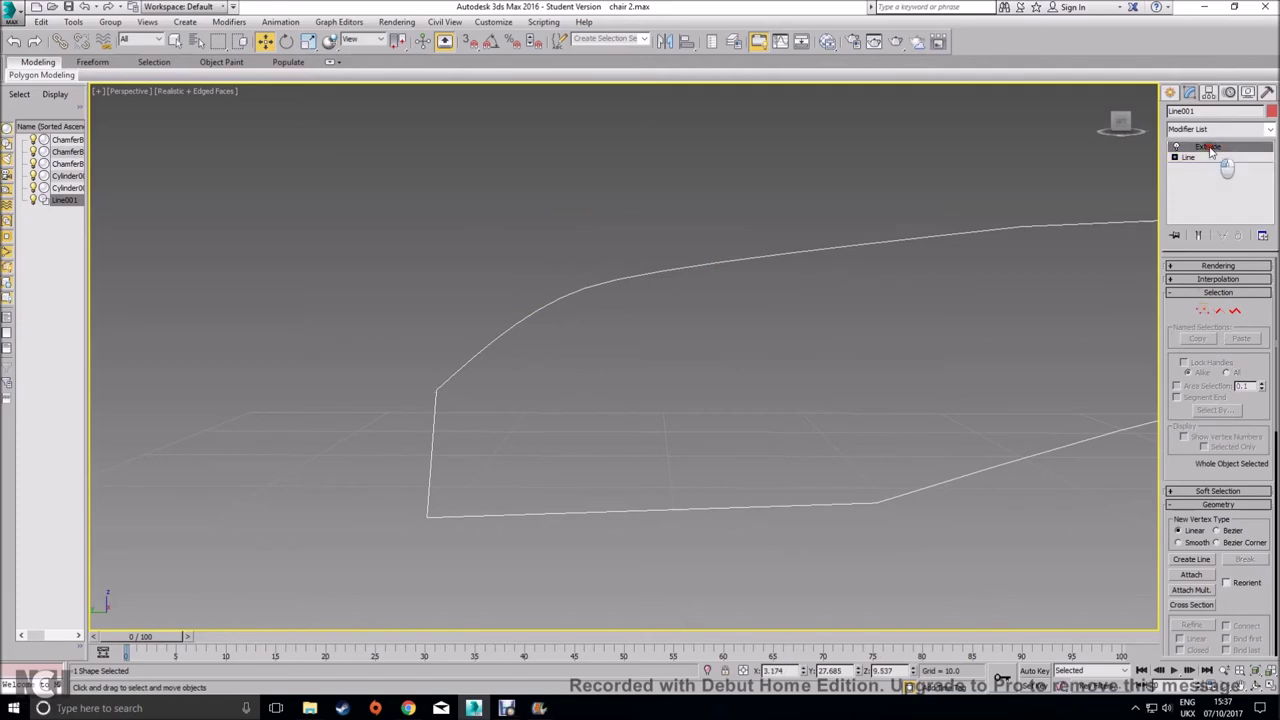
scroll(927, 406, "down", 3)
middle_click_drag(927, 409, 745, 523)
scroll(689, 514, "down", 3)
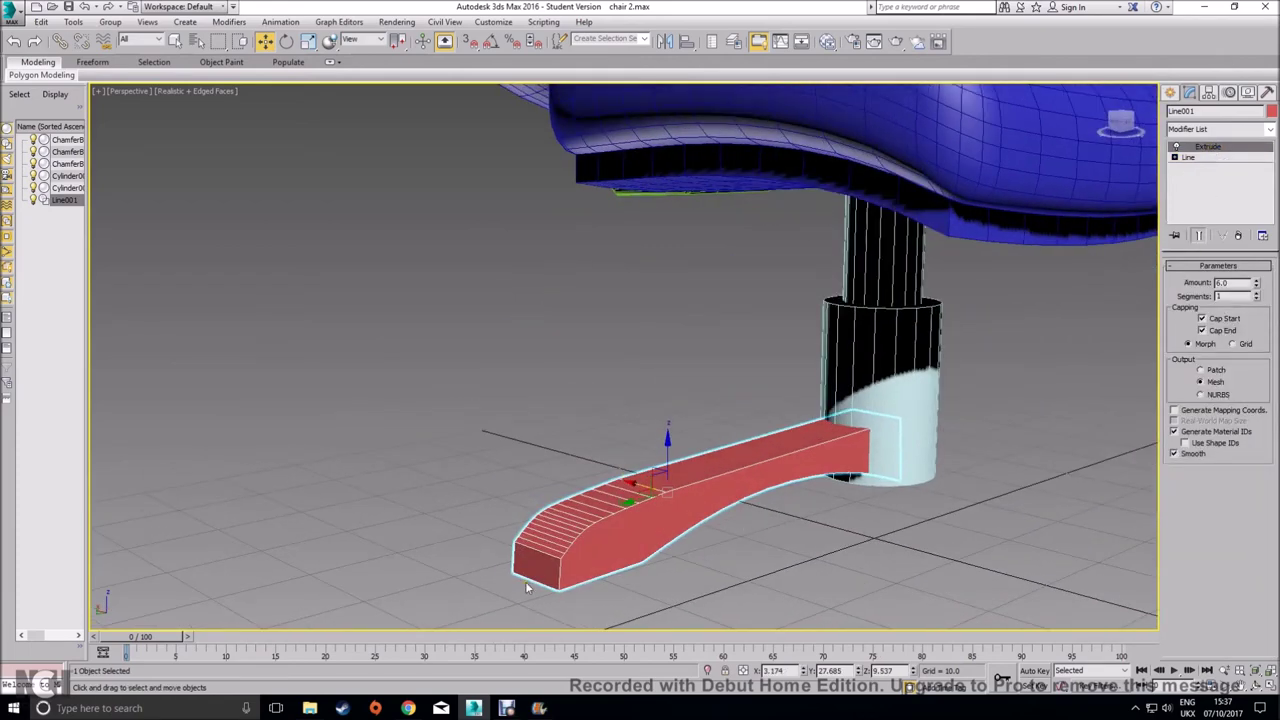
left_click(408, 708)
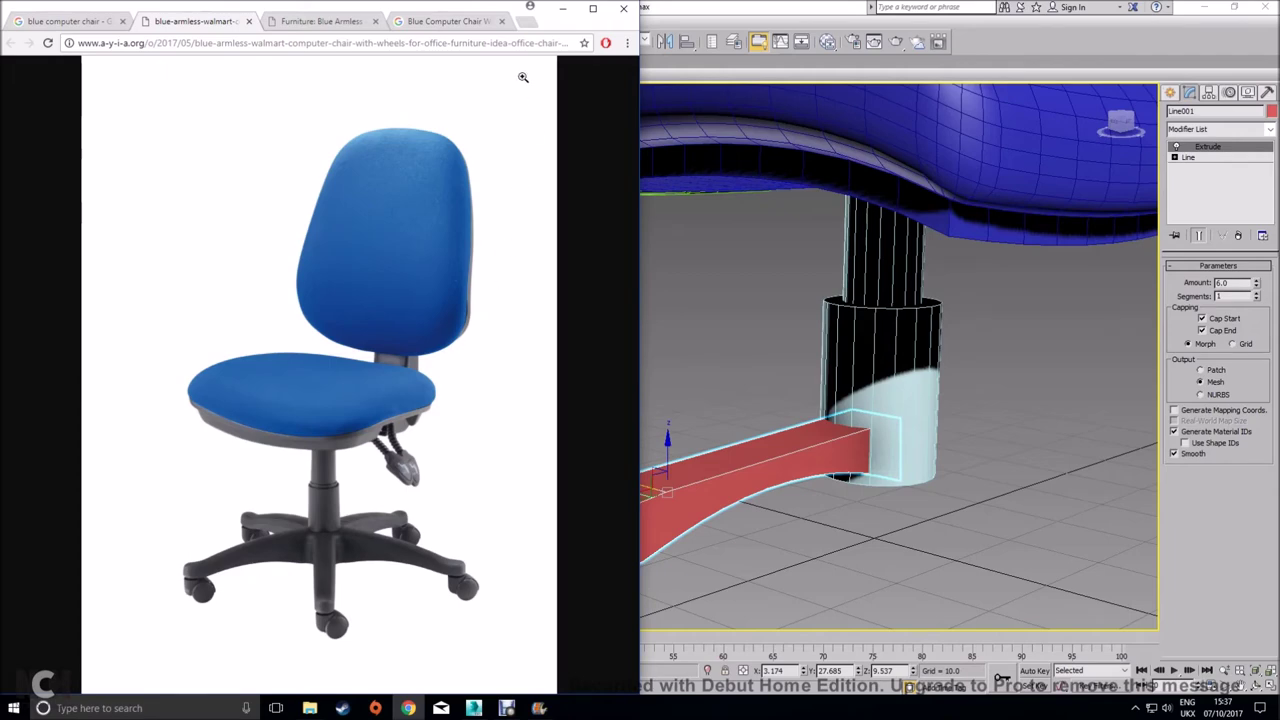
left_click(562, 8)
Create a ChamferCyl wheel under the leg's outer end in the Left view, radius about 2.7, height about 3.3 and fillet about 0.67
left_click(1172, 92)
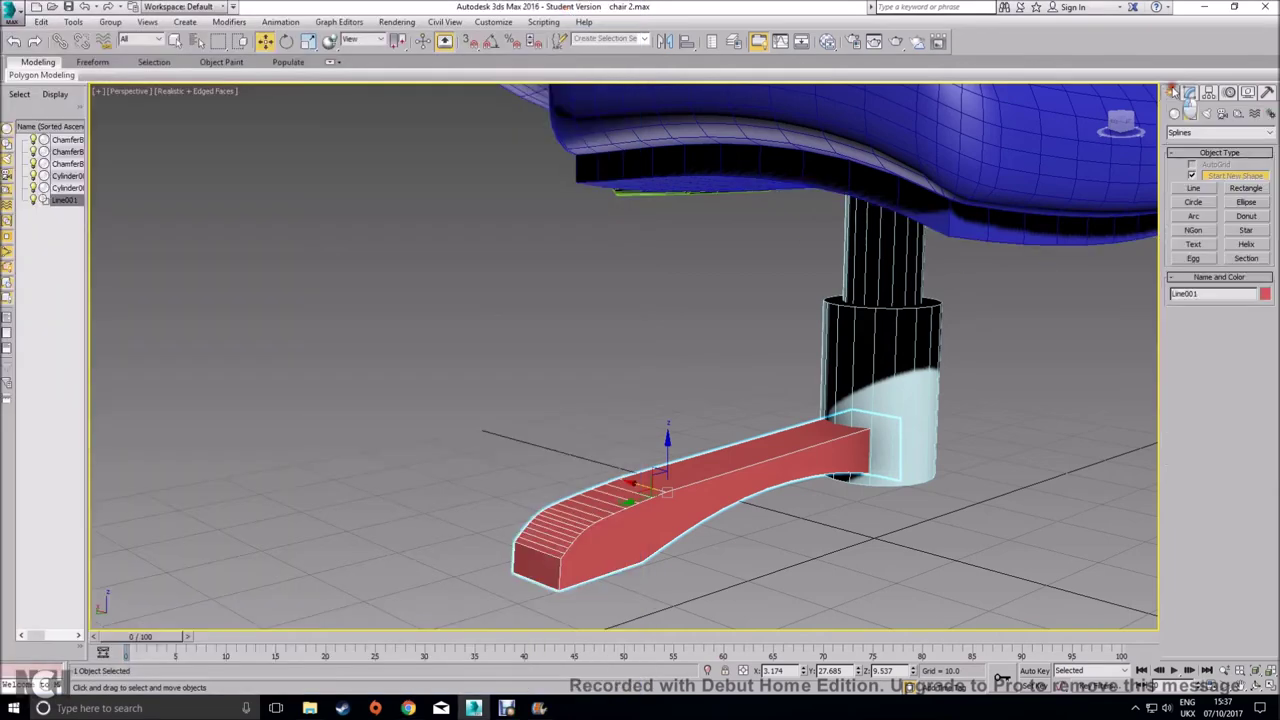
left_click(1175, 116)
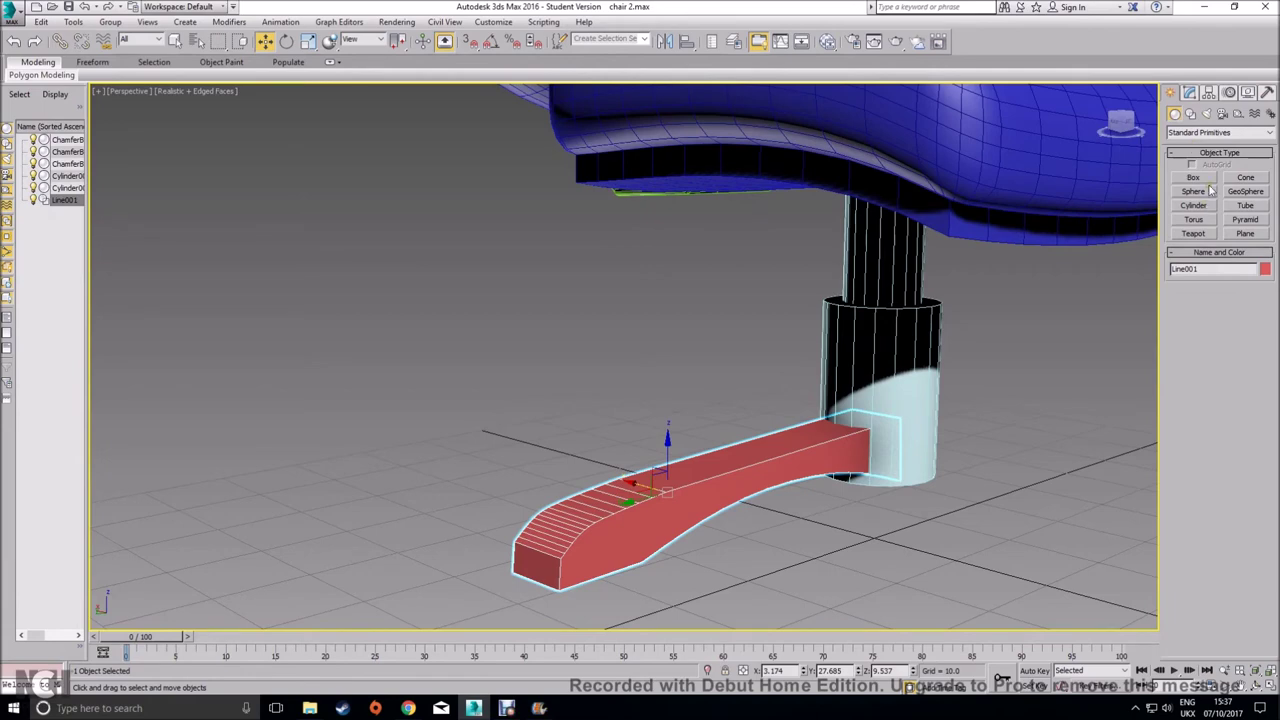
left_click(1215, 133)
left_click(1209, 153)
left_click(1245, 191)
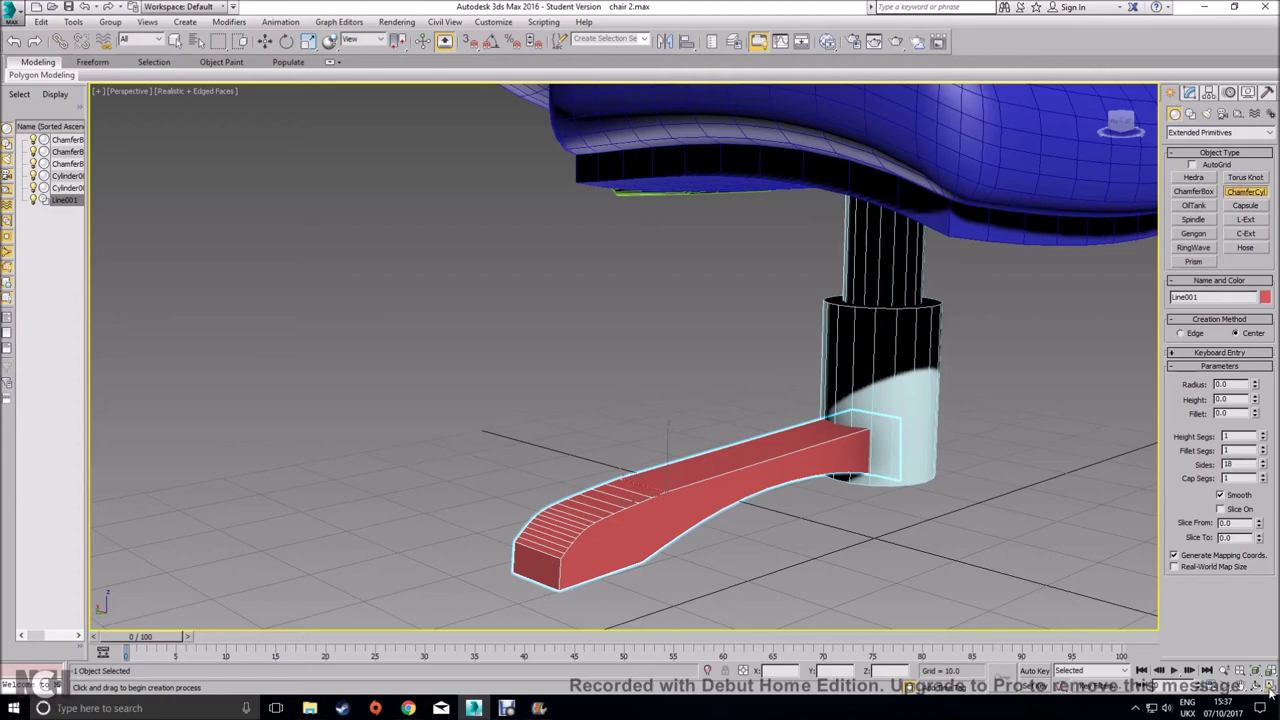
left_click(1270, 690)
right_click(237, 514)
middle_click_drag(259, 514, 283, 480, "alt")
middle_click_drag(829, 509, 745, 476, "alt")
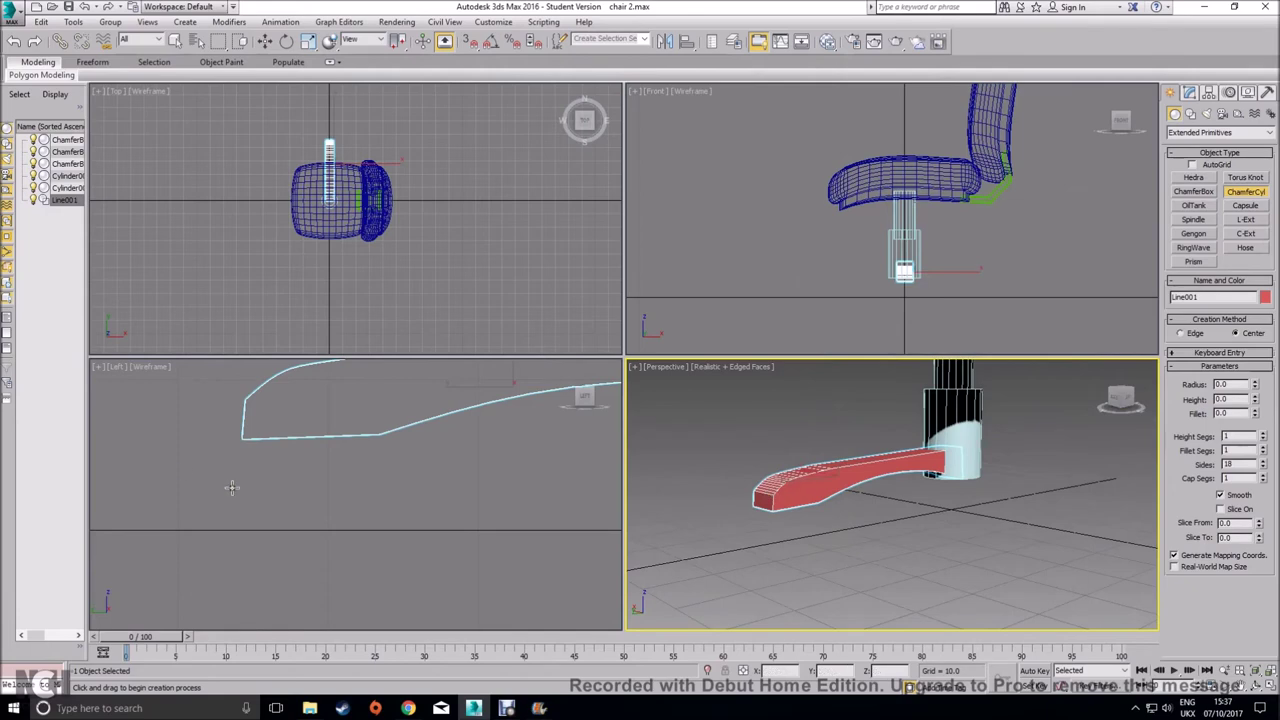
left_click_drag(281, 486, 329, 531)
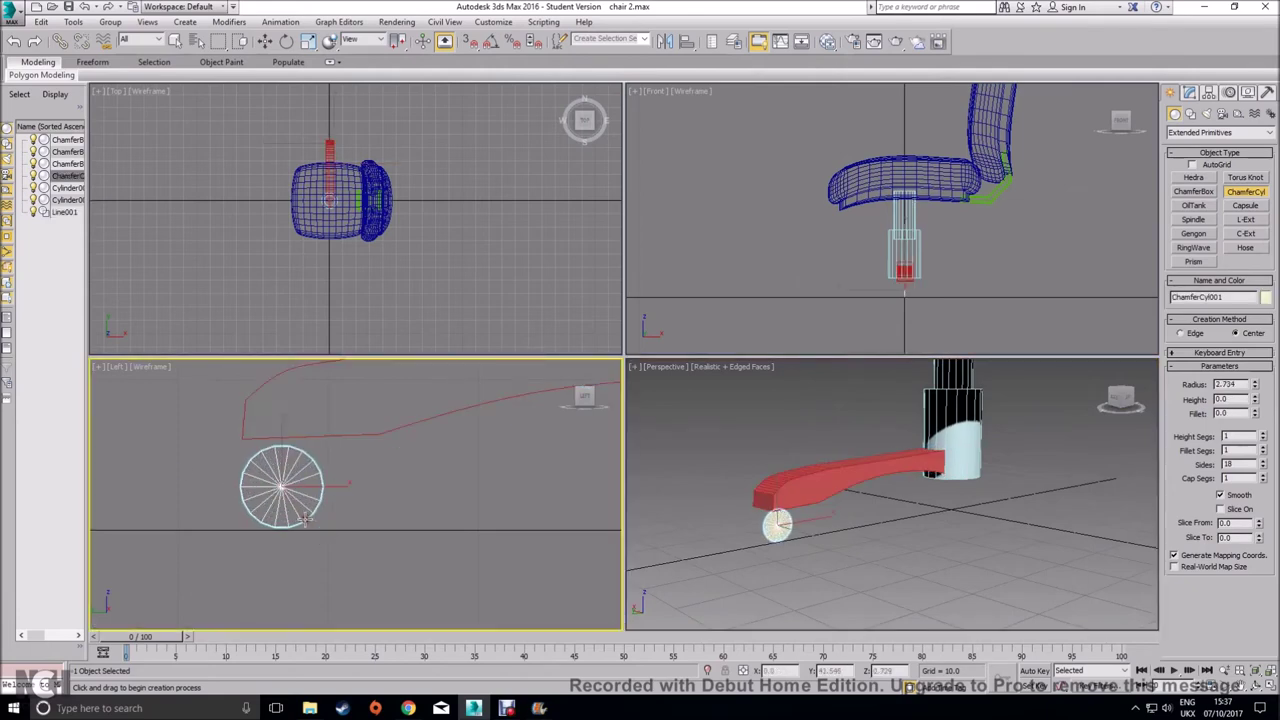
left_click(303, 467)
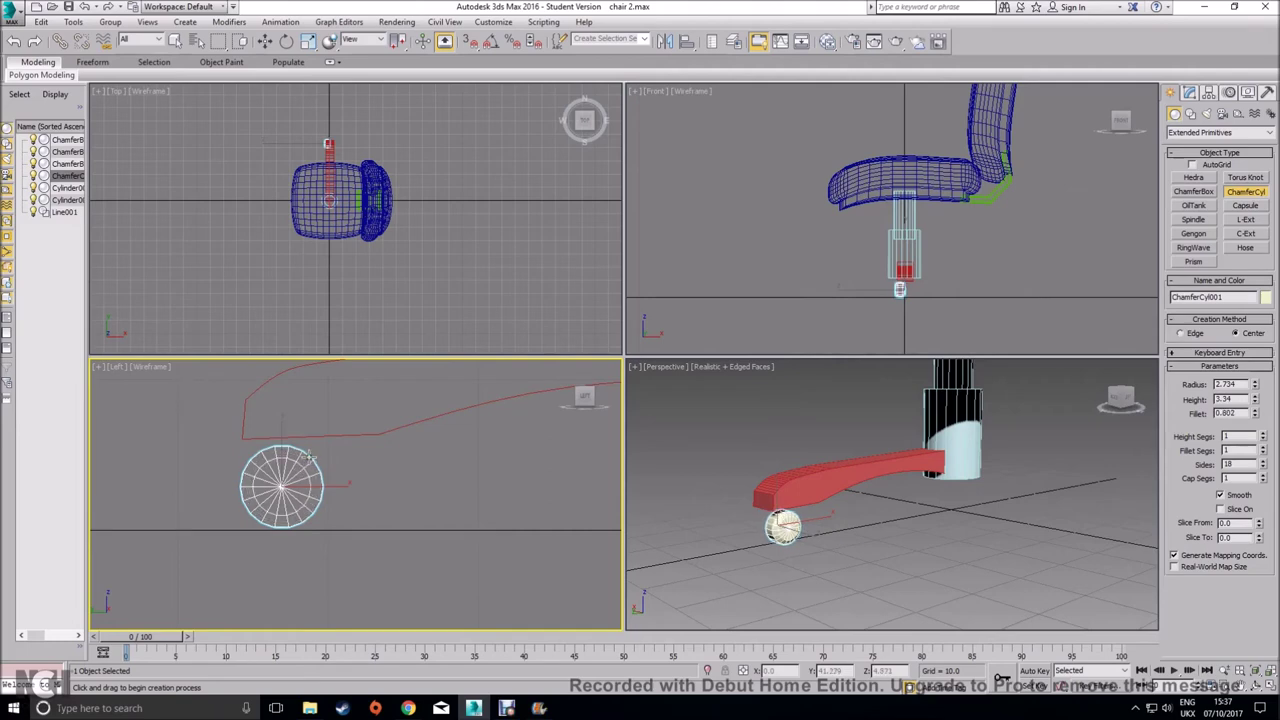
left_click(306, 457)
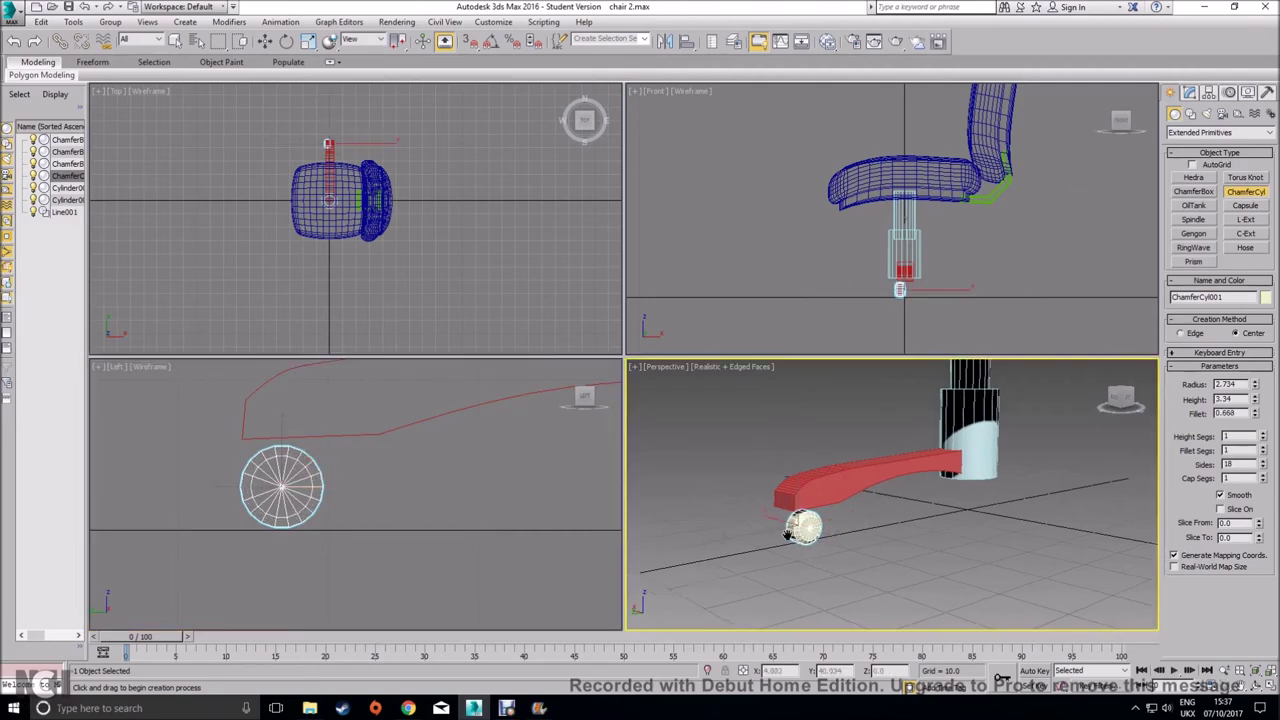
Clone the wheel along X in the Front view to an X of about 3.8, leaving a small gap between the two wheels
scroll(760, 510, "up", 8)
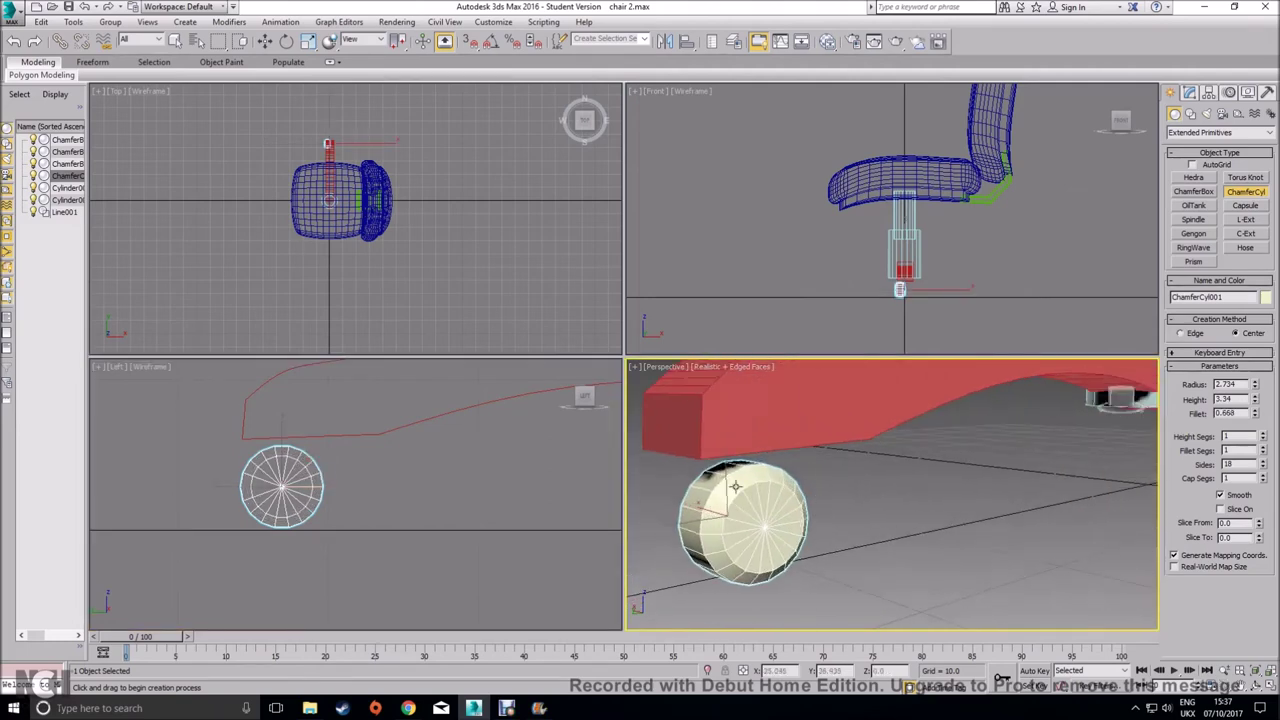
scroll(872, 266, "up", 5)
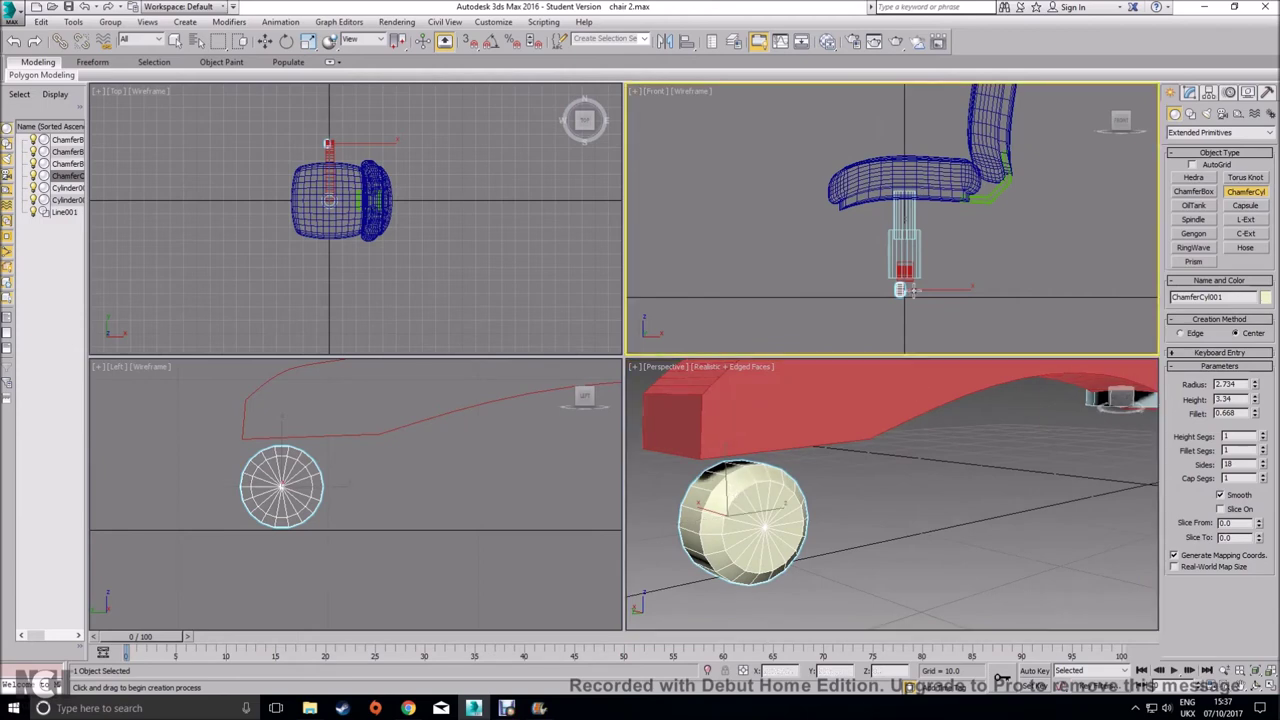
scroll(872, 266, "up", 2)
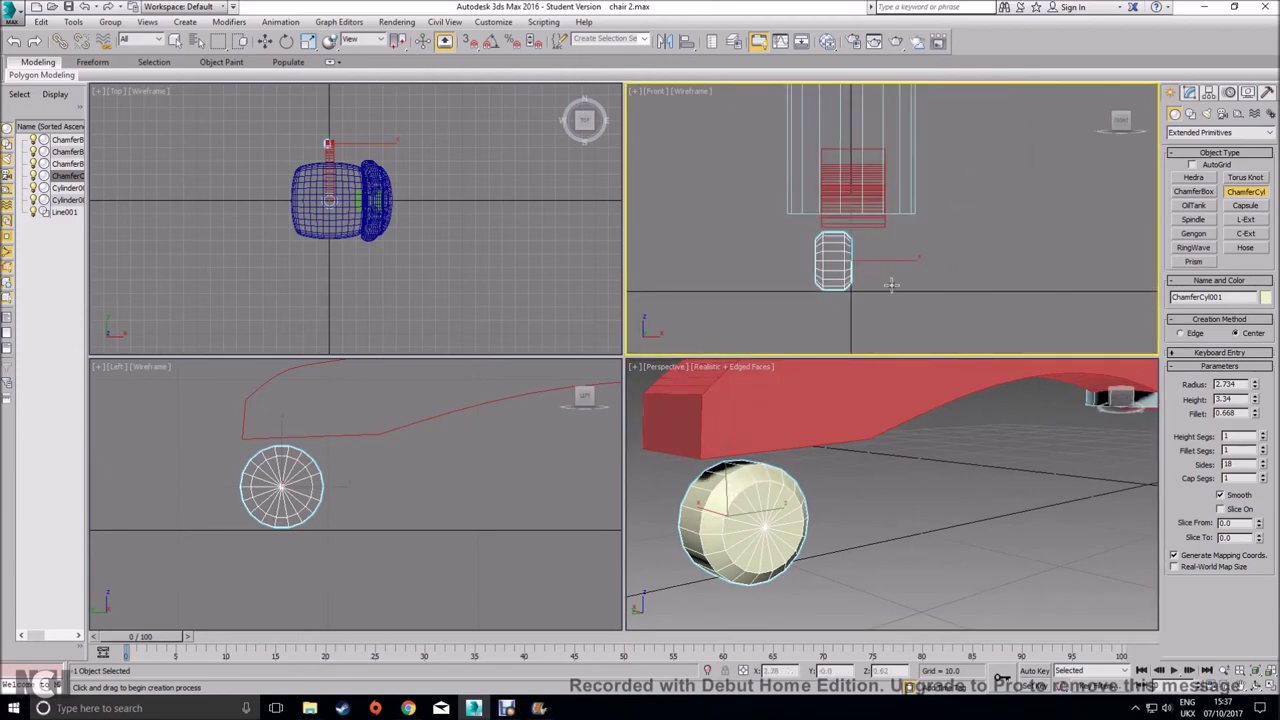
key("w")
left_click_drag(870, 259, 907, 262, "shift")
scroll(858, 265, "up", 5)
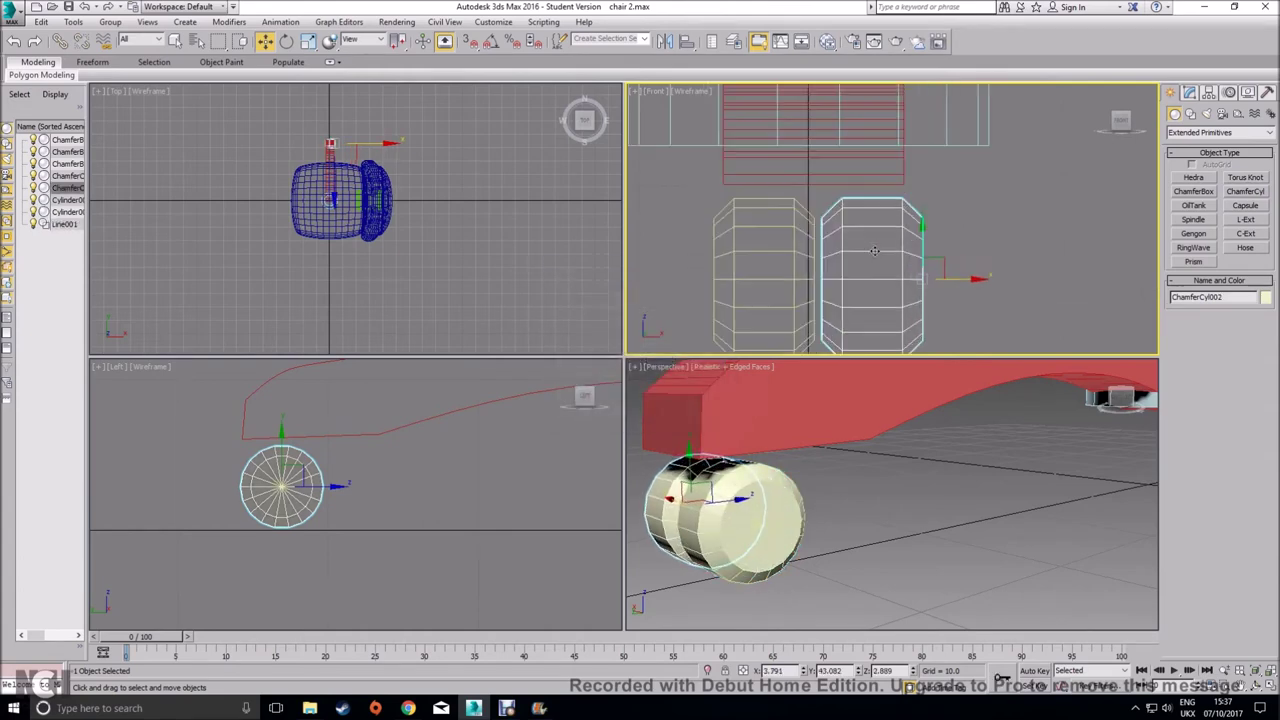
Deselect the wheels and examine the caster pair, leg and whole chair in the maximized Perspective view
left_click(873, 502)
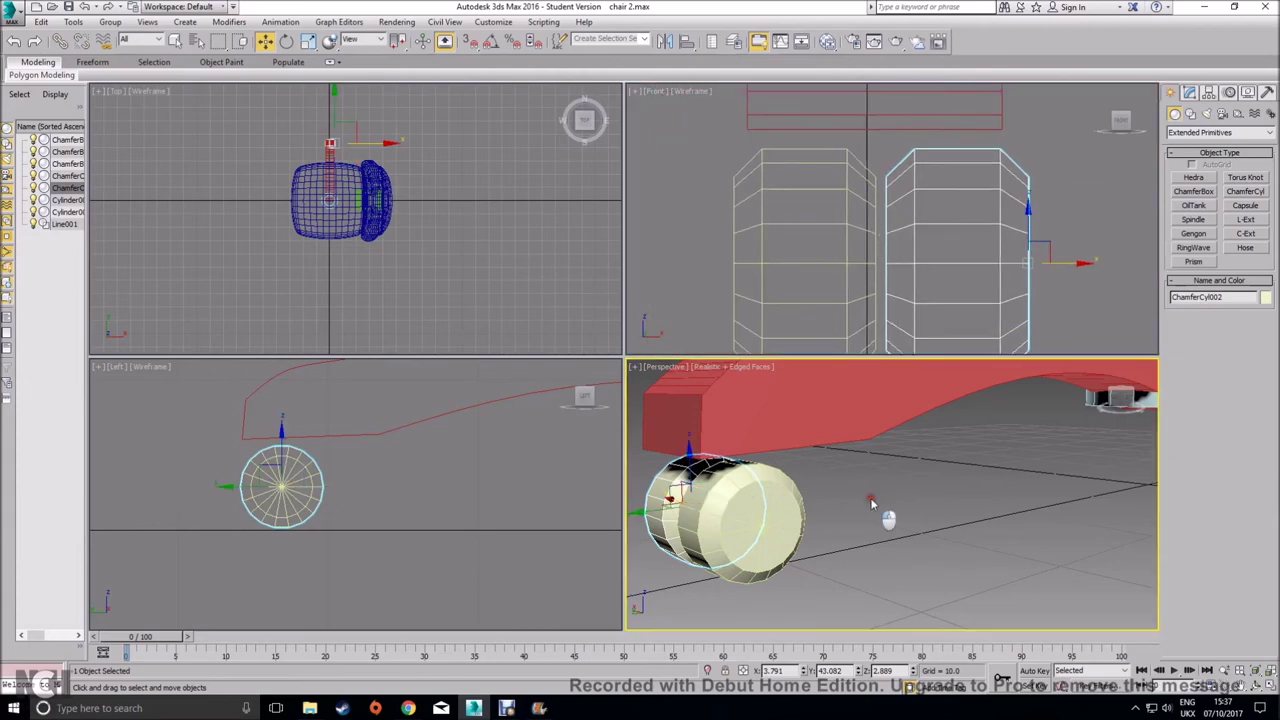
middle_click_drag(742, 602, 817, 557)
middle_click_drag(813, 368, 798, 437)
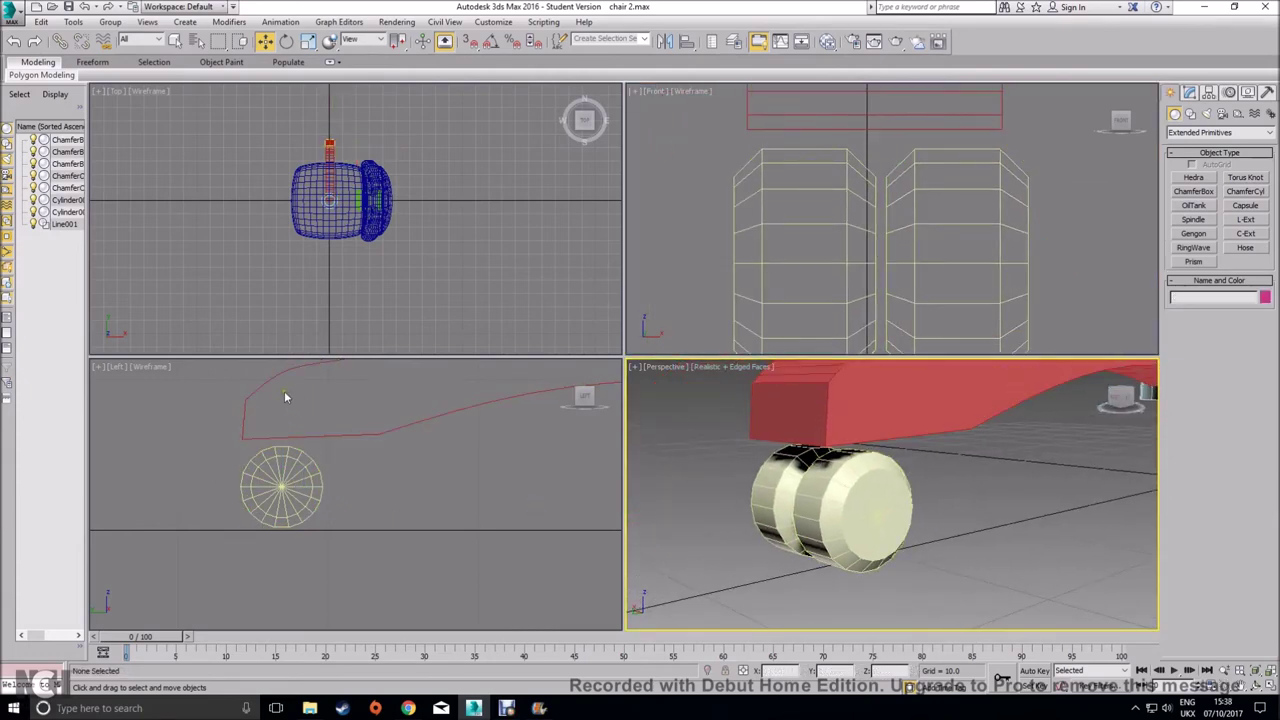
scroll(928, 508, "down", 3)
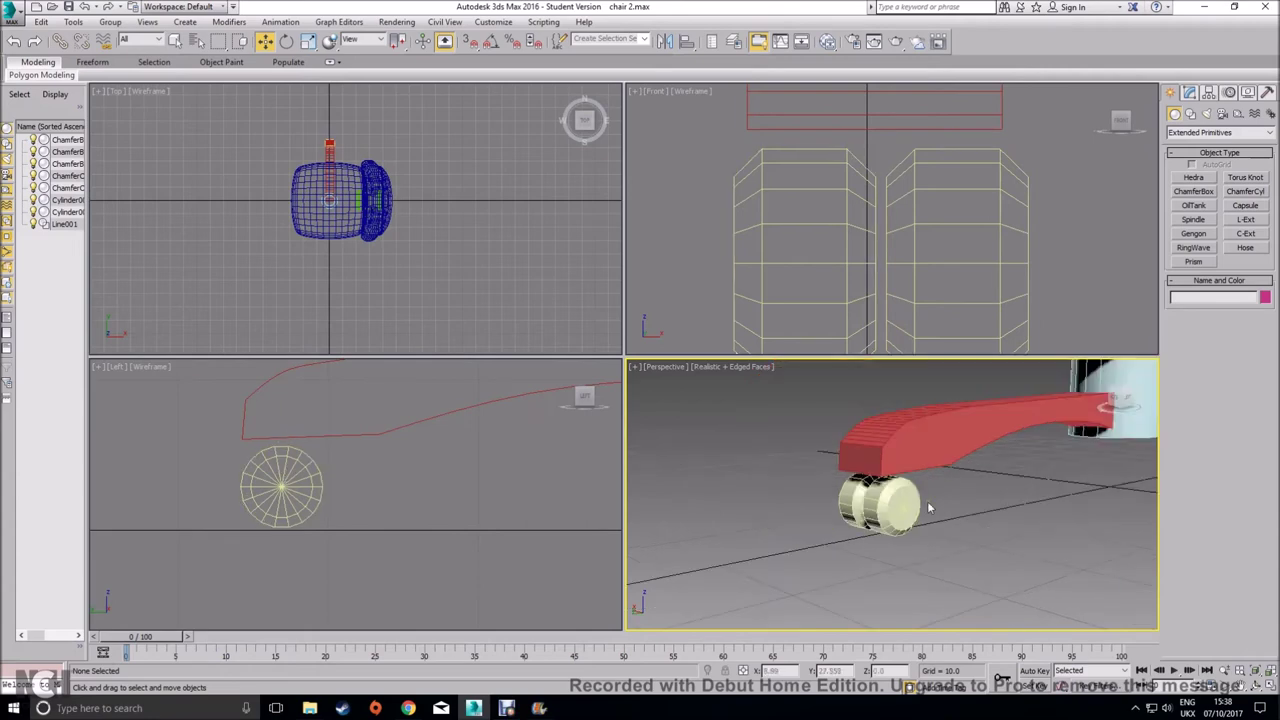
scroll(928, 508, "down", 4)
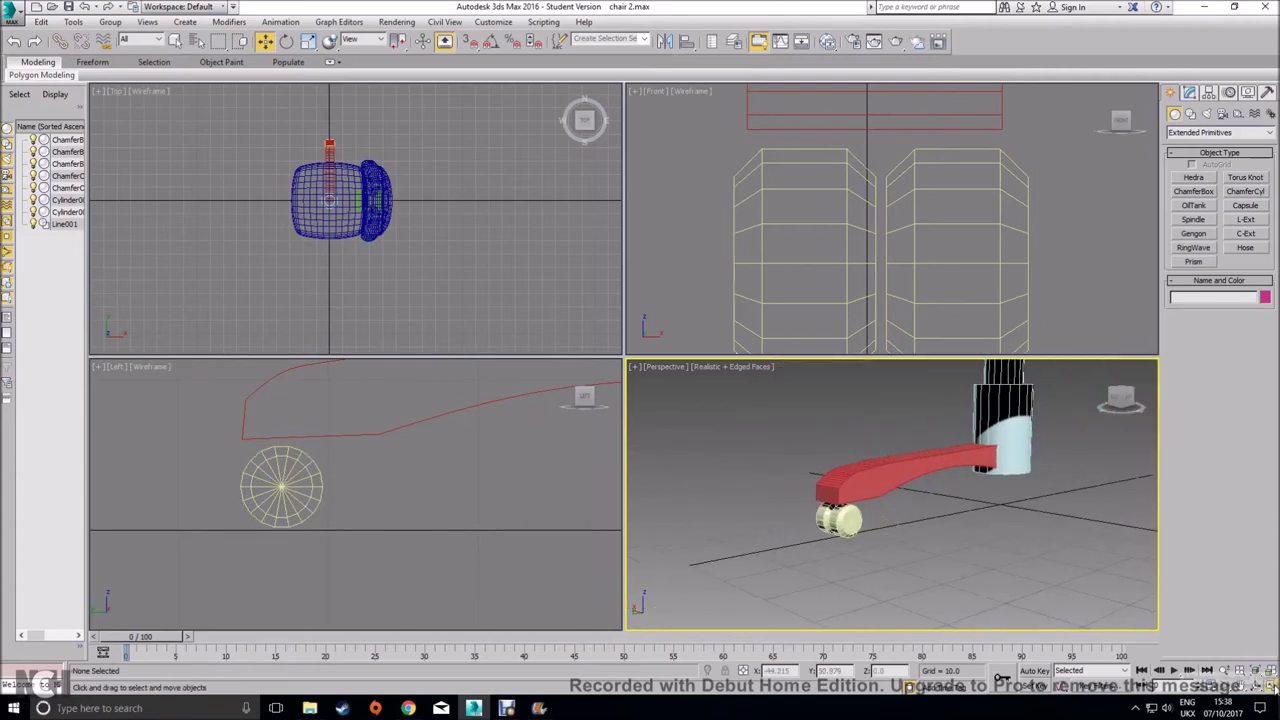
left_click(1272, 686)
scroll(868, 475, "down", 5)
middle_click_drag(870, 444, 768, 468)
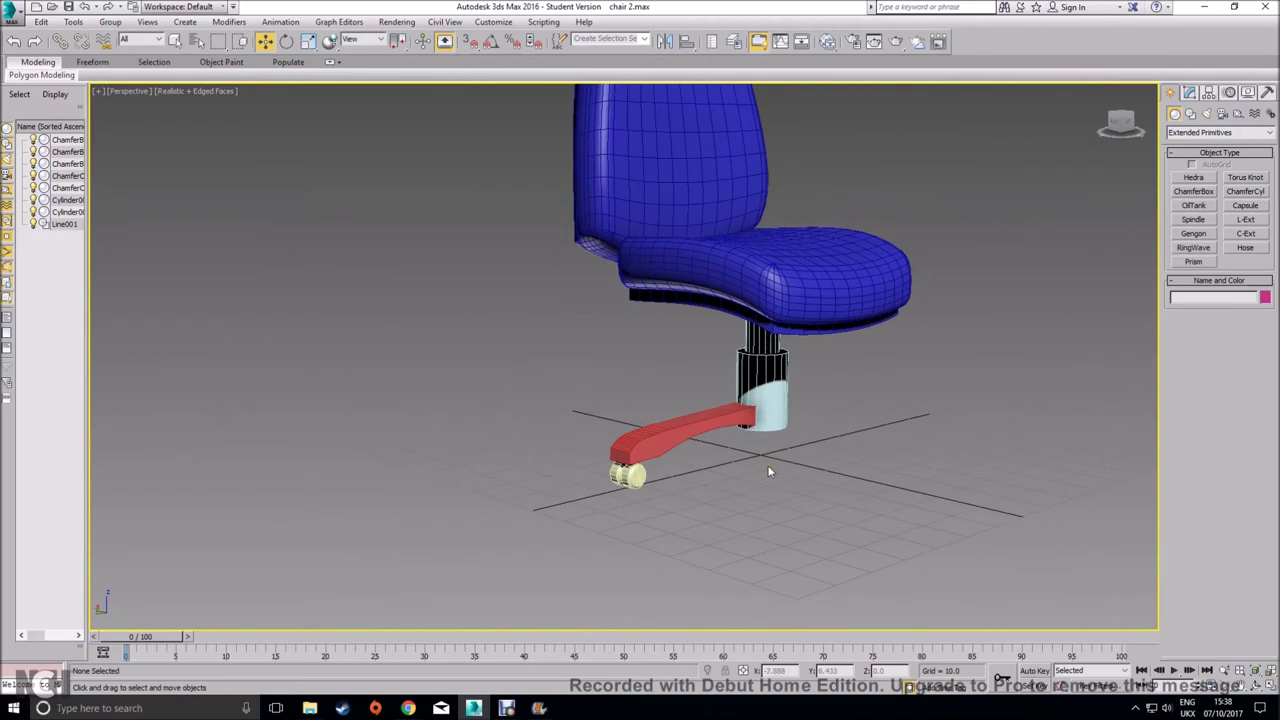
Open the Windows Calculator, divide 360 by 5 to work out the angle between the base legs, and close it
left_click(188, 708)
type("calc")
key("Return")
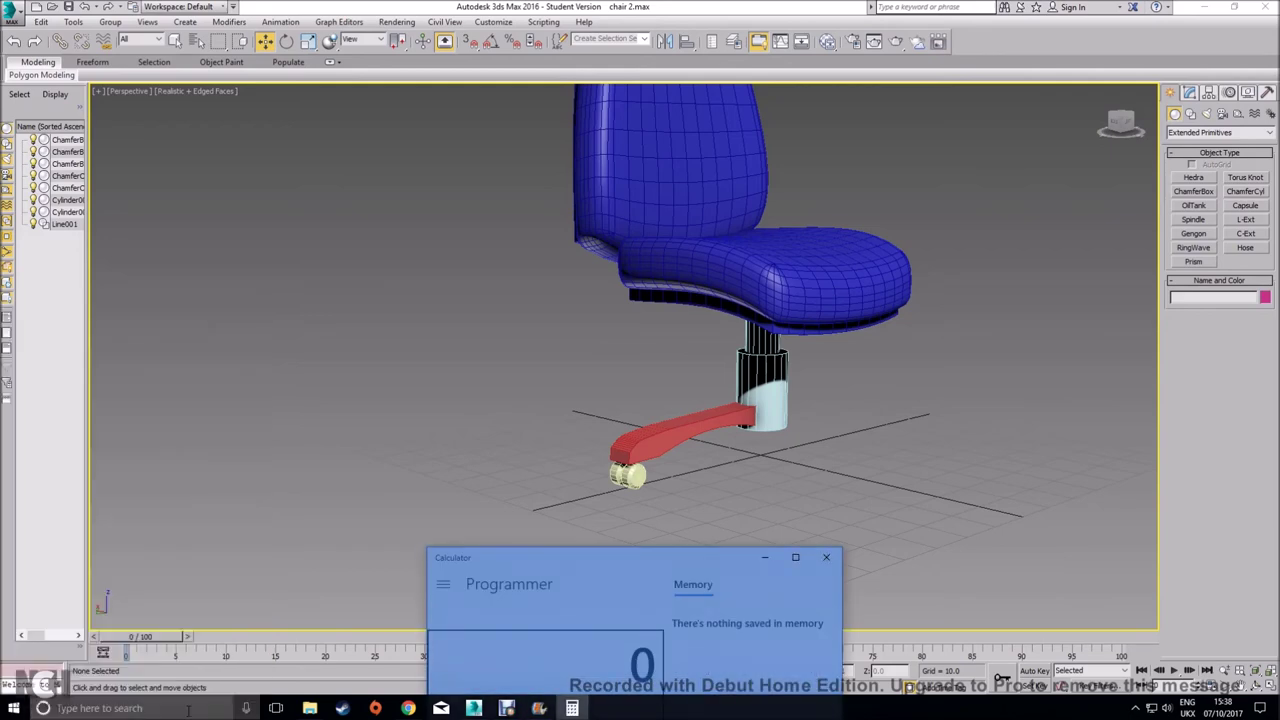
left_click_drag(640, 566, 598, 178)
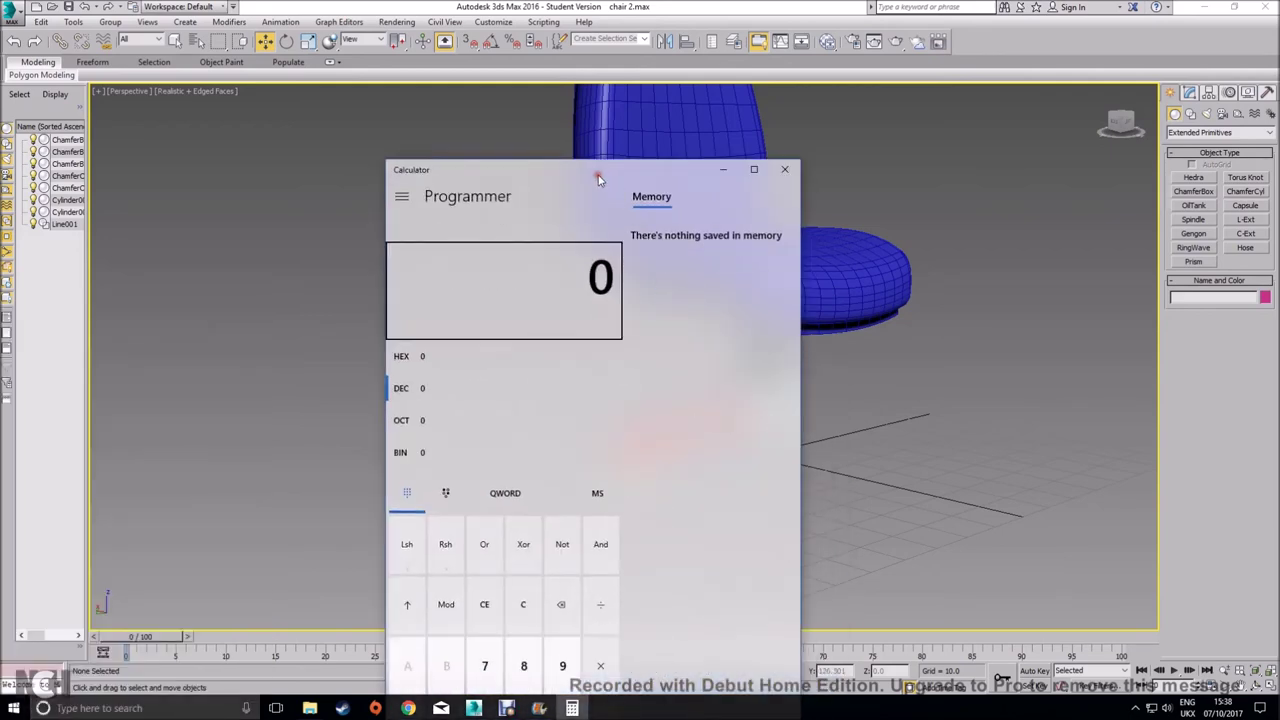
type("360")
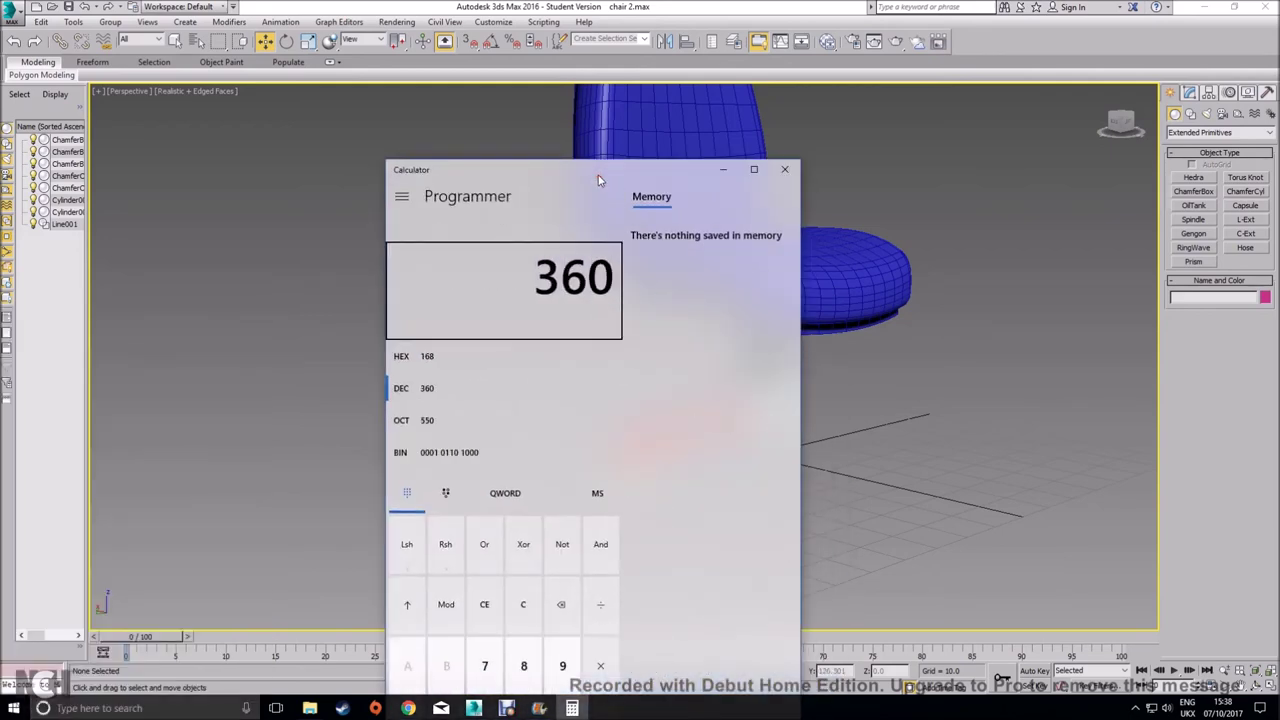
left_click_drag(598, 180, 393, 155)
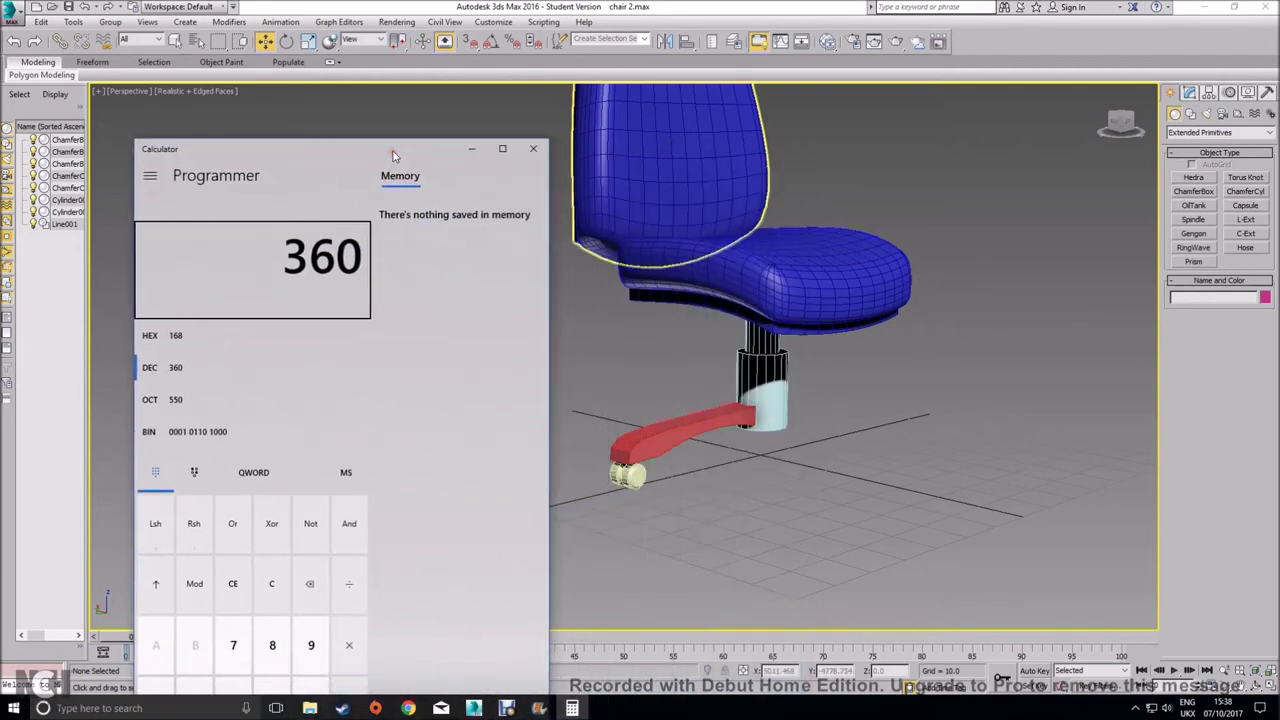
type("5")
key("Return")
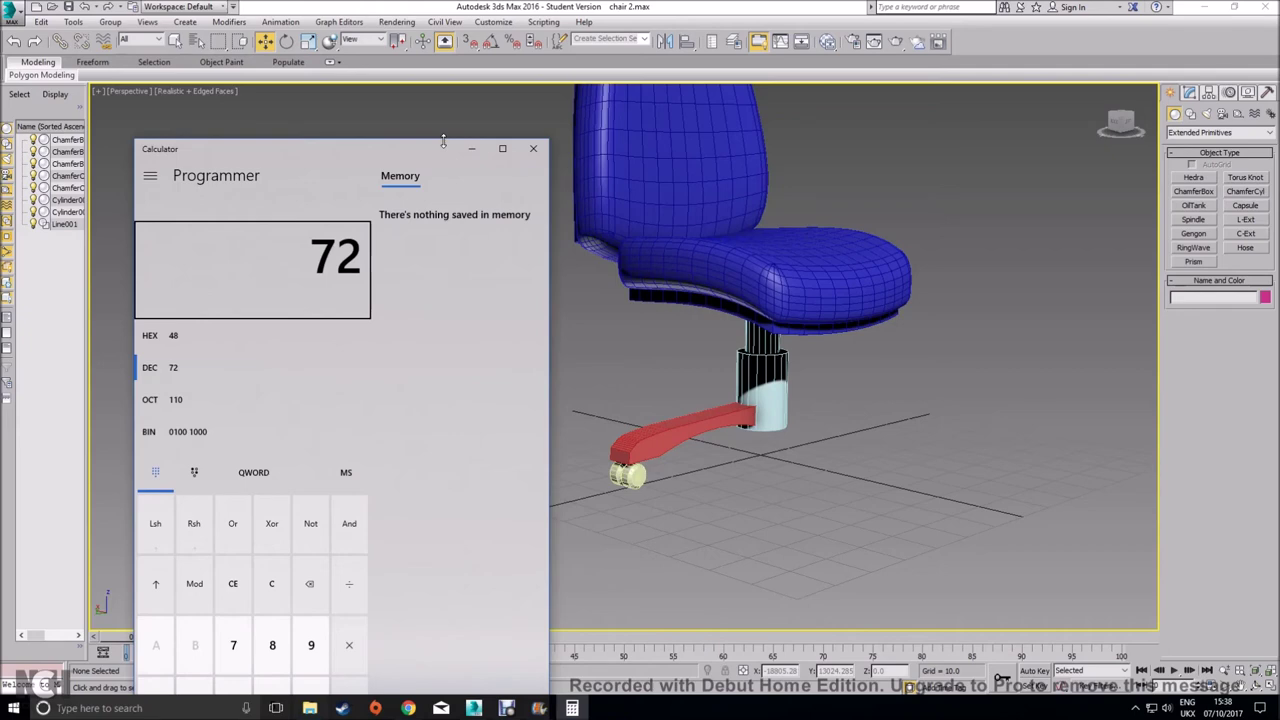
left_click(533, 150)
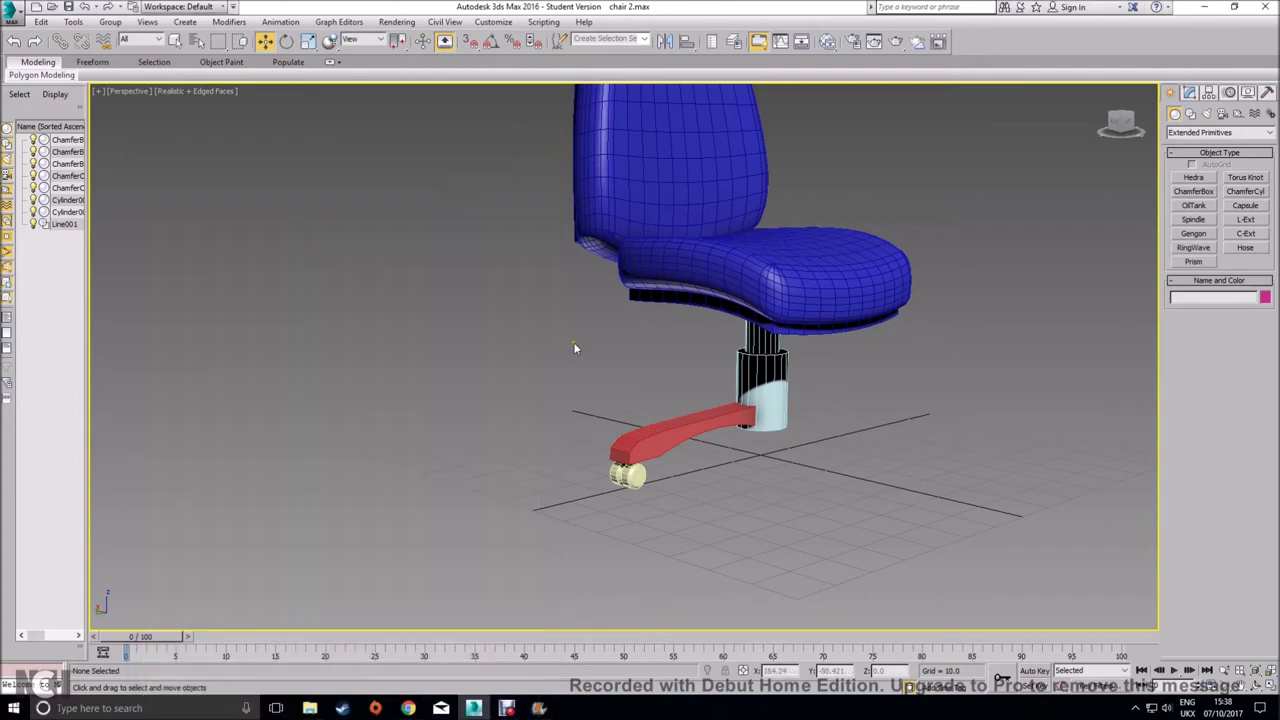
Select the base leg with its two caster wheels and clone the three objects as instances
left_click_drag(545, 378, 672, 534)
left_click(478, 354)
left_click_drag(480, 354, 644, 497)
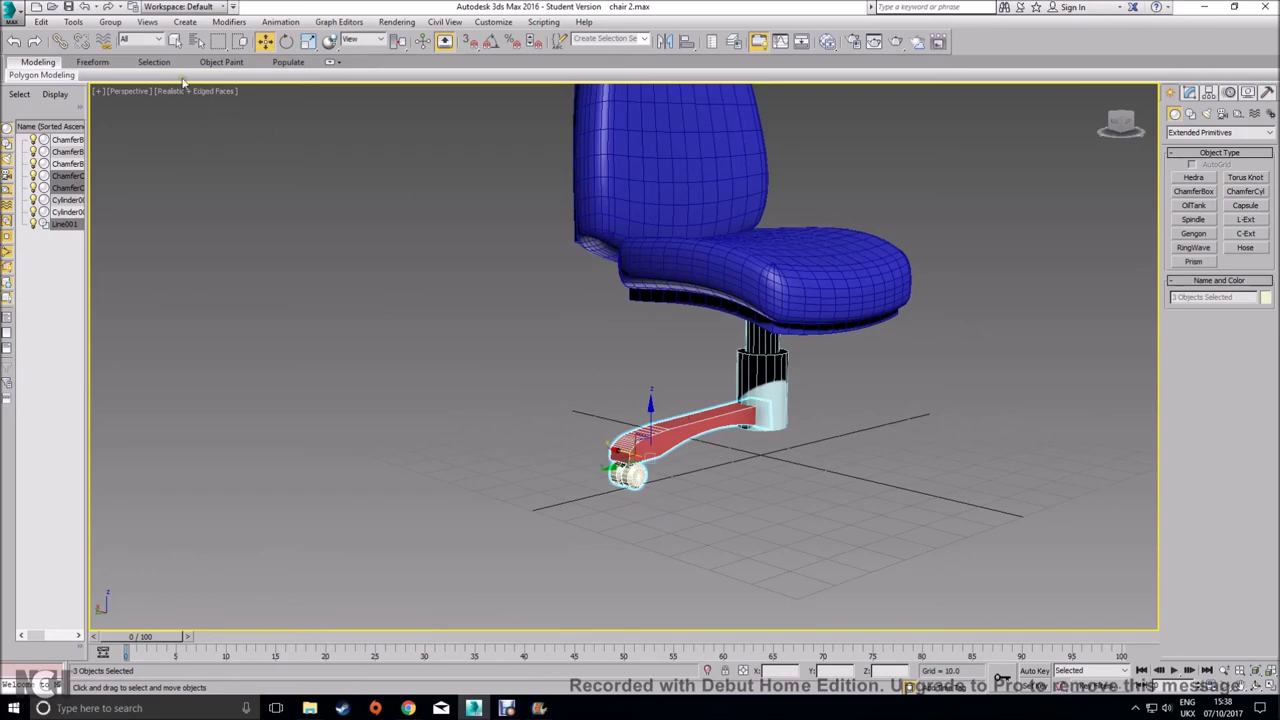
left_click(41, 22)
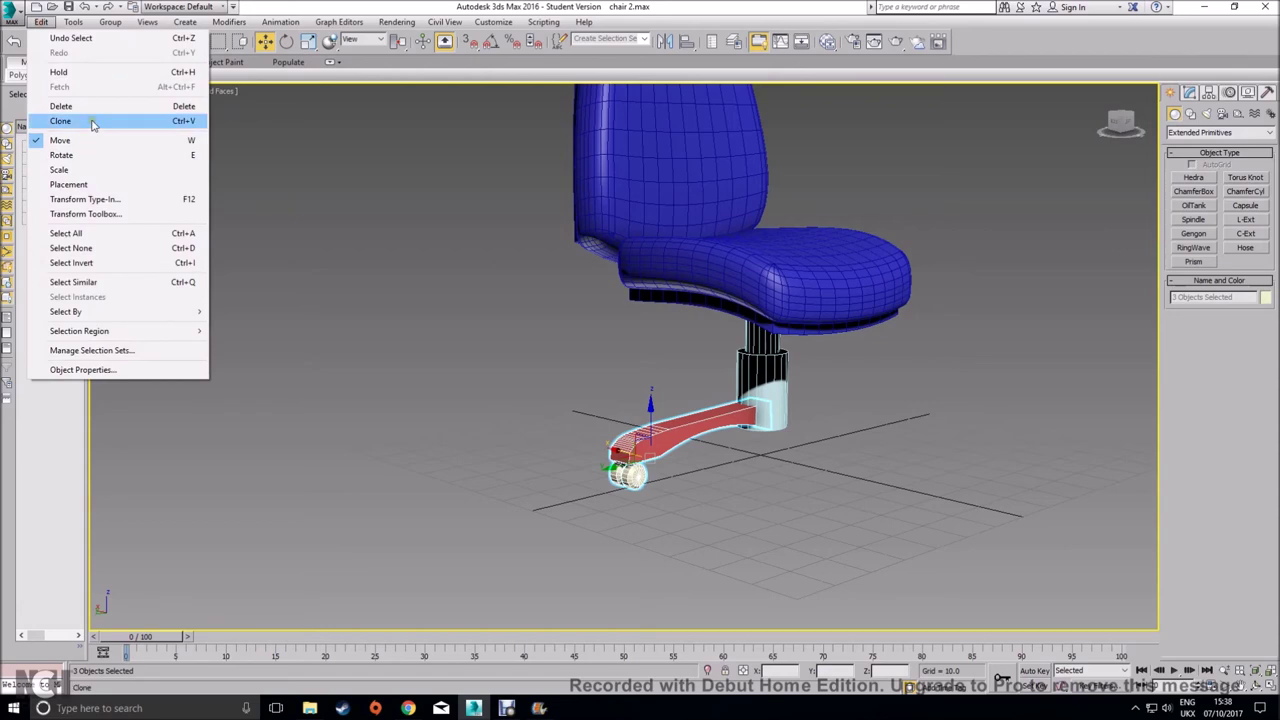
left_click(415, 17)
key("ctrl+v")
left_click_drag(633, 284, 495, 259)
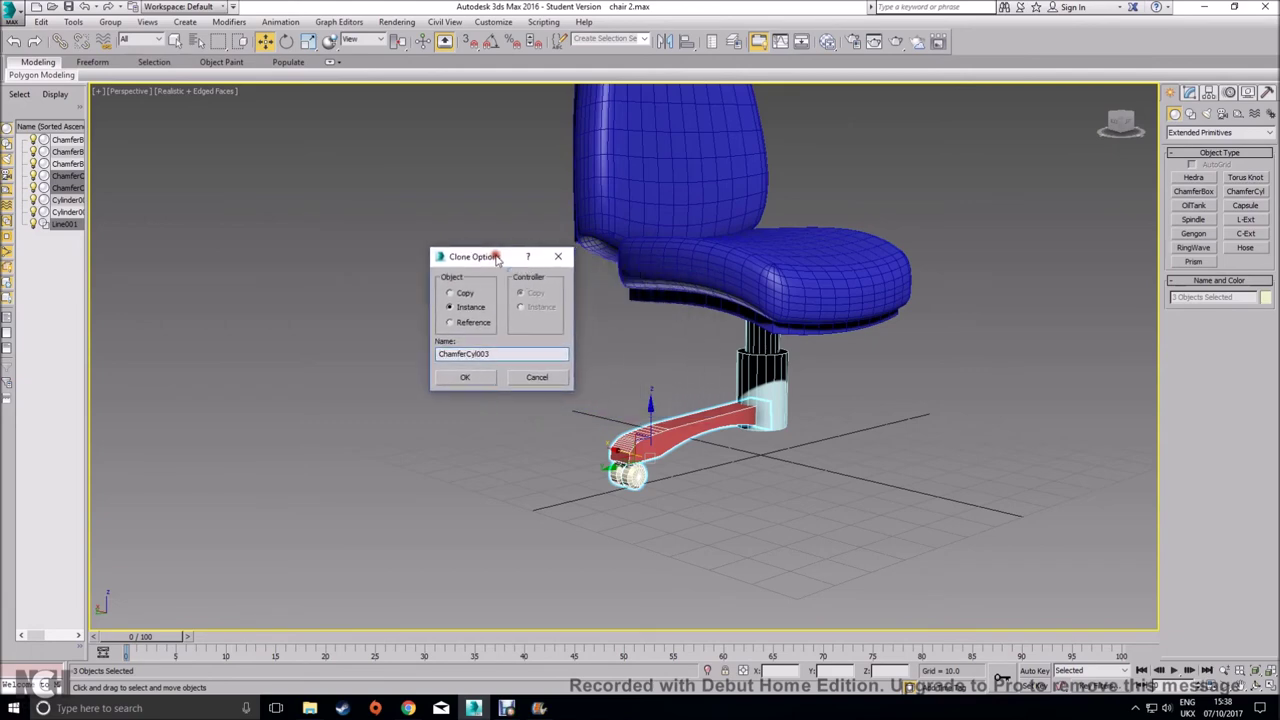
left_click(475, 311)
left_click(466, 378)
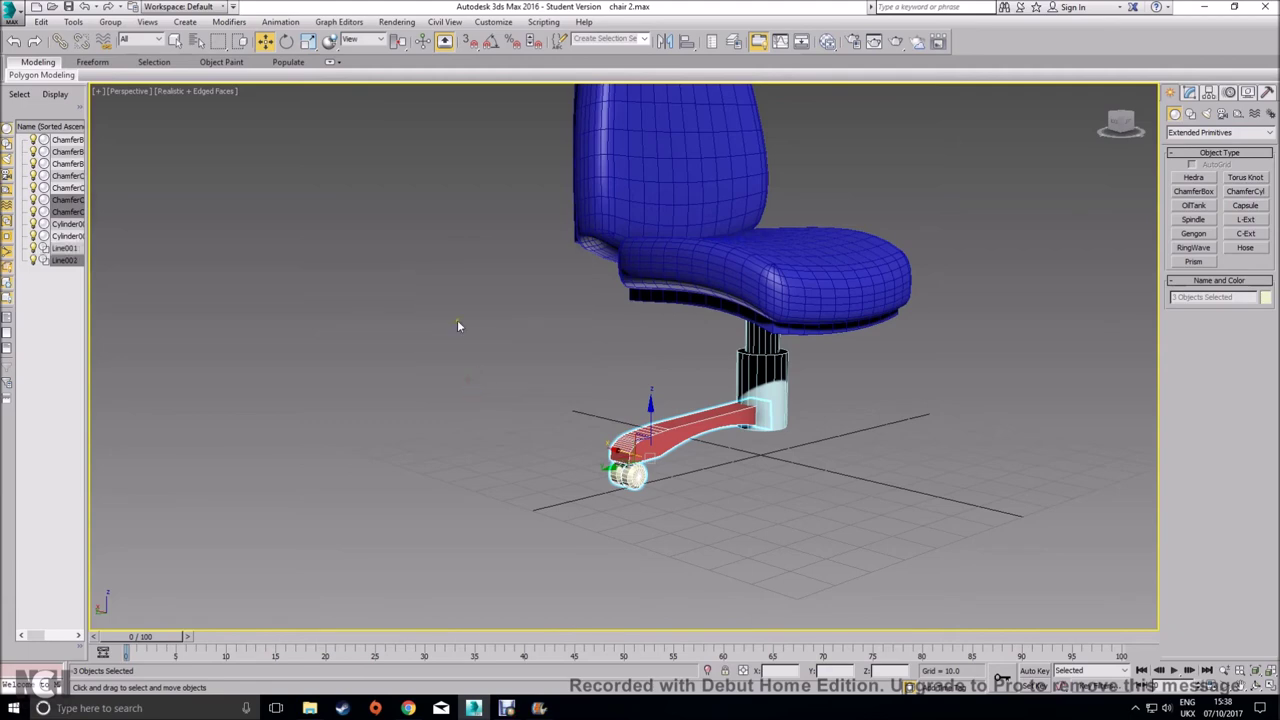
Rotate the cloned leg and wheels by an offset of 72 degrees about the world Z axis
right_click(287, 44)
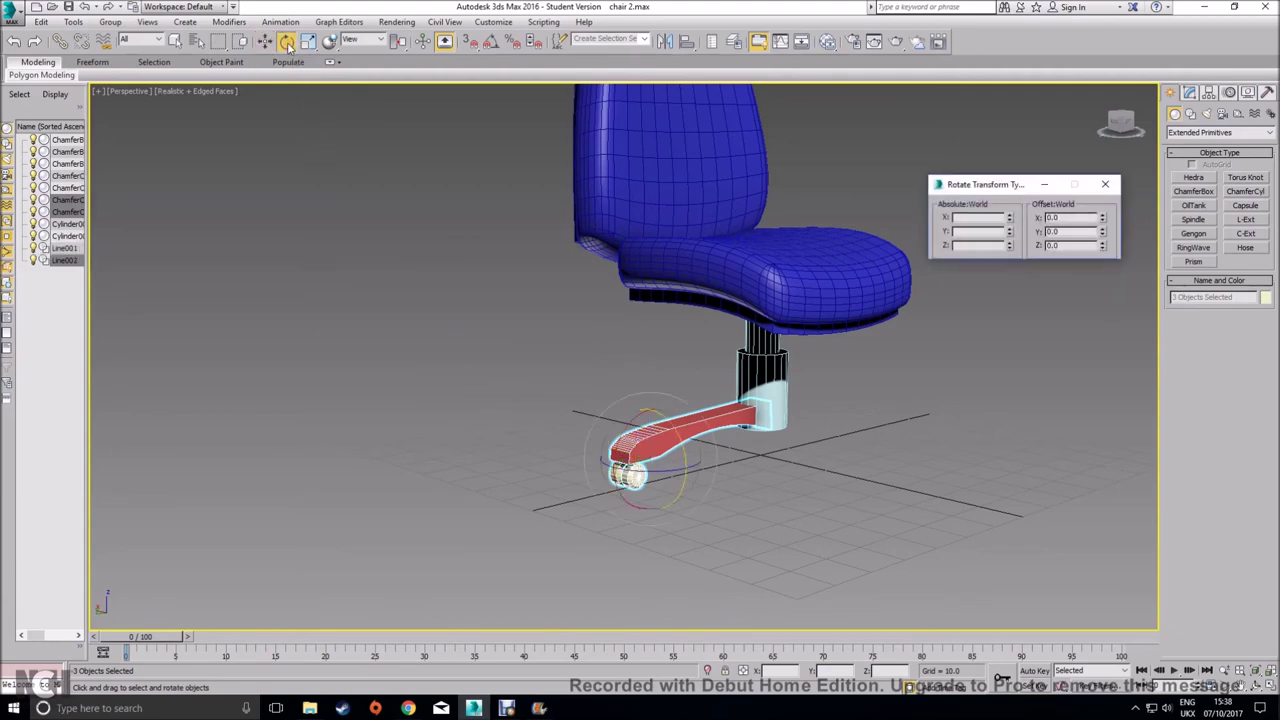
left_click_drag(1104, 250, 1113, 113)
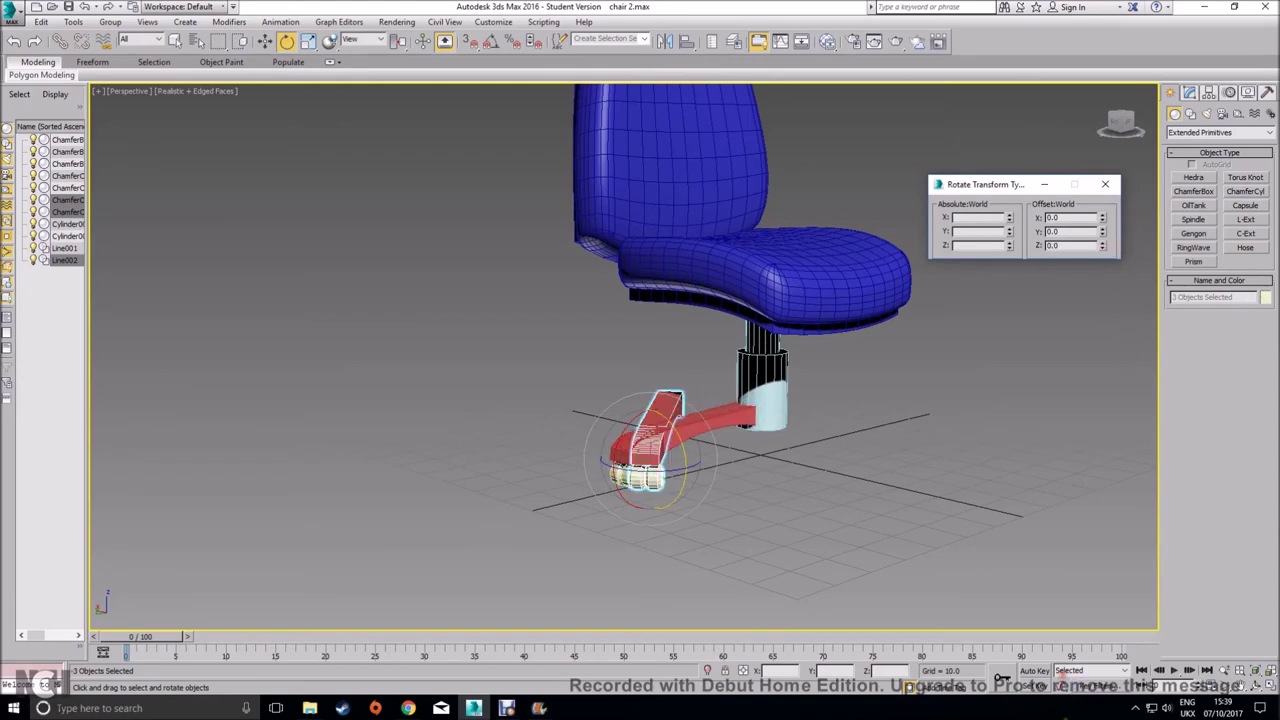
key("ctrl+z")
left_click_drag(1087, 249, 875, 250)
type("72")
key("Return")
middle_click_drag(657, 424, 655, 461, "alt")
Move the rotated second leg and its wheels in the Top view so its inner end sits at the support column's centre
left_click(1271, 687)
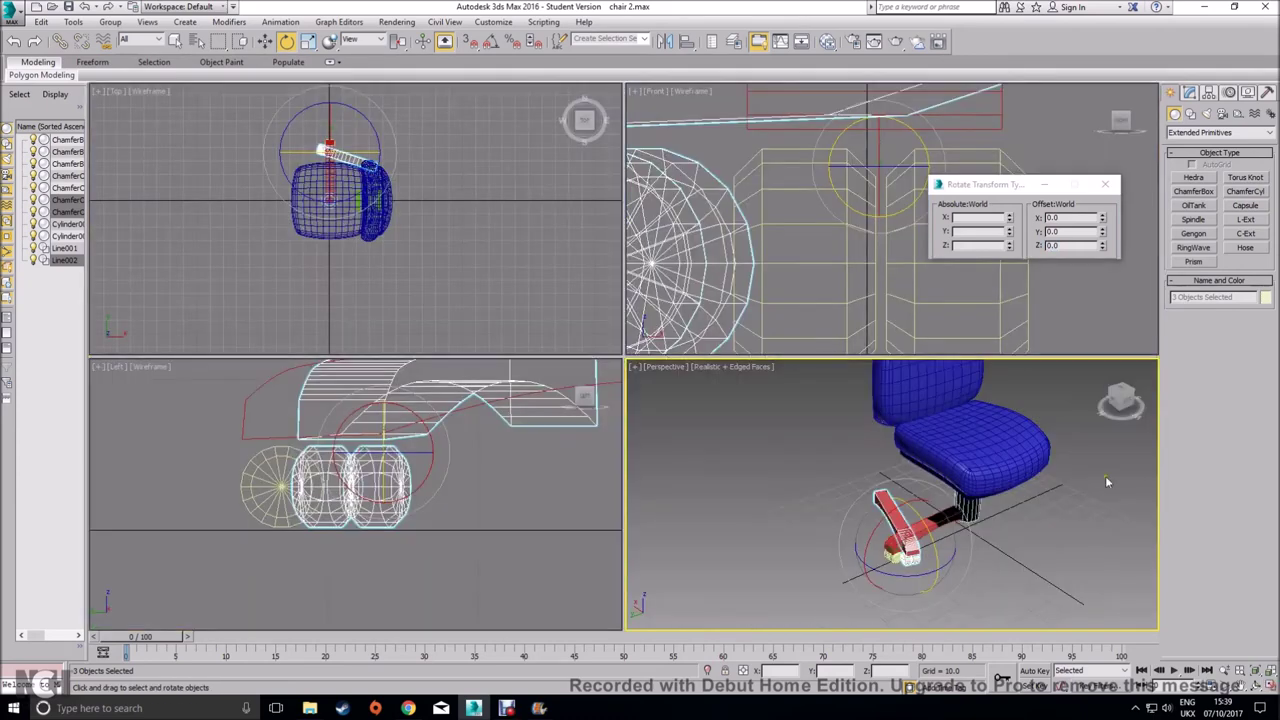
scroll(353, 275, "down", 3)
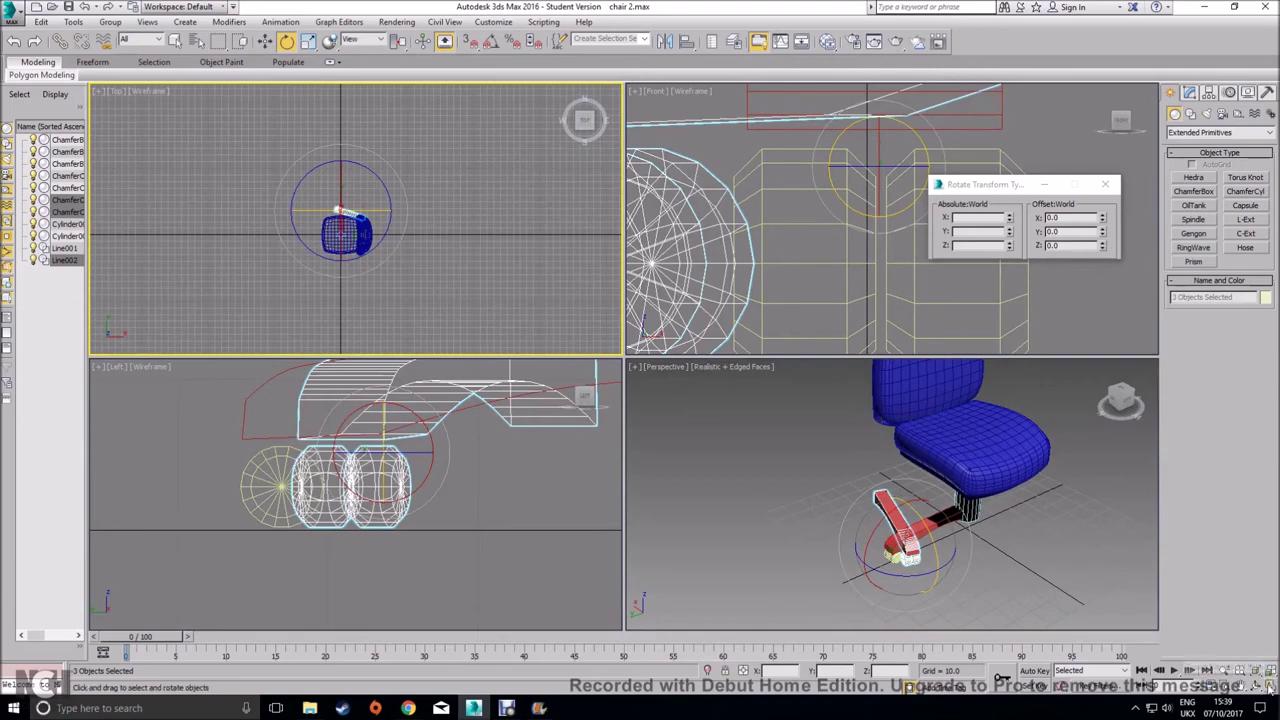
key("alt+w")
scroll(477, 354, "up", 8)
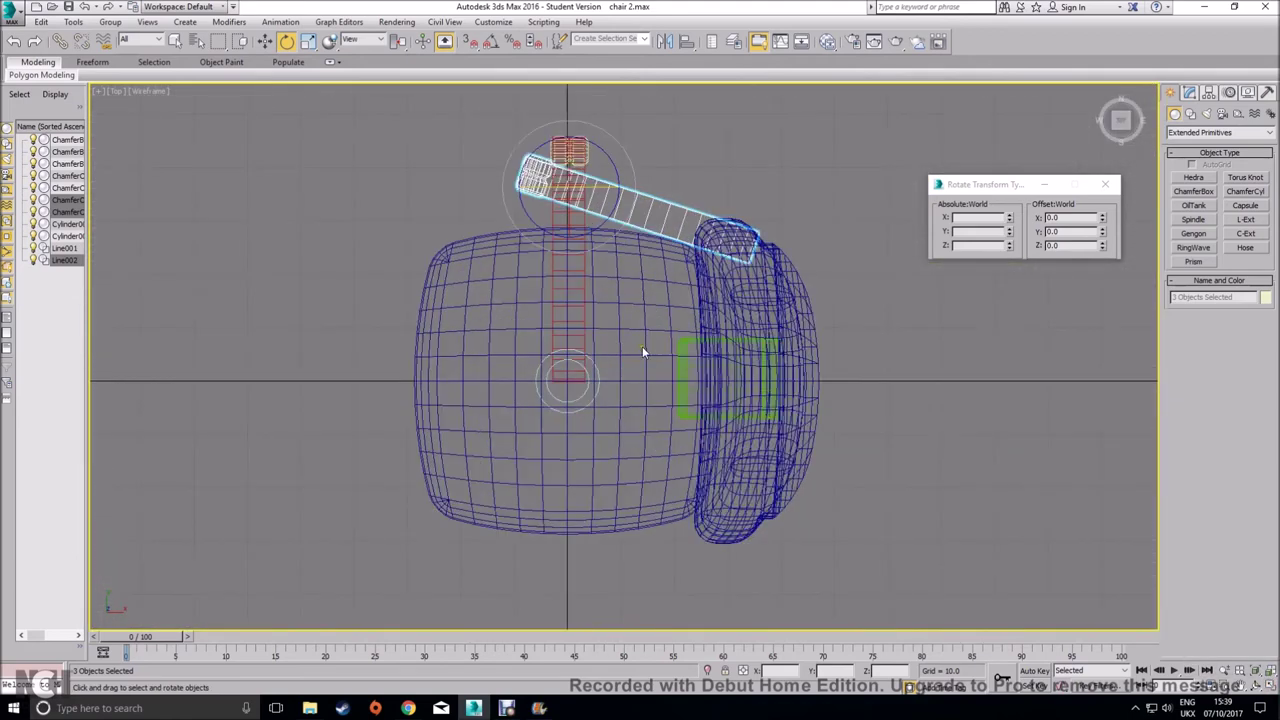
key("w")
left_click_drag(573, 170, 390, 299)
Clone the second leg assembly as an instance, rotated a further 72 degrees about Z, and place this third leg's inner end at the column
left_click(614, 404)
left_click_drag(1085, 246, 778, 241)
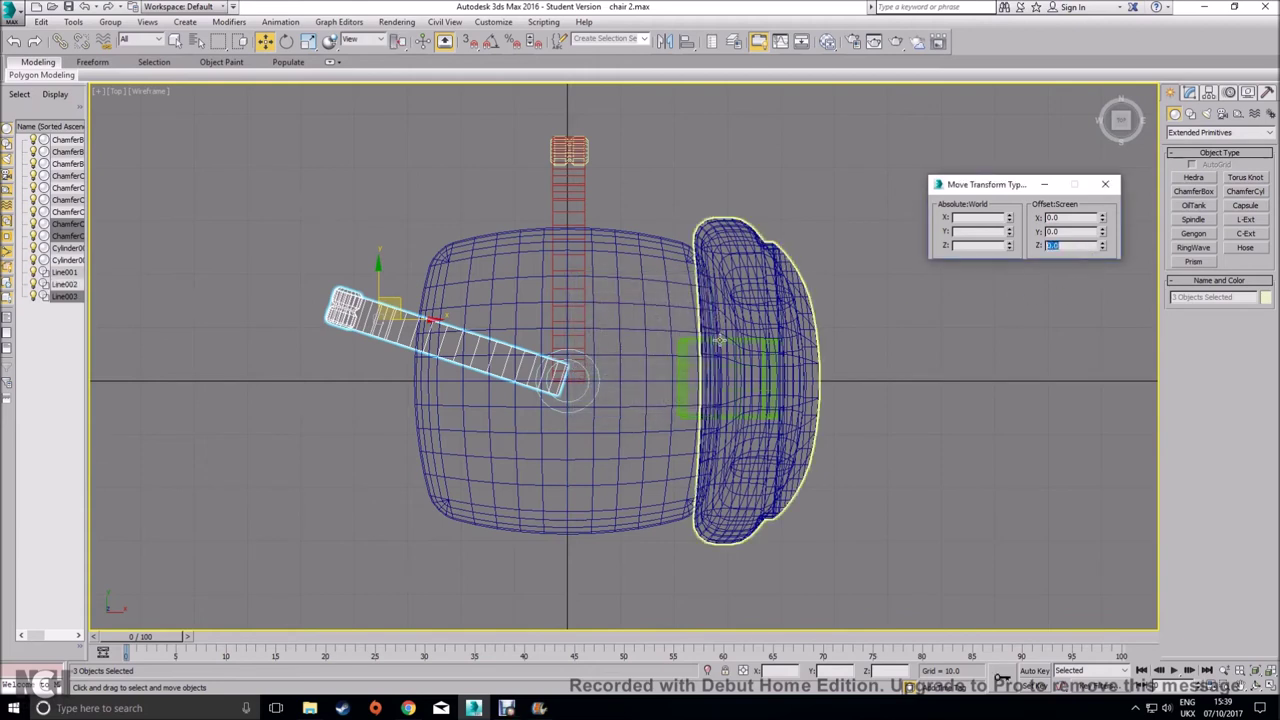
right_click(288, 45)
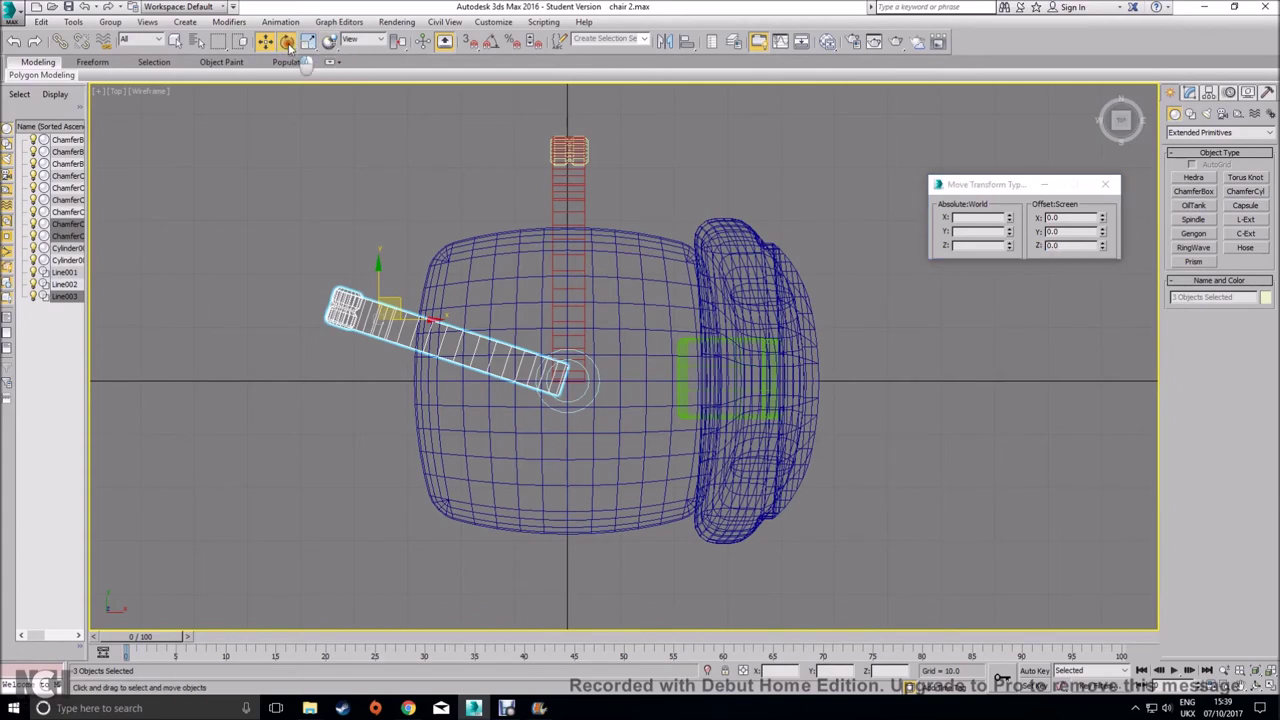
left_click(1080, 246)
type("72")
key("Return")
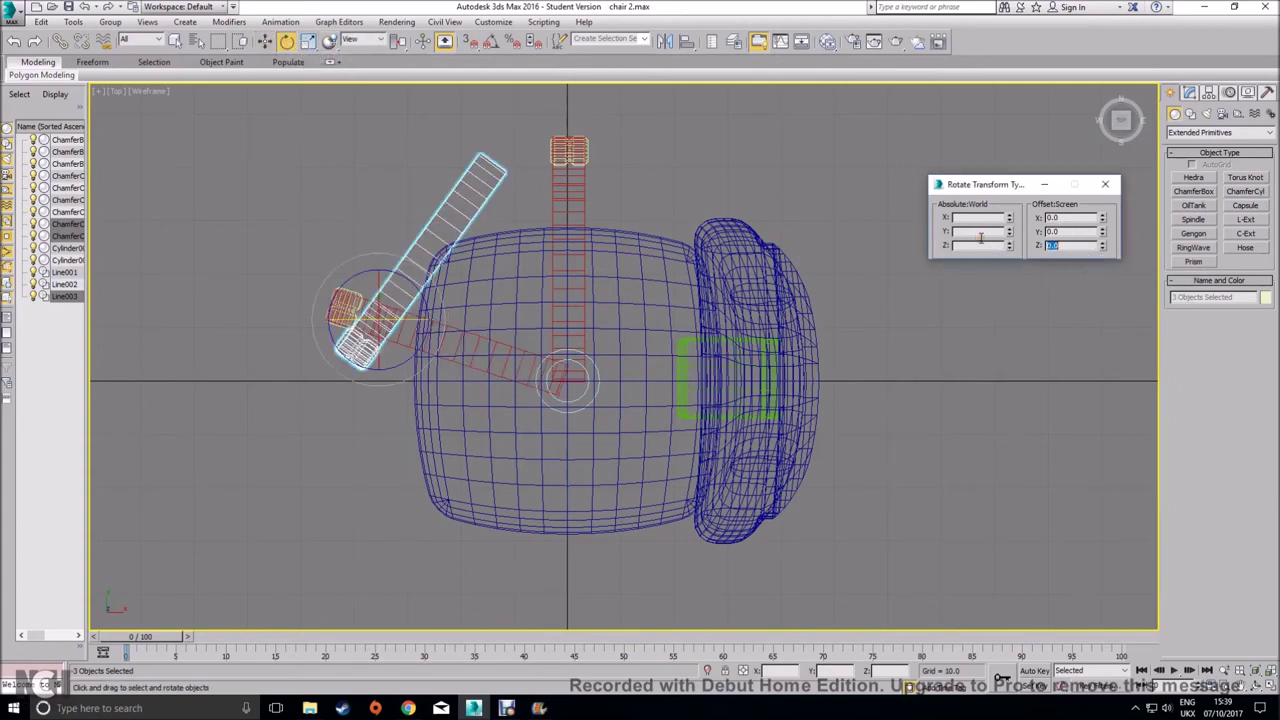
left_click(265, 41)
left_click_drag(391, 304, 469, 519)
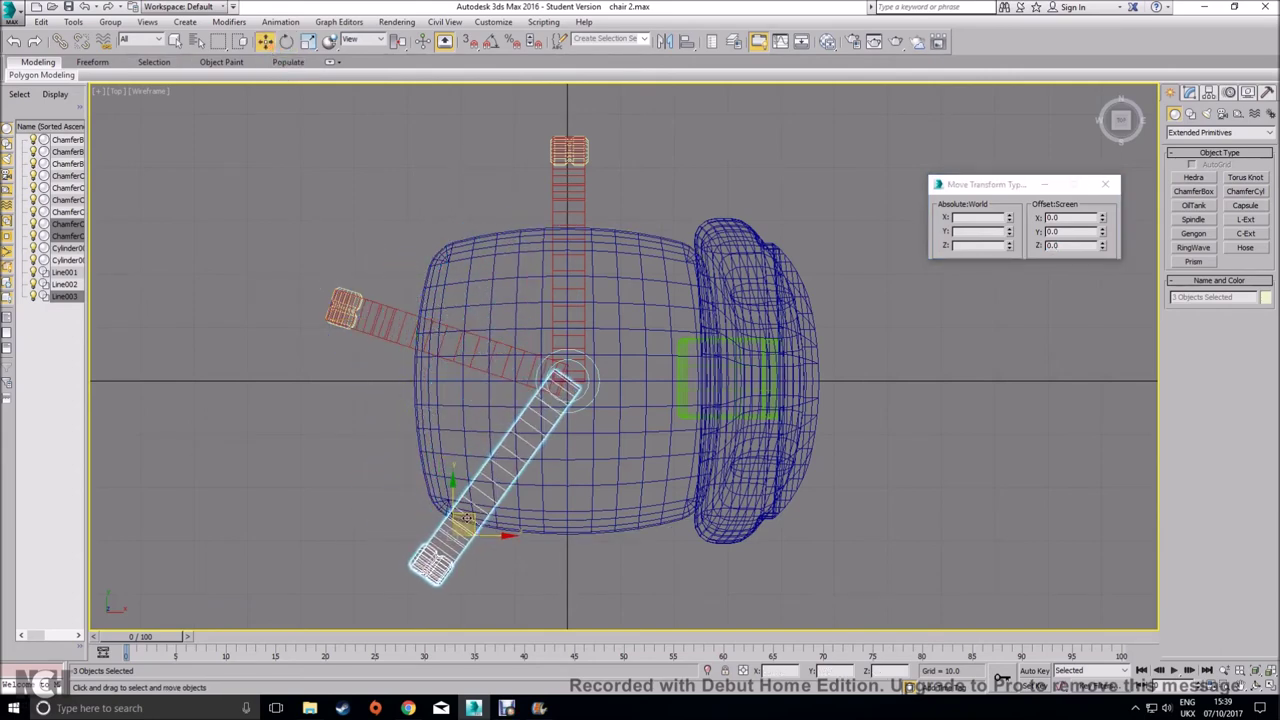
Clone the third leg assembly as an instance, rotated 72 degrees about Z, and place this fourth leg's inner end at the column
key("ctrl+v")
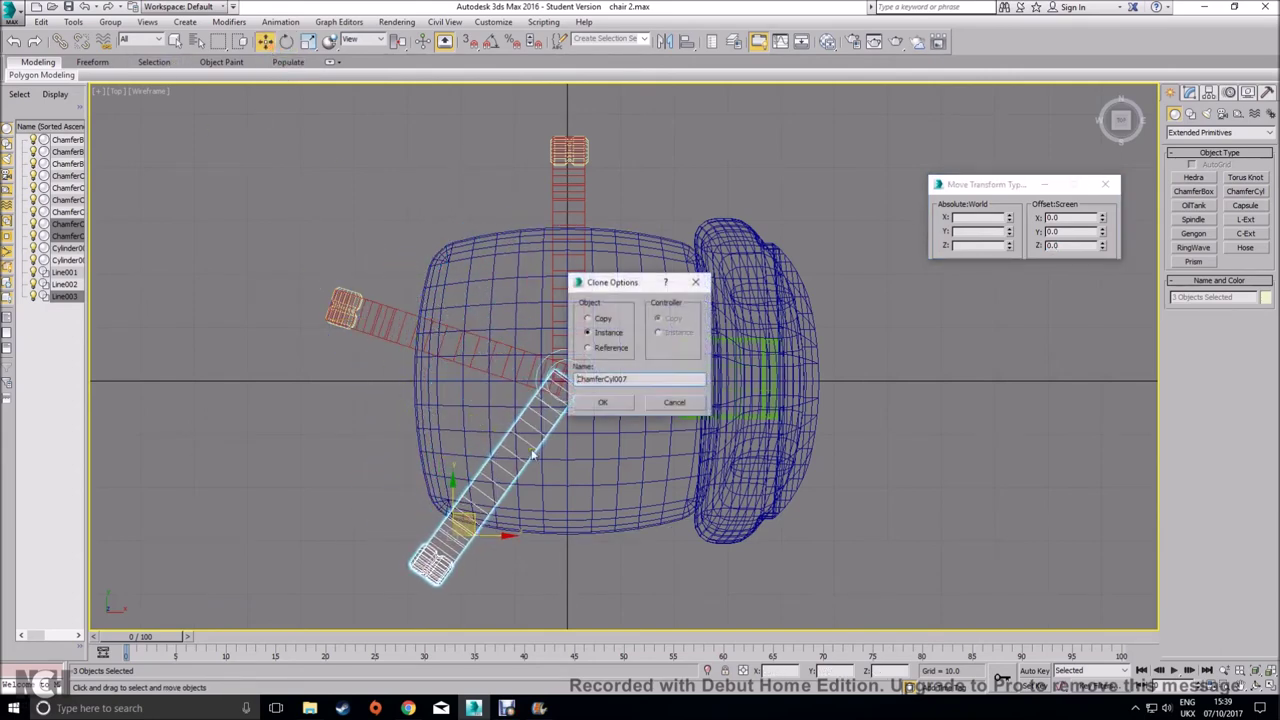
left_click(625, 399)
left_click(286, 42)
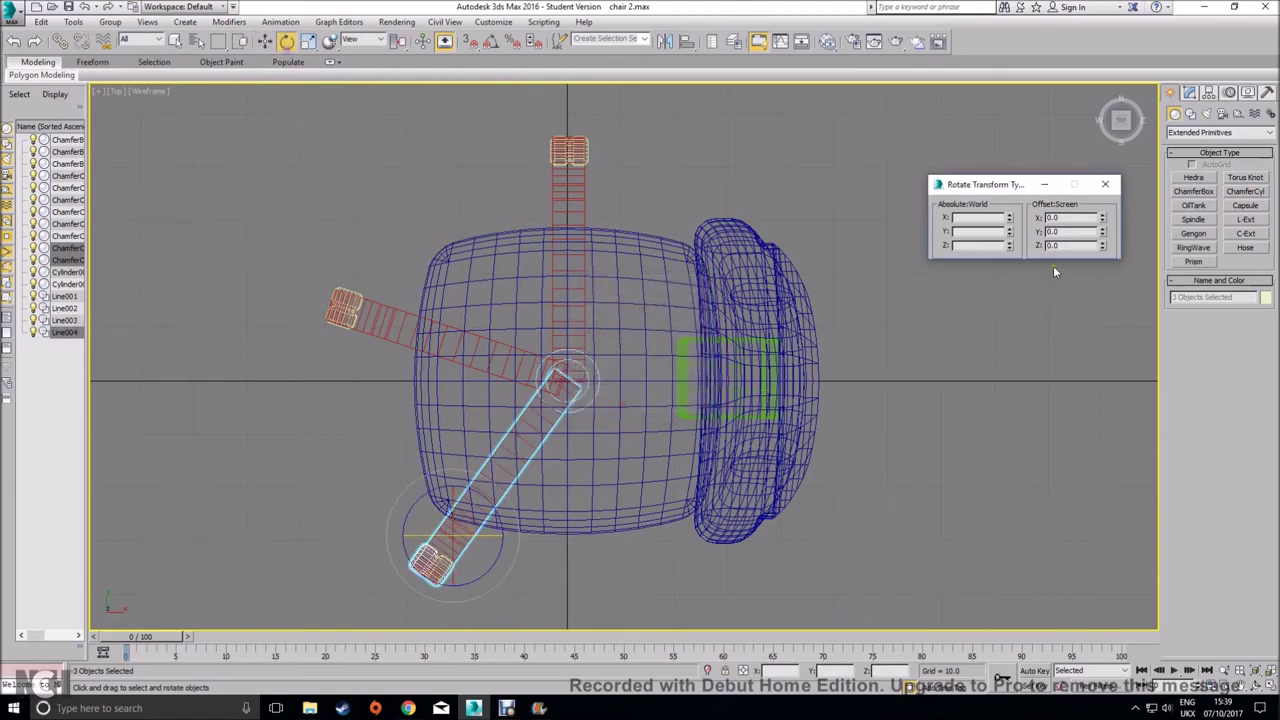
left_click(1051, 246)
type("72")
key("Return")
left_click(266, 42)
left_click_drag(478, 526, 714, 531)
Clone the fourth leg assembly as an instance, rotated 72 degrees about Z, and position it at the column as the fifth leg
key("ctrl+v")
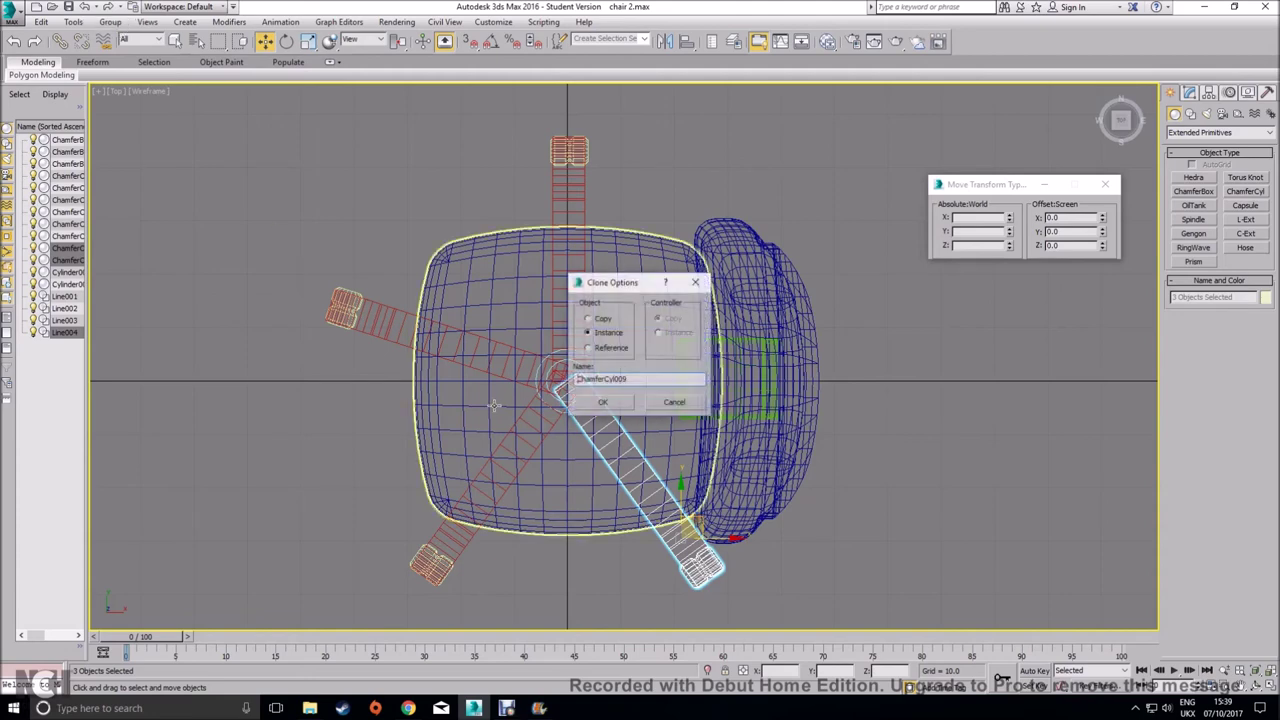
left_click(605, 403)
double_click(1082, 249)
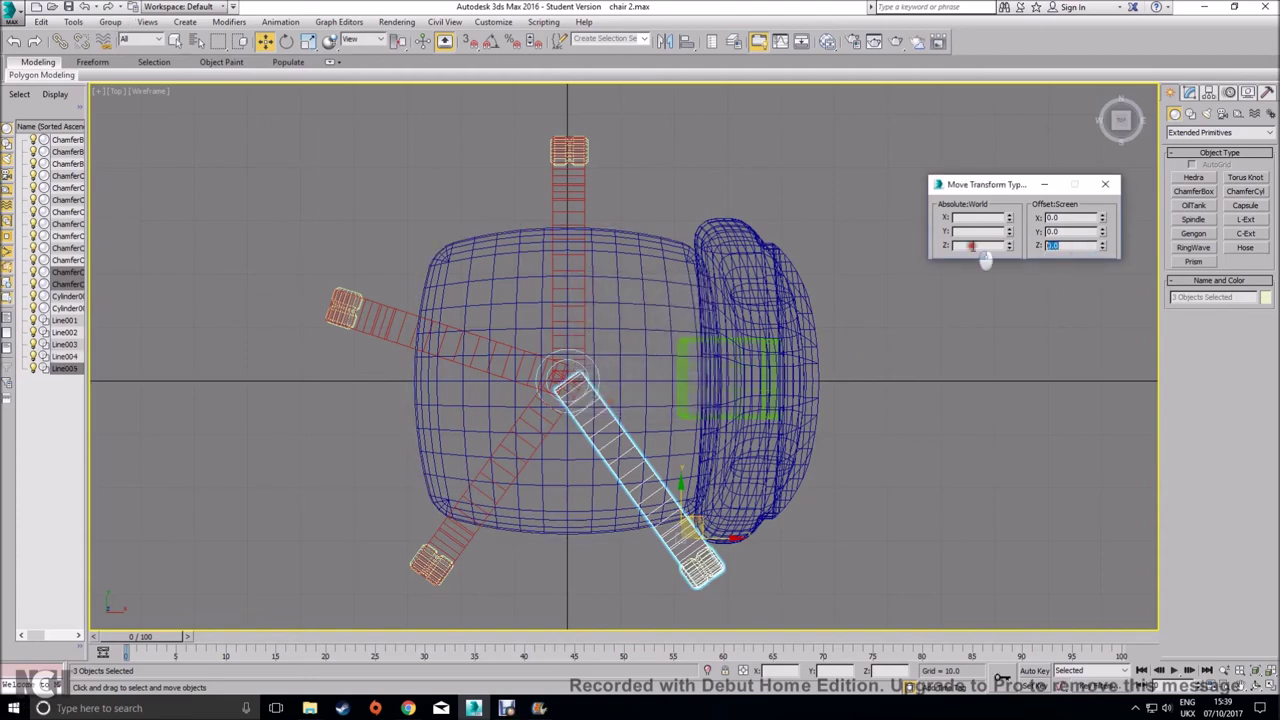
left_click(286, 42)
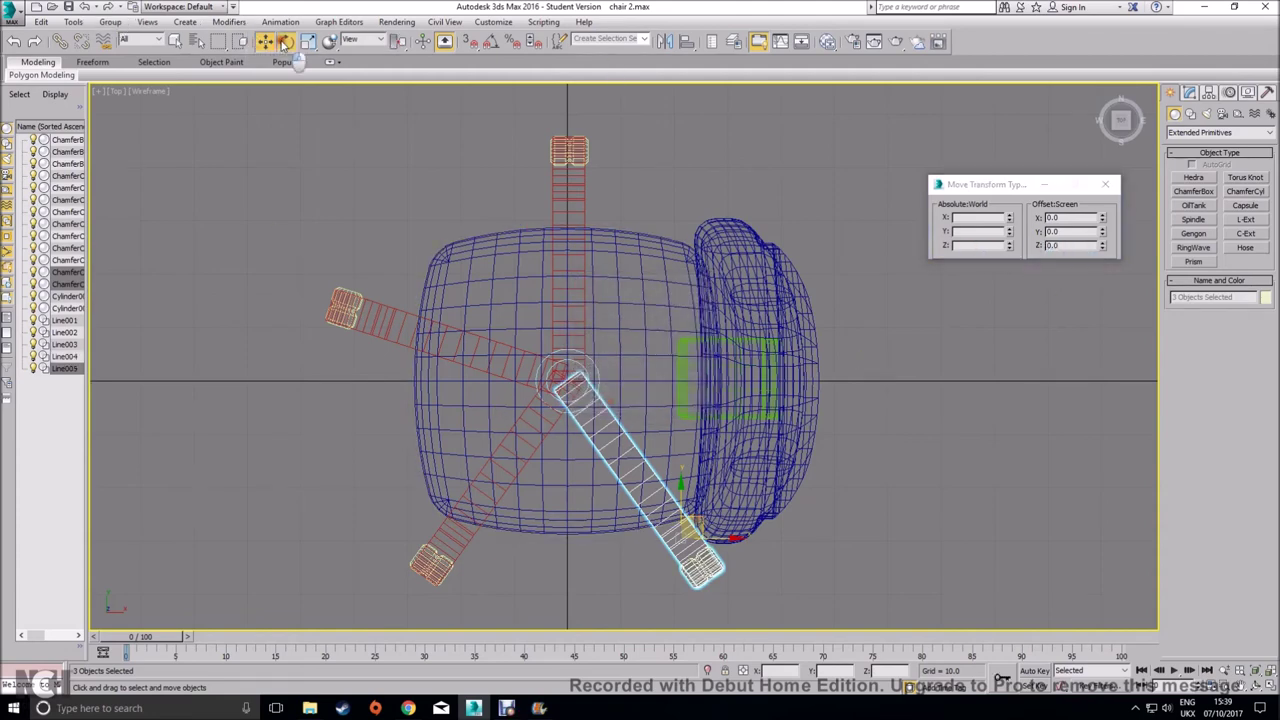
left_click(1090, 247)
double_click(1090, 246)
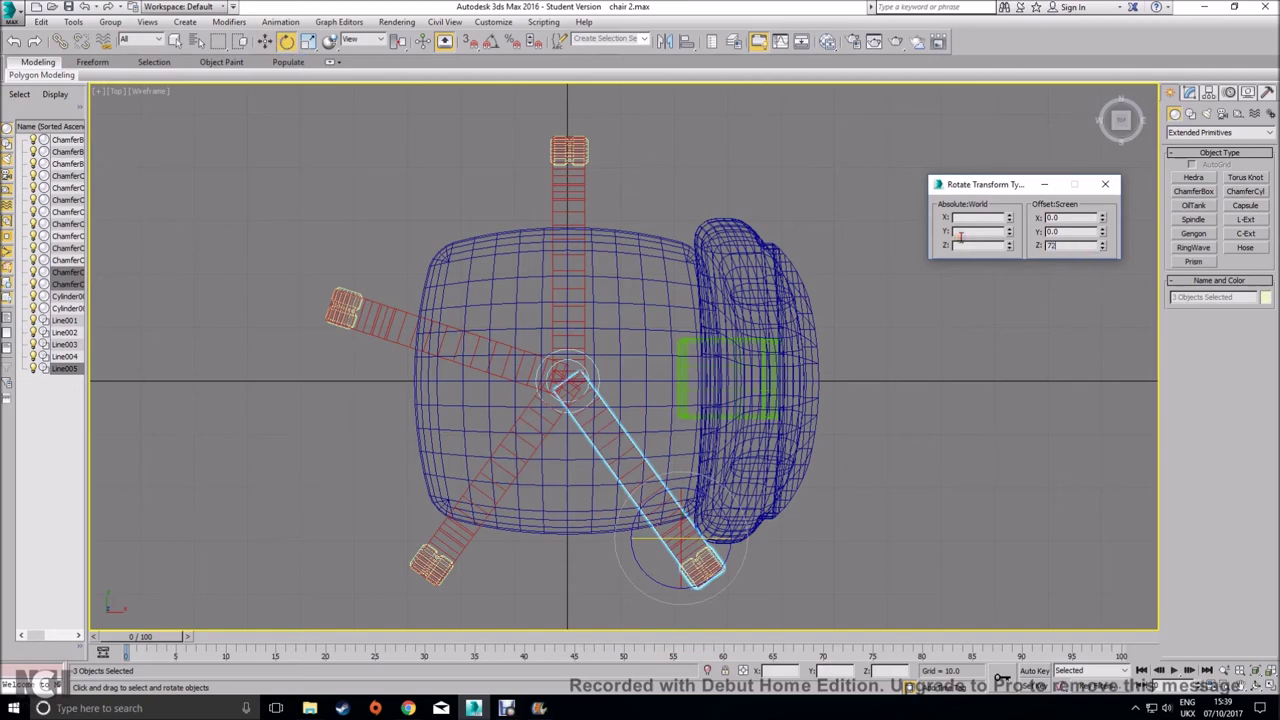
type("72")
key("Return")
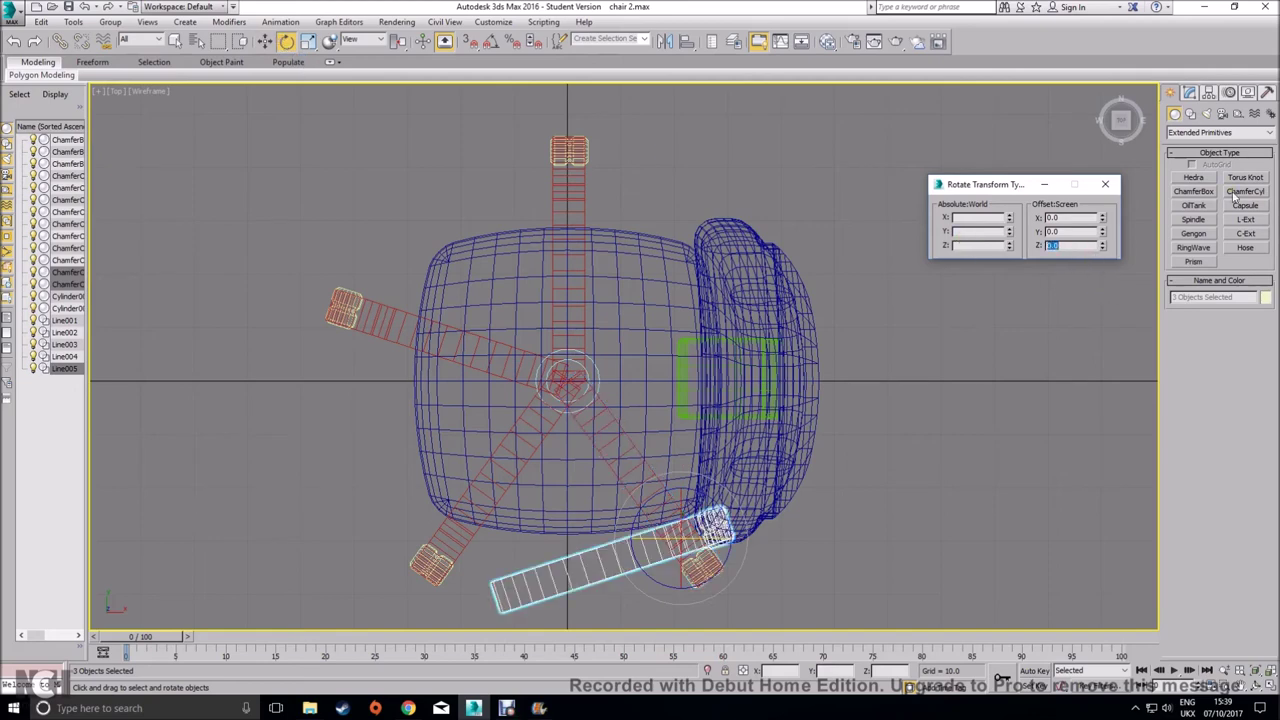
left_click(1105, 184)
key("w")
left_click_drag(733, 537, 795, 319)
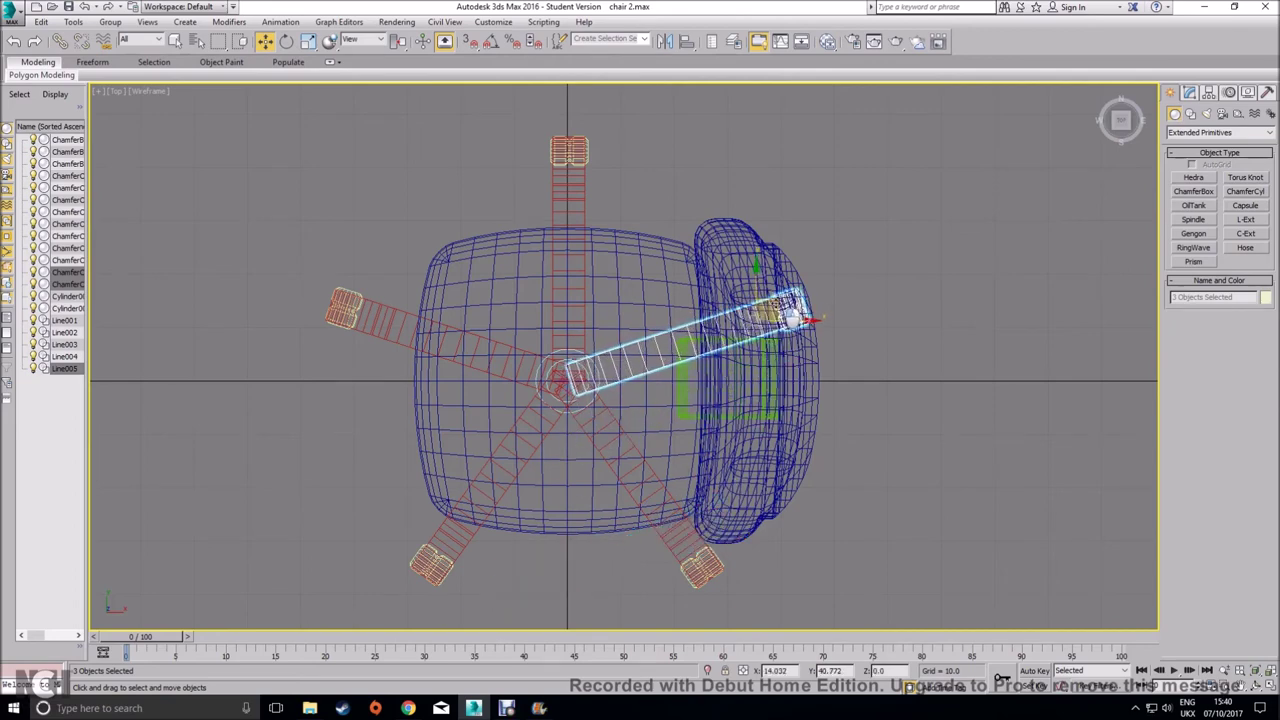
left_click(970, 528)
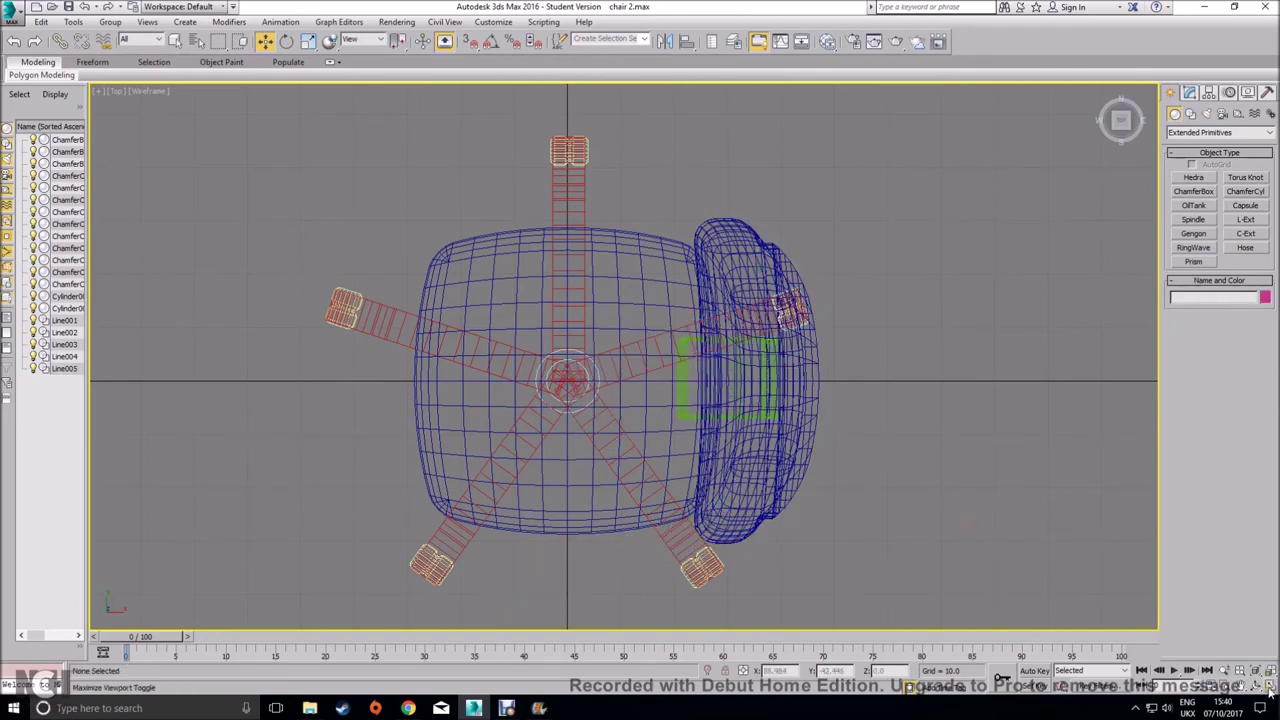
Move the three raised legs with their wheels, without the backrest, straight down in the Left view to the height of the other two legs
left_click(1271, 688)
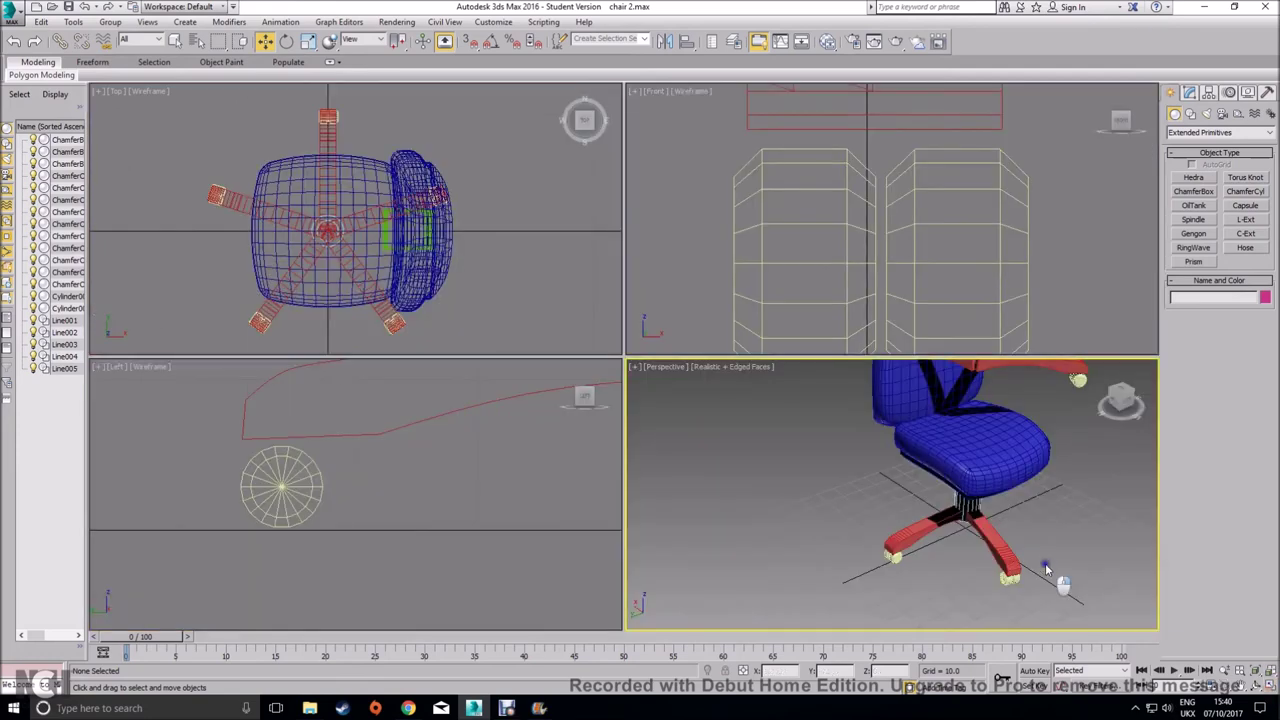
left_click(1271, 688)
middle_click_drag(977, 386, 940, 510)
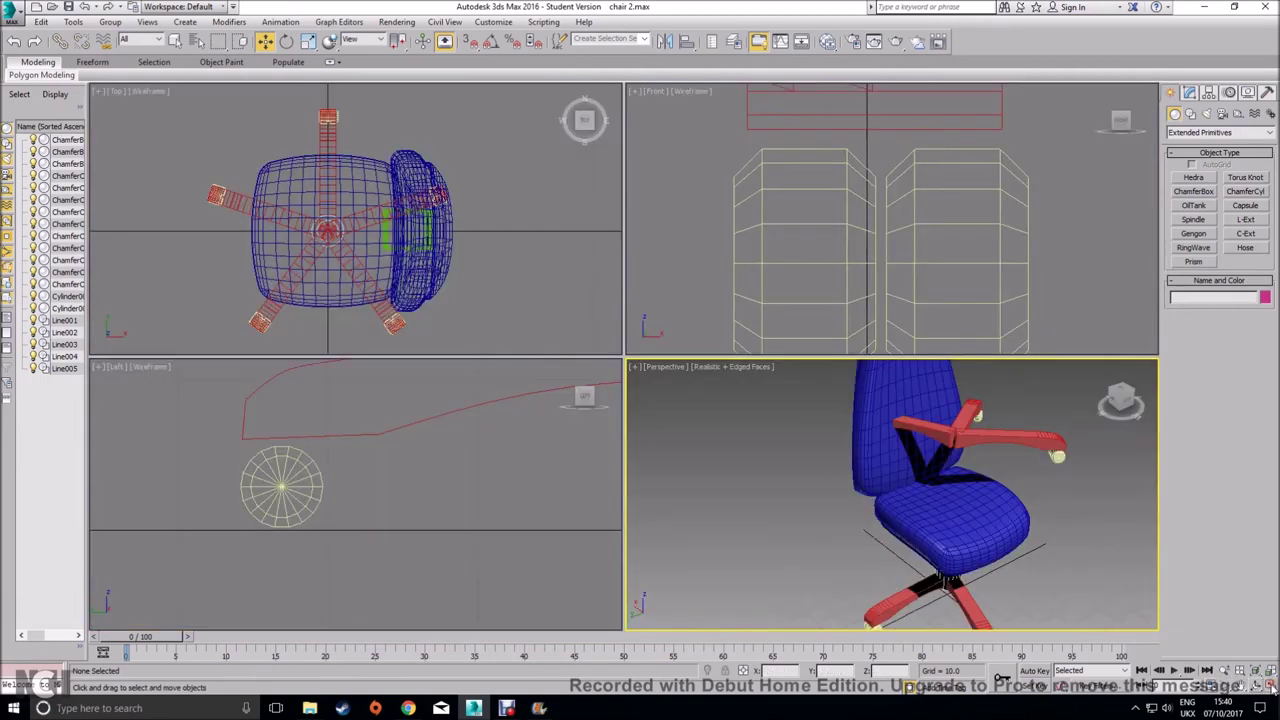
left_click(1271, 688)
scroll(585, 485, "down", 10)
middle_click_drag(585, 485, 408, 565)
scroll(488, 494, "up", 2)
middle_click_drag(490, 495, 440, 525)
left_click_drag(297, 451, 553, 512)
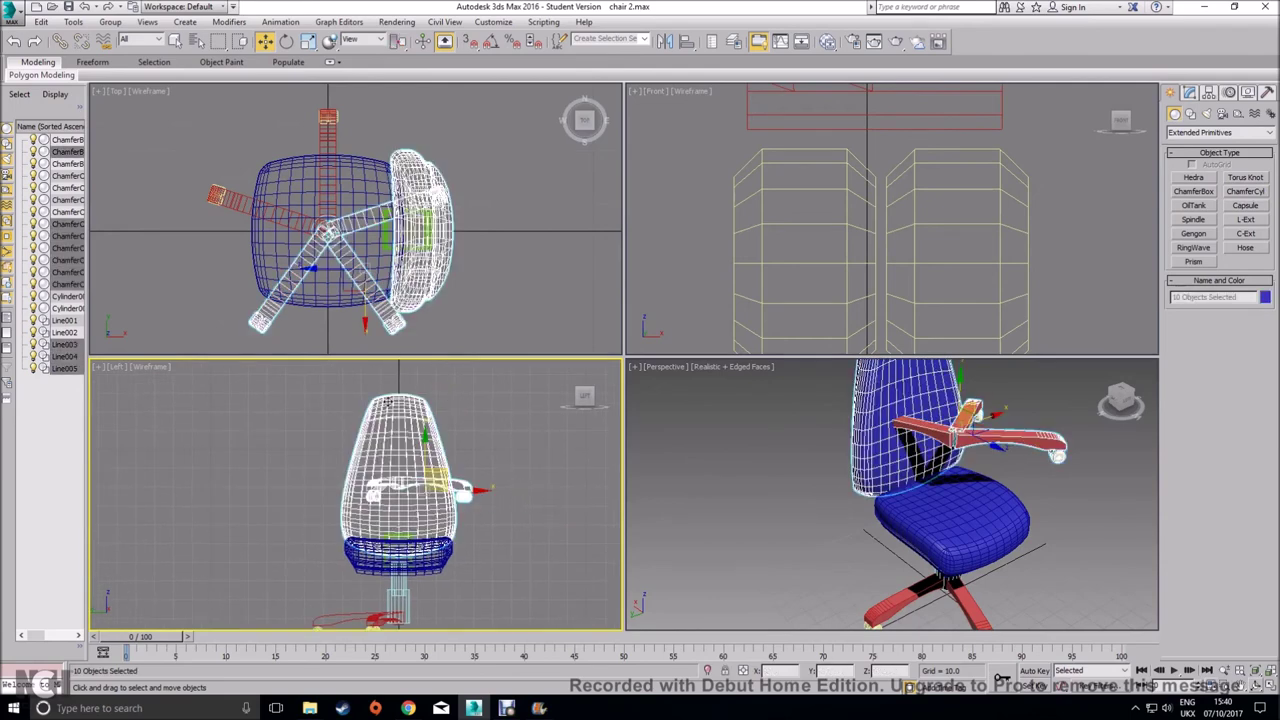
left_click(387, 401, "alt")
middle_click_drag(430, 452, 432, 372)
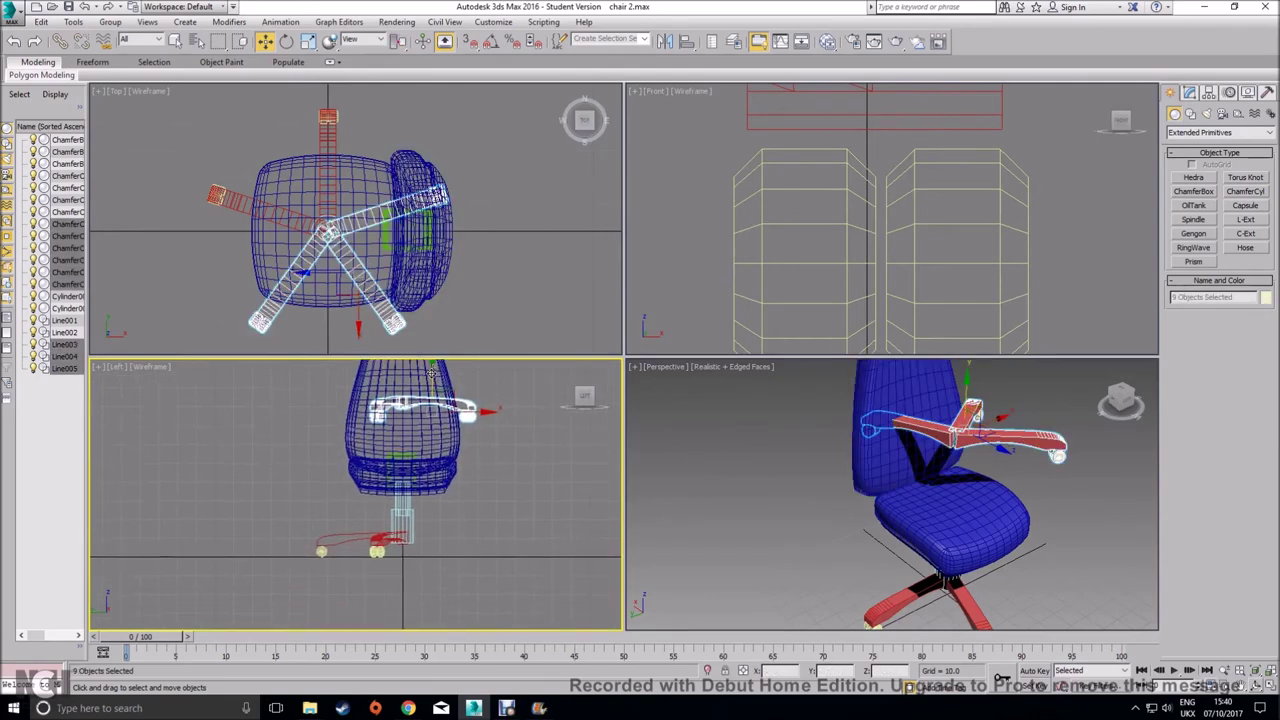
left_click_drag(433, 370, 440, 508)
scroll(440, 508, "up", 5)
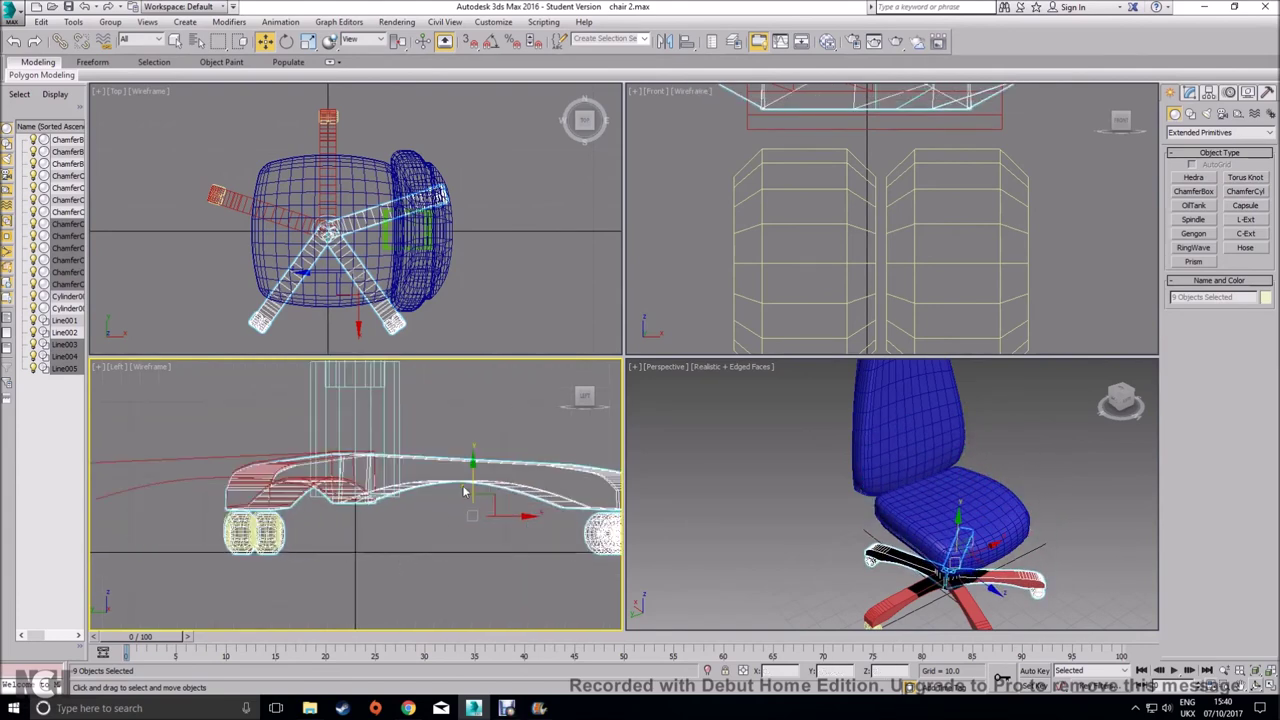
left_click_drag(470, 480, 459, 476)
left_click(799, 575)
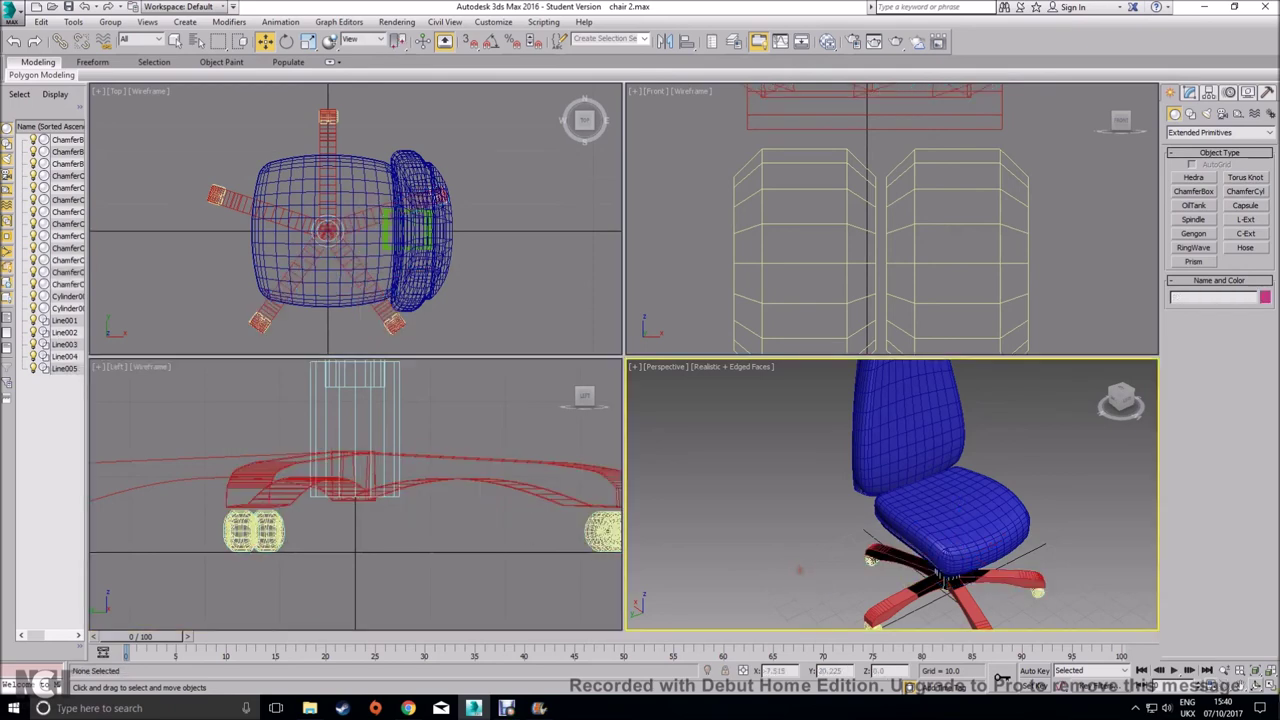
Set the radius of one wheel in the nearest leg's caster pair to about 2.4 in the maximized Perspective view
key("alt+w")
middle_click_drag(800, 548, 771, 511)
scroll(828, 416, "down", 3)
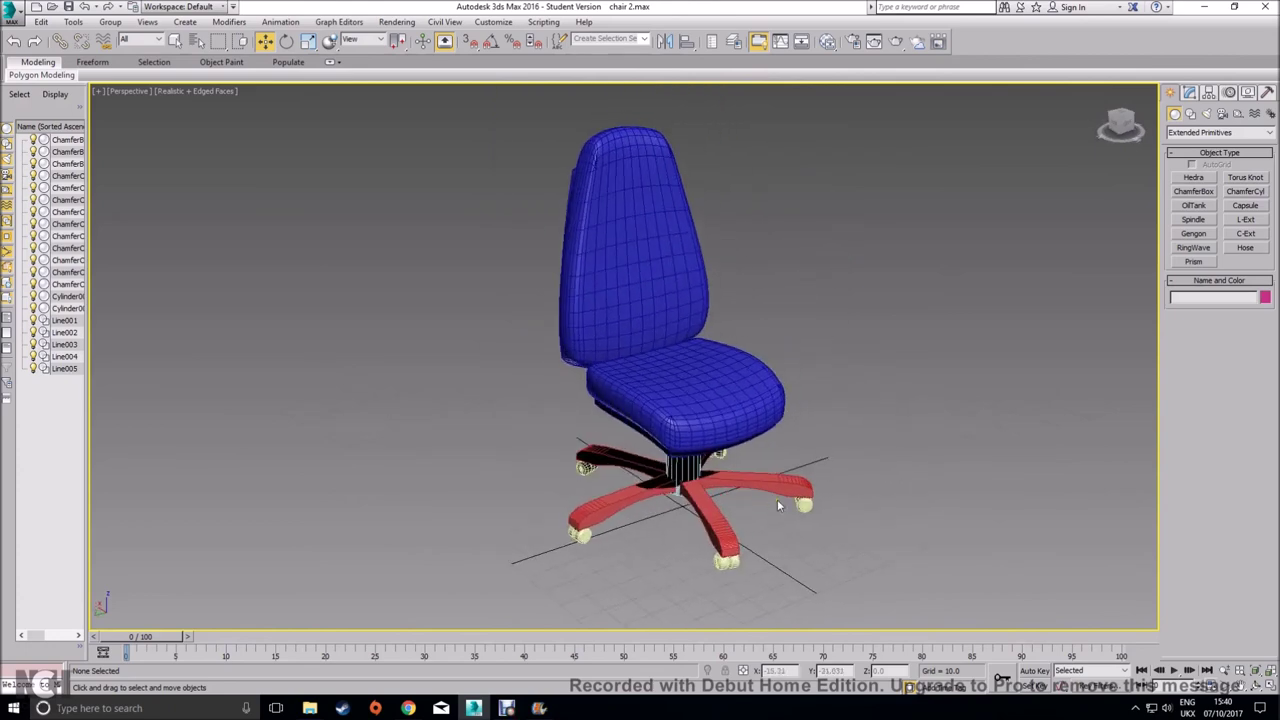
scroll(712, 525, "up", 3)
middle_click_drag(712, 530, 641, 405)
scroll(620, 458, "up", 5)
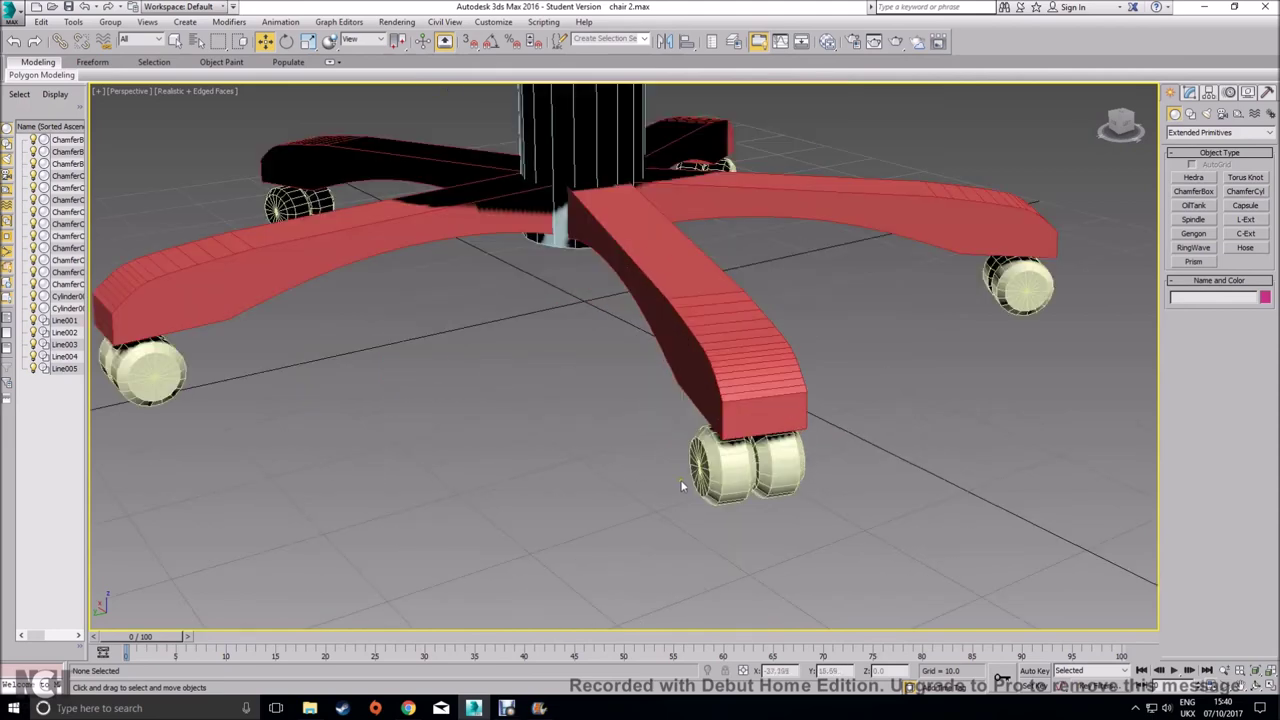
left_click(714, 495)
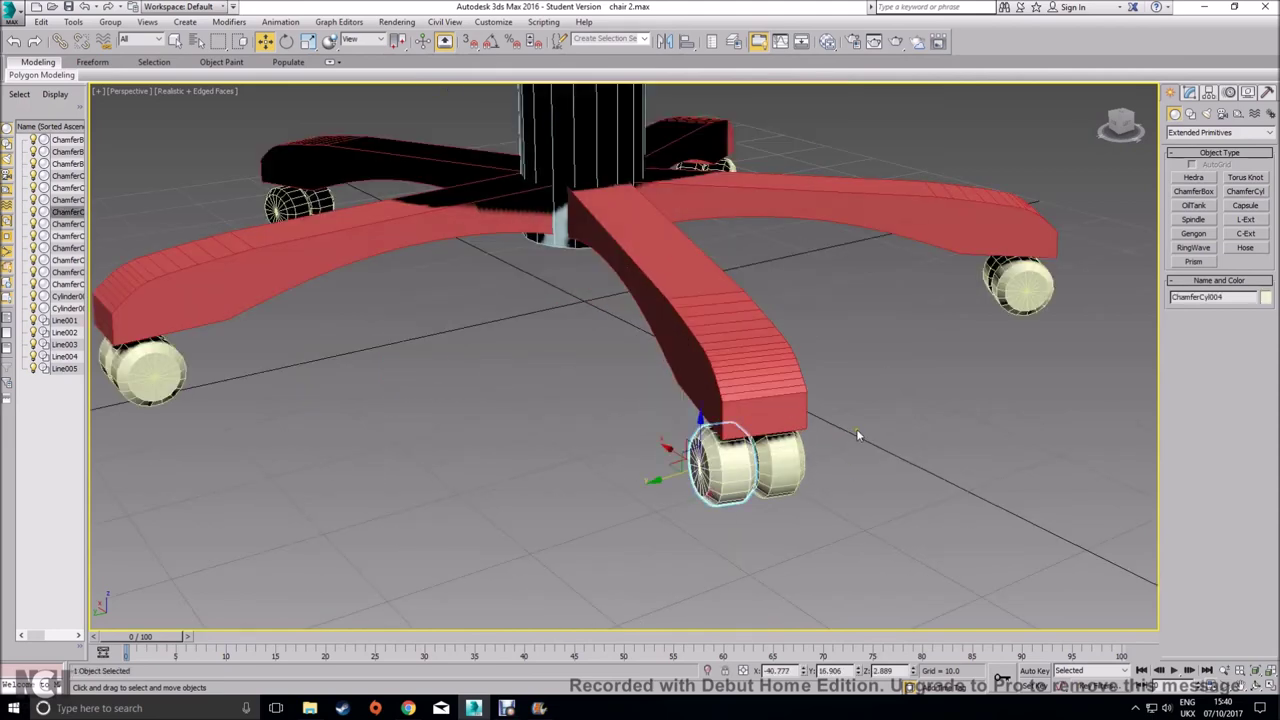
left_click(1190, 92)
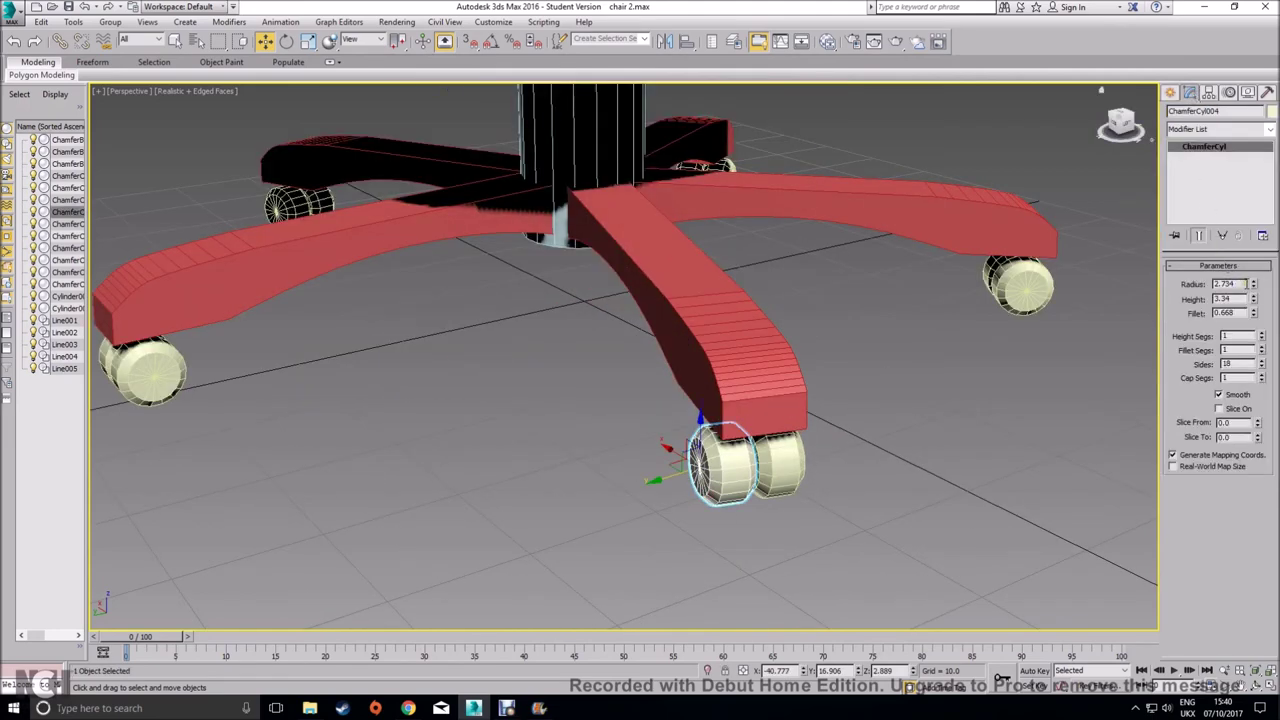
mouse_move(1255, 285)
left_mouse_down()
mouse_move(1256, 308)
mouse_move(1255, 280)
left_mouse_up()
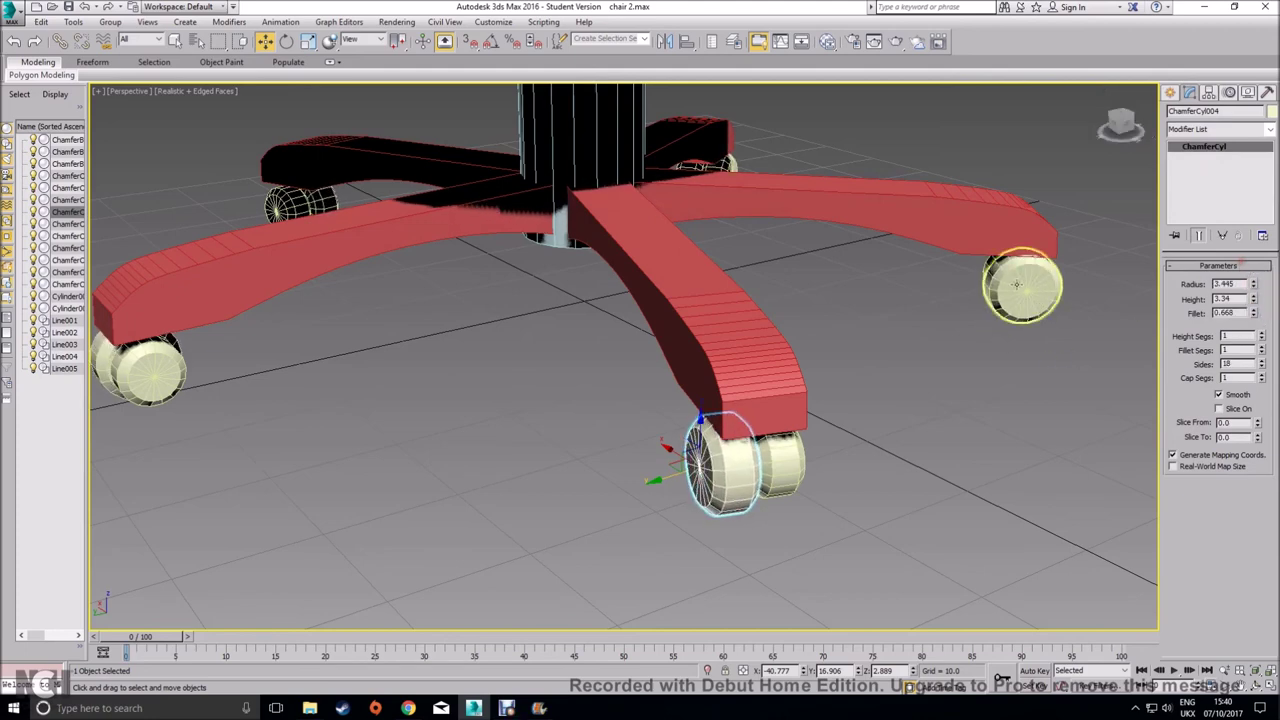
left_click_drag(1256, 285, 1247, 340)
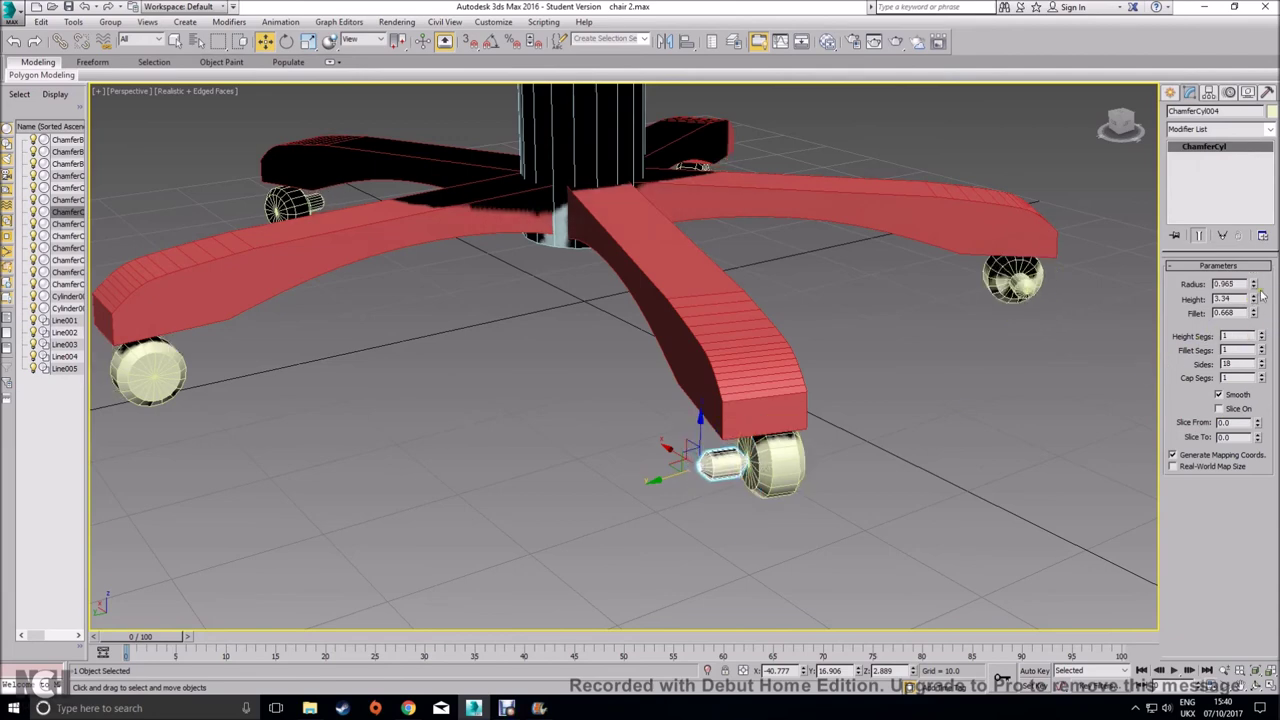
left_click_drag(1253, 284, 1081, 292)
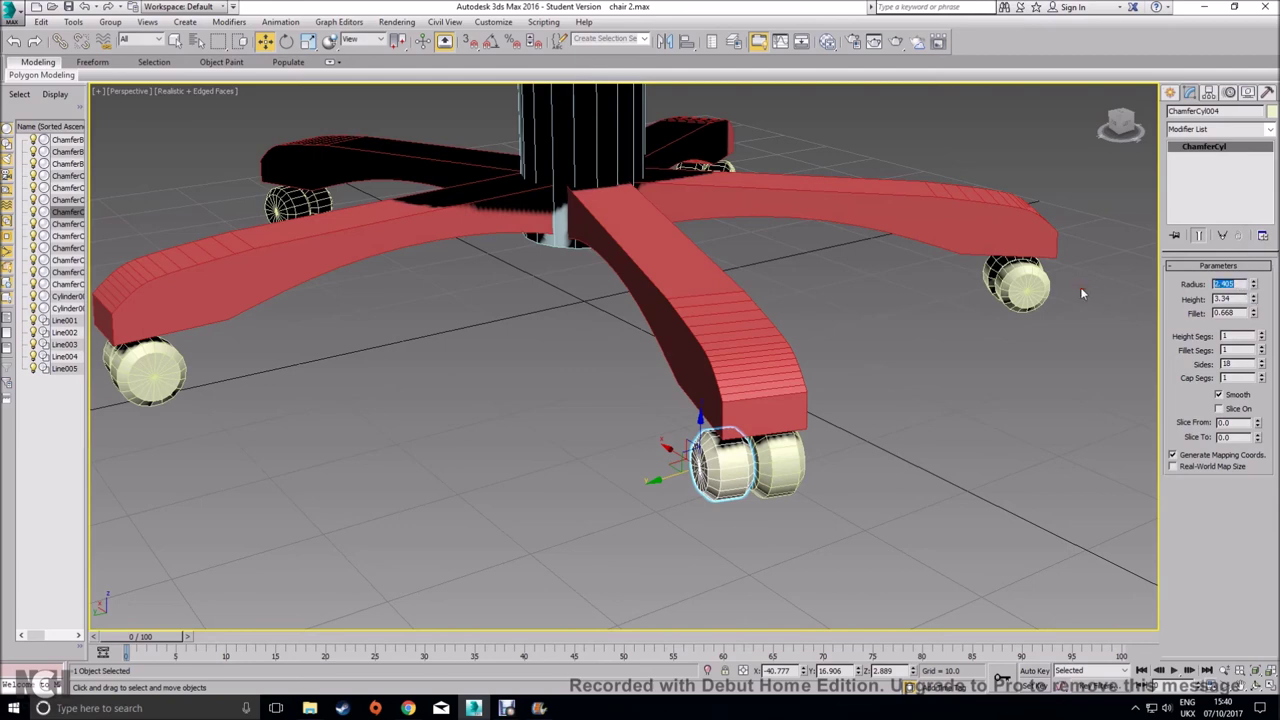
Set the selected wheel of the nearest caster pair to radius 4, height 3.3 and fillet 0.4
type("5")
key("Return")
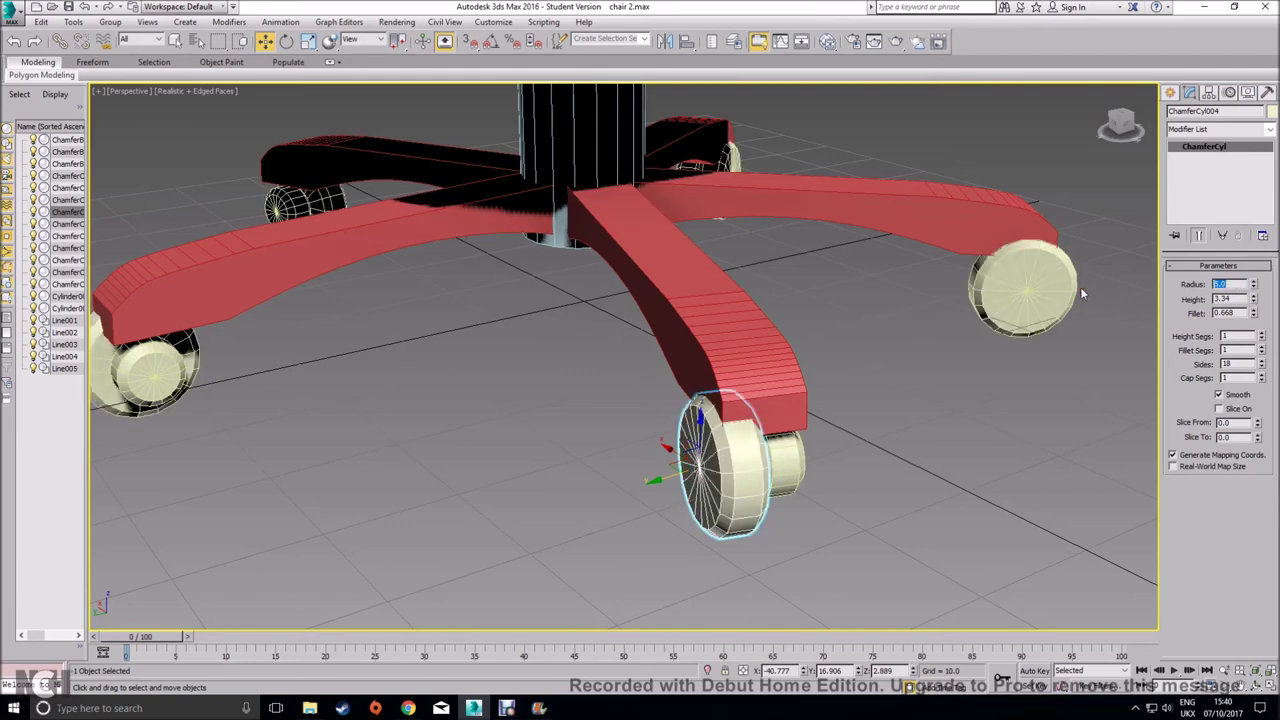
type("4")
key("Return")
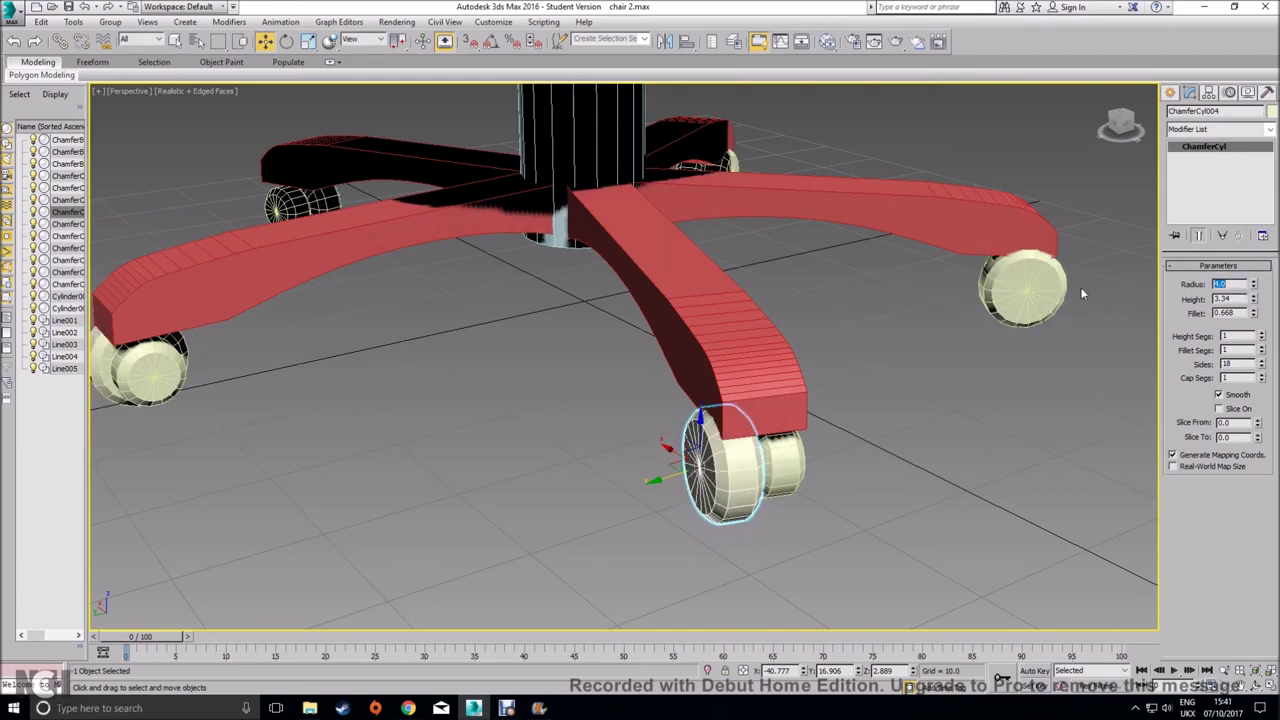
left_click(1251, 315)
type("4")
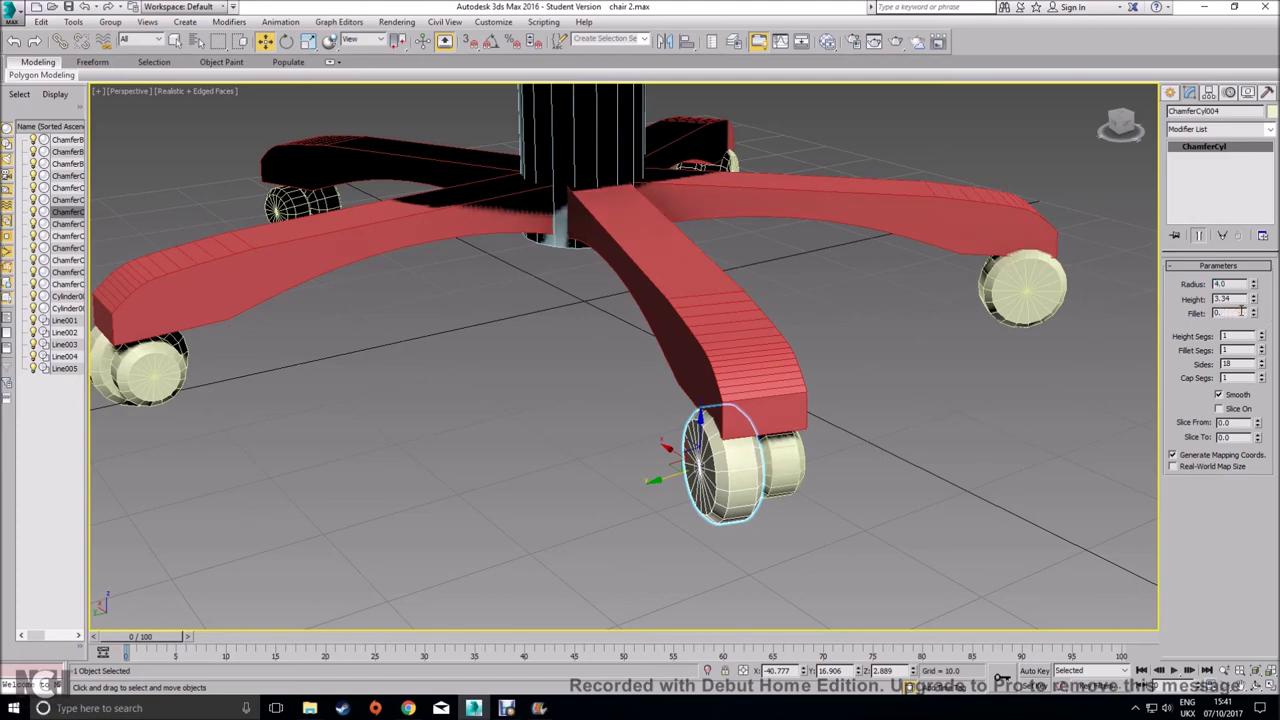
key("Return")
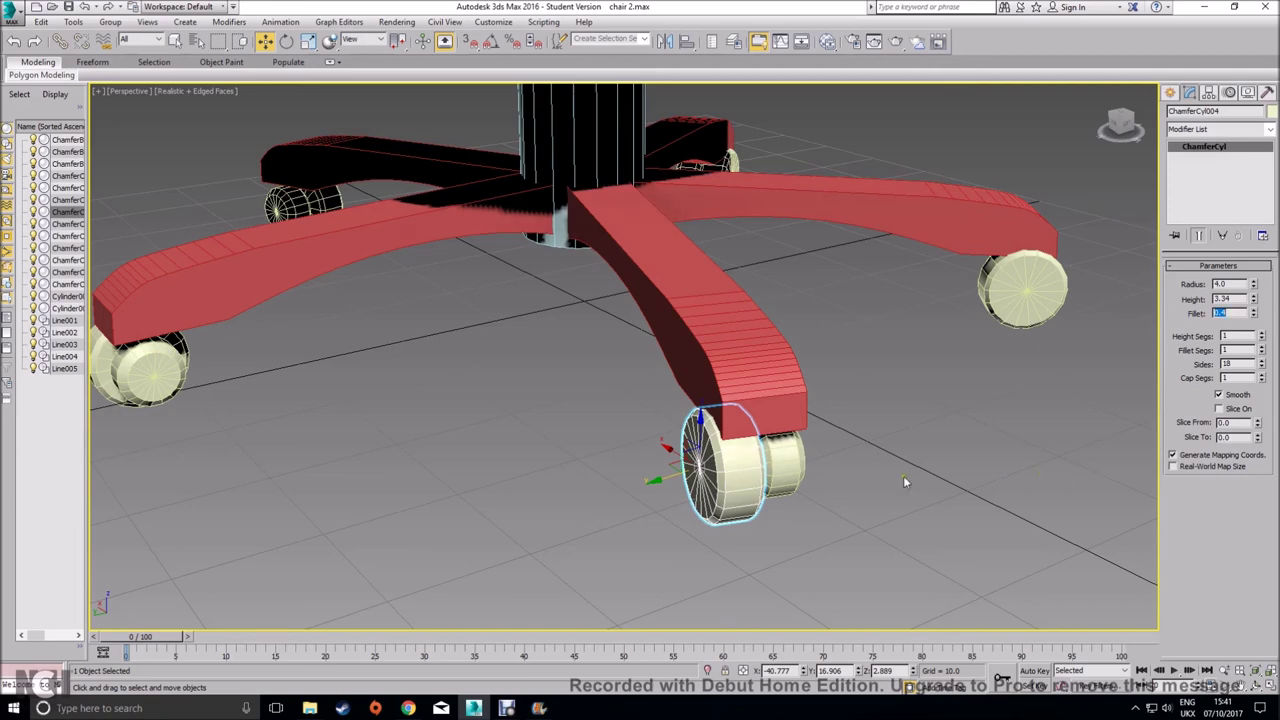
double_click(1230, 299)
type("3.3")
key("Return")
Give the other wheel of the nearest caster pair the same size: radius 4, height 3.3, fillet 0.4
left_click(779, 459)
double_click(1230, 285)
type("4")
key("Return")
key("Tab")
type("3.3")
key("Tab")
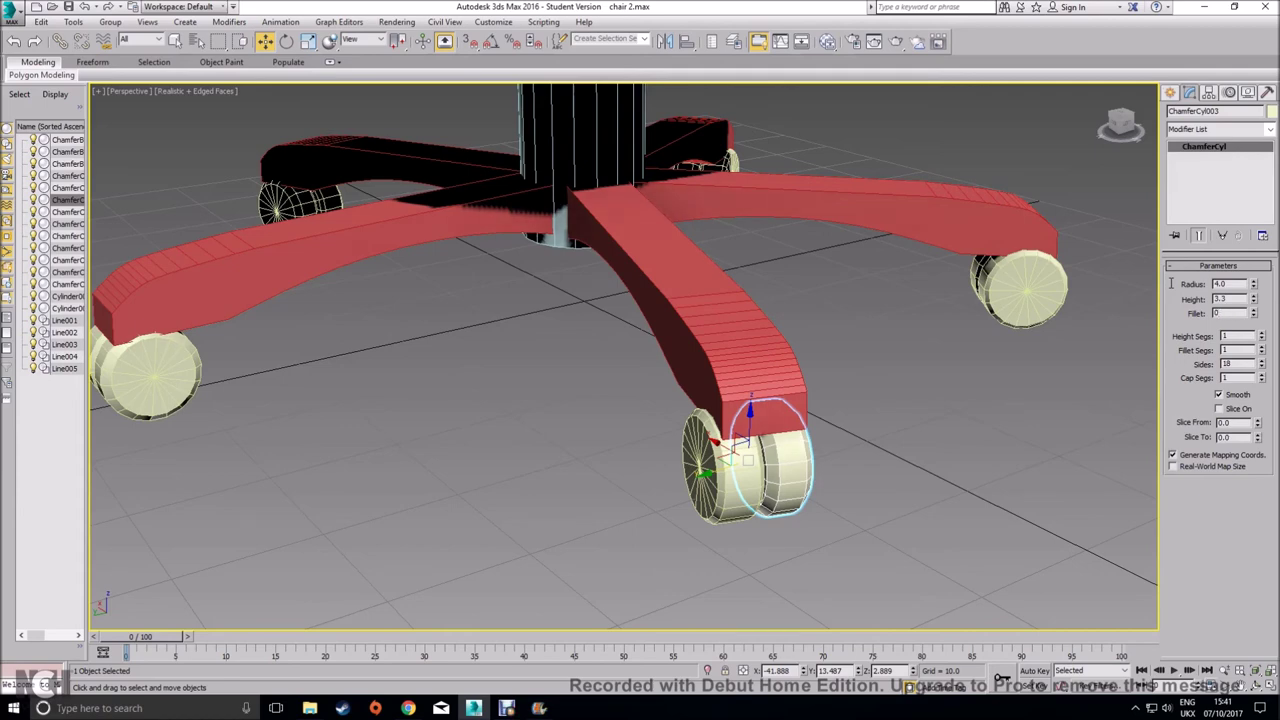
type(".4")
key("Return")
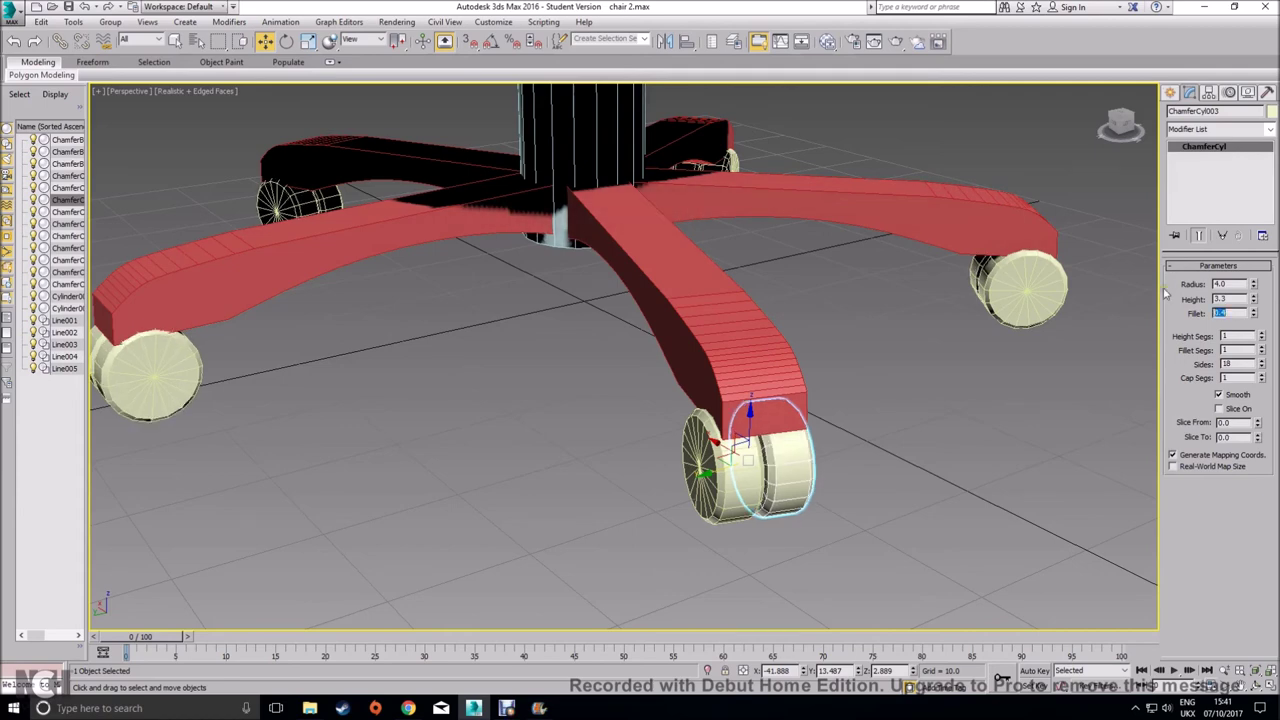
Select the whole chair in the Front view and raise it by about 2.6 units toward ground level
left_click(993, 460)
middle_click_drag(993, 460, 877, 526, "alt")
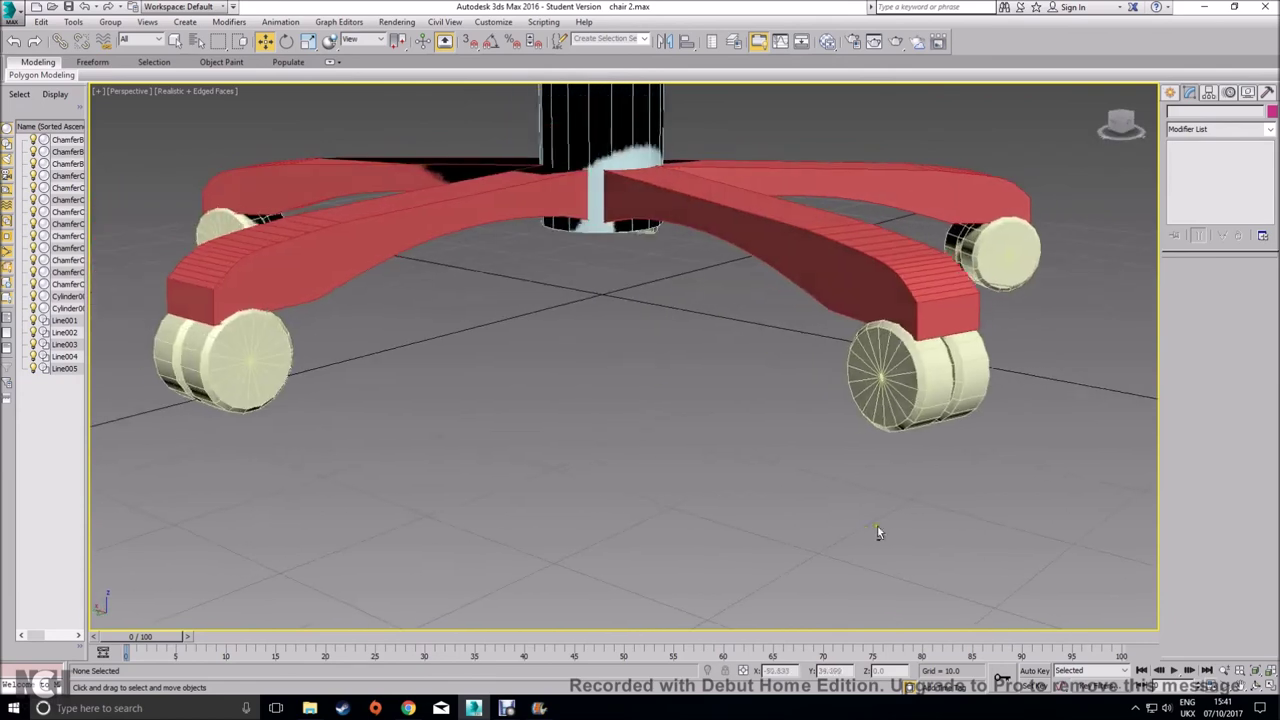
middle_click_drag(993, 498, 928, 478, "alt")
key("alt+w")
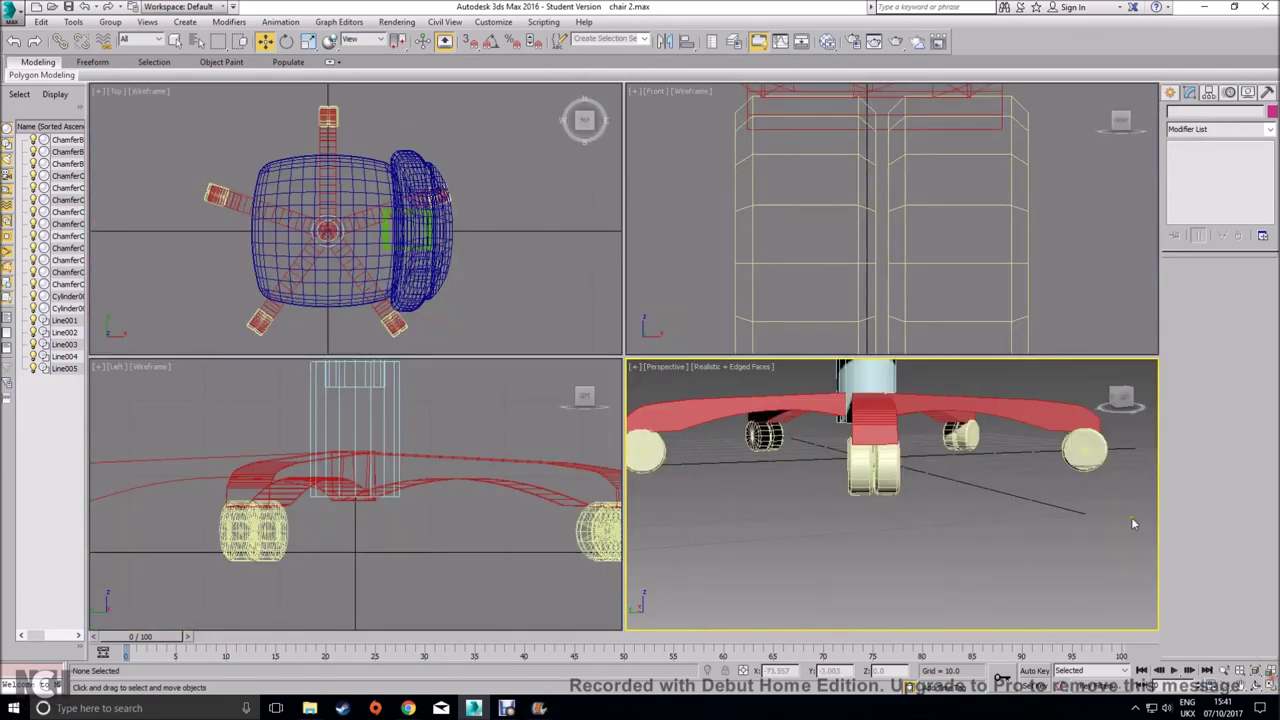
left_click(845, 247)
scroll(845, 247, "down", 5)
left_click_drag(1090, 340, 660, 255)
scroll(823, 246, "up", 2)
left_click_drag(855, 204, 851, 208)
scroll(887, 260, "down", 4)
left_click_drag(756, 111, 1060, 351)
left_click_drag(900, 225, 898, 221)
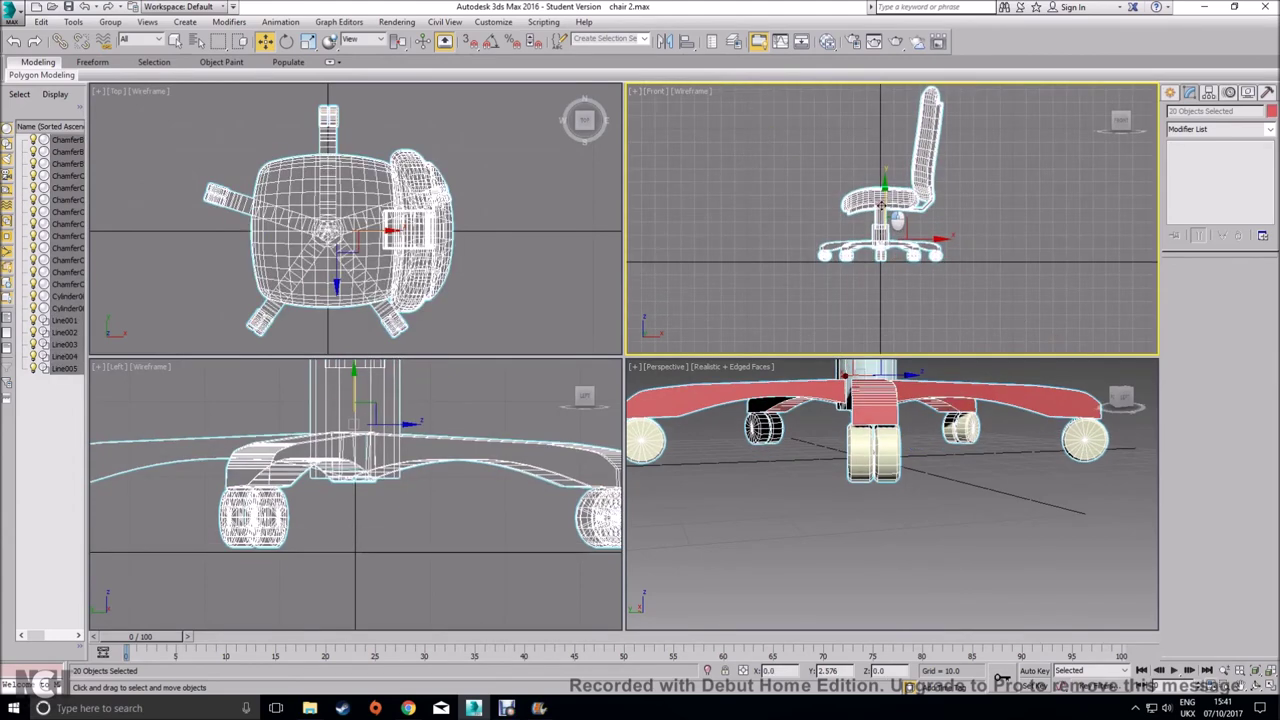
Create a floor plane about 333 by 340 units around the chair base in the maximized Perspective view
left_click(1043, 527)
key("alt+w")
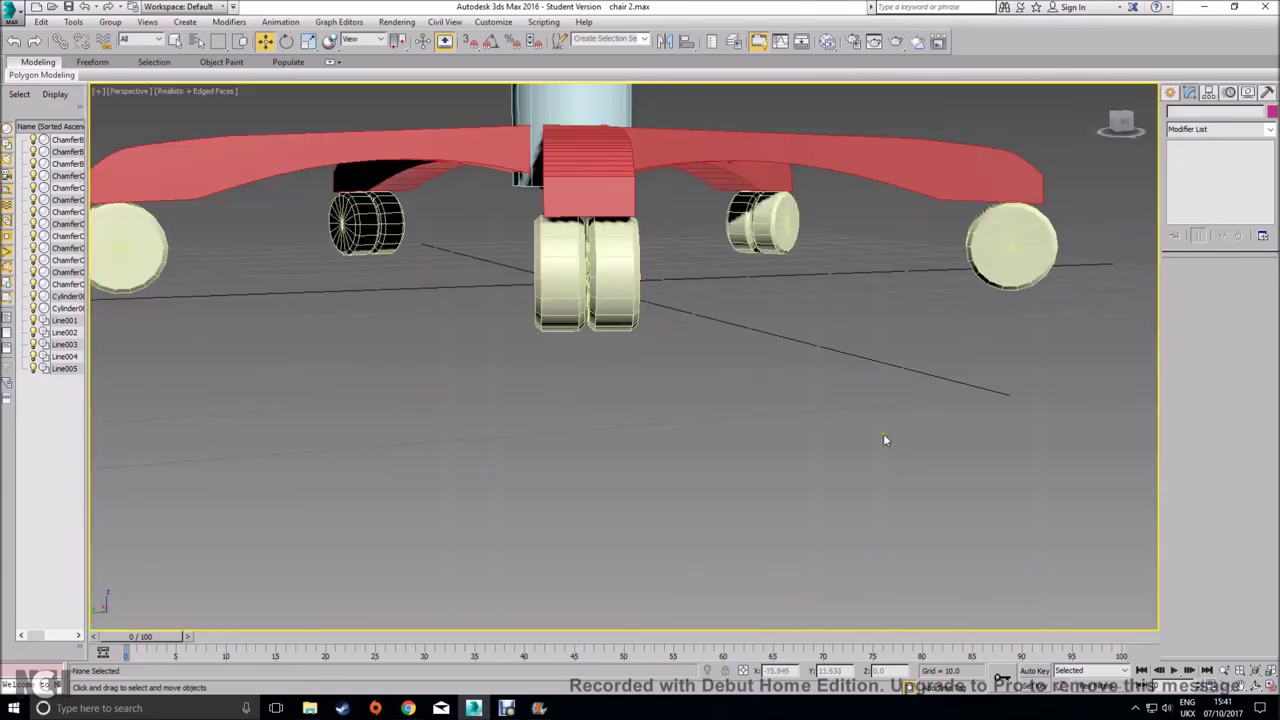
scroll(870, 430, "up", 3)
scroll(859, 429, "down", 4)
middle_click_drag(858, 429, 800, 509)
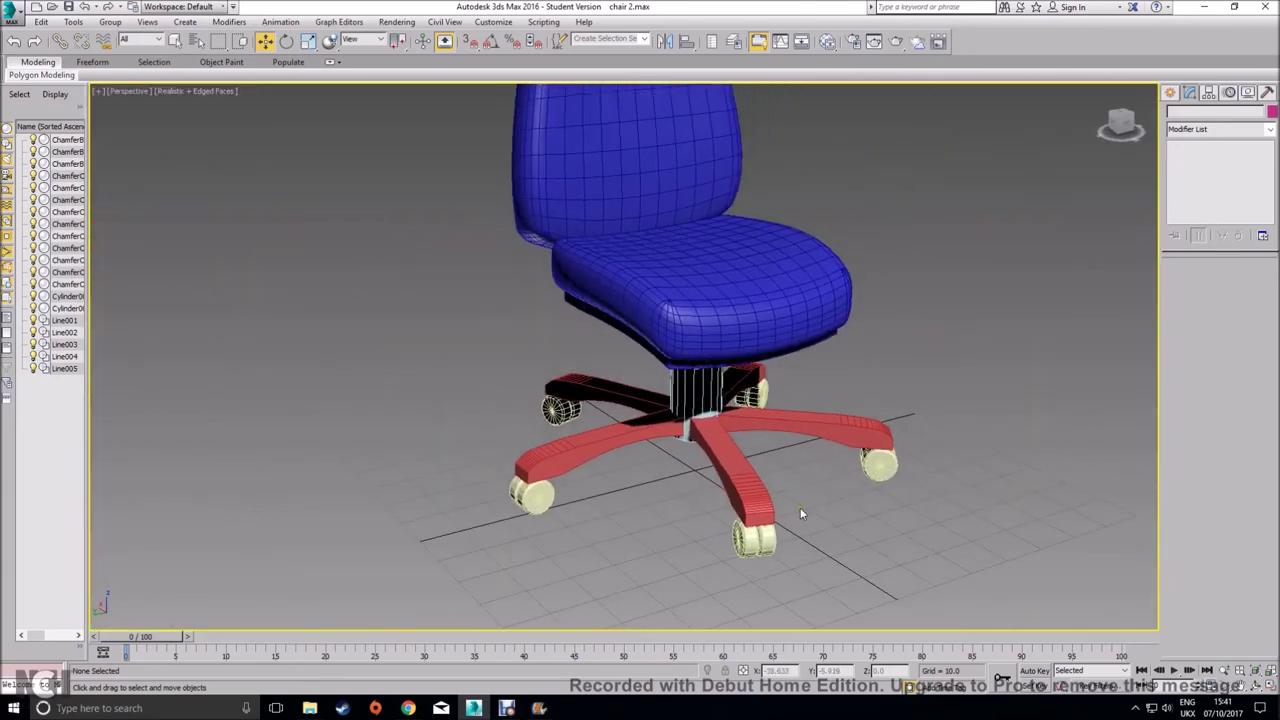
scroll(848, 486, "down", 3)
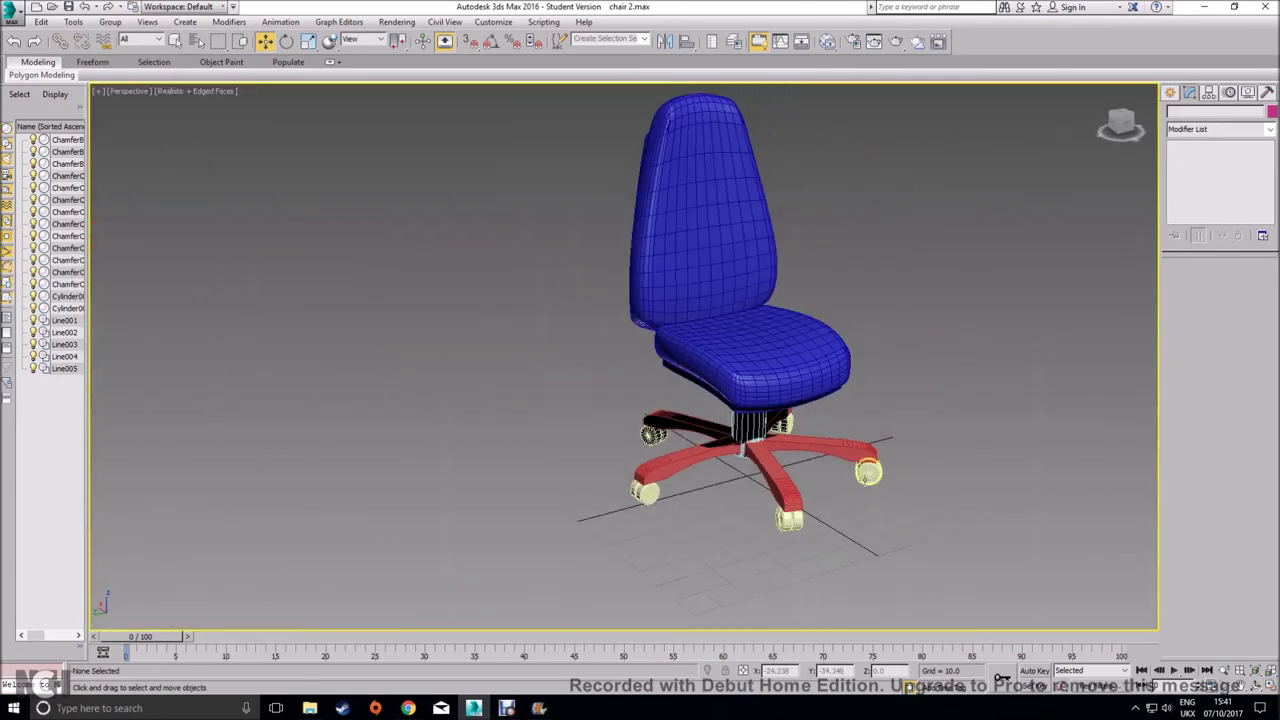
left_click(1172, 93)
left_click(1178, 132)
left_click(1189, 146)
left_click(1245, 235)
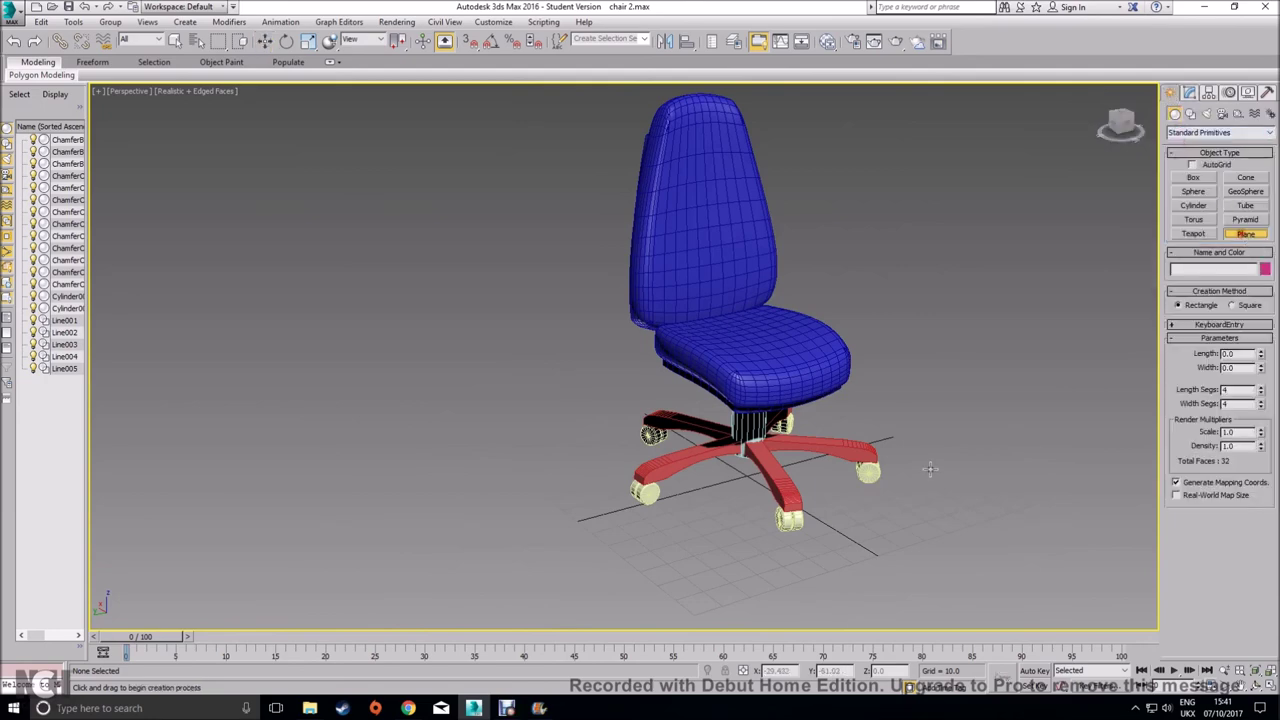
middle_click_drag(931, 466, 875, 453)
left_click_drag(796, 245, 585, 702)
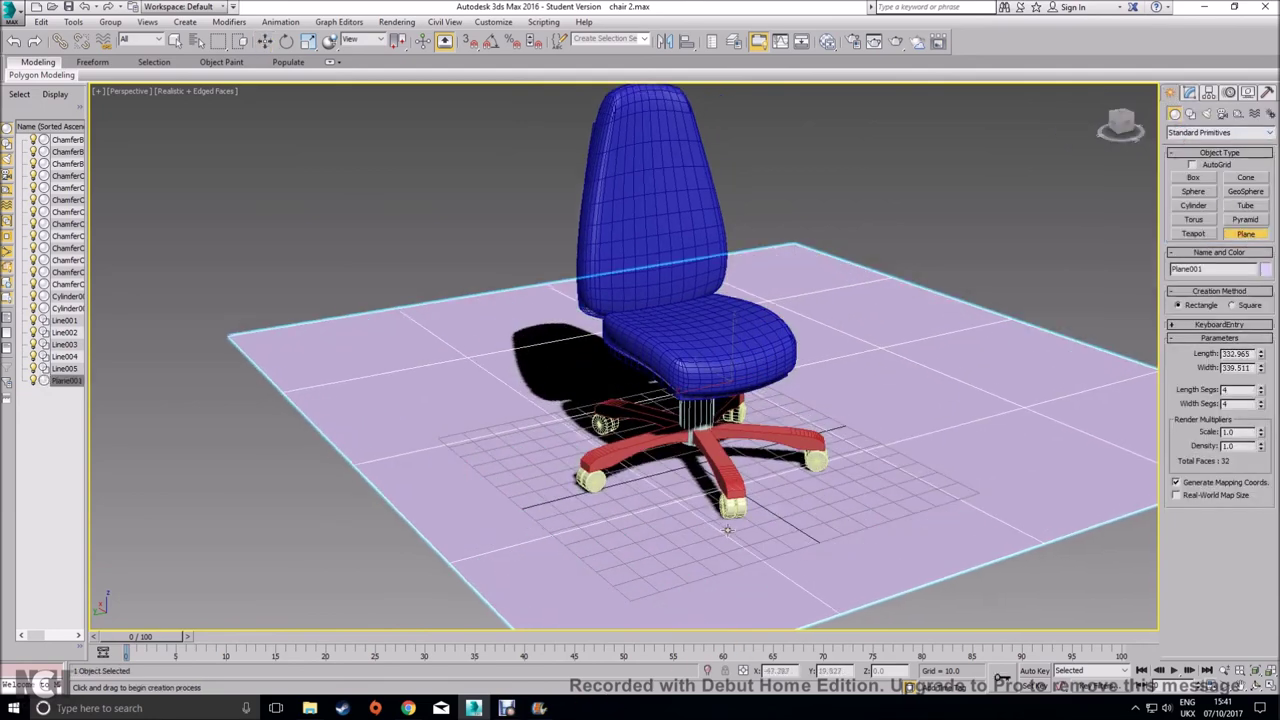
Select the whole chair without the floor plane and adjust its height so the wheels rest on the plane
key("w")
left_click_drag(510, 170, 884, 517)
left_click_drag(693, 385, 712, 409)
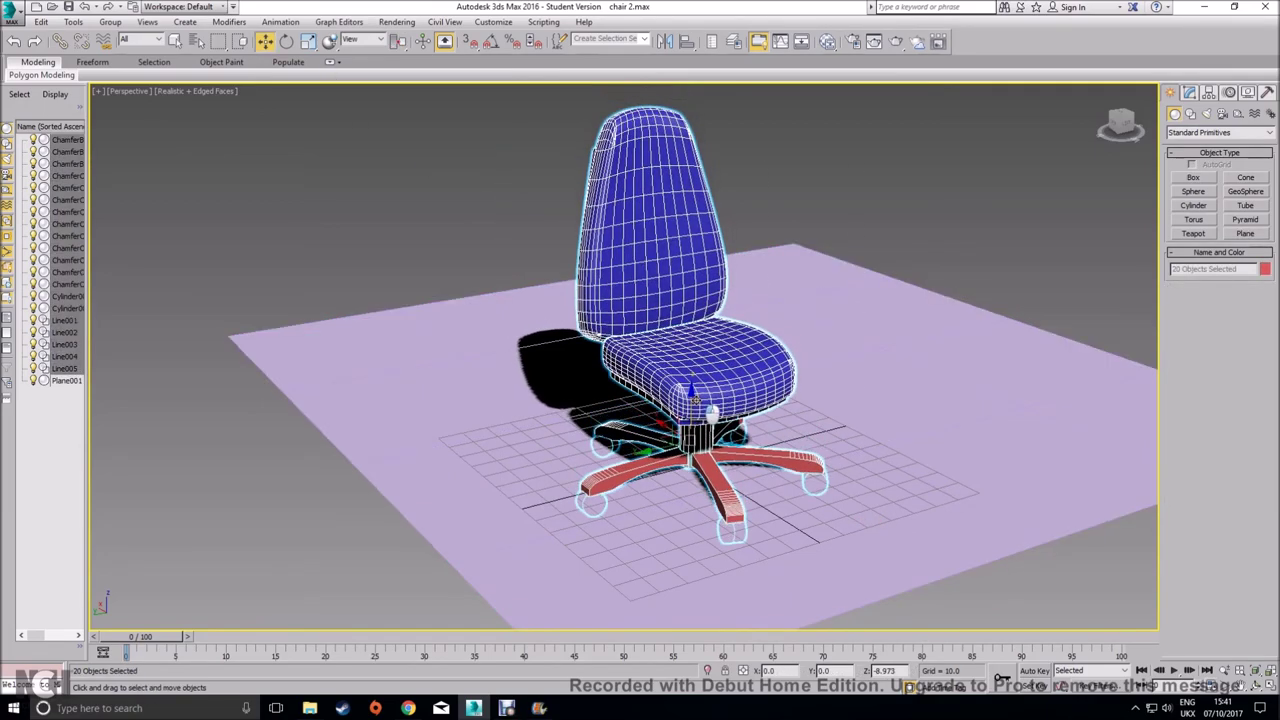
middle_click_drag(753, 504, 725, 414)
scroll(752, 400, "up", 5)
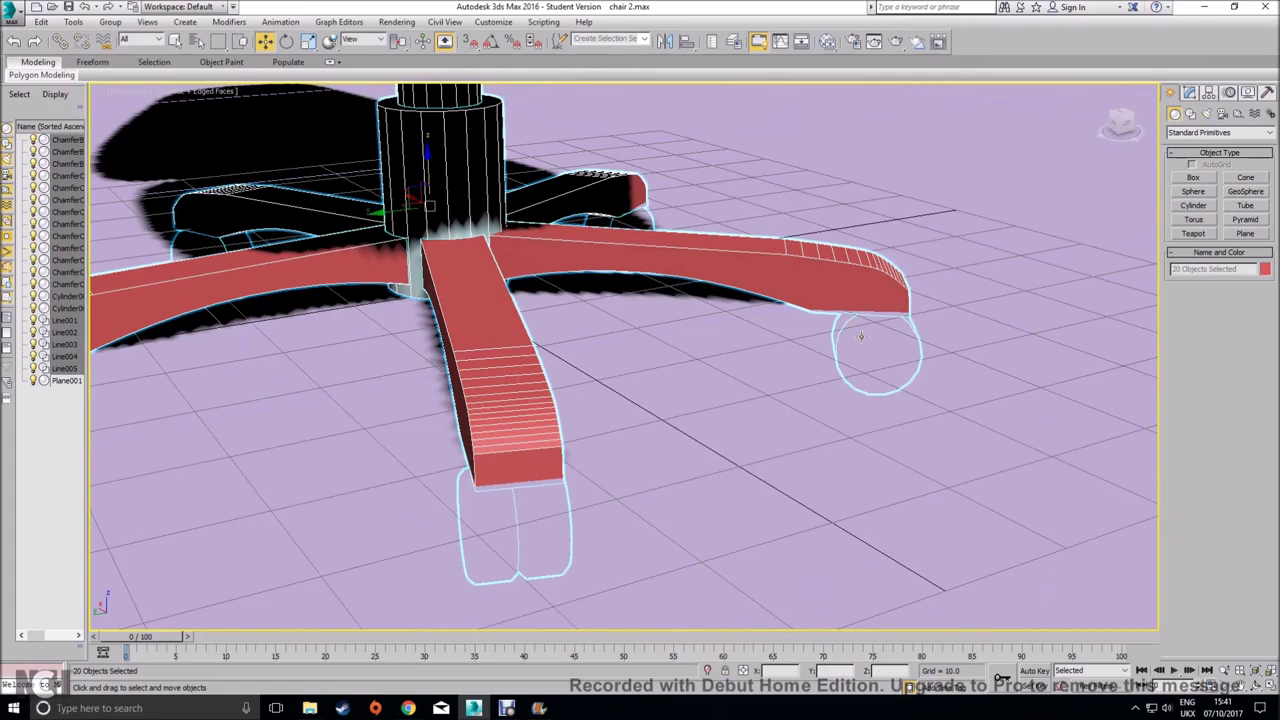
scroll(866, 400, "down", 4)
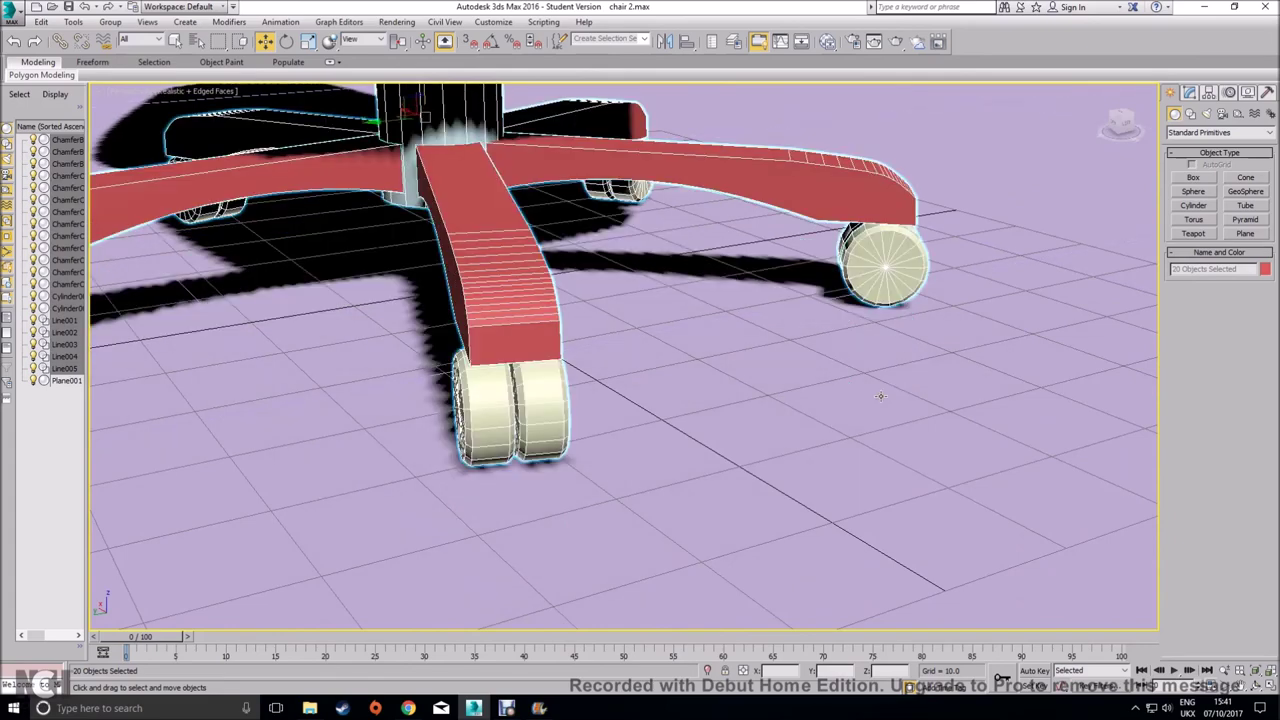
scroll(866, 407, "down", 6)
left_click(933, 189)
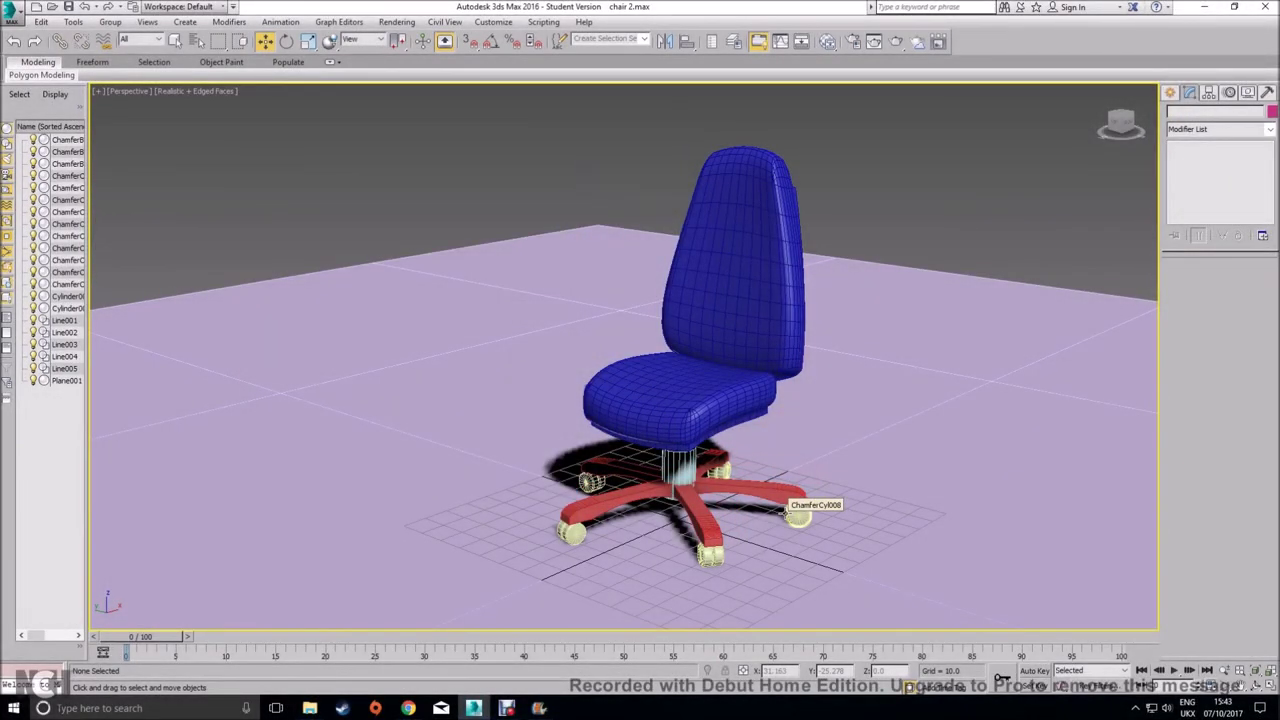
Turn off the seat's FFD 4x4x4 modifier and enter edge editing in its Edit Poly modifier
scroll(787, 510, "up", 10)
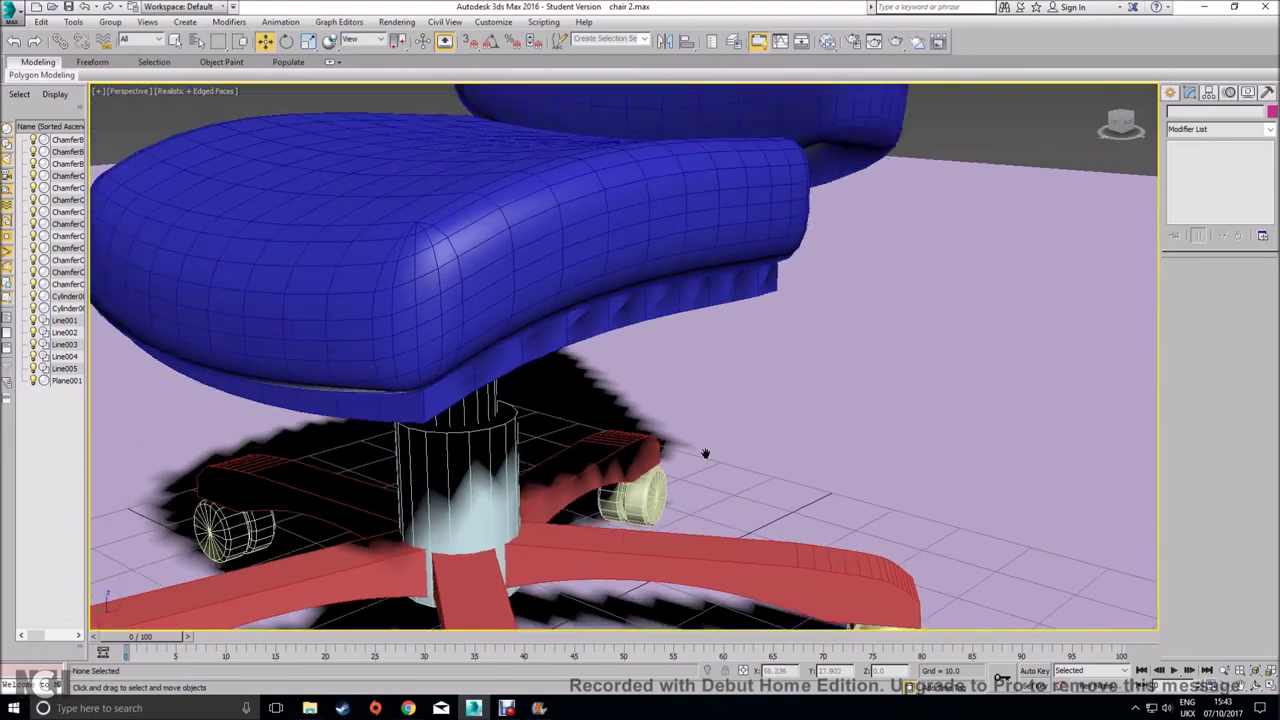
middle_click_drag(705, 454, 740, 503)
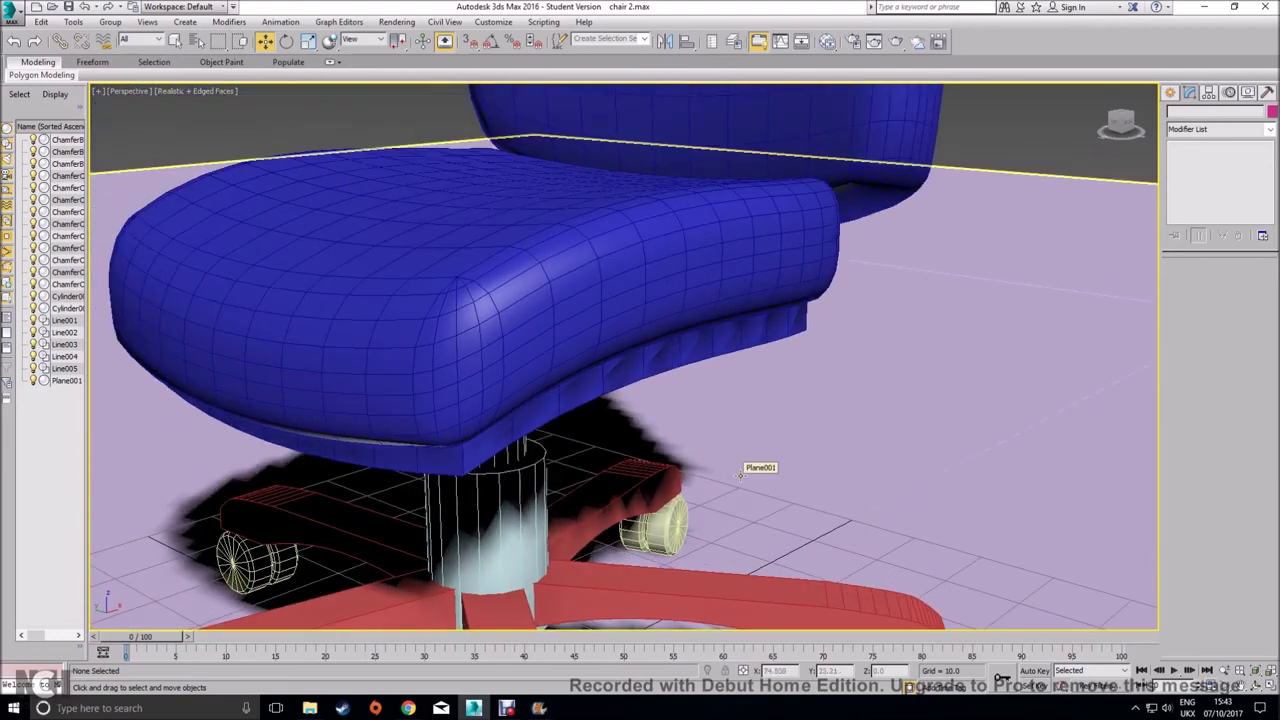
left_click(683, 337)
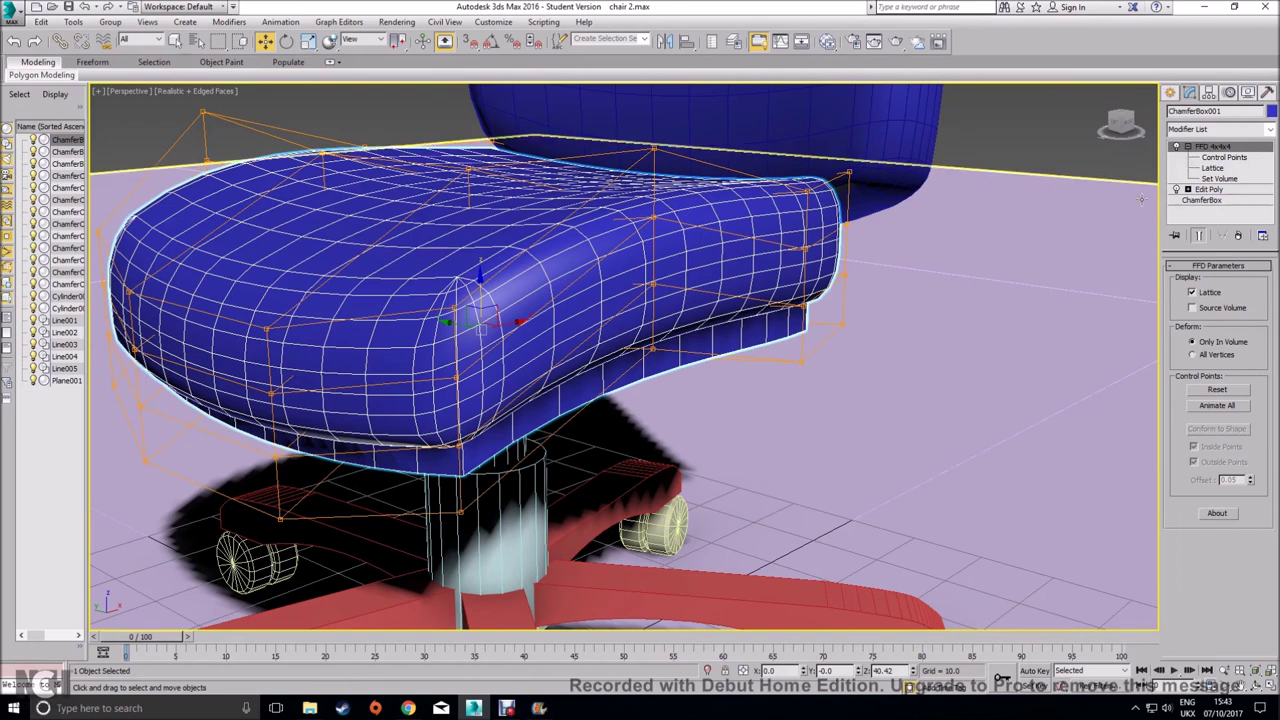
left_click(1210, 190)
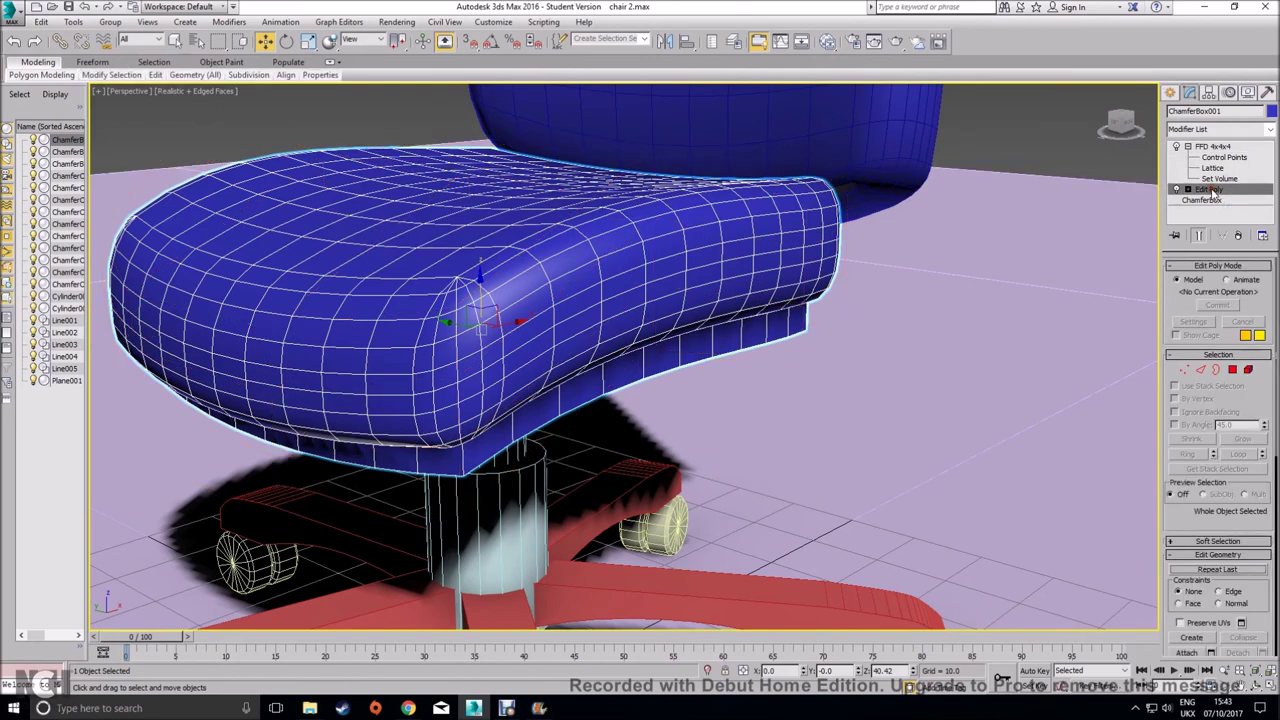
left_click(1177, 147)
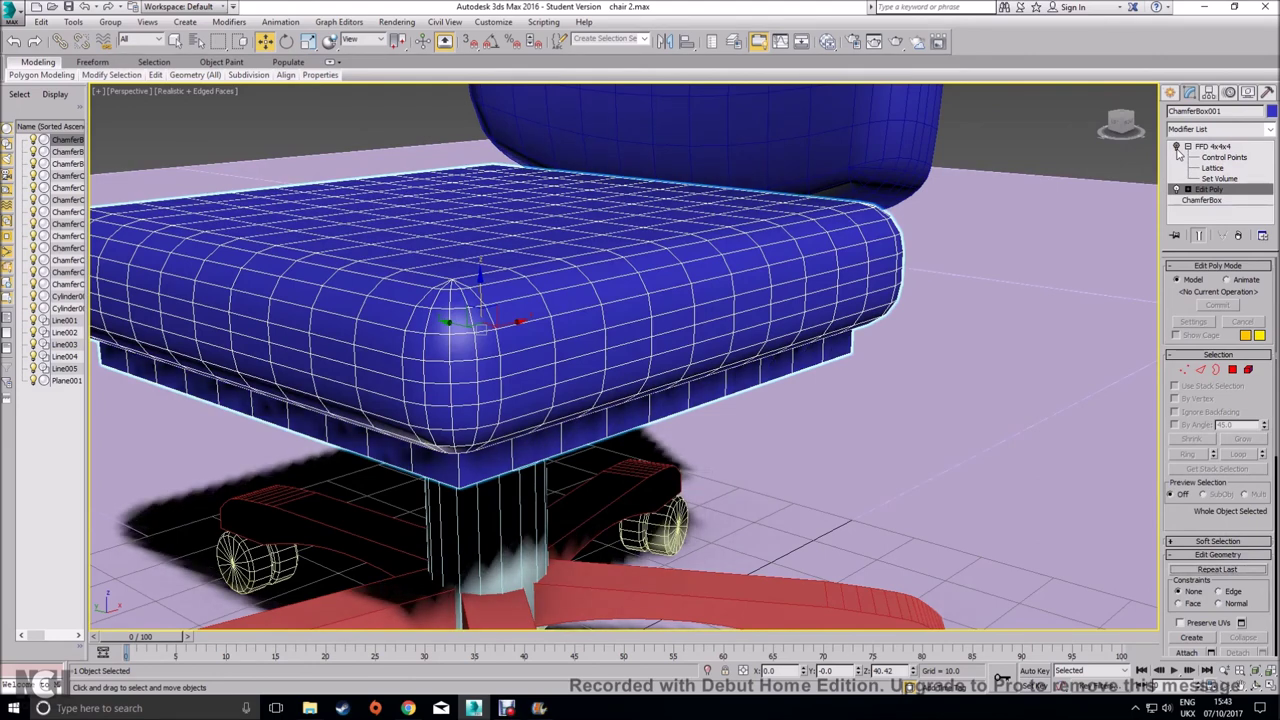
middle_click_drag(805, 310, 826, 347, "alt")
left_click(1200, 369)
Select the four middle lower edges on one side of the seat's underside panel and raise them to Z about 40.35
middle_click_drag(900, 385, 730, 320, "alt")
left_click(589, 277)
left_click(621, 282, "ctrl")
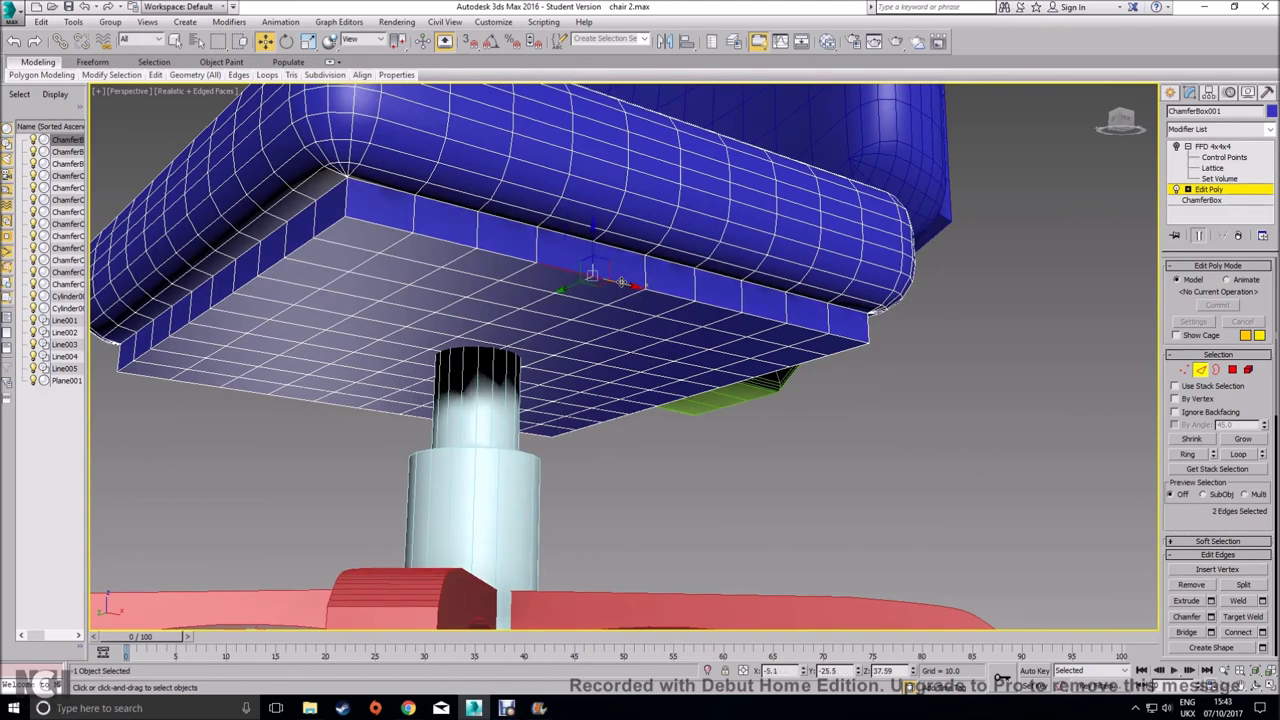
left_click(683, 299, "ctrl")
left_click(707, 300, "ctrl")
middle_click_drag(707, 300, 690, 336)
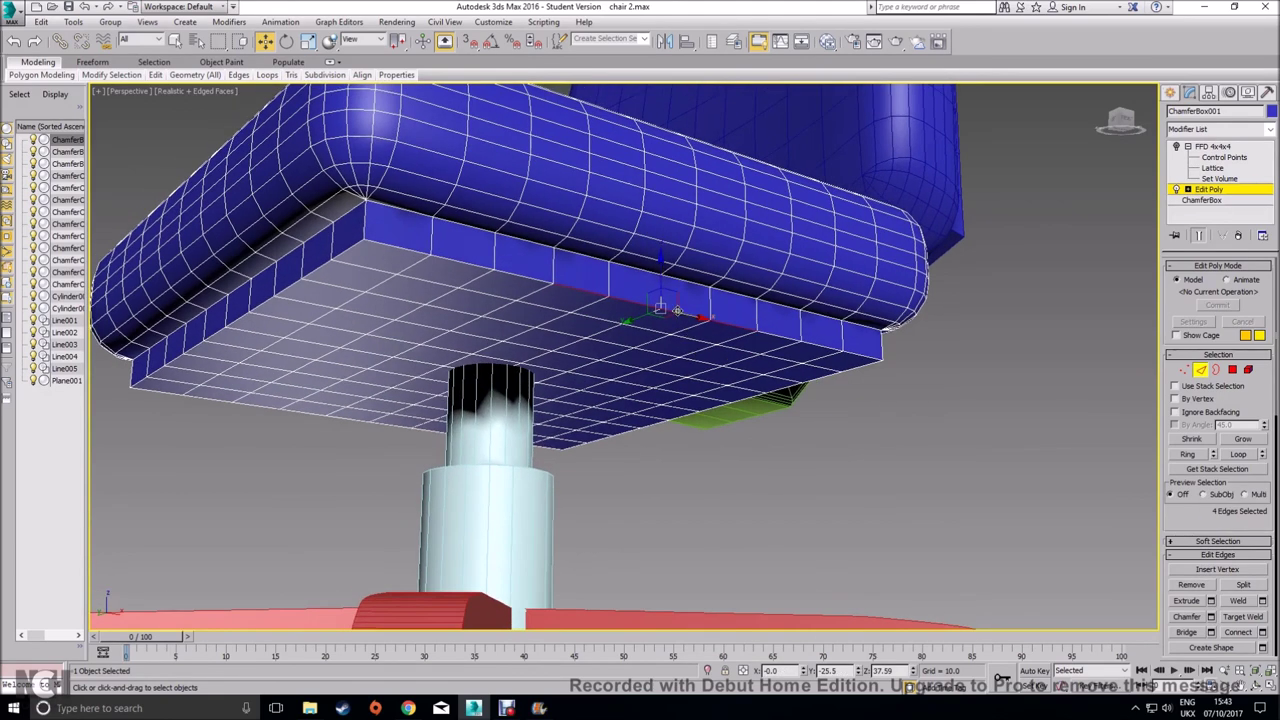
left_click_drag(660, 279, 680, 260)
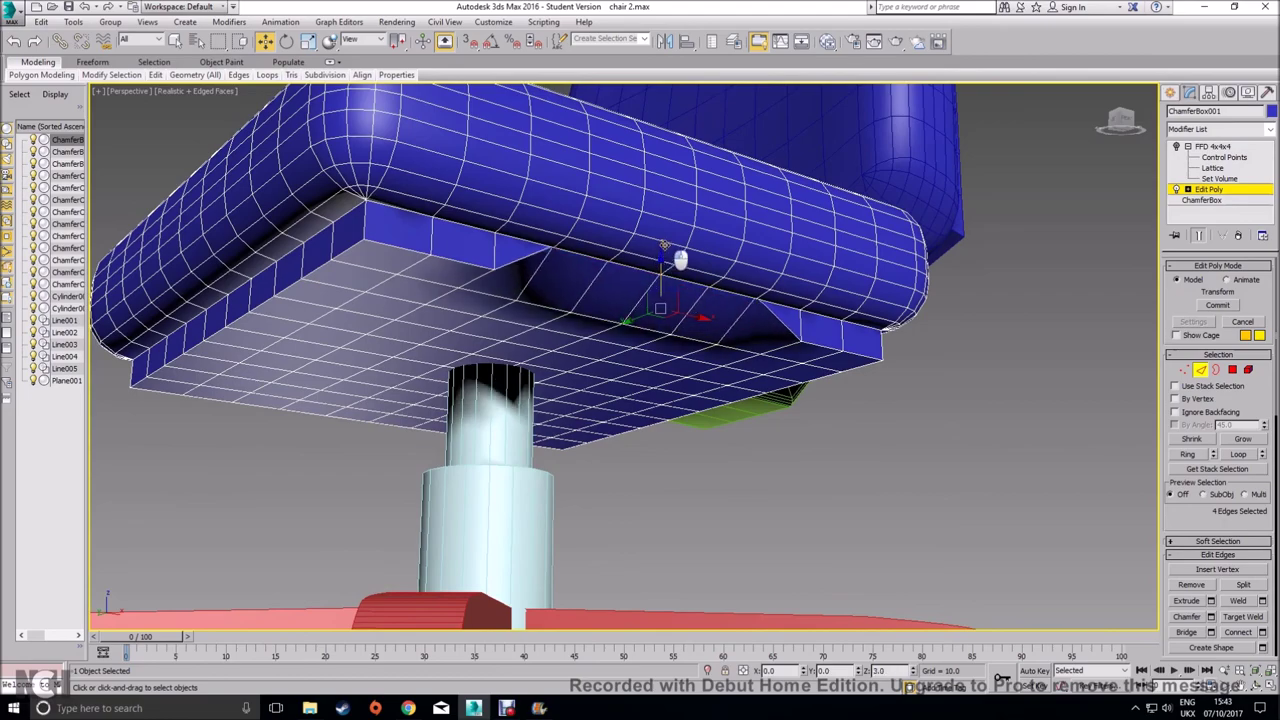
scroll(666, 329, "up", 10)
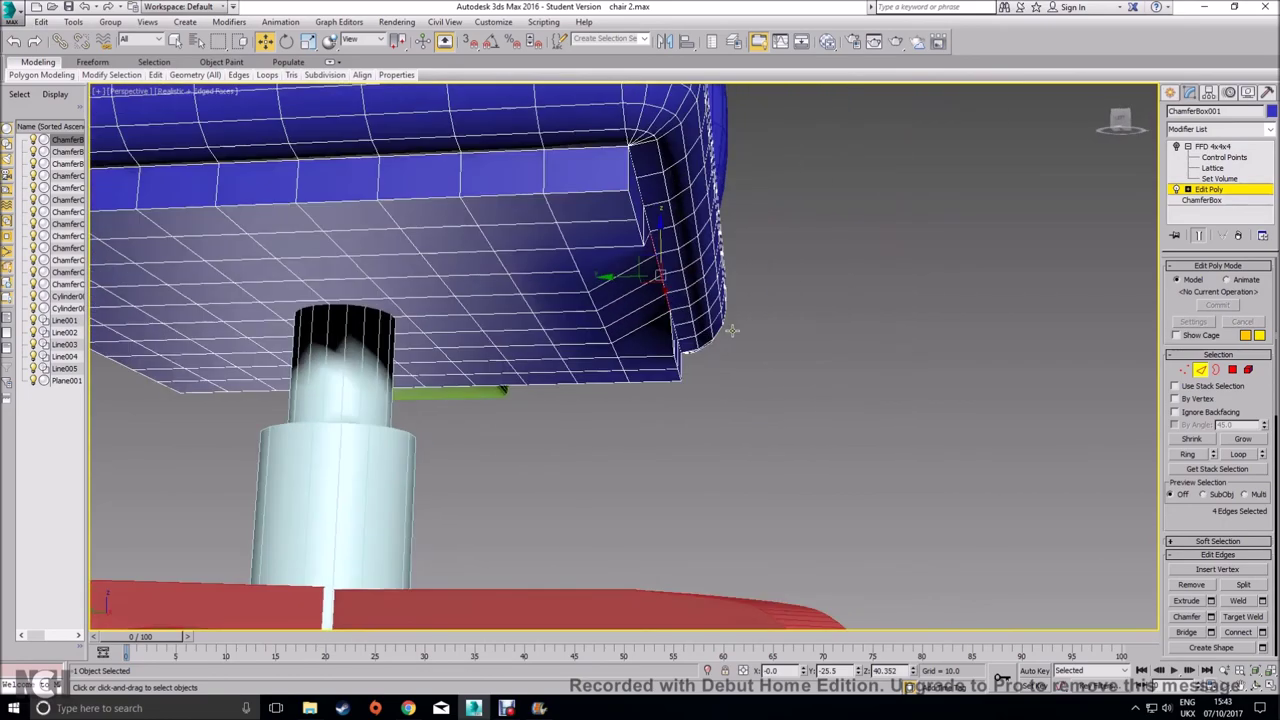
scroll(719, 320, "down", 5)
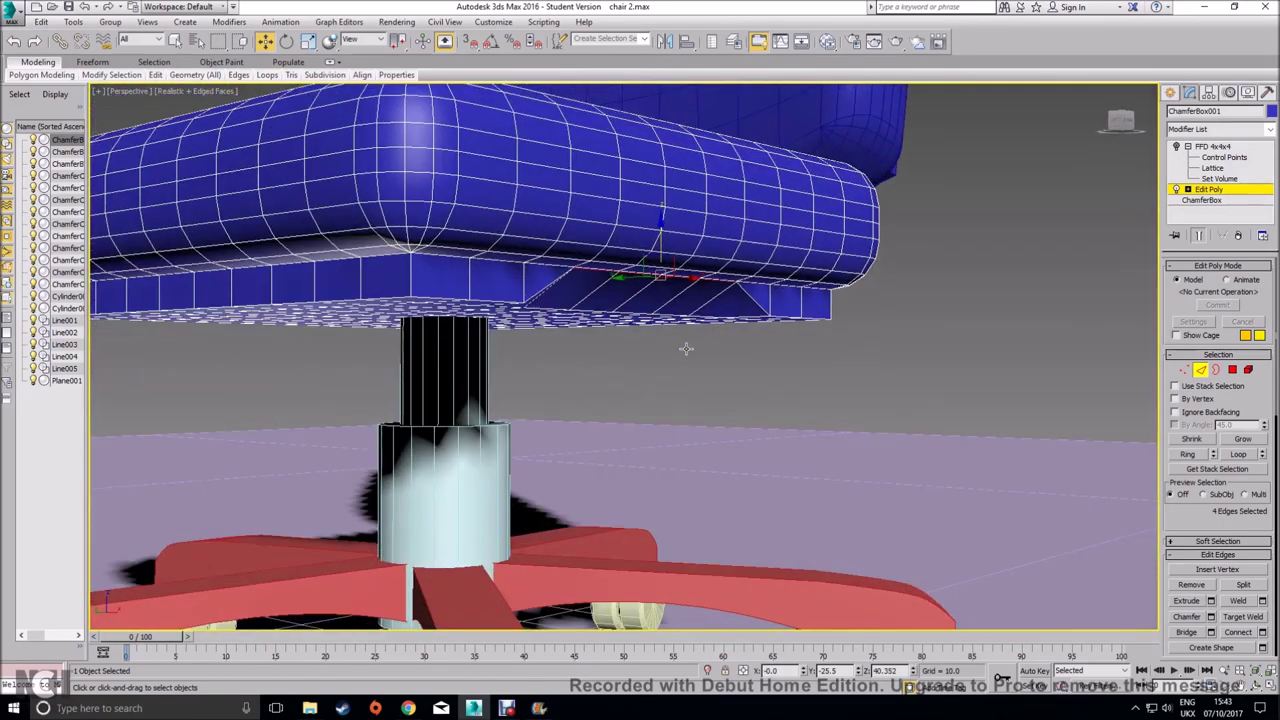
Leave edge editing, turn the seat's FFD 4x4x4 modifier back on and deselect the seat
left_click(1201, 370)
left_click(1177, 147)
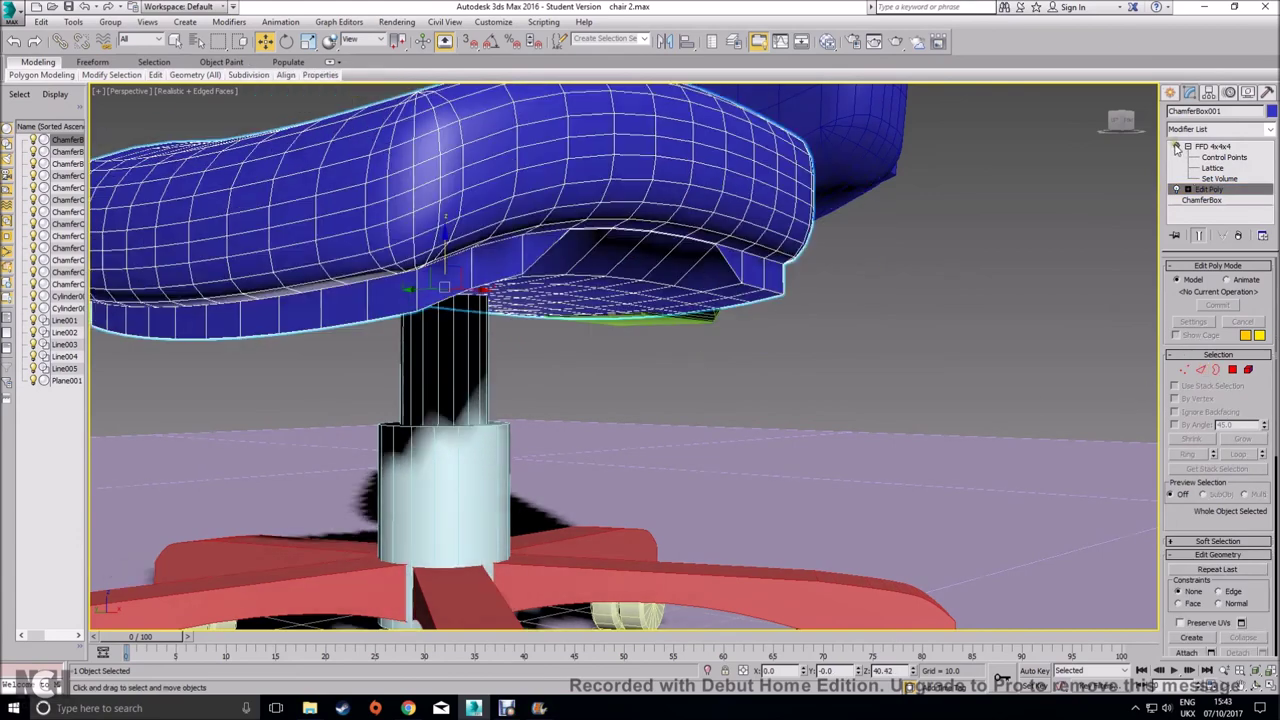
left_click(1042, 256)
mouse_move(763, 334)
middle_mouse_down("alt")
mouse_move(749, 332)
mouse_move(769, 312)
mouse_move(776, 334)
mouse_move(823, 334)
mouse_move(780, 348)
middle_mouse_up("alt")
scroll(790, 345, "down", 5)
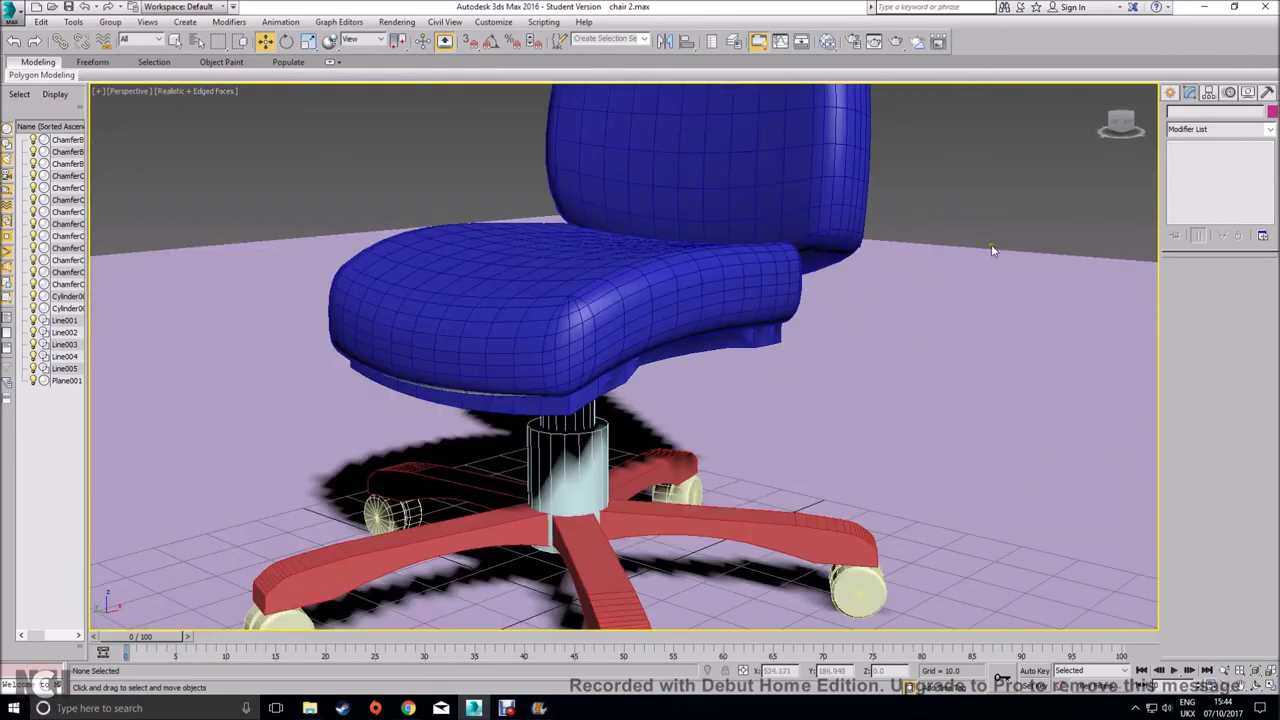
Check the reference chair photo in Chrome, and create a chamfer box about 16.2 by 11.7 by 3.5 on the floor beside the base in 3ds Max
left_click(409, 708)
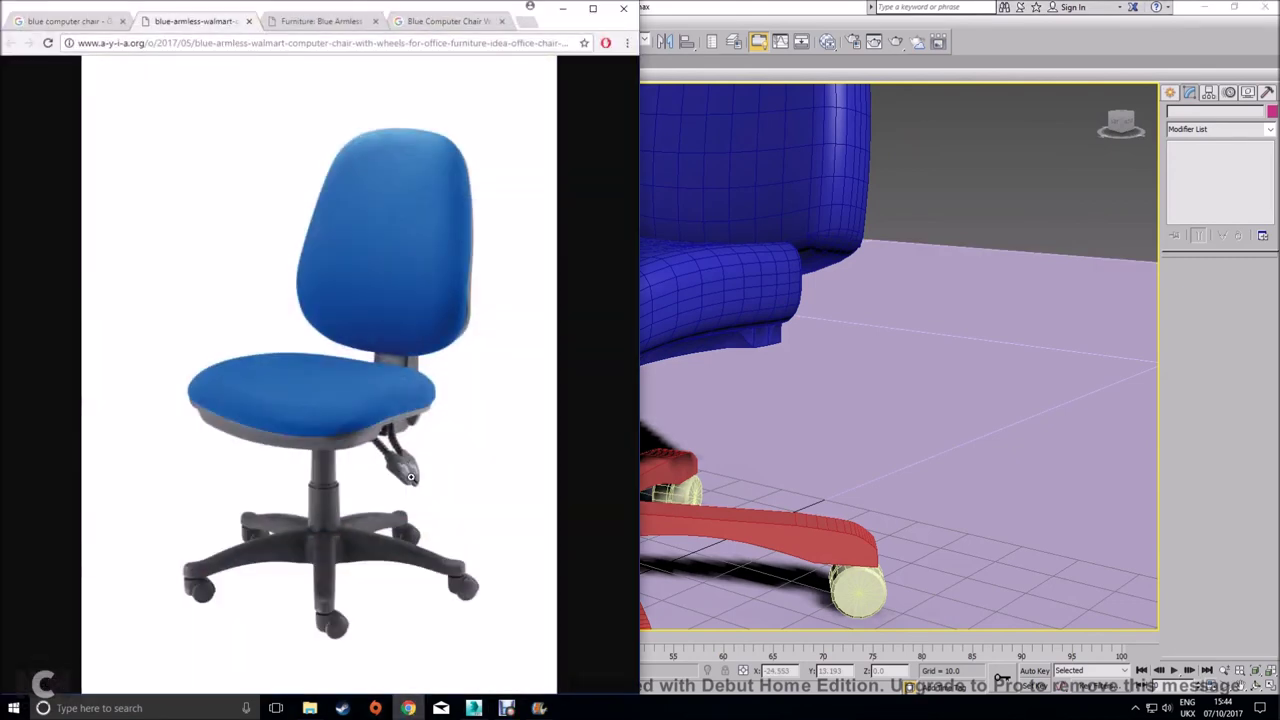
left_click(1170, 92)
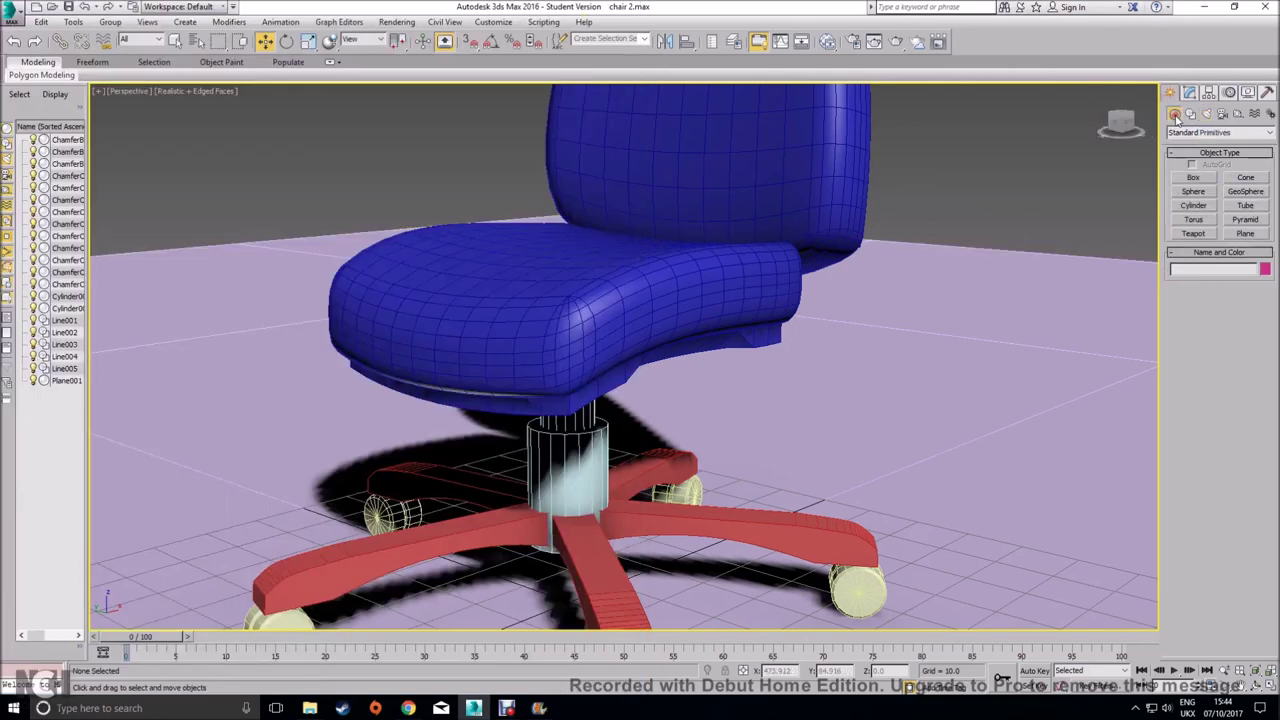
left_click(1215, 133)
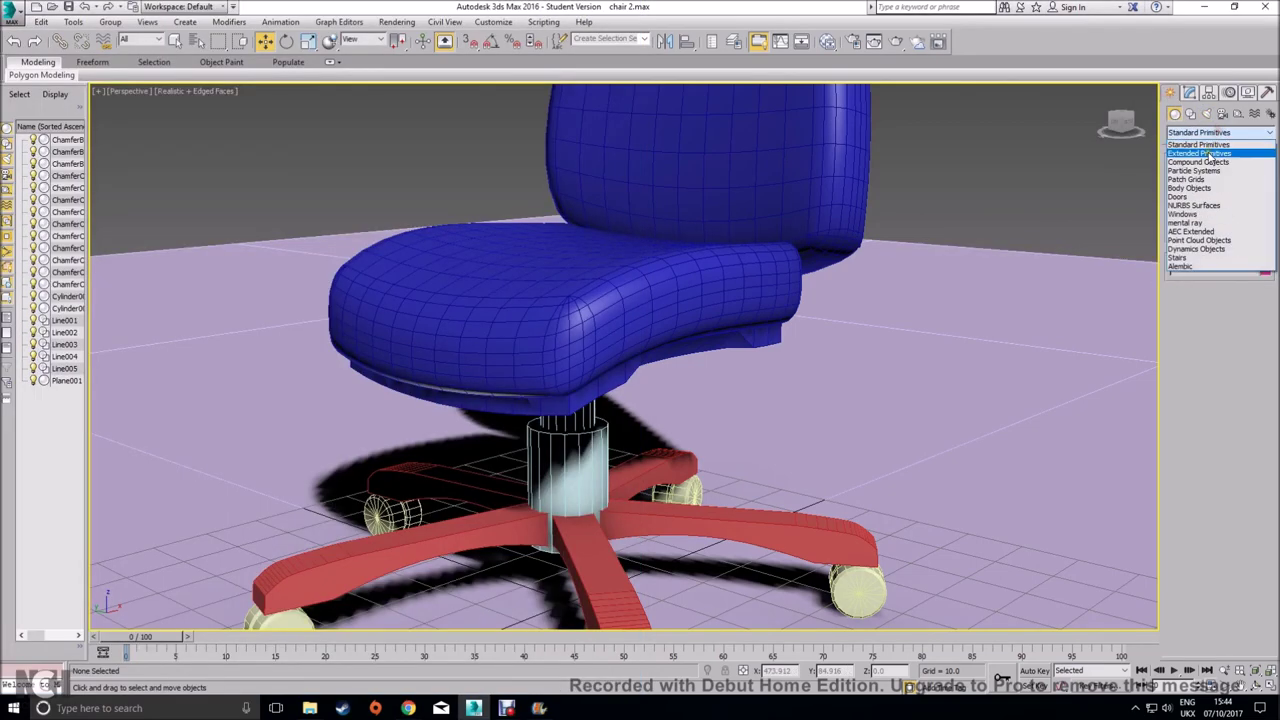
left_click(1200, 153)
left_click(1193, 191)
middle_click_drag(951, 509, 778, 512)
left_click_drag(775, 540, 851, 616)
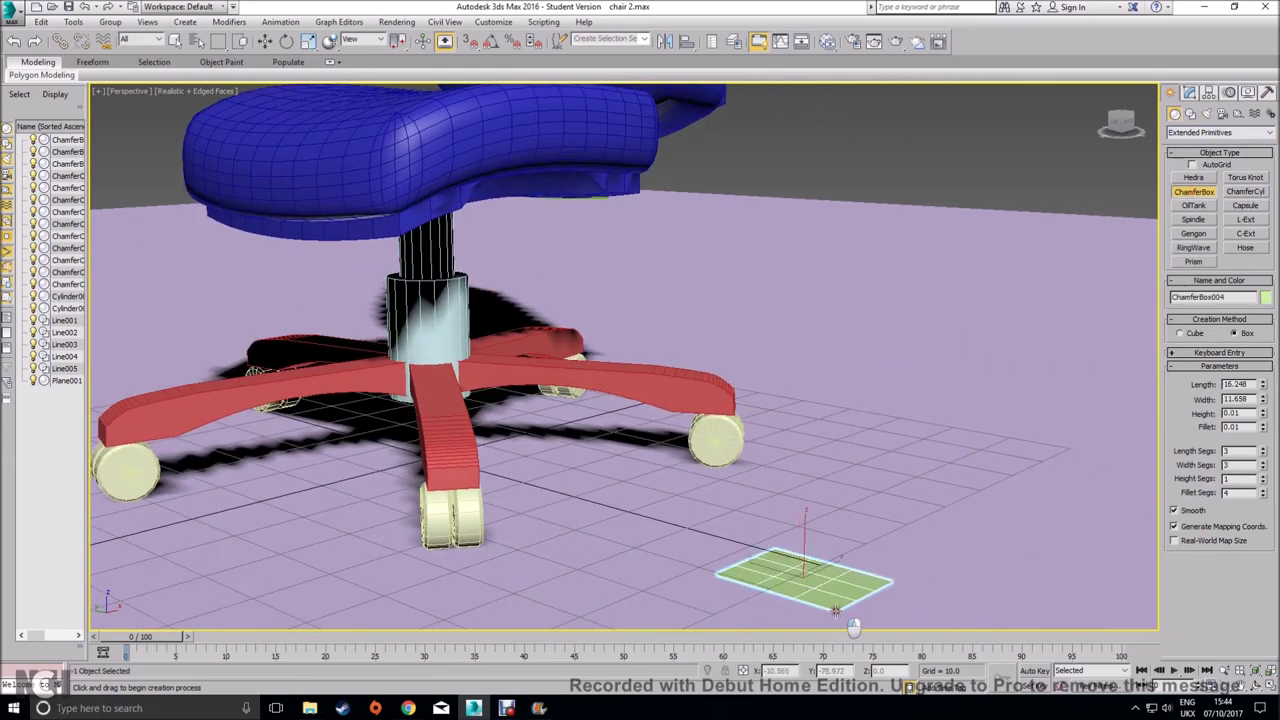
left_click(832, 580)
left_click(853, 588)
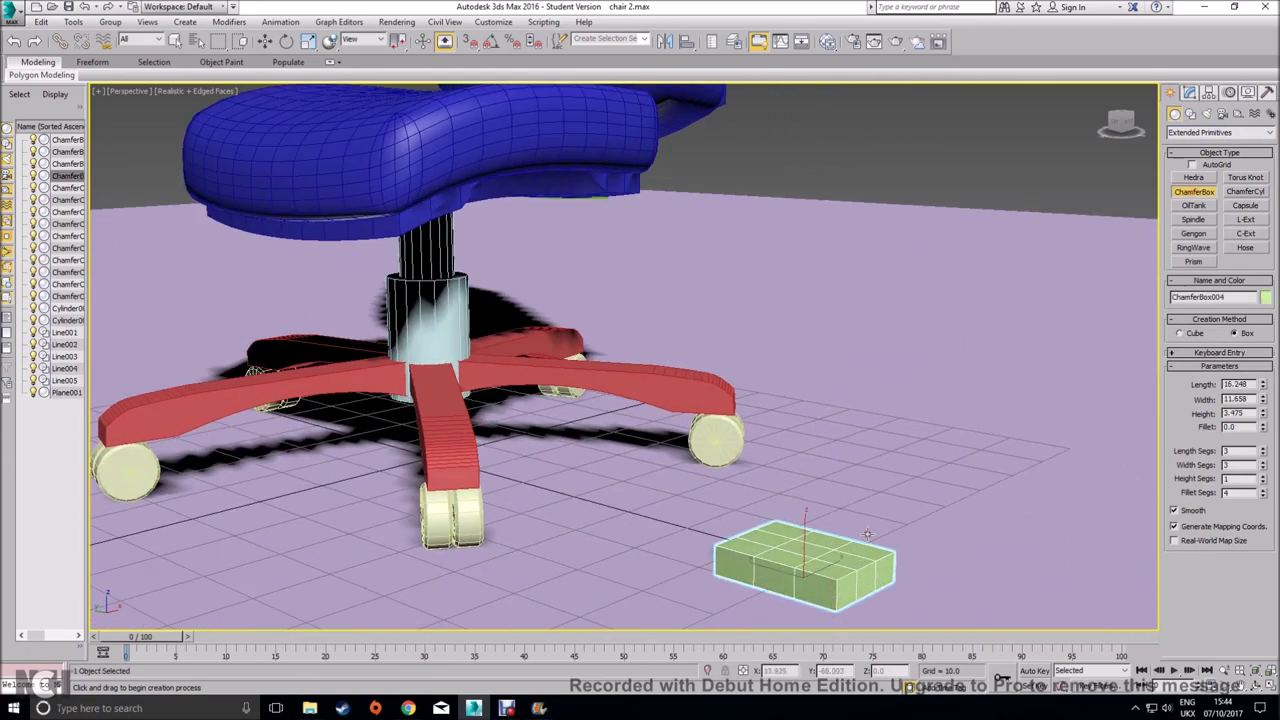
Give the new chamfer box a small rounded fillet and add an FFD 3x3x3 modifier to it
left_click(854, 500)
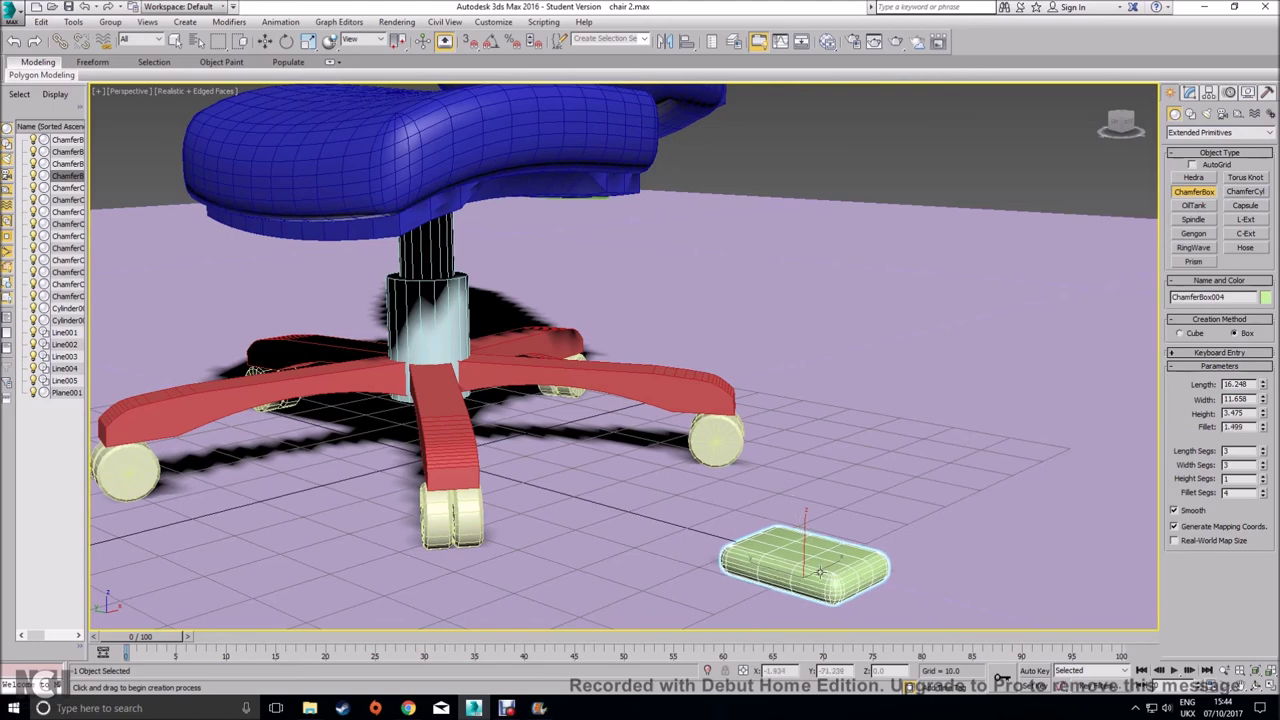
left_click(1191, 95)
left_click(1270, 132)
key("f")
key("f")
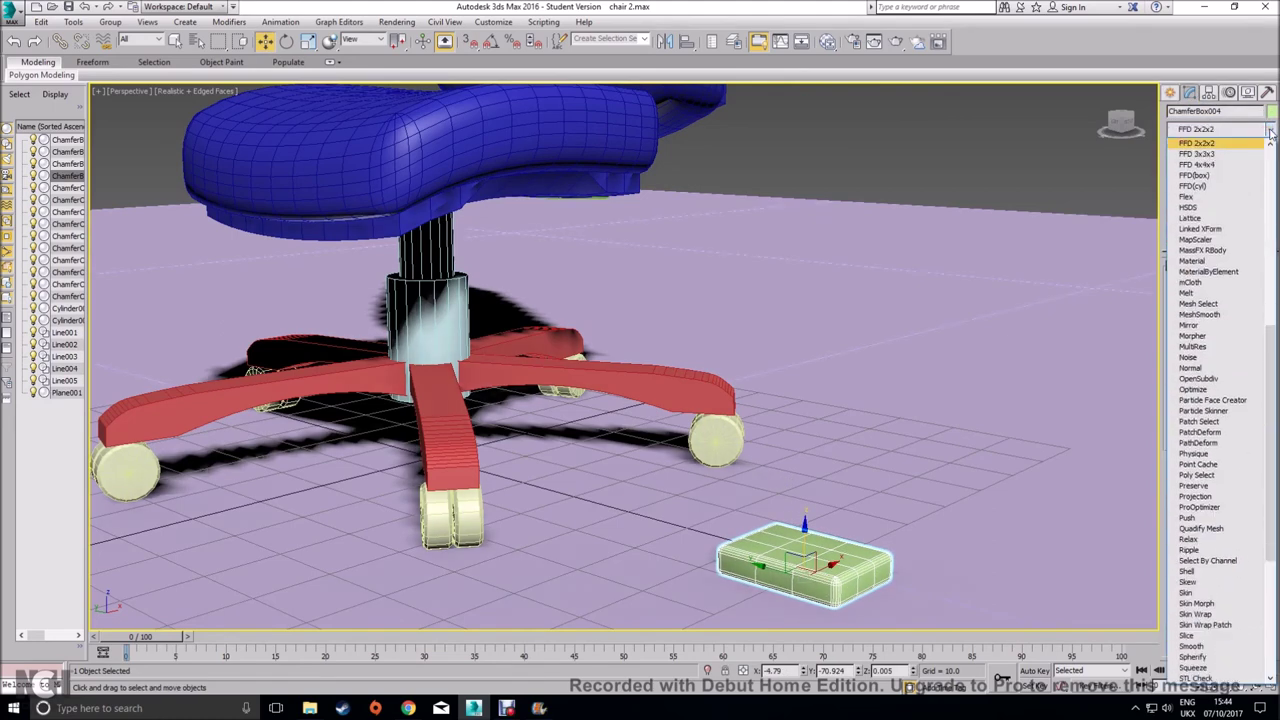
key("Down")
key("Return")
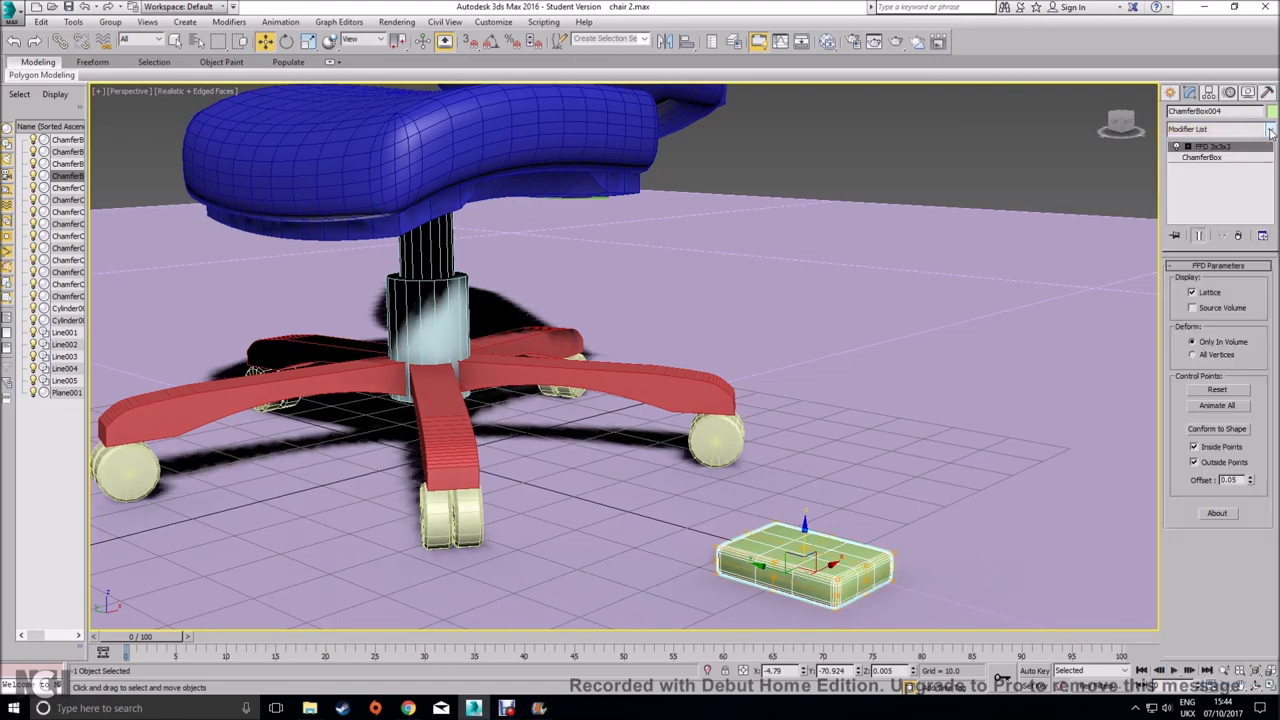
Select the FFD control points at one end of the box and scale them inward to taper that end to a narrow tip
middle_click_drag(1043, 386, 1090, 390, "alt")
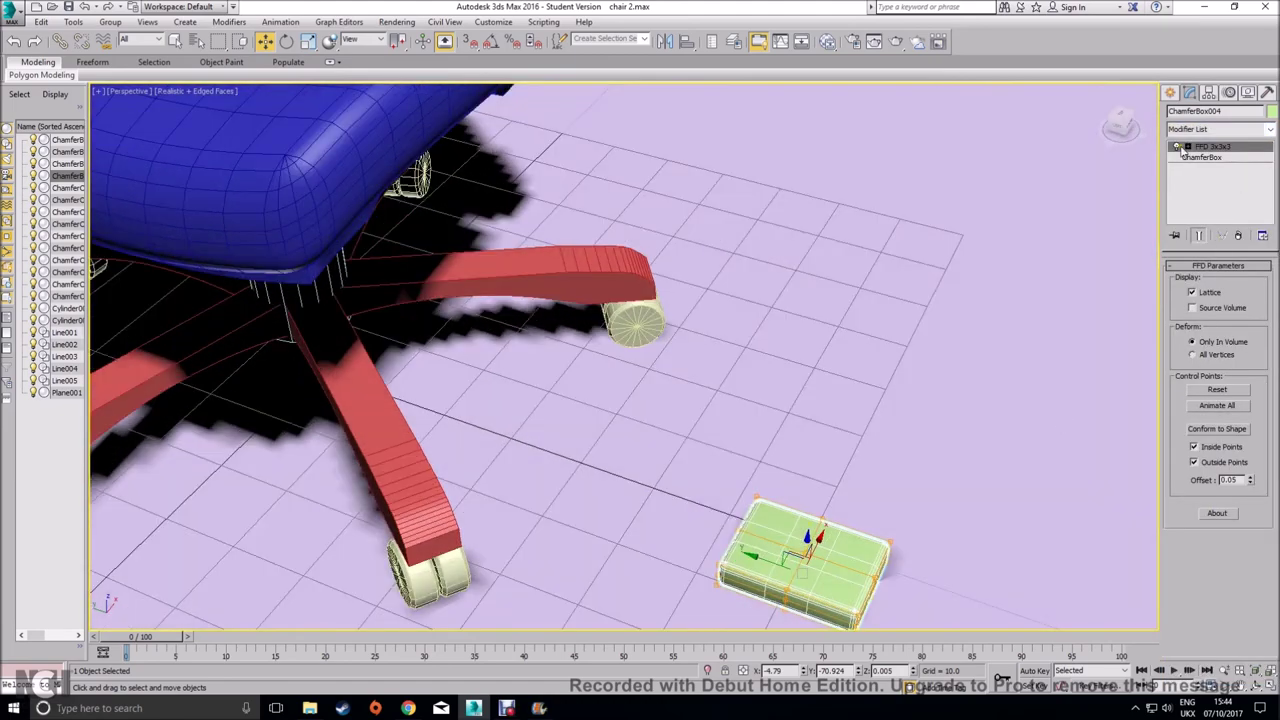
left_click(1188, 147)
left_click(1229, 159)
middle_click_drag(915, 396, 840, 248)
middle_click_drag(857, 428, 839, 457, "alt")
left_click(770, 372)
middle_click_drag(740, 386, 734, 412, "alt")
left_click_drag(772, 372, 917, 344)
left_click_drag(771, 335, 784, 418)
middle_click_drag(785, 420, 690, 444, "alt")
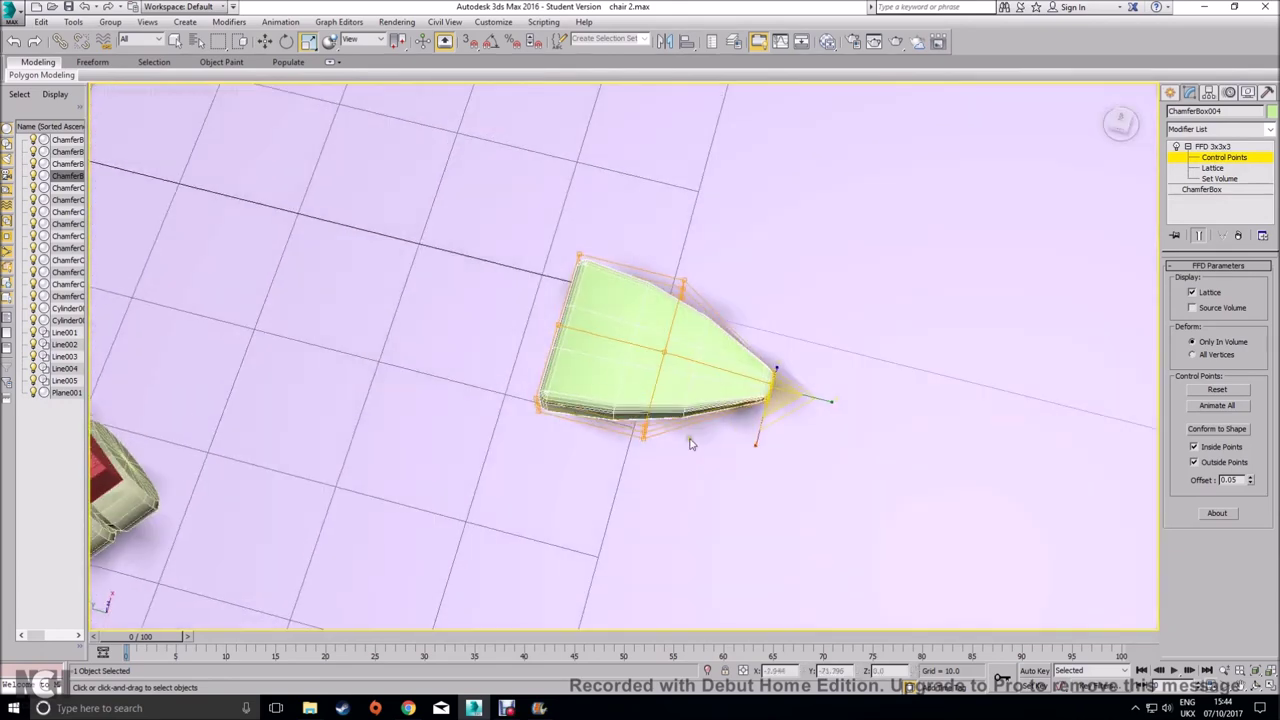
Scale the control points behind the tapered tip vertically to thicken the box's wide end, and leave control point editing
left_click_drag(555, 332, 440, 299)
key("w")
middle_click_drag(687, 430, 491, 364, "alt")
left_click(484, 354)
key("r")
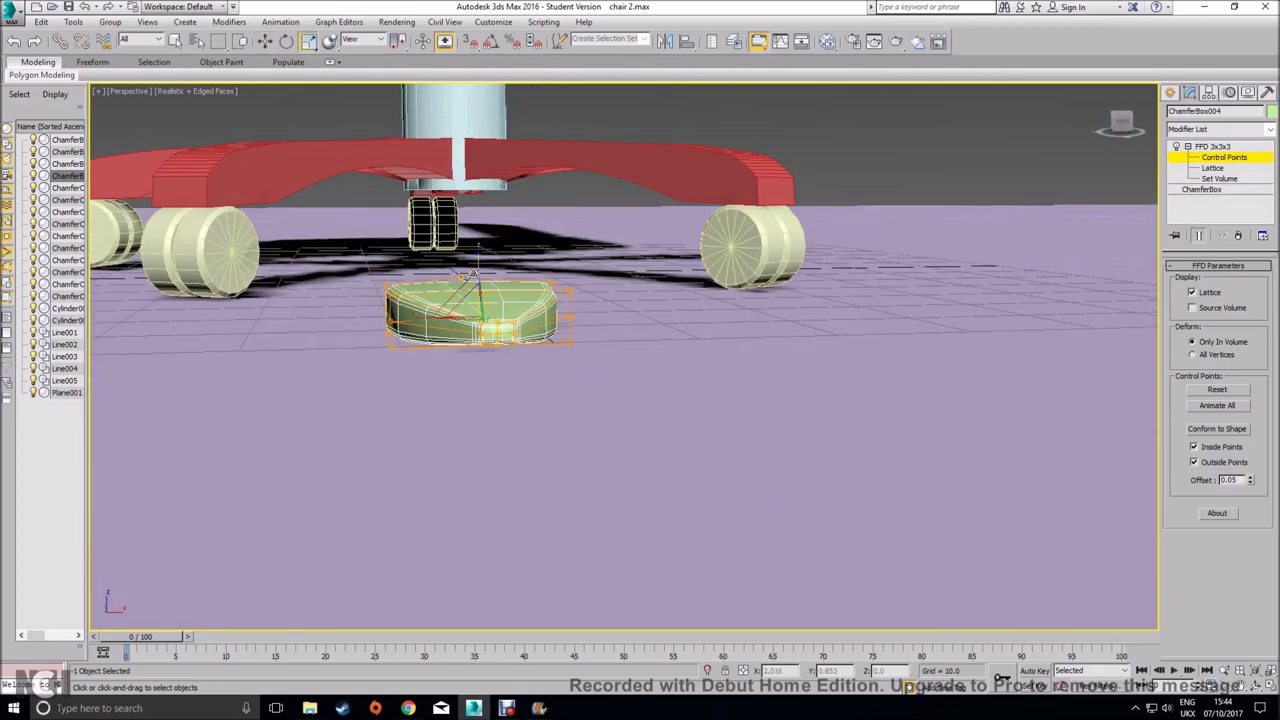
left_click_drag(478, 266, 478, 212)
middle_click_drag(494, 358, 605, 452, "alt")
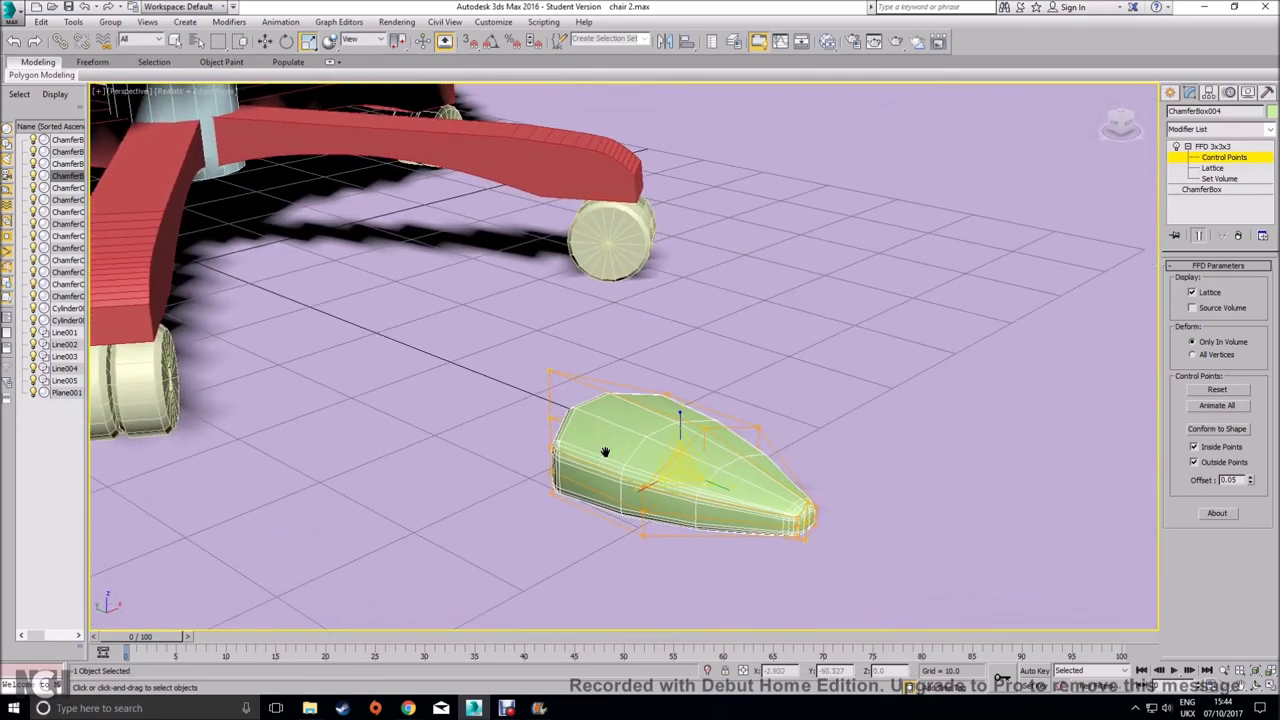
left_click(1218, 158)
key("w")
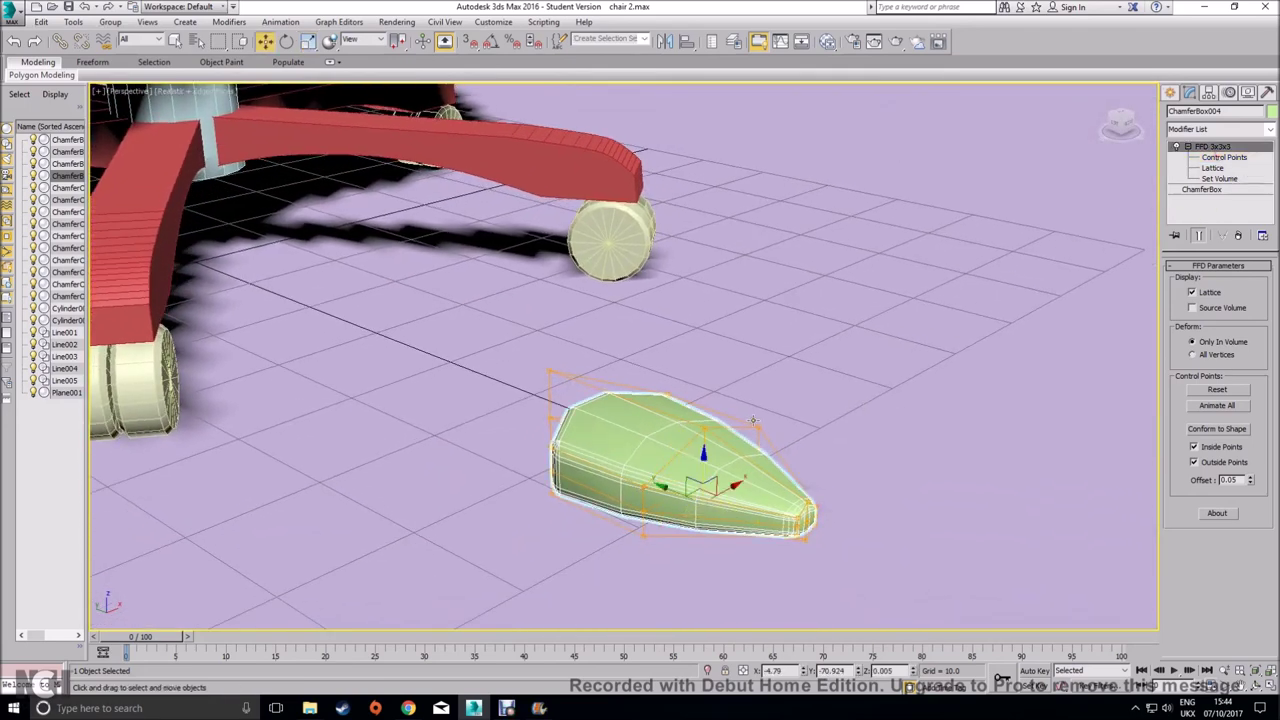
Create a free hose about 6.1 in diameter and 25 high on the floor between the caster base and the tapered box
left_click(1172, 93)
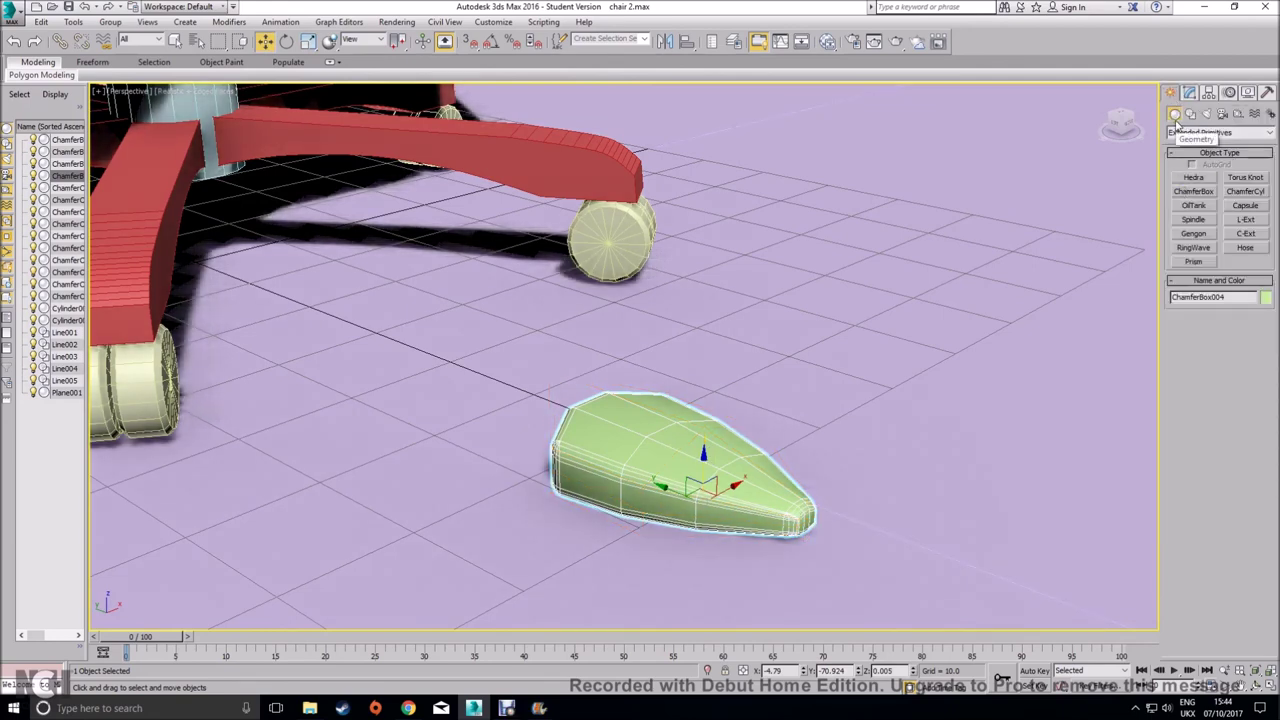
left_click(1249, 250)
middle_click_drag(543, 434, 606, 471)
left_click_drag(564, 452, 580, 469)
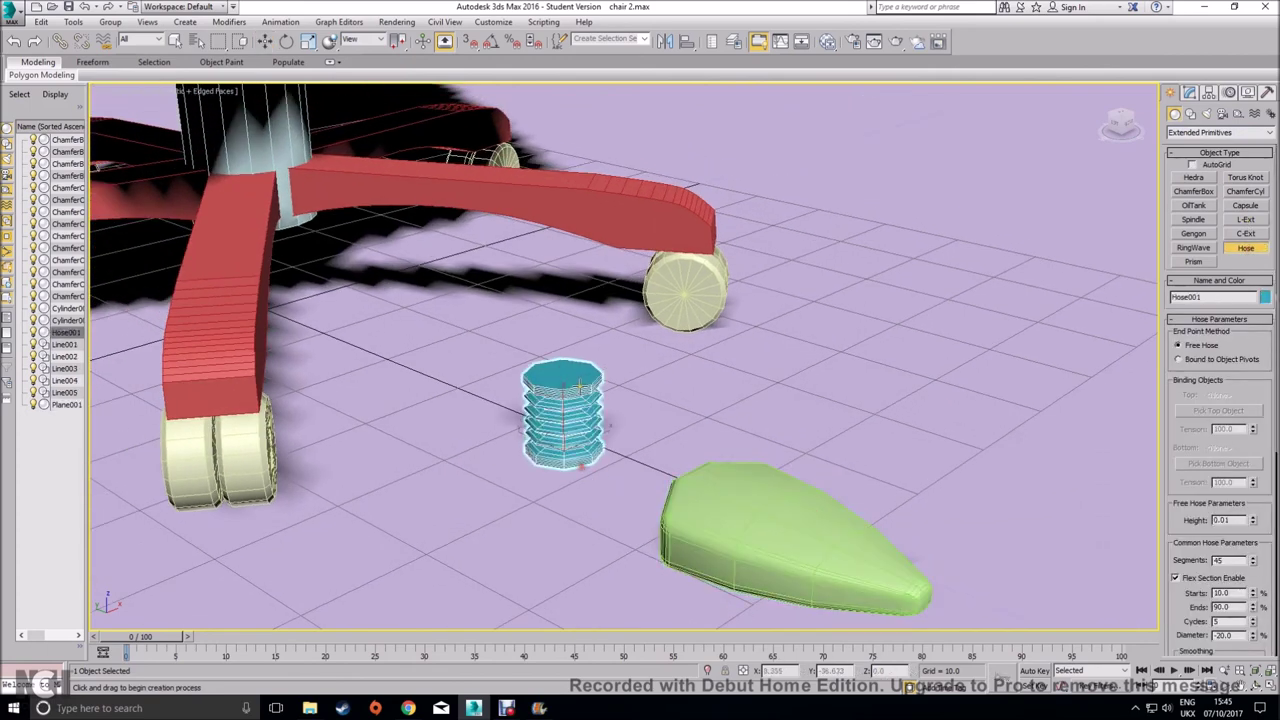
left_click(579, 150)
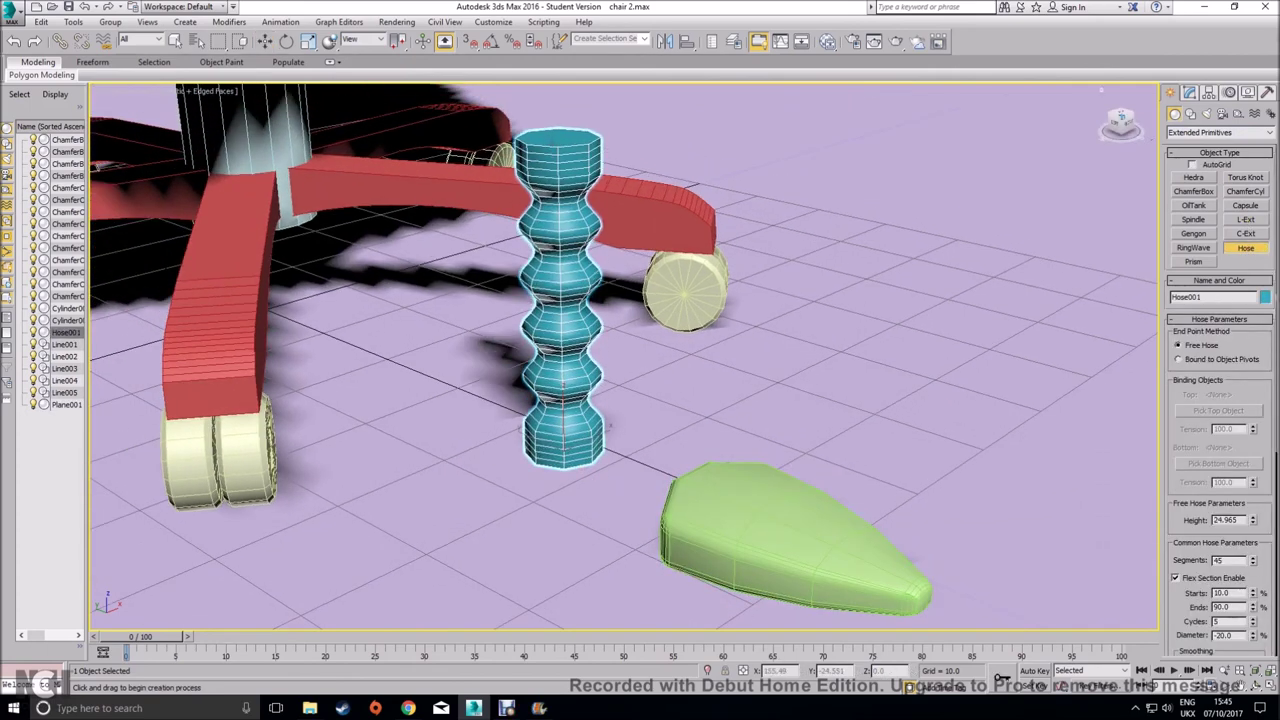
Set the hose's flex section to start at 0% and end at 100%
left_click(1189, 92)
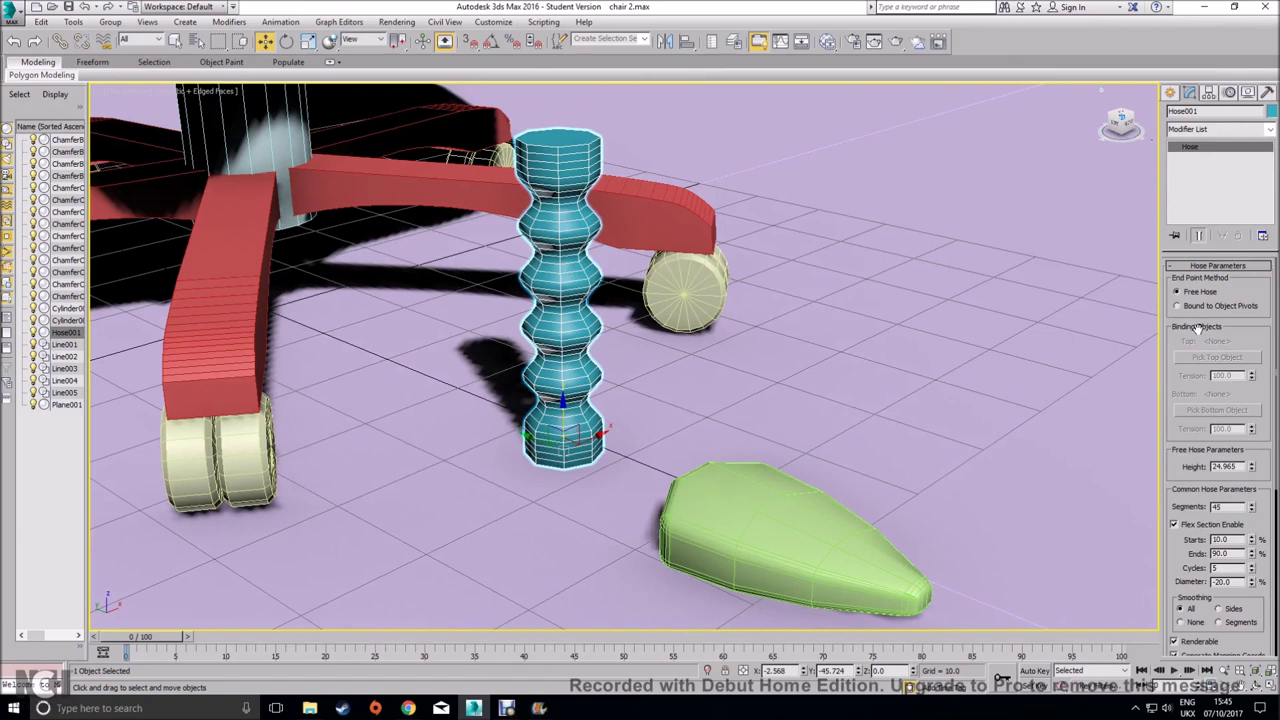
left_click_drag(1184, 567, 1186, 513)
left_click(1235, 494)
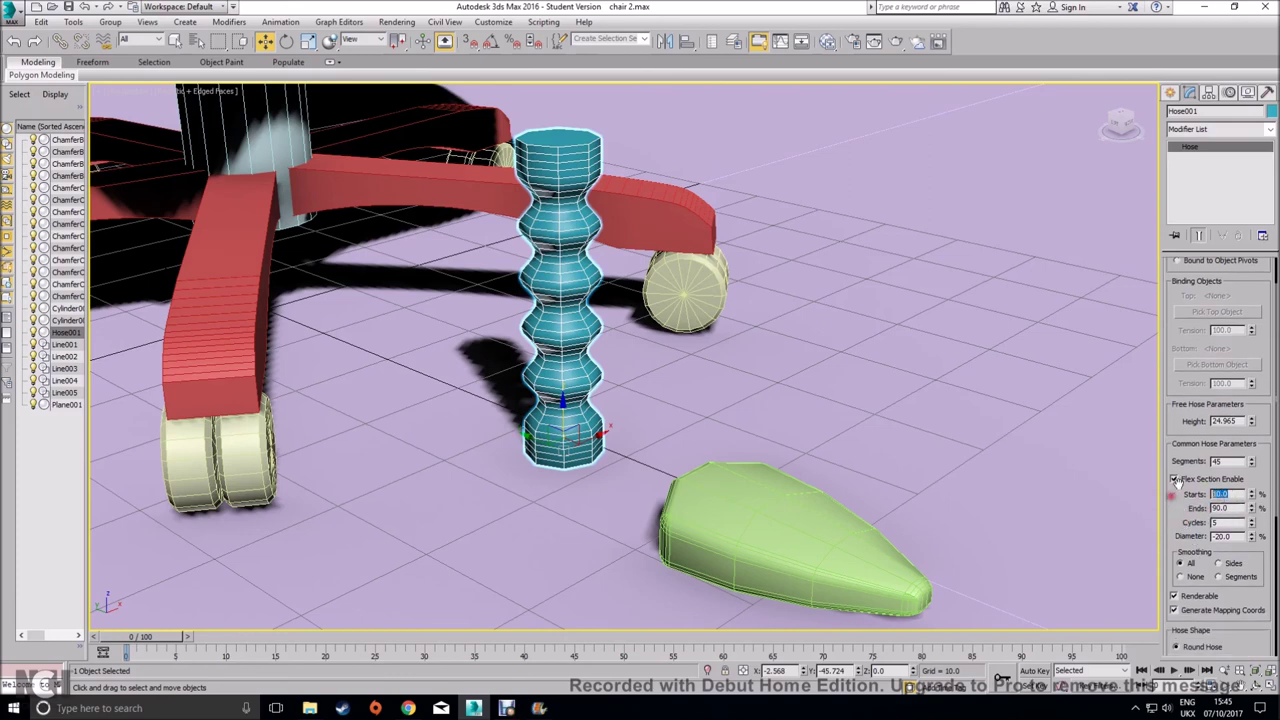
type("0")
key("Tab")
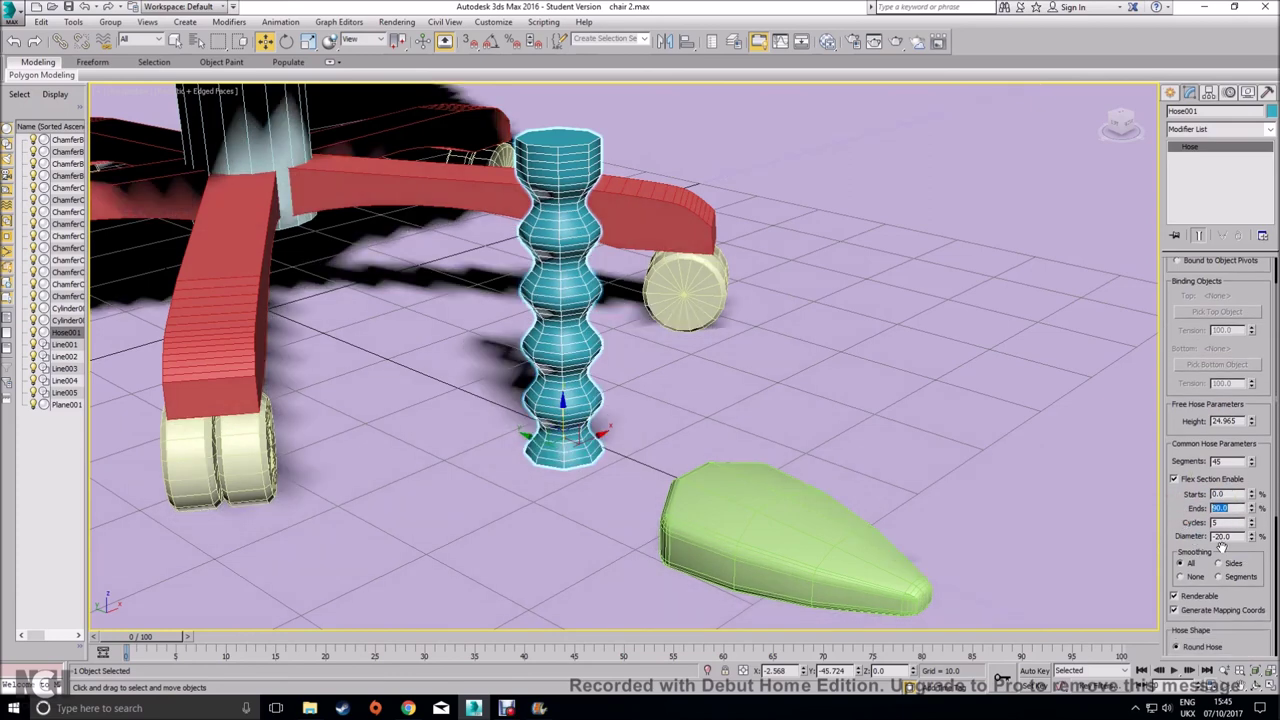
type("100")
key("Return")
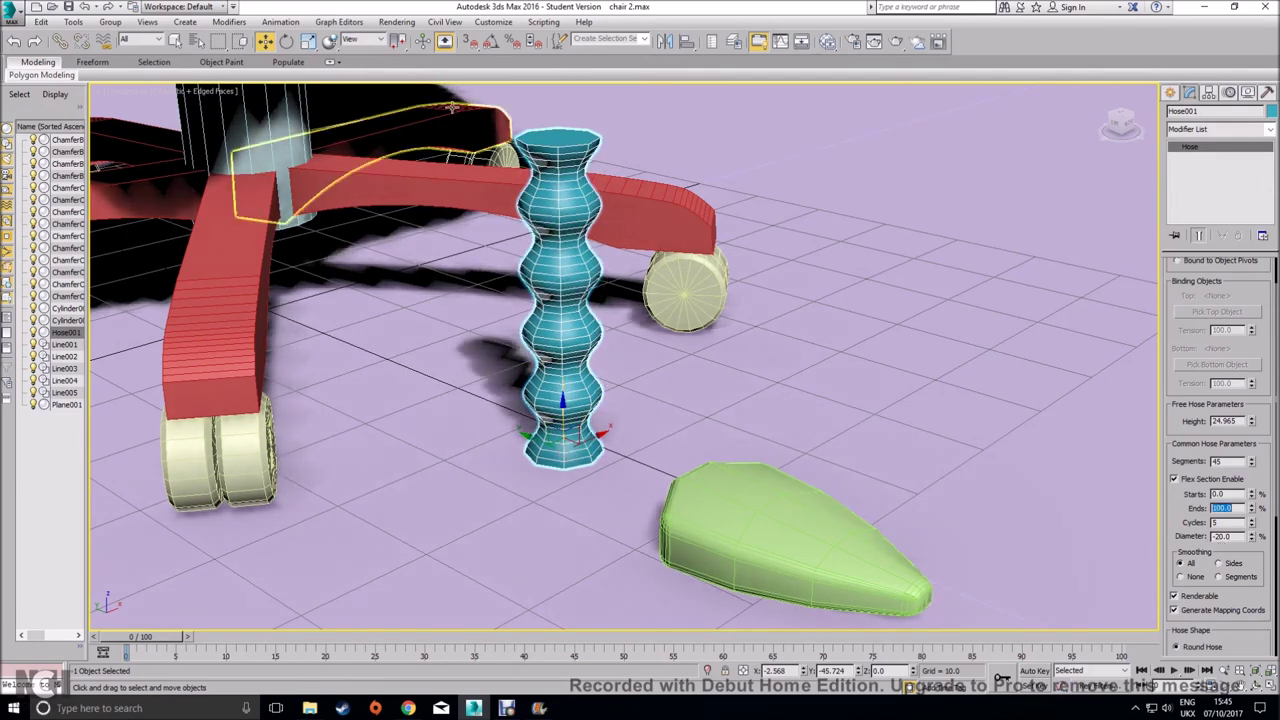
Rotate the hose to exactly 90 degrees about the world X axis so it lies horizontally
left_click(286, 42)
left_click_drag(1101, 217, 888, 203)
type("90")
key("Return")
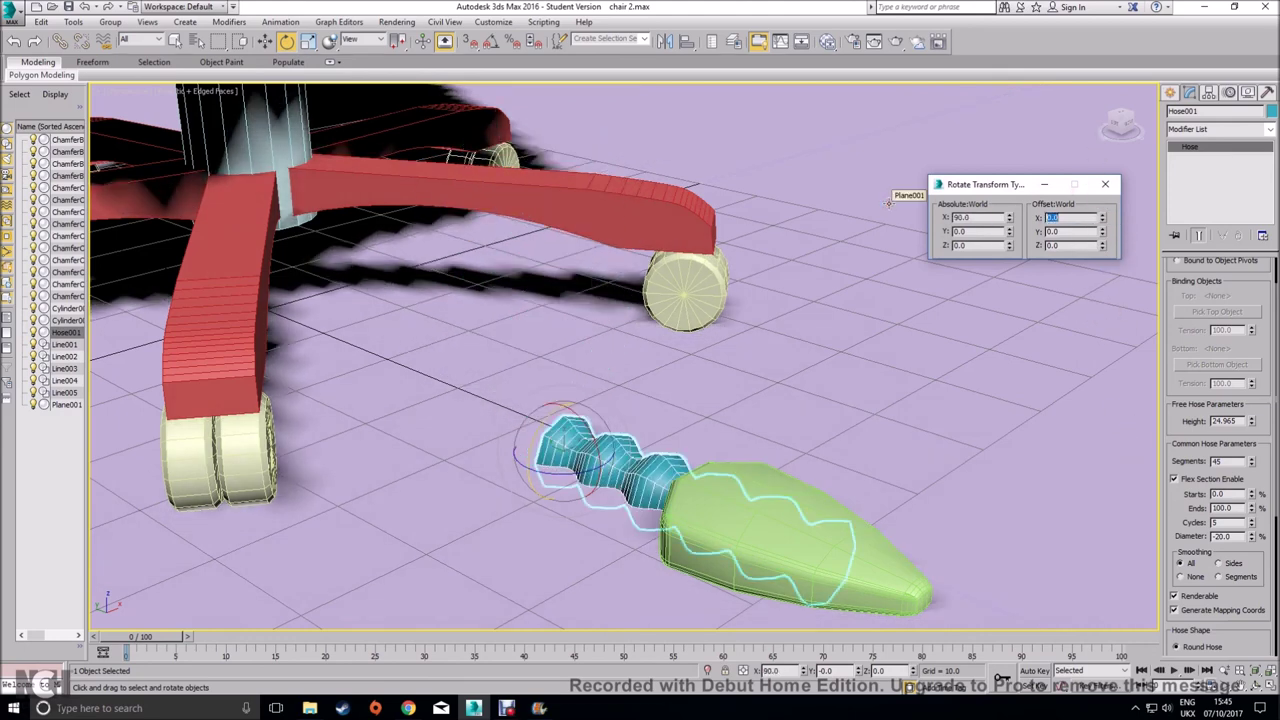
key("w")
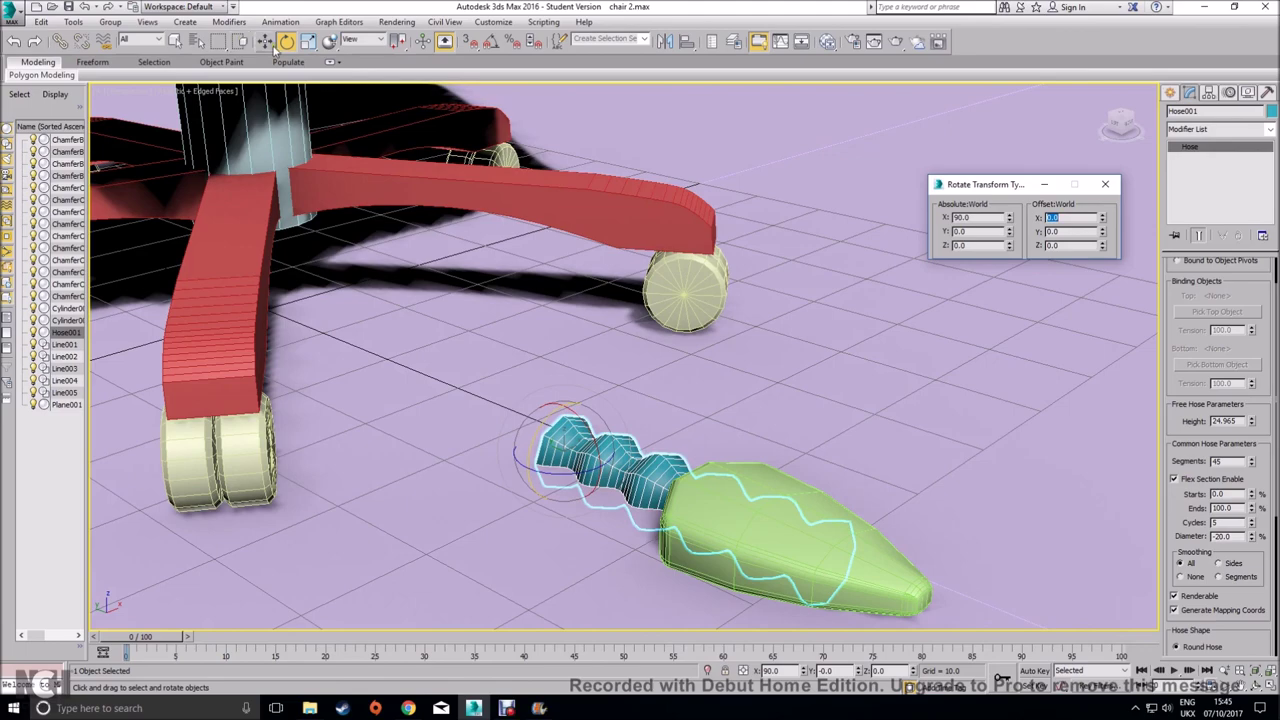
Move the hose to about X -4.737, Y -35.488, Z 1.997, in line with the wide end of the tapered box
left_click_drag(550, 433, 537, 480)
middle_click_drag(537, 480, 526, 514, "alt")
left_click_drag(405, 414, 427, 443)
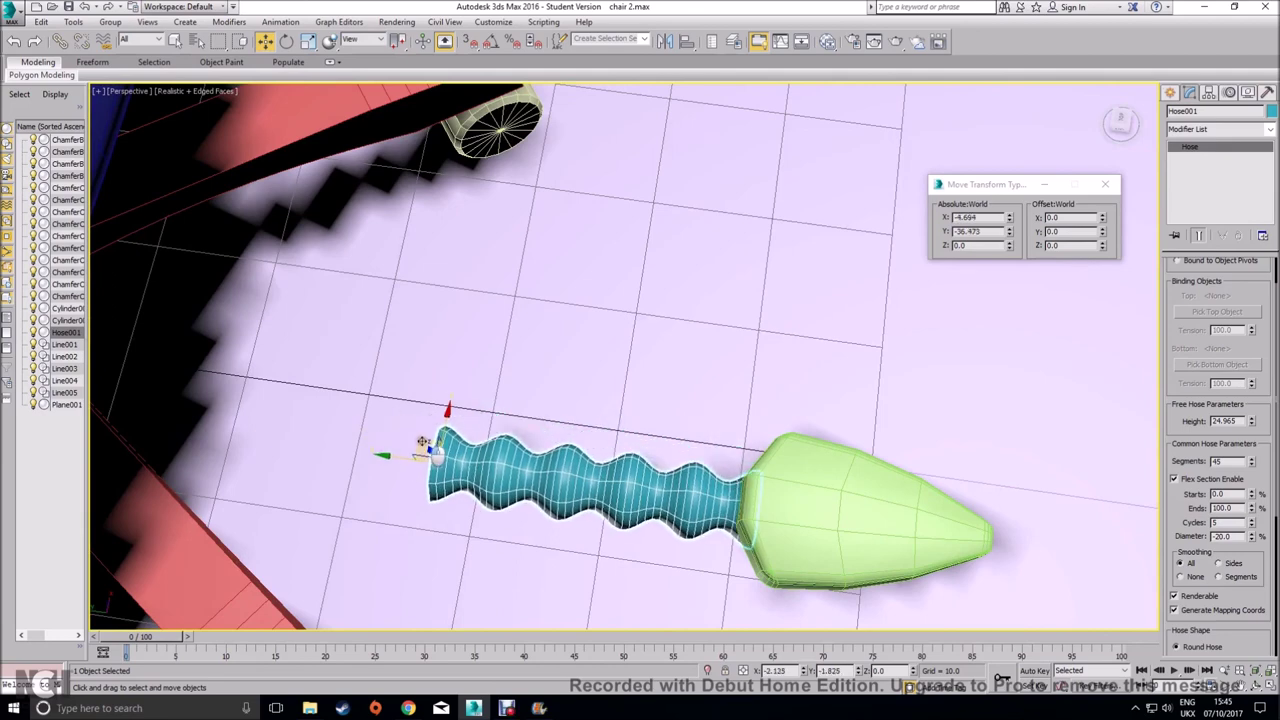
middle_click_drag(428, 443, 556, 395, "alt")
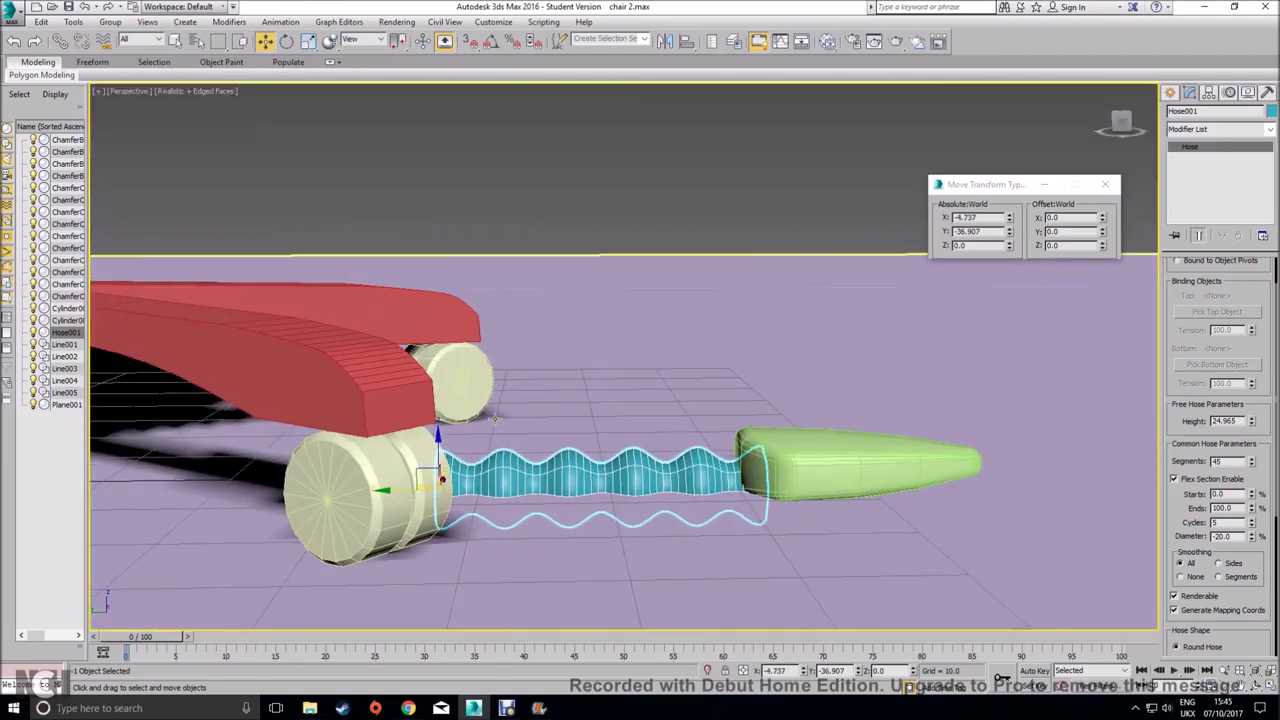
left_click_drag(440, 444, 441, 419)
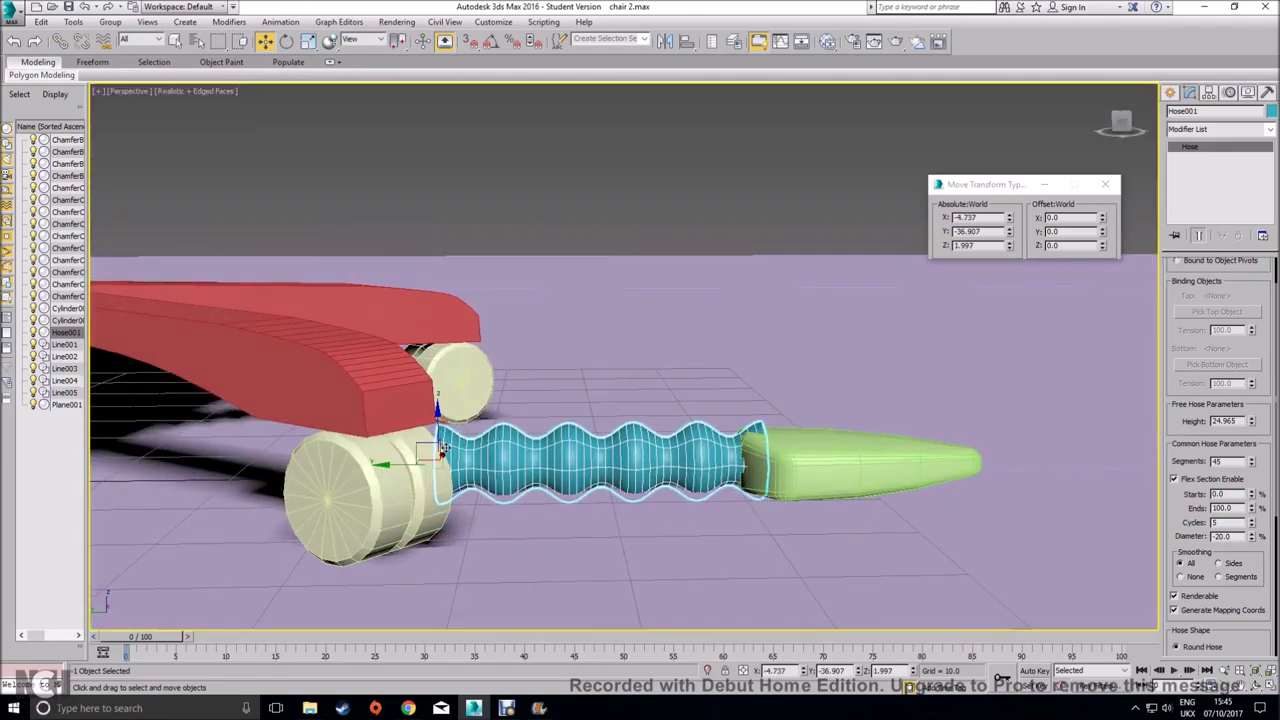
left_click_drag(410, 464, 391, 466)
Try a slightly different hose height and reduce the round hose's diameter to about 4.3
middle_click_drag(810, 497, 886, 497, "alt")
scroll(788, 505, "up", 3)
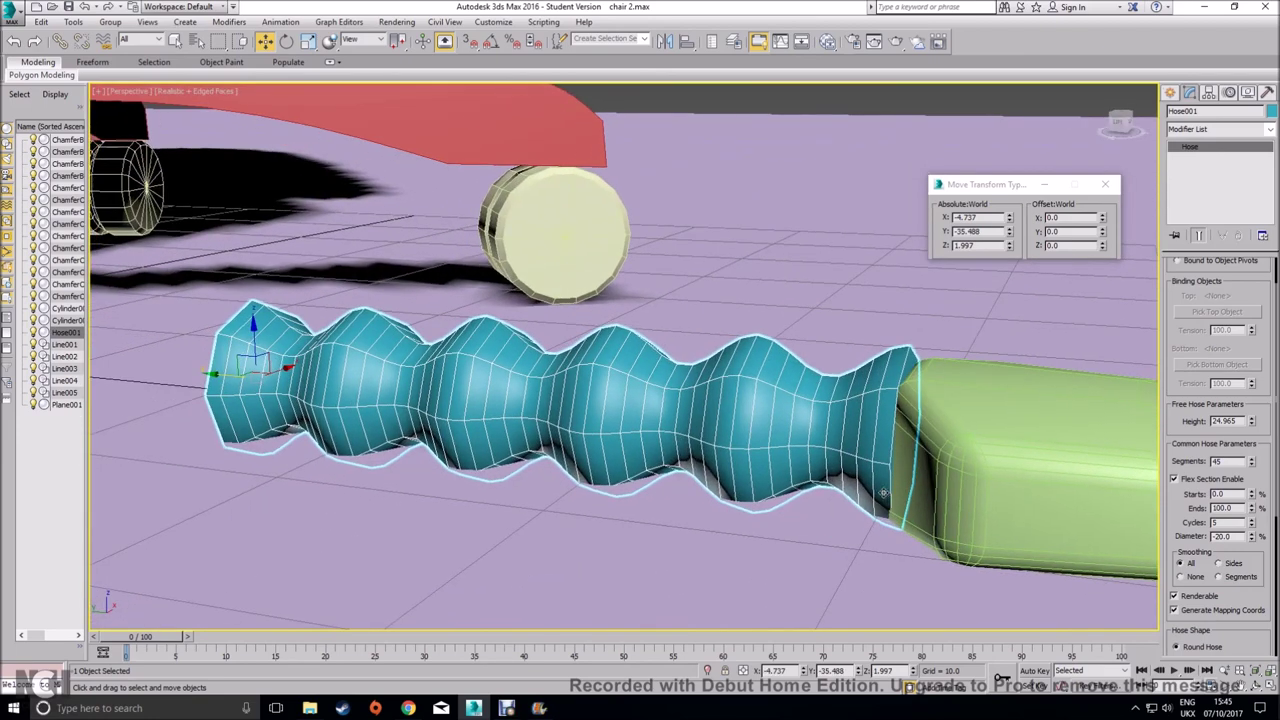
left_click(1252, 424)
left_click(1252, 424)
left_click(1252, 418)
left_click_drag(1240, 421, 1189, 420)
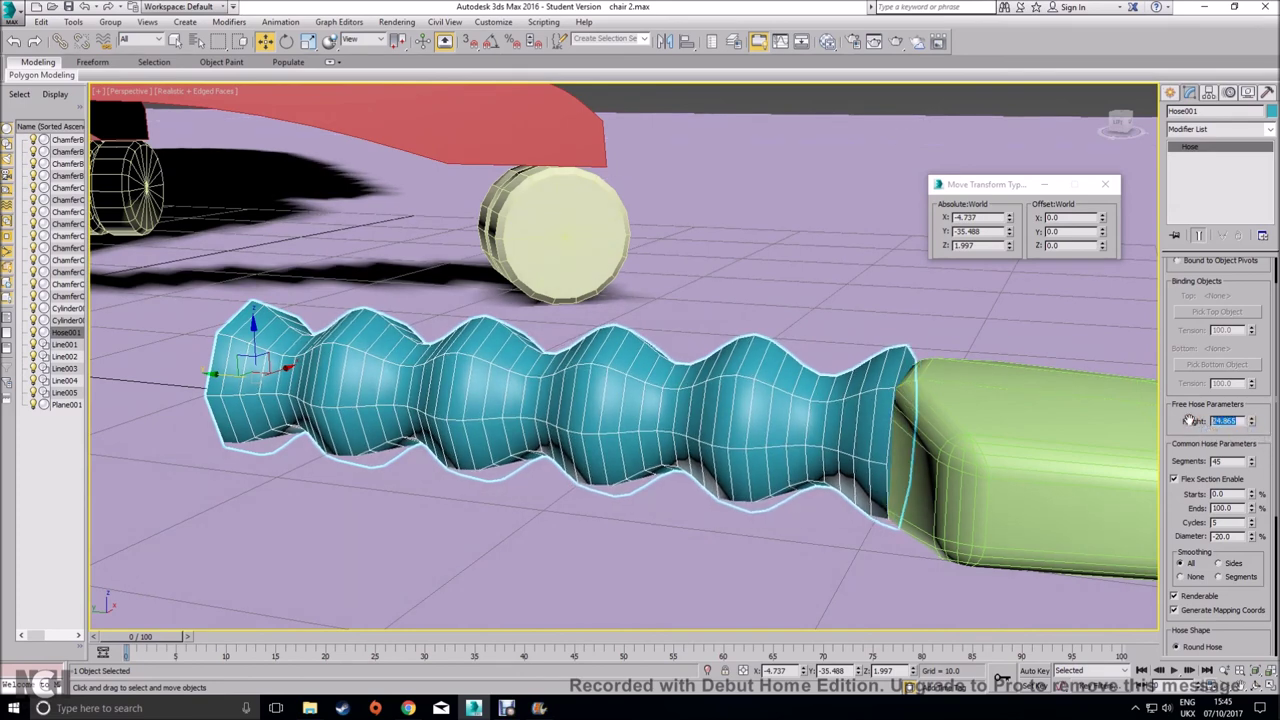
key("Return")
scroll(1193, 513, "down", 3)
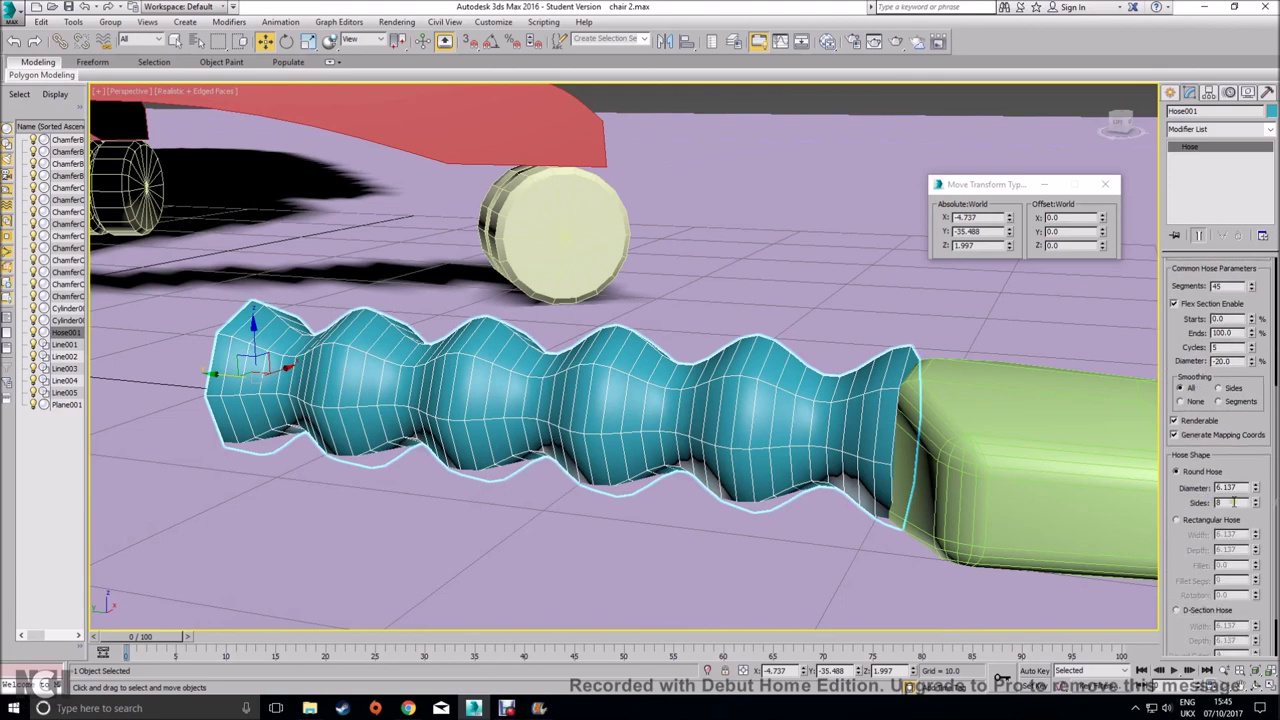
left_click_drag(1251, 487, 1257, 493)
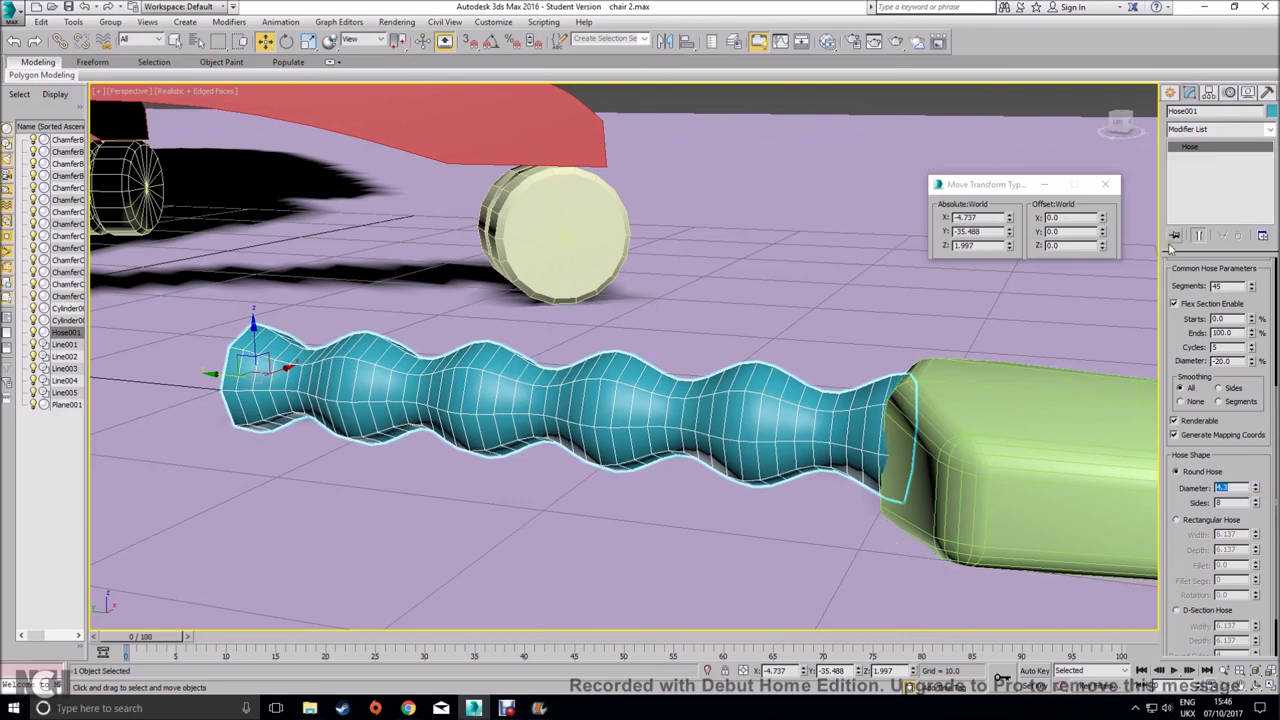
Close the move transform dialog, select the hose and tapered box together, and raise them to just below seat level beside the chair
left_click(1106, 185)
scroll(926, 437, "down", 4)
left_click(928, 437, "ctrl")
middle_click_drag(915, 437, 885, 440, "alt")
scroll(891, 405, "down", 5)
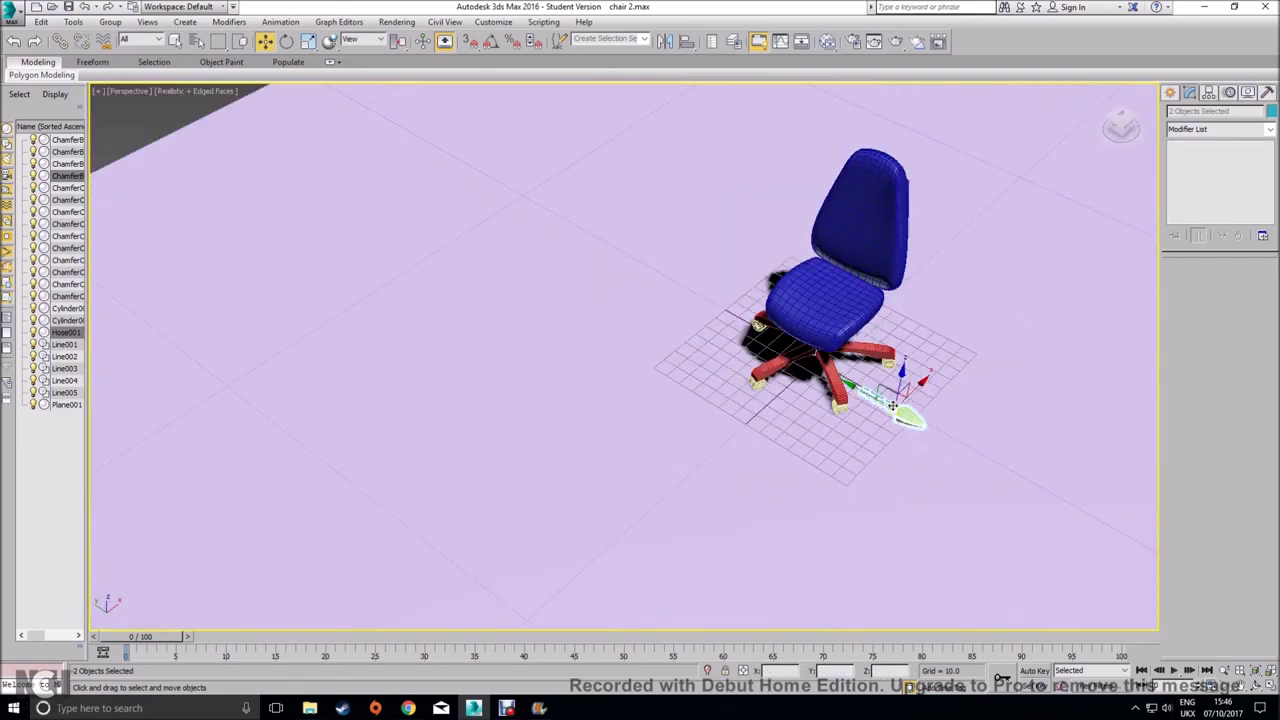
scroll(891, 405, "up", 5)
middle_click_drag(891, 405, 897, 279, "alt")
scroll(898, 303, "up", 3)
left_click_drag(960, 262, 820, 245)
Scale the selected hose and tapered box uniformly down to about 50%
middle_click_drag(812, 300, 786, 310, "alt")
scroll(810, 270, "up", 3)
left_click_drag(839, 203, 814, 277)
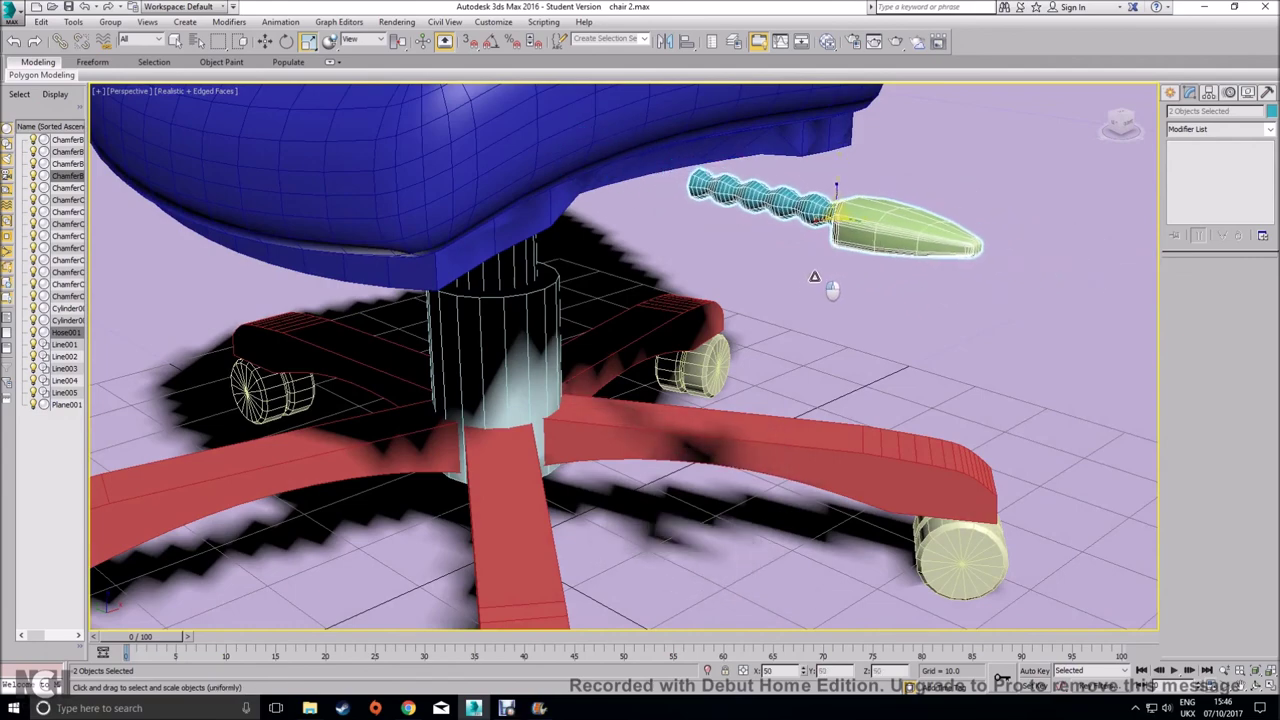
middle_click_drag(815, 275, 808, 285, "alt")
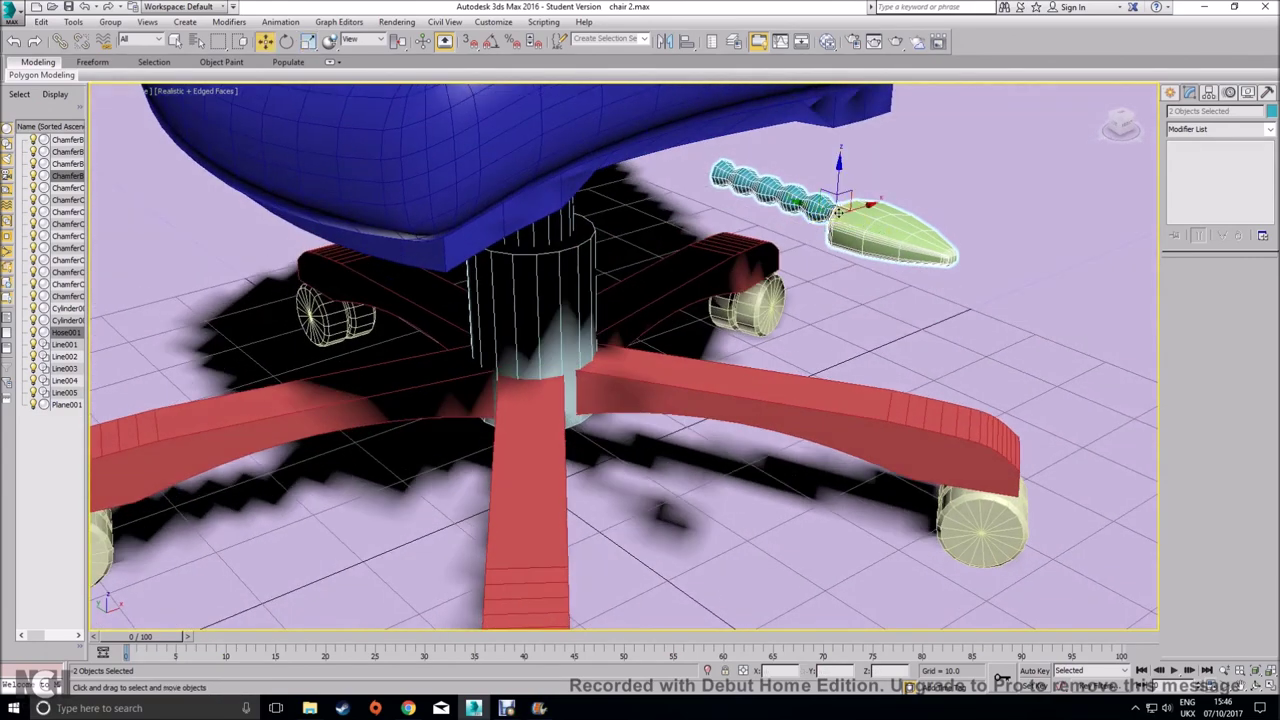
Move the hose and tapered box in under the side of the seat and tilt the lever downward about the X axis
left_click_drag(817, 205, 734, 165)
middle_click_drag(713, 205, 713, 230, "alt")
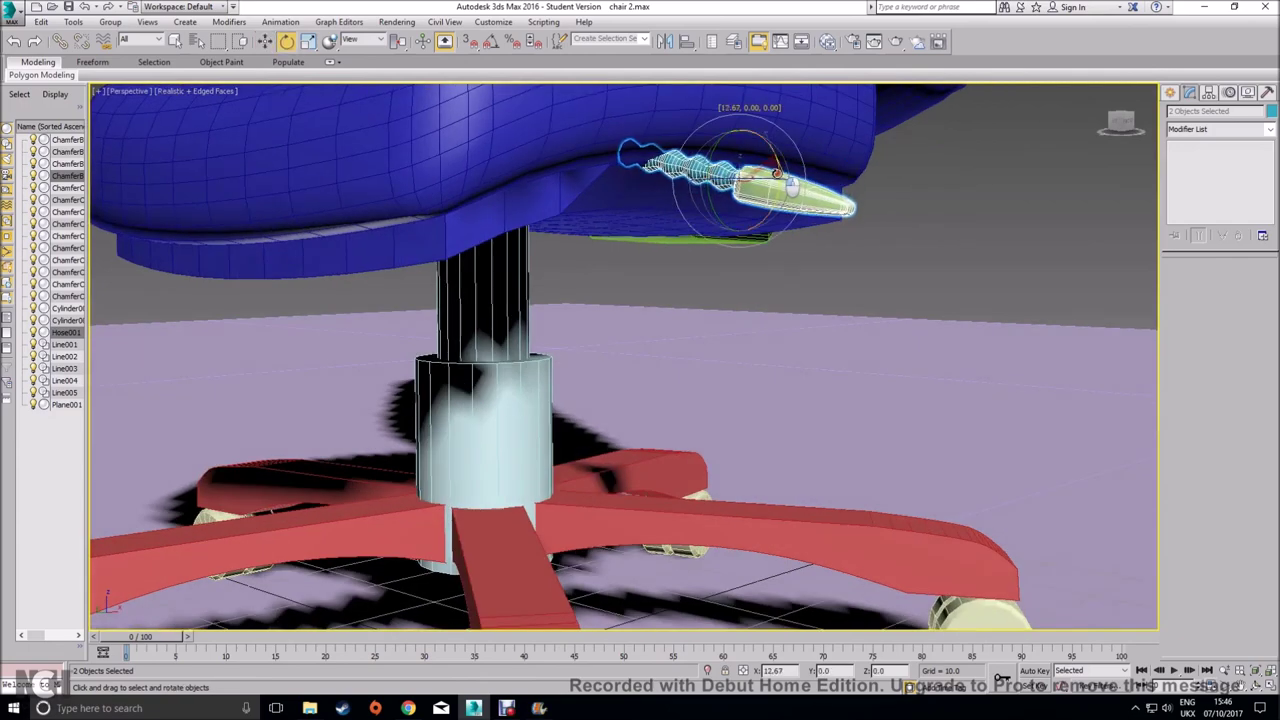
middle_click_drag(738, 212, 656, 248, "alt")
middle_click_drag(804, 230, 774, 286, "alt")
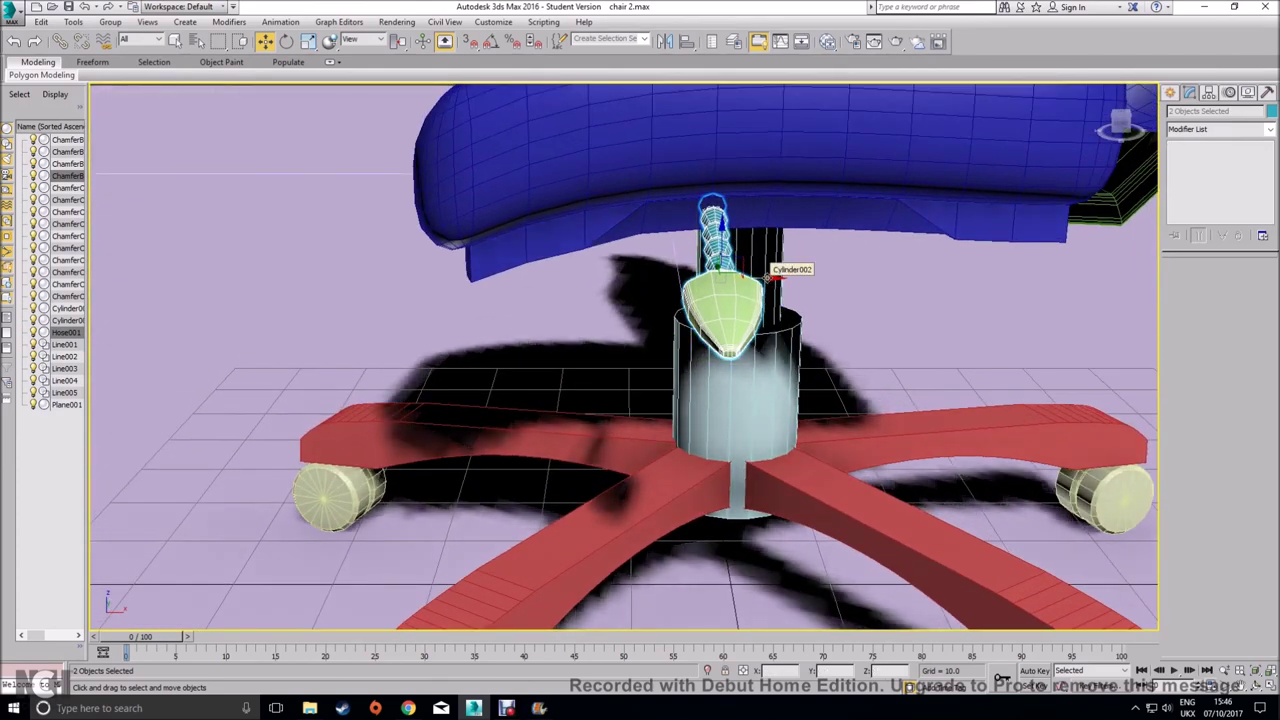
Clone the hose and tapered box along X as a second lever beside the first, and deselect everything
mouse_move(782, 290)
left_mouse_down("shift")
mouse_move(875, 288)
mouse_move(881, 276)
left_mouse_up("shift")
left_click(643, 412)
mouse_move(482, 384)
middle_mouse_down("alt")
mouse_move(566, 368)
mouse_move(591, 318)
mouse_move(612, 343)
mouse_move(574, 360)
middle_mouse_up("alt")
left_click(882, 354)
middle_click_drag(882, 354, 808, 374, "alt")
scroll(826, 386, "down", 6)
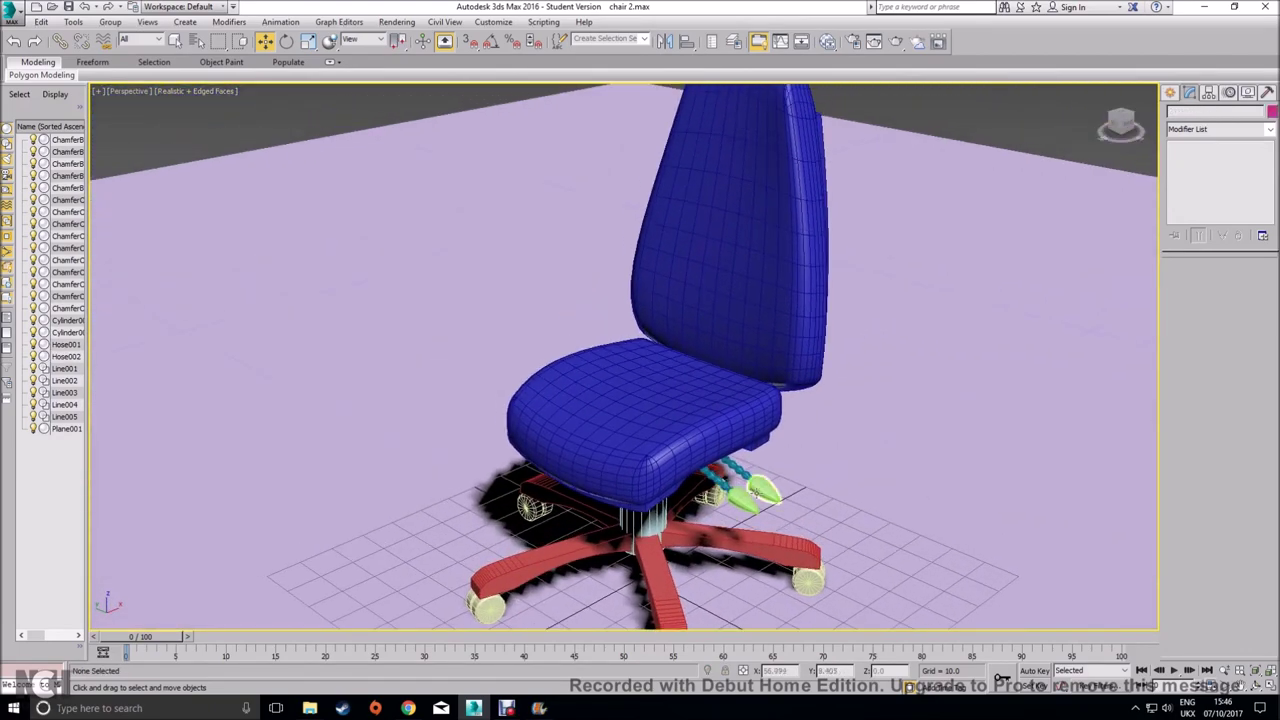